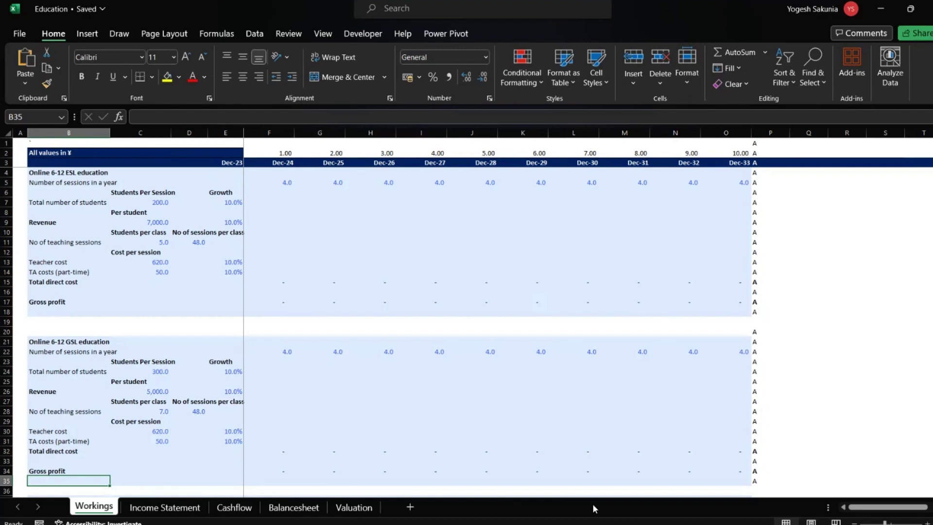
# - Look through the Workings, Income Statement, Cashflow, Balancesheet and Valuation sheets, checking the Dec-25 header formula on Workings, and return to Workings
pyautogui.click(166, 400)
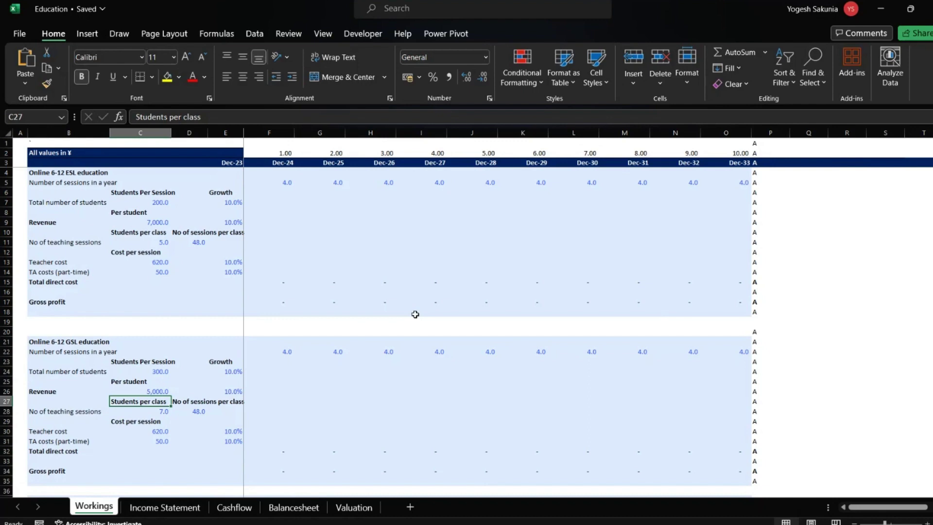
pyautogui.hotkey('ctrl', 'pagedown')
pyautogui.hotkey('ctrl', 'pagedown')
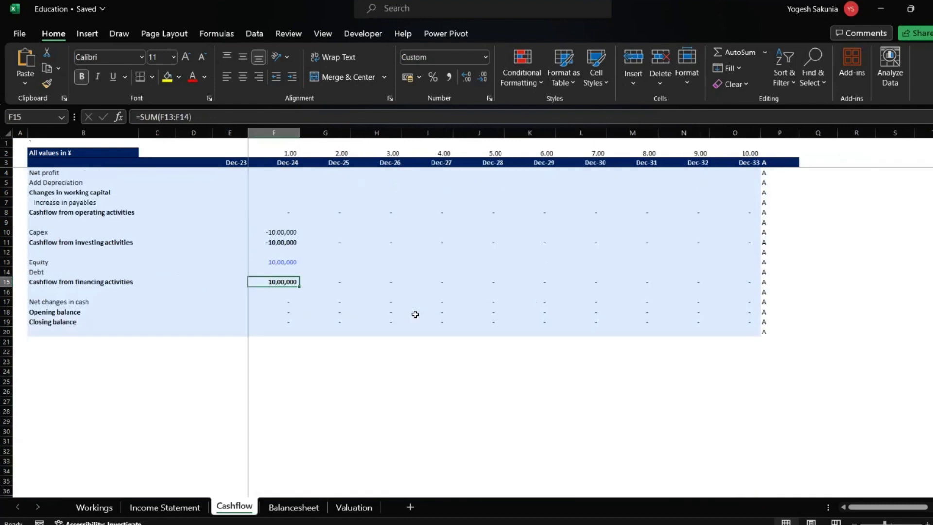
pyautogui.hotkey('ctrl', 'pageup')
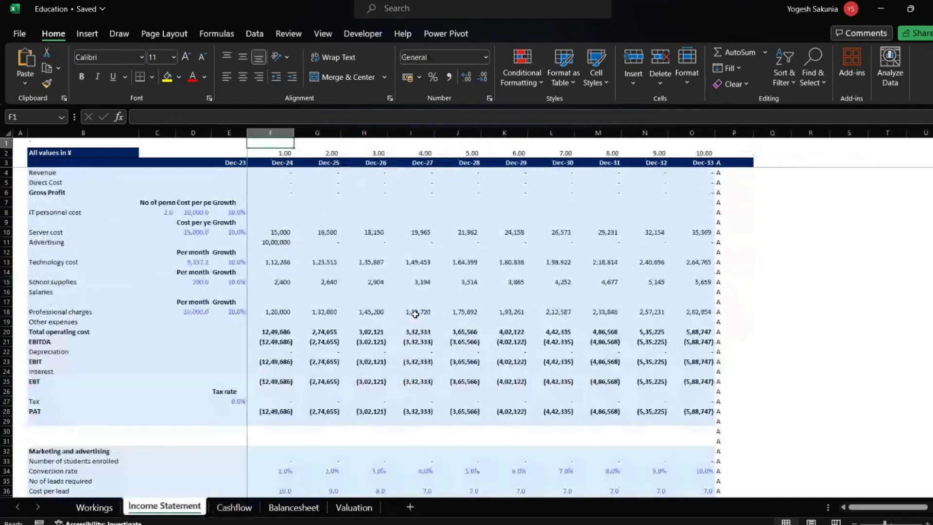
pyautogui.hotkey('ctrl', 'pageup')
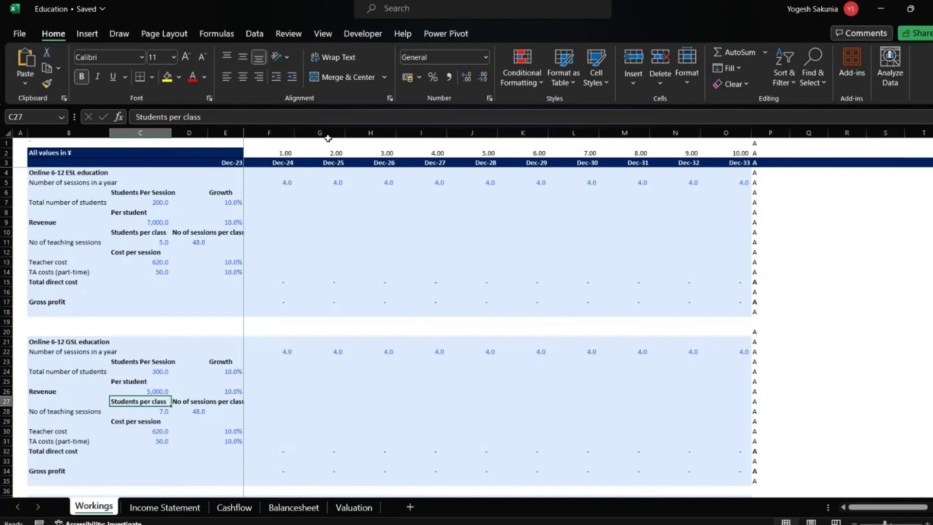
pyautogui.click(335, 164)
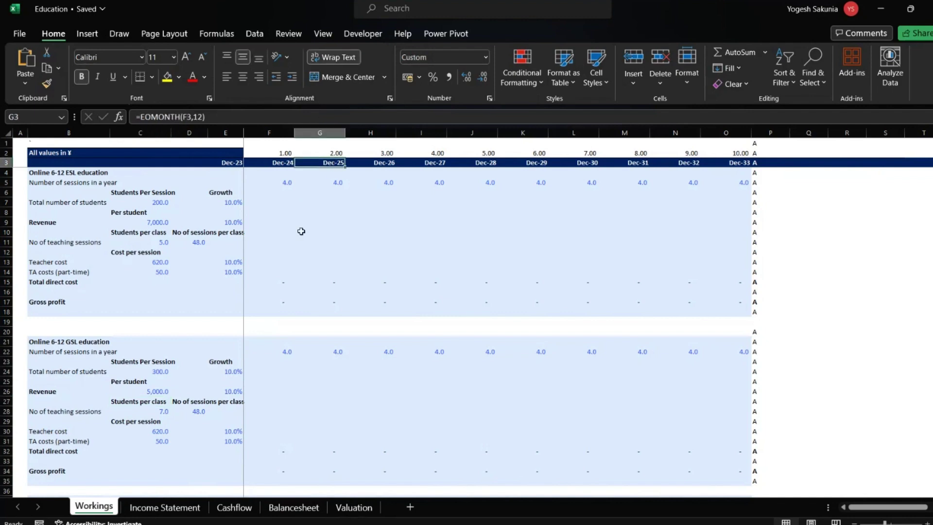
pyautogui.click(172, 508)
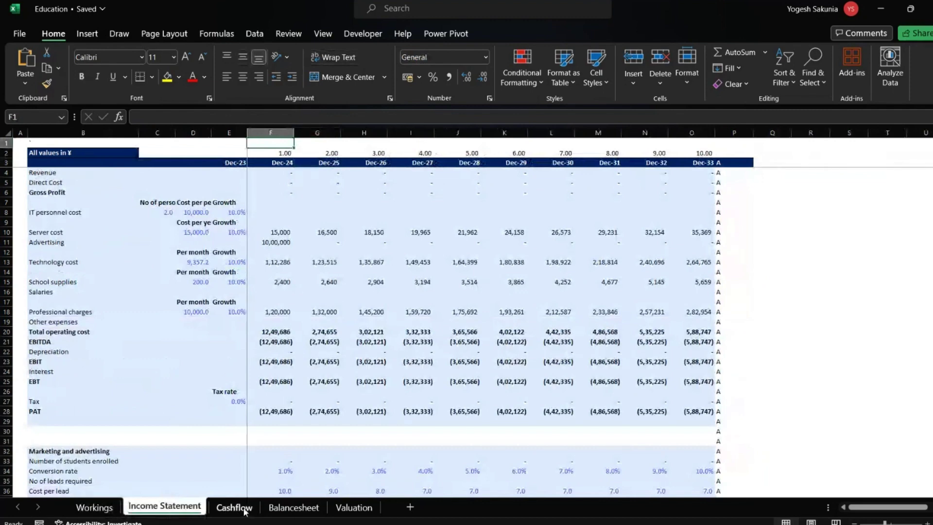
pyautogui.click(239, 508)
pyautogui.click(285, 508)
pyautogui.click(356, 509)
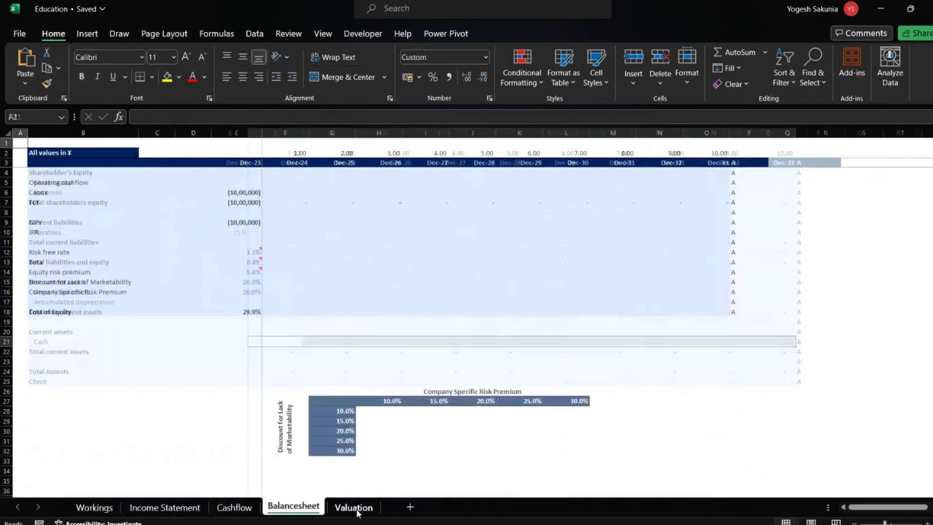
pyautogui.click(108, 509)
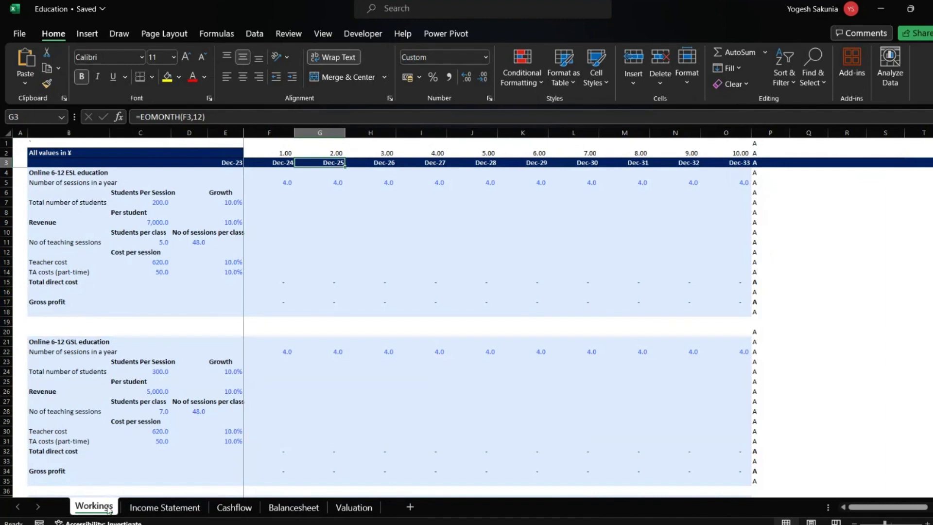
# - Examine the date header cells in row 3 and the row labels of the Online 6-12 ESL education block
pyautogui.press('Left')
pyautogui.press('Left')
pyautogui.press('Left')
pyautogui.press('Left')
pyautogui.press('Right')
pyautogui.press('Right')
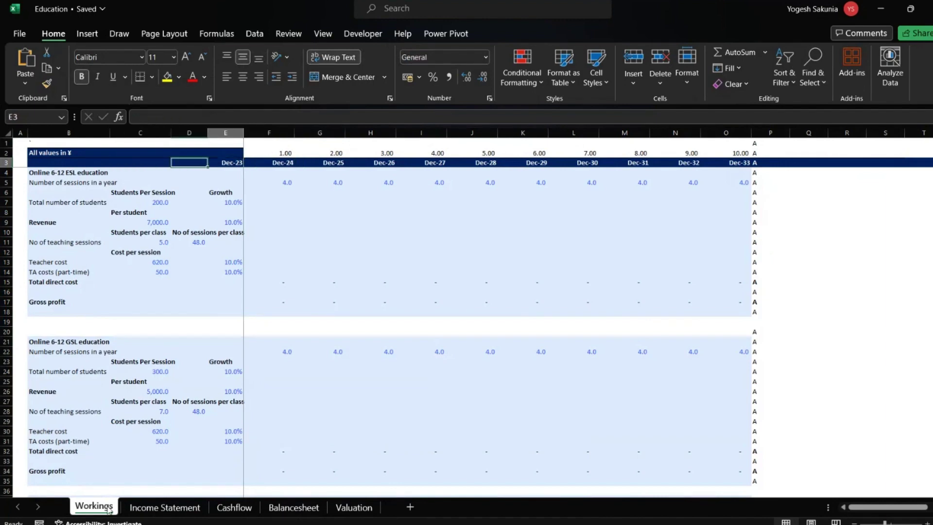
pyautogui.press('Right')
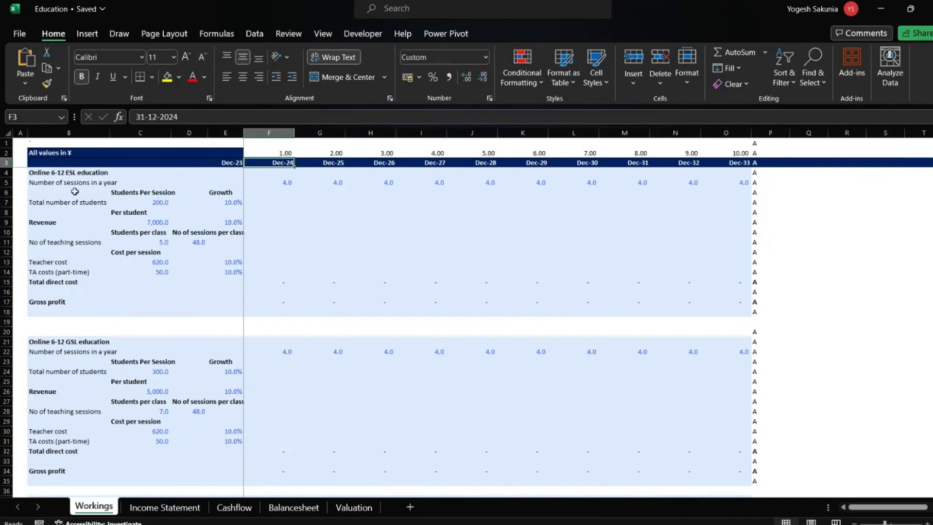
pyautogui.moveTo(90, 182); pyautogui.dragTo(90, 302)
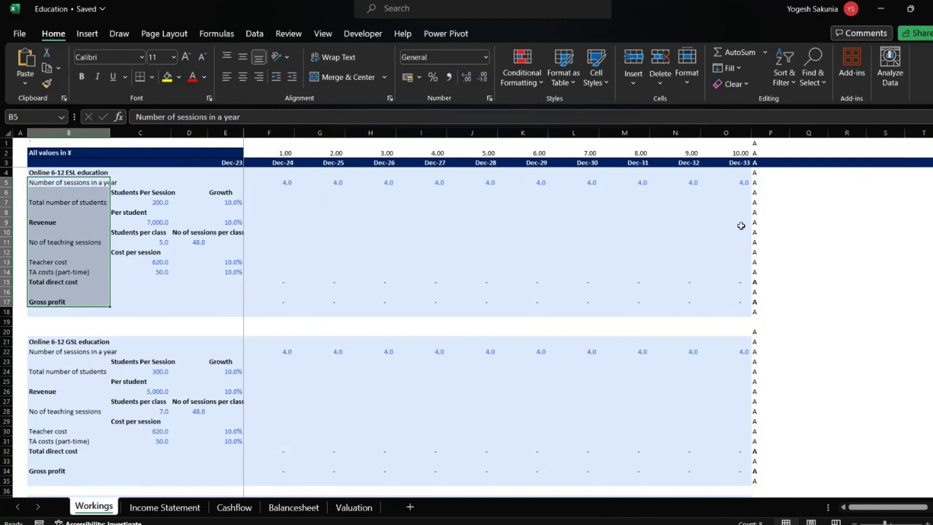
pyautogui.click(392, 212)
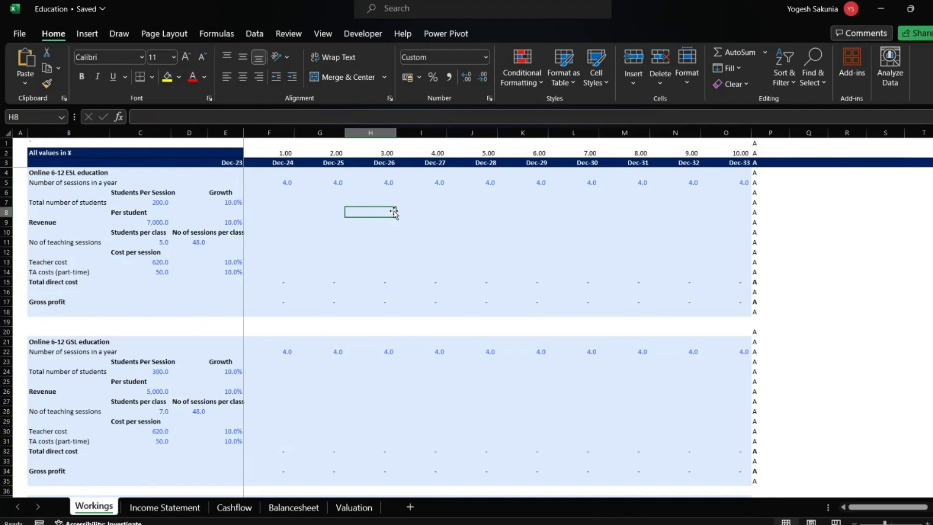
# - Check the students-per-session and growth assumptions for total number of students in the ESL block
pyautogui.press('Up')
pyautogui.press('Left')
pyautogui.press('Left')
pyautogui.press('Left')
pyautogui.press('Left')
pyautogui.press('Left')
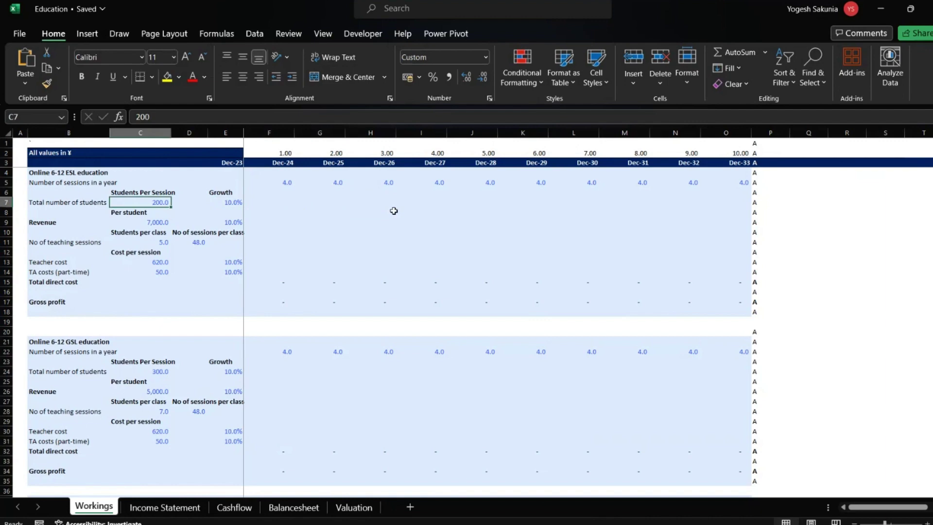
pyautogui.press('Right')
pyautogui.press('Right')
pyautogui.press('Right')
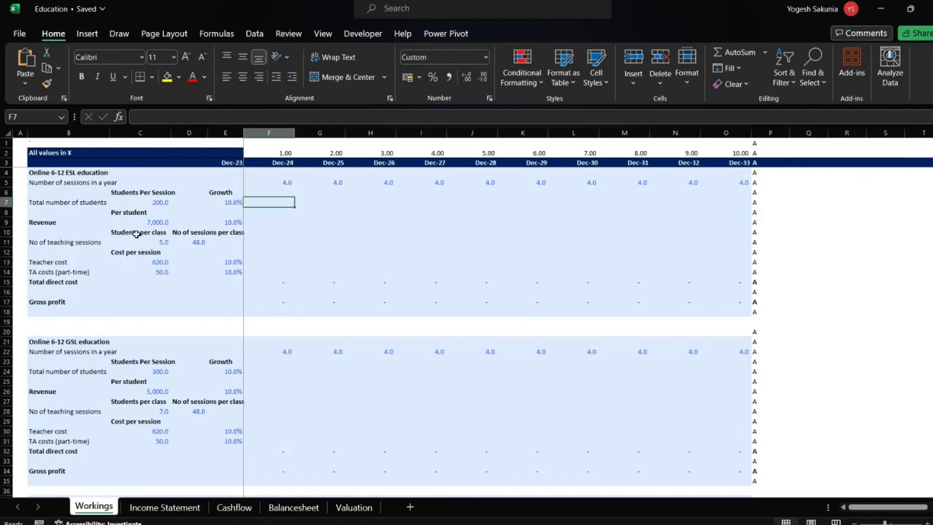
# - Review the ESL block's students per class, teacher cost, TA cost and growth assumptions on the Workings sheet
pyautogui.click(151, 250)
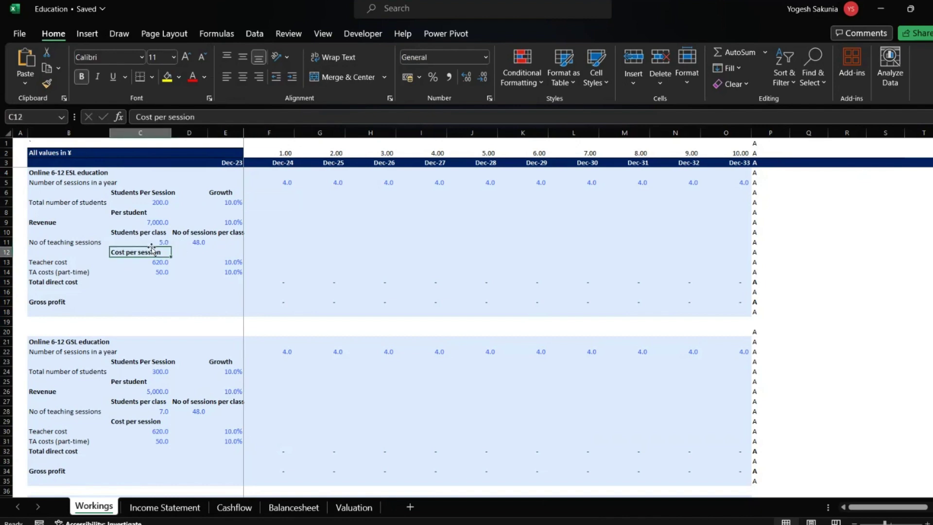
pyautogui.press('Up')
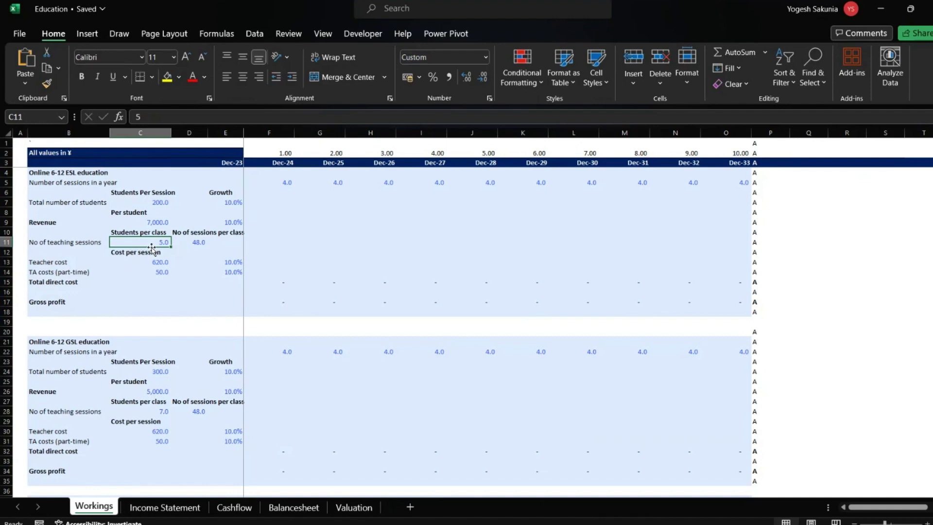
pyautogui.press('Down')
pyautogui.press('Down')
pyautogui.press('Left')
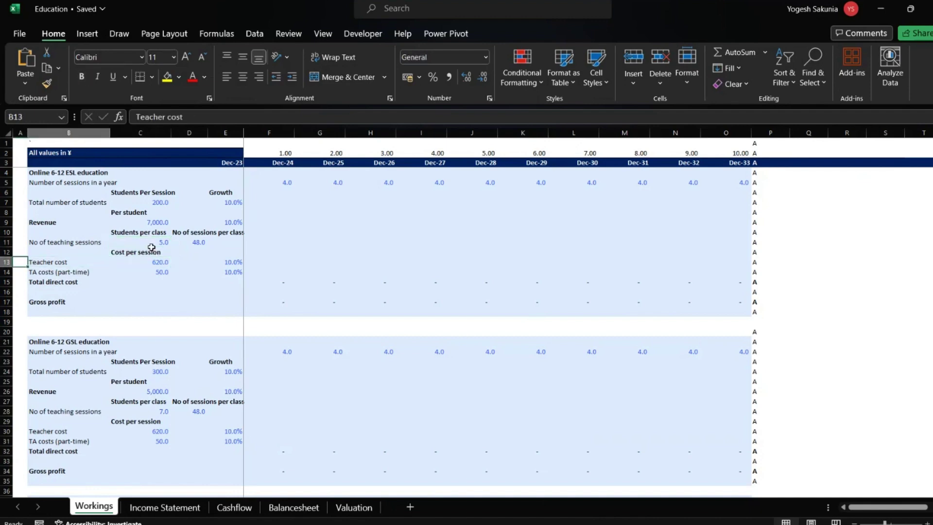
pyautogui.press('Right')
pyautogui.press('Left')
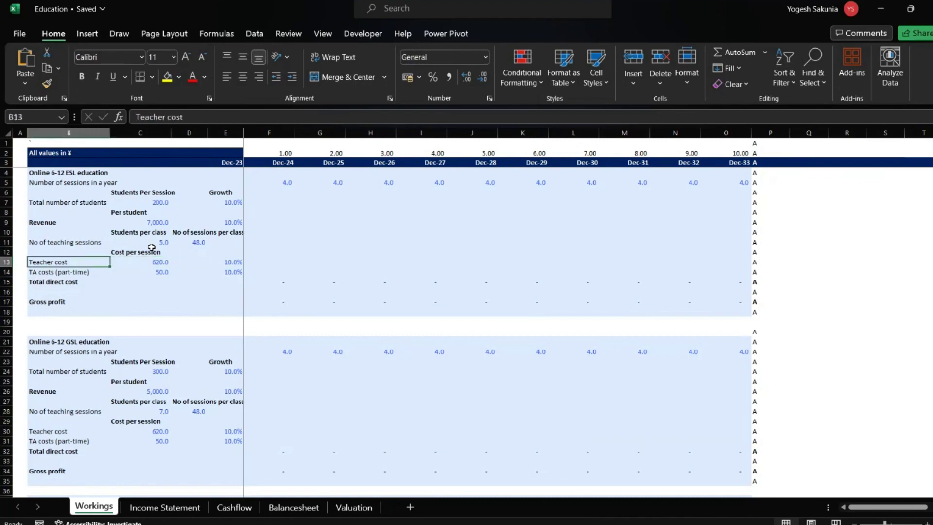
pyautogui.press('Right')
pyautogui.press('Down')
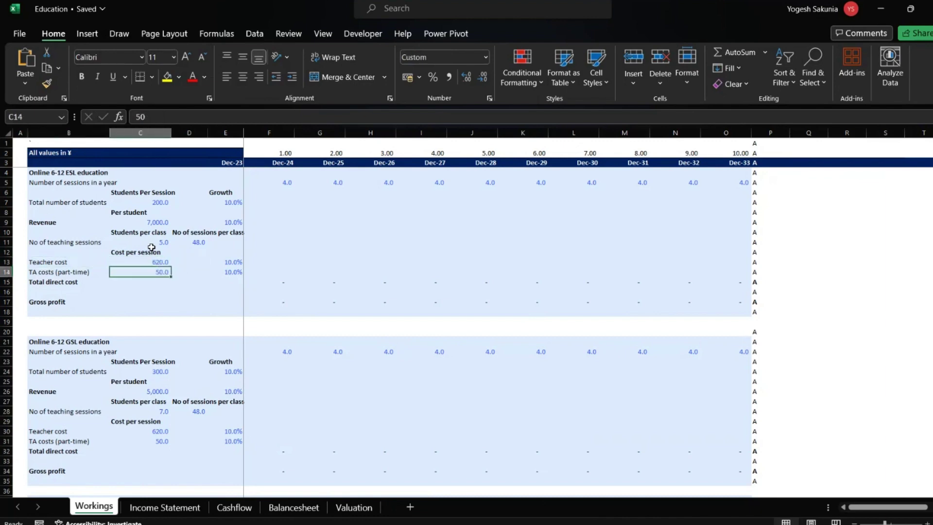
pyautogui.press('Up')
pyautogui.press('Right')
pyautogui.press('Right')
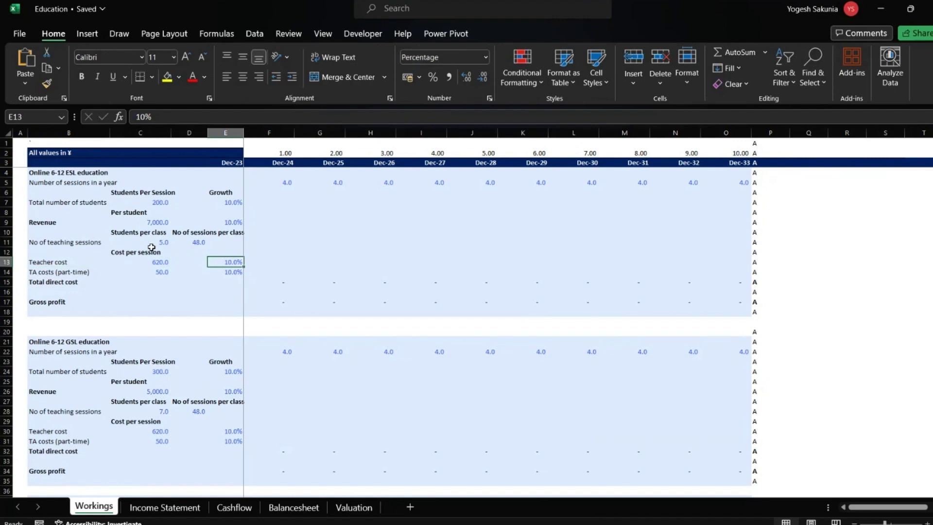
pyautogui.press('Up')
pyautogui.press('Up')
pyautogui.press('Up')
pyautogui.press('Up')
pyautogui.press('Up')
pyautogui.press('Up')
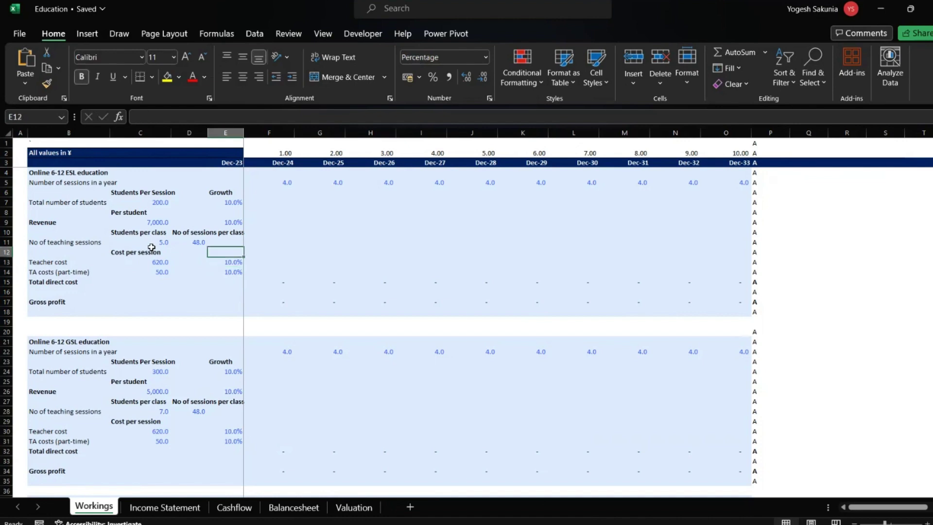
pyautogui.press('Right')
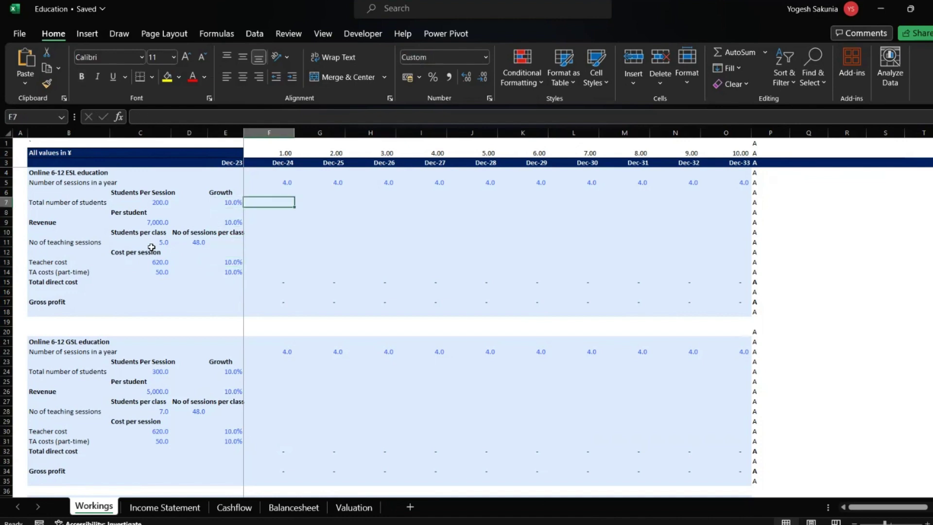
# - Look over the revenue, operating cost and profit lines on the Income Statement sheet
pyautogui.hotkey('ctrl', 'pagedown')
pyautogui.press('Down')
pyautogui.press('Down')
pyautogui.press('Down')
pyautogui.press('Down')
pyautogui.press('Down')
pyautogui.press('Down')
pyautogui.press('Down')
pyautogui.press('Down')
pyautogui.press('Down')
pyautogui.press('Down')
pyautogui.press('Down')
pyautogui.press('Down')
pyautogui.press('Down')
pyautogui.press('Down')
pyautogui.press('Down')
pyautogui.press('Down')
pyautogui.press('Down')
pyautogui.press('Down')
pyautogui.press('Down')
pyautogui.press('Down')
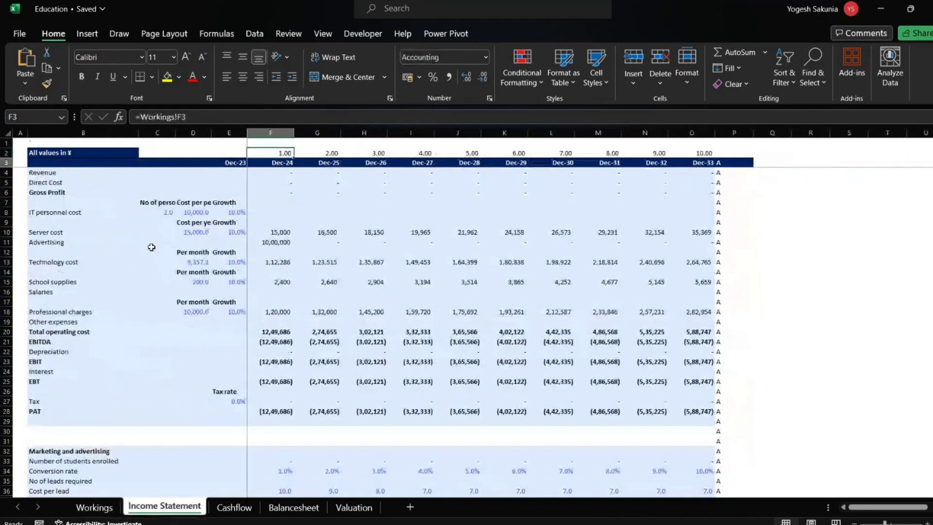
pyautogui.press('Up')
pyautogui.press('Up')
pyautogui.press('Up')
pyautogui.press('Up')
pyautogui.press('Up')
pyautogui.press('Up')
pyautogui.press('Up')
pyautogui.press('Up')
pyautogui.press('Up')
pyautogui.press('Up')
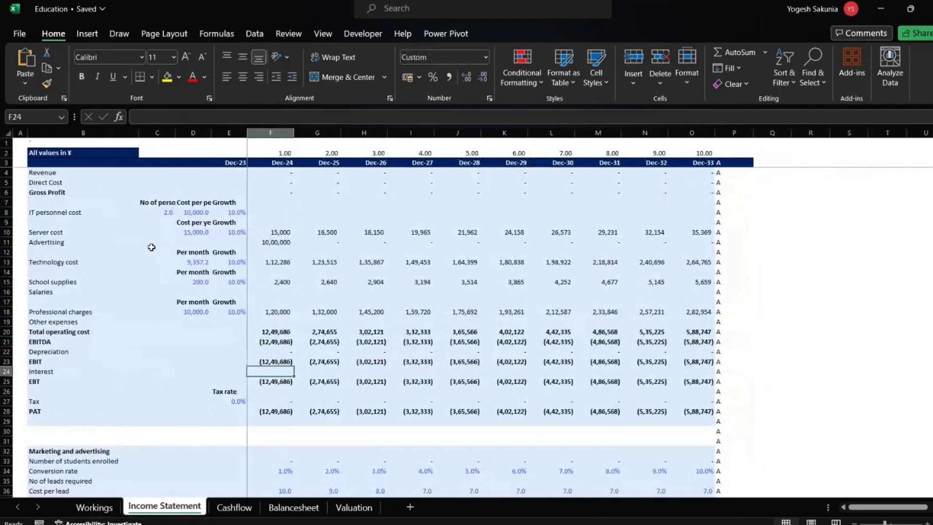
pyautogui.press('Left')
pyautogui.press('Left')
pyautogui.press('Right')
pyautogui.press('Right')
pyautogui.press('Right')
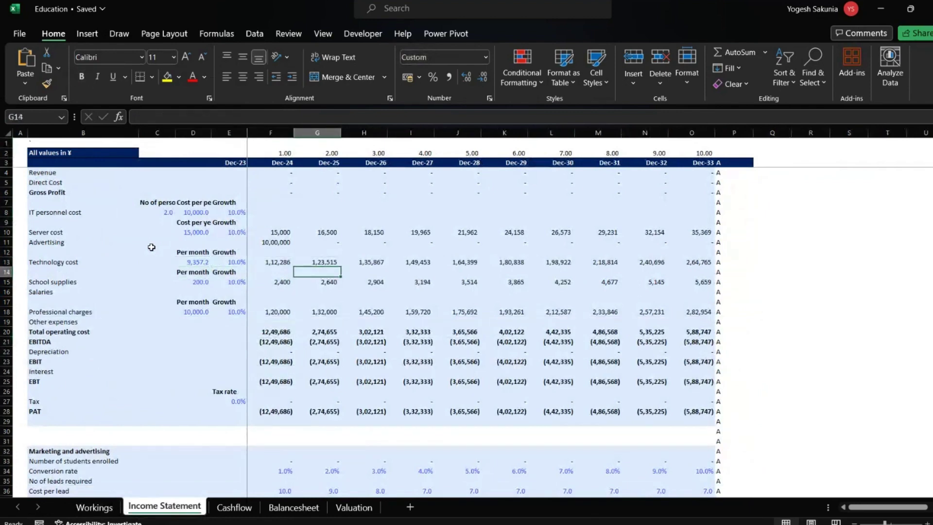
# - Examine the Marketing and advertising section below the profit lines on the Income Statement sheet
pyautogui.press('Down')
pyautogui.press('Down')
pyautogui.press('Down')
pyautogui.press('Down')
pyautogui.press('Down')
pyautogui.press('Down')
pyautogui.press('Down')
pyautogui.press('Down')
pyautogui.press('Down')
pyautogui.press('Down')
pyautogui.press('Down')
pyautogui.press('Down')
pyautogui.press('Down')
pyautogui.press('Down')
pyautogui.press('Down')
pyautogui.press('Down')
pyautogui.press('Down')
pyautogui.press('Down')
pyautogui.press('Down')
pyautogui.press('Down')
pyautogui.press('Down')
pyautogui.press('Down')
pyautogui.press('Down')
pyautogui.press('Down')
pyautogui.press('Down')
pyautogui.press('Down')
pyautogui.press('Down')
pyautogui.press('Down')
pyautogui.press('Down')
pyautogui.press('Down')
pyautogui.press('Down')
pyautogui.press('Down')
pyautogui.press('Down')
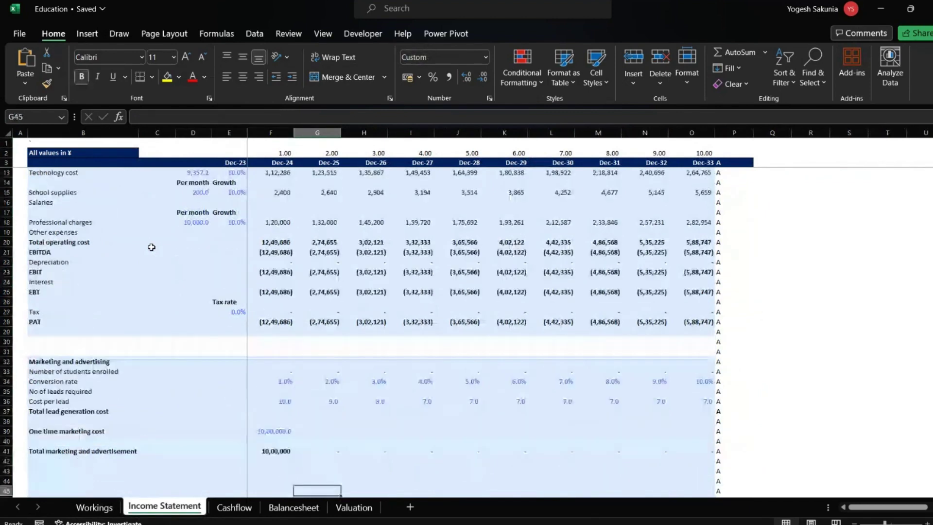
pyautogui.hotkey('ctrl', 'Up')
pyautogui.press('Down')
pyautogui.press('Down')
pyautogui.press('Down')
pyautogui.press('Down')
pyautogui.press('Down')
pyautogui.press('Down')
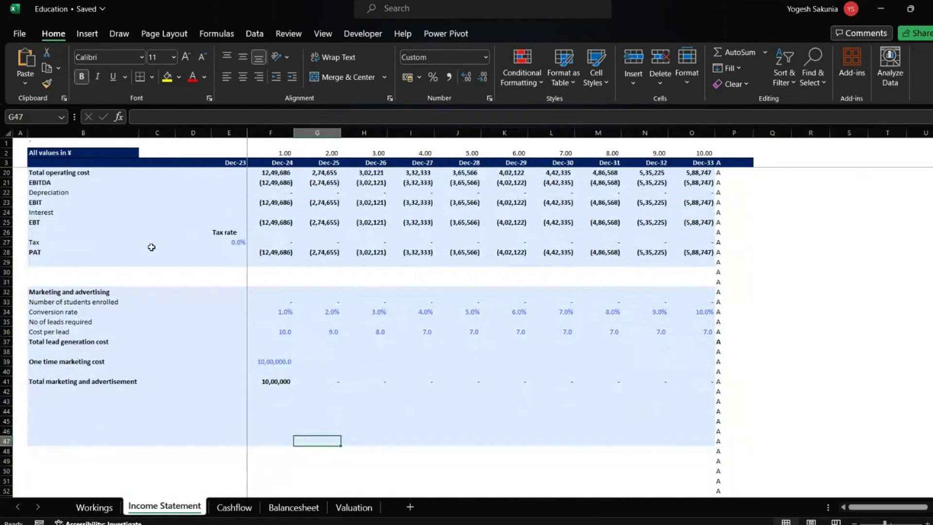
pyautogui.press('Up')
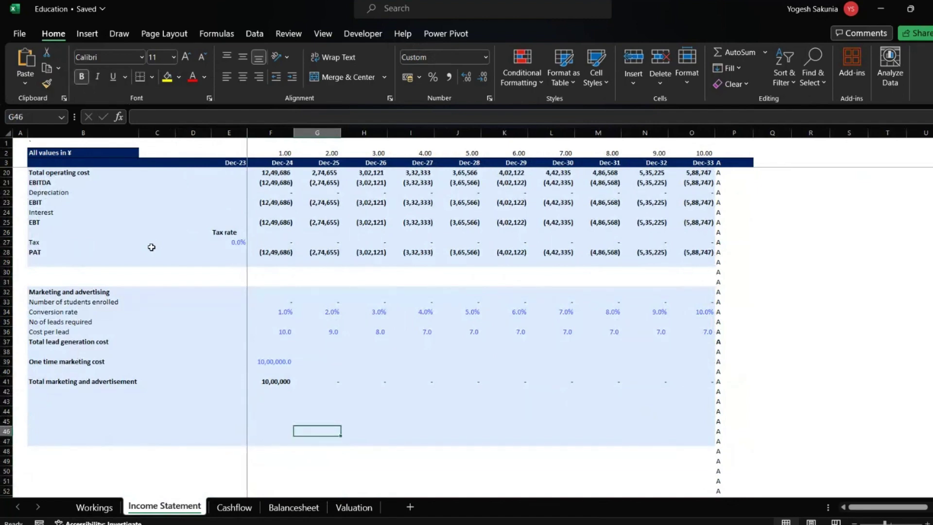
# - Inspect the Dec-24 formula for number of students enrolled and trace it to its source cell on the Workings sheet
pyautogui.hotkey('ctrl', 'Up')
pyautogui.hotkey('ctrl', 'Up')
pyautogui.press('Up')
pyautogui.press('Up')
pyautogui.press('Up')
pyautogui.press('Left')
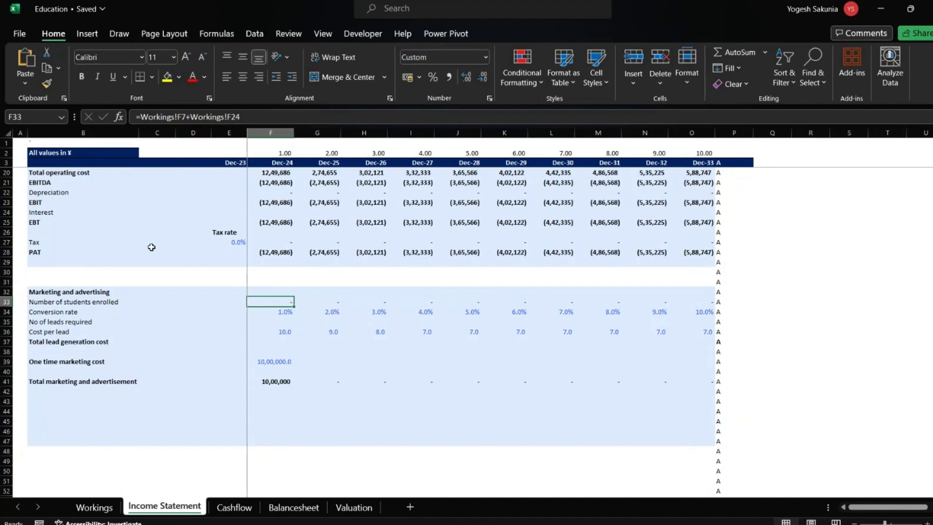
pyautogui.hotkey('ctrl', '[')
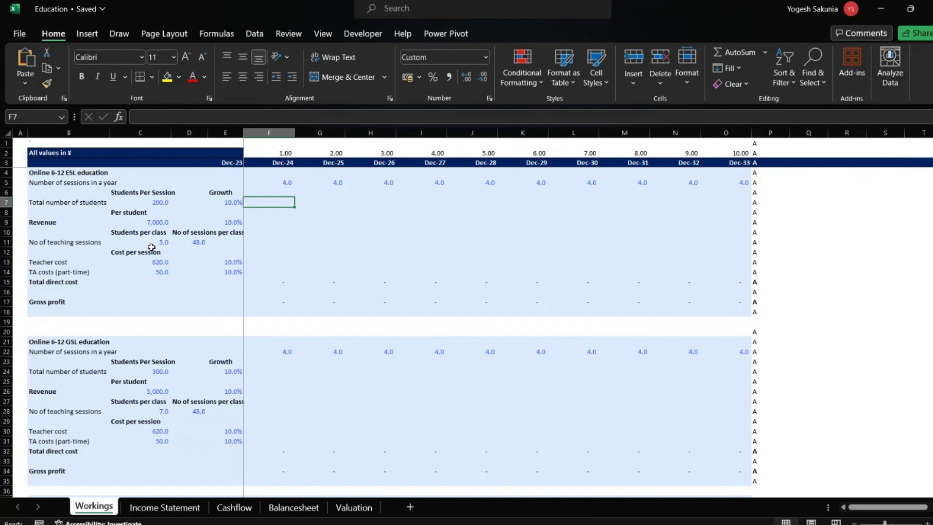
# - Enter =C7*F5*(1+E7)^(F2-1) in F7 to calculate the Dec-24 total number of ESL students
pyautogui.write('=')
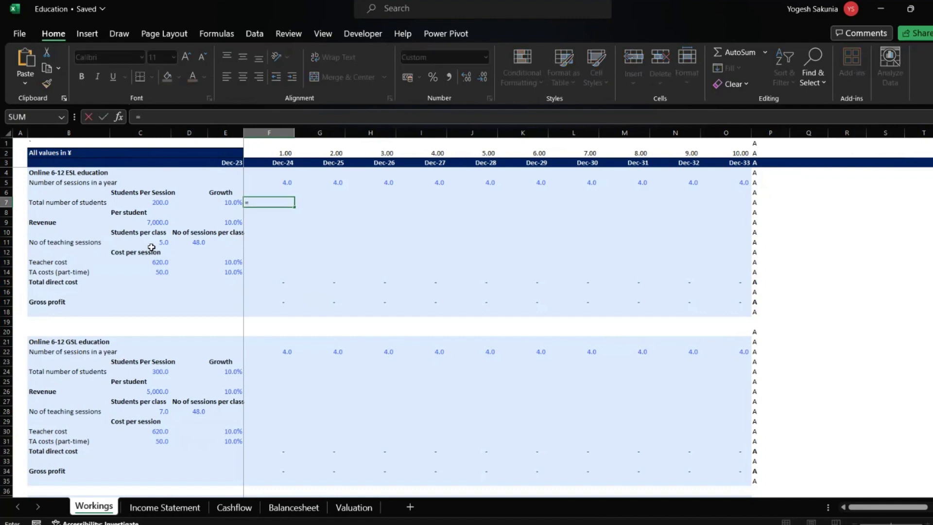
pyautogui.press('Left')
pyautogui.press('Left')
pyautogui.press('Left')
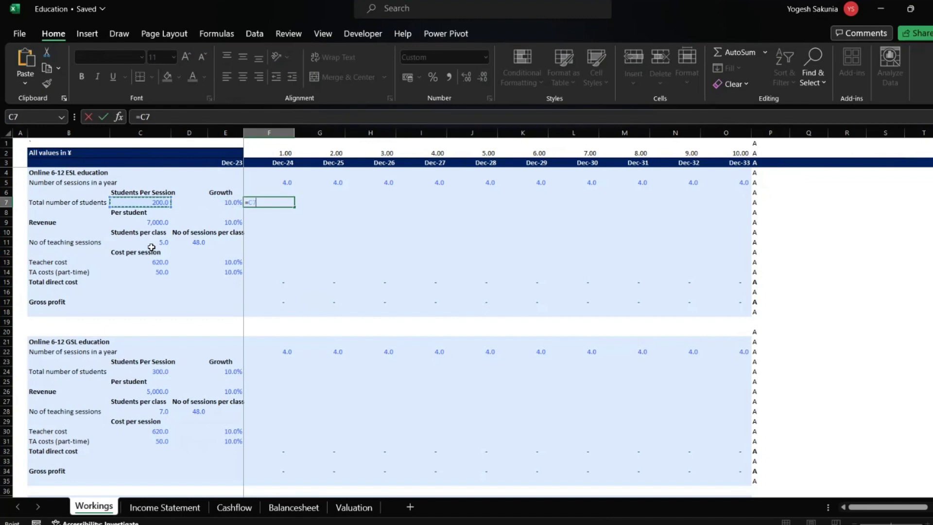
pyautogui.write('*')
pyautogui.press('Up')
pyautogui.press('Up')
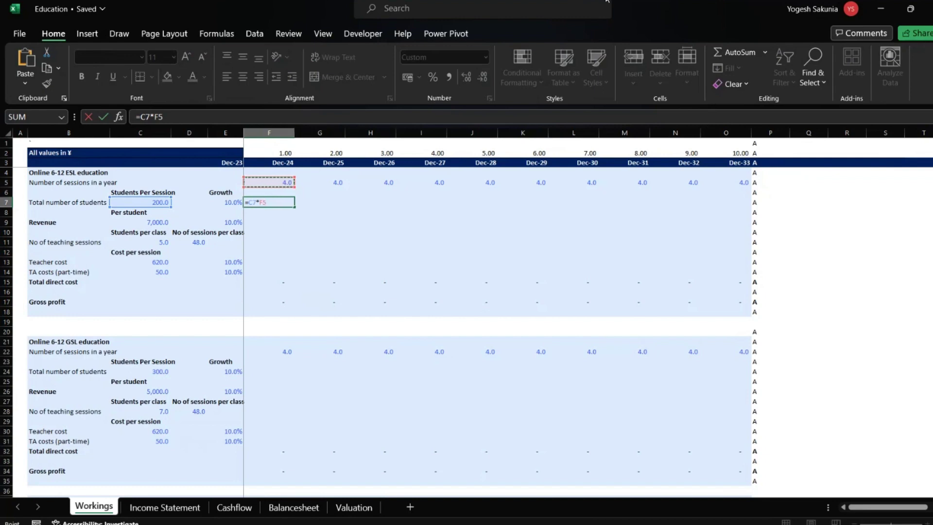
pyautogui.write('*(1+')
pyautogui.press('Left')
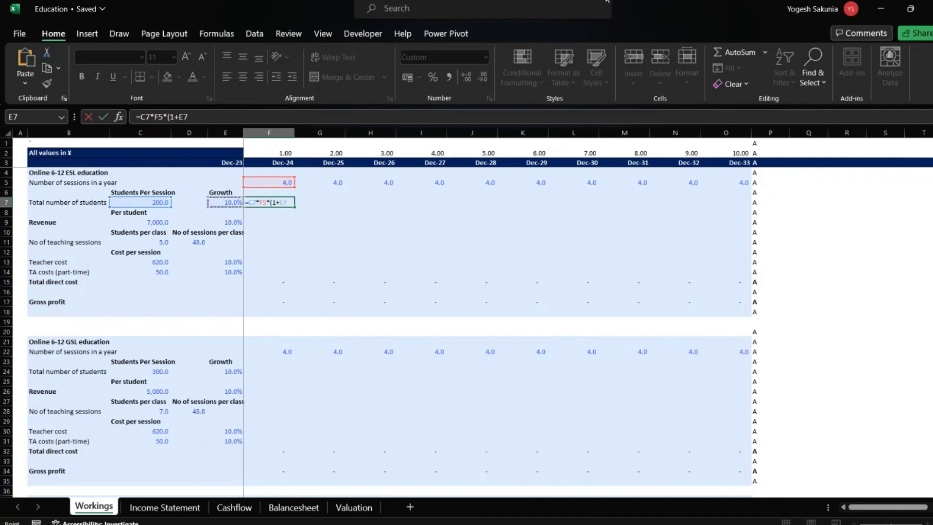
pyautogui.write(')')
pyautogui.write('(')
pyautogui.click(275, 152)
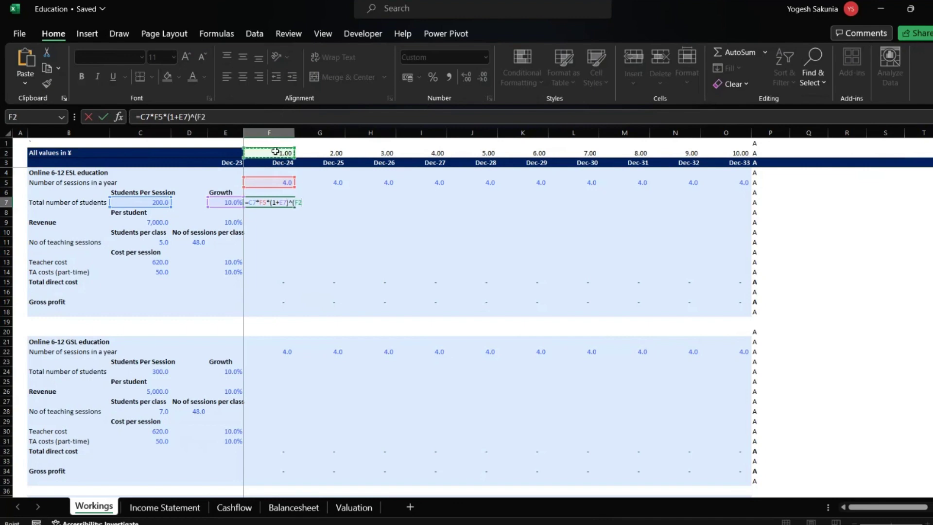
pyautogui.write('-1)')
pyautogui.hotkey('ctrl', 'Return')
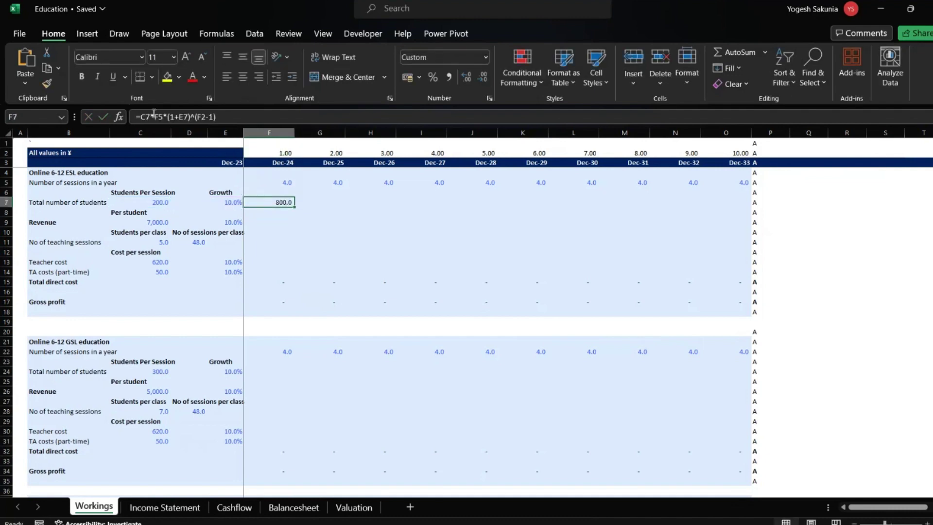
# - Anchor the references in the F7 student-number formula so it reads =$C7*F5*(1+$E7)^(F$2-1)
pyautogui.click(154, 112)
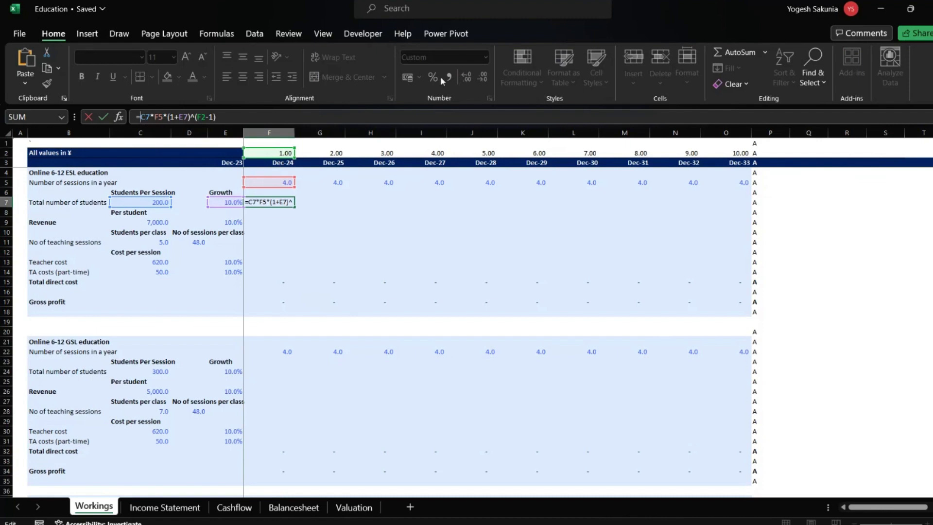
pyautogui.write('$')
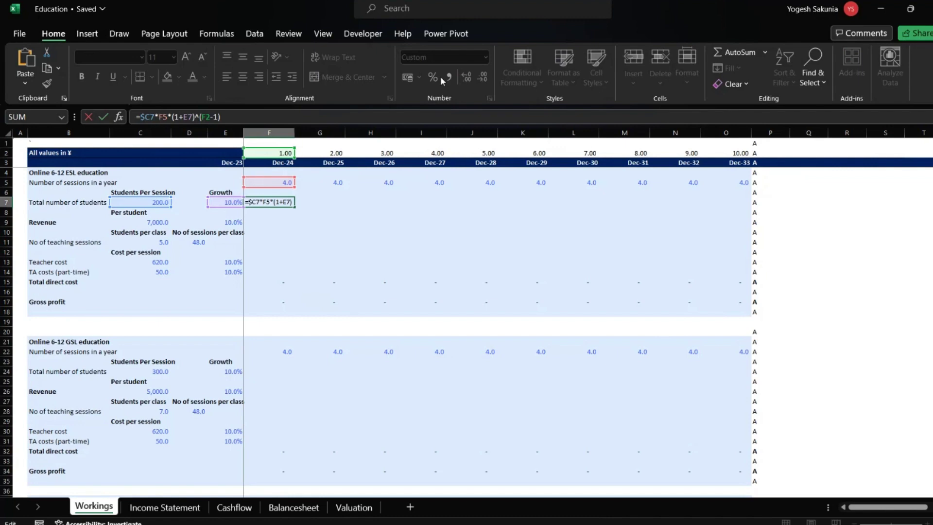
pyautogui.press('Right')
pyautogui.press('Right')
pyautogui.press('Right')
pyautogui.press('Right')
pyautogui.press('Right')
pyautogui.press('Right')
pyautogui.write('$')
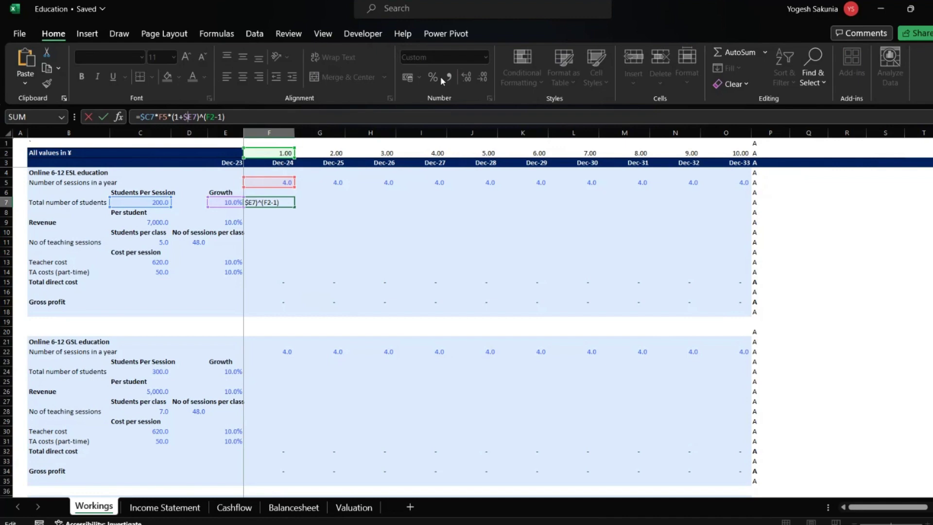
pyautogui.press('Right')
pyautogui.press('Right')
pyautogui.write('$')
pyautogui.press('Return')
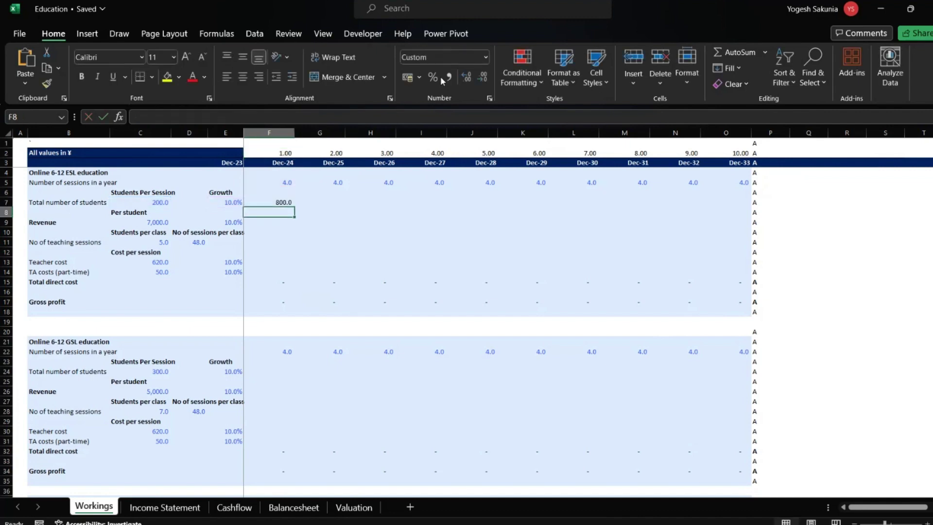
# - Copy the total-students formula from Dec-24 across the ESL row through Dec-33
pyautogui.press('Up')
pyautogui.hotkey('ctrl', 'shift', 'Right')
pyautogui.hotkey('shift', 'Left')
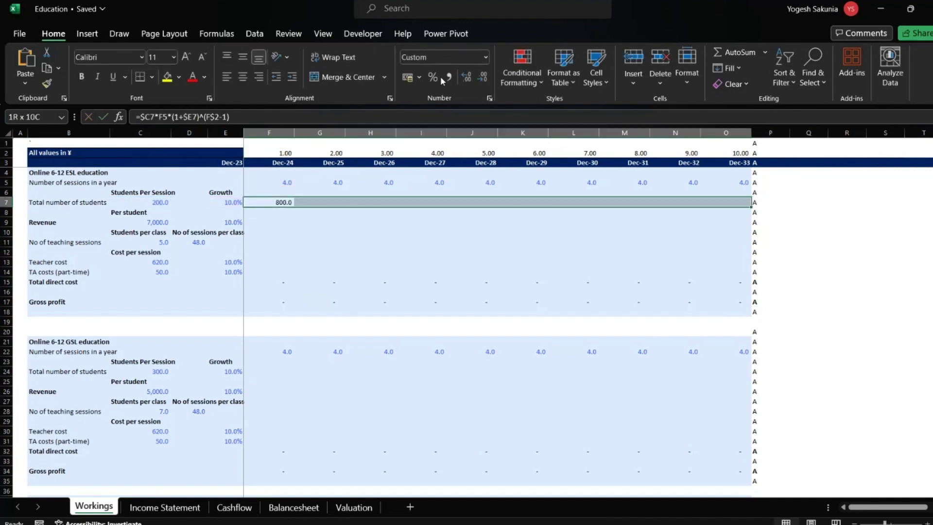
pyautogui.hotkey('ctrl', 'r')
pyautogui.hotkey('ctrl', 'q')
pyautogui.hotkey('shift', 'BackSpace')
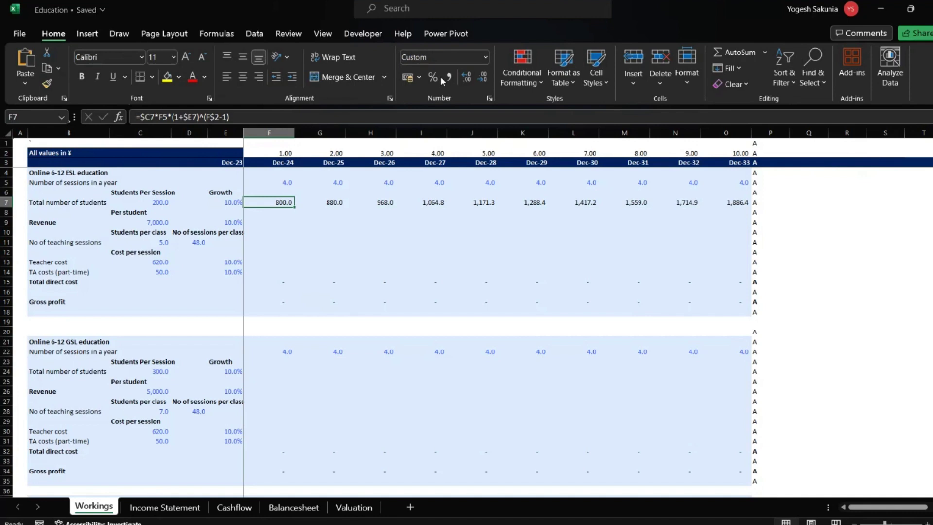
# - Check the copied student-number formulas across the ESL forecast years and the student growth rate they use
pyautogui.press('Right')
pyautogui.press('Right')
pyautogui.press('Right')
pyautogui.press('Right')
pyautogui.press('Right')
pyautogui.press('Right')
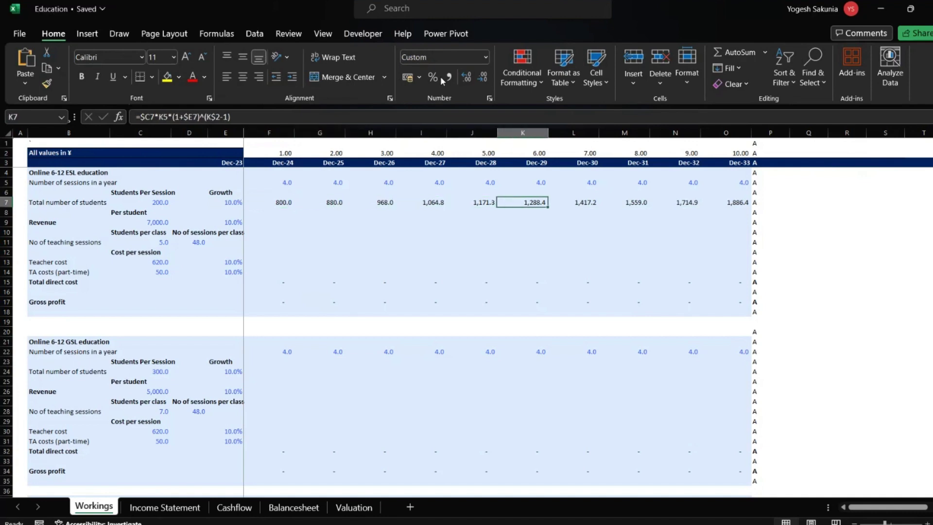
pyautogui.press('Left')
pyautogui.press('Left')
pyautogui.press('Left')
pyautogui.press('Left')
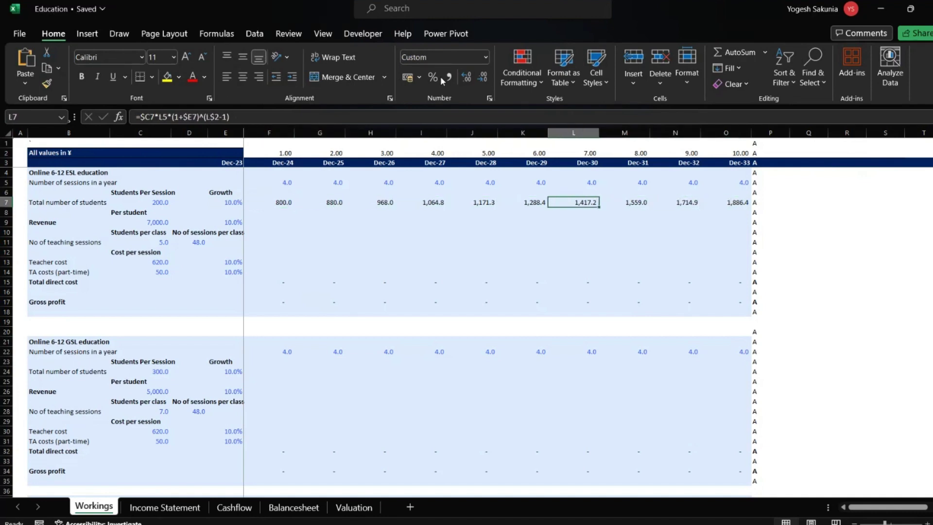
pyautogui.press('Left')
pyautogui.press('Left')
pyautogui.press('Left')
pyautogui.press('Left')
pyautogui.press('Left')
pyautogui.press('Left')
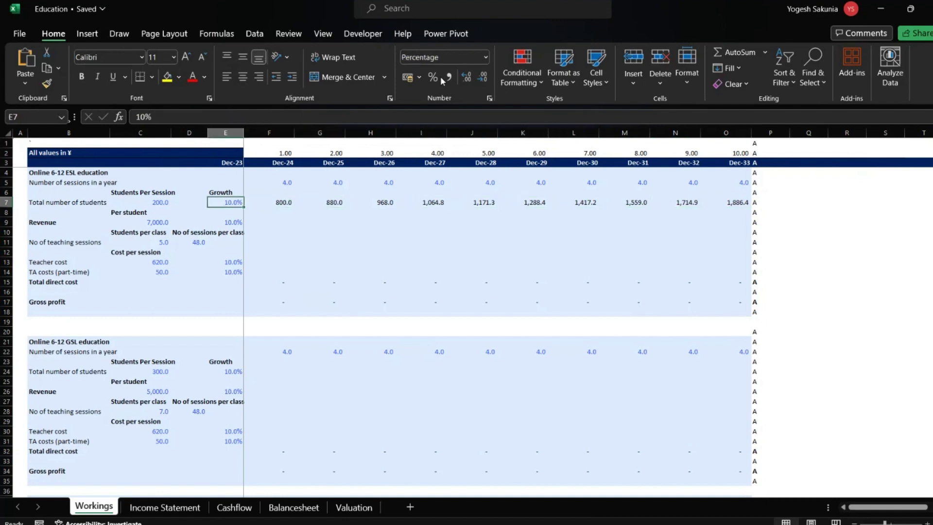
# - Review the ESL students per session and students per class assumptions against the Dec-24 student-number formula
pyautogui.press('Right')
pyautogui.press('Left')
pyautogui.press('Left')
pyautogui.press('Left')
pyautogui.press('Down')
pyautogui.press('Down')
pyautogui.press('Down')
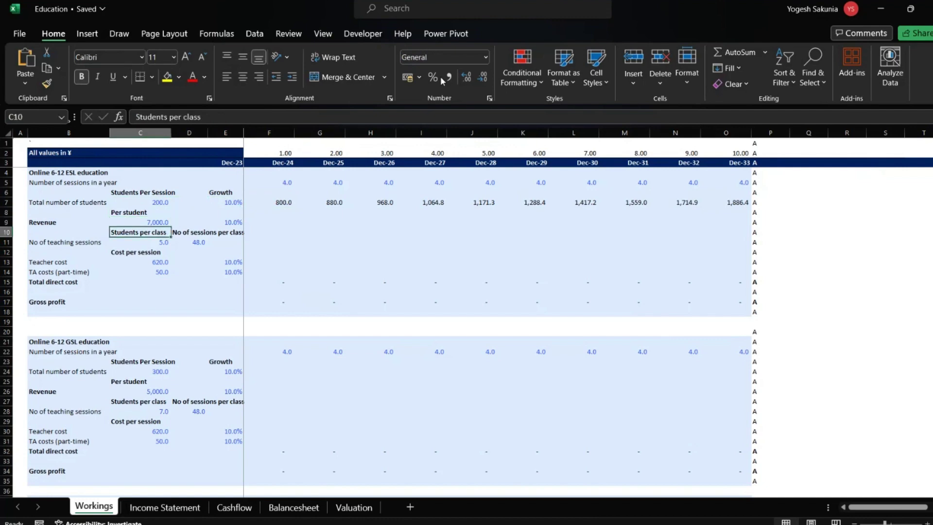
pyautogui.press('Down')
pyautogui.press('Up')
pyautogui.press('Up')
pyautogui.press('Up')
pyautogui.press('Up')
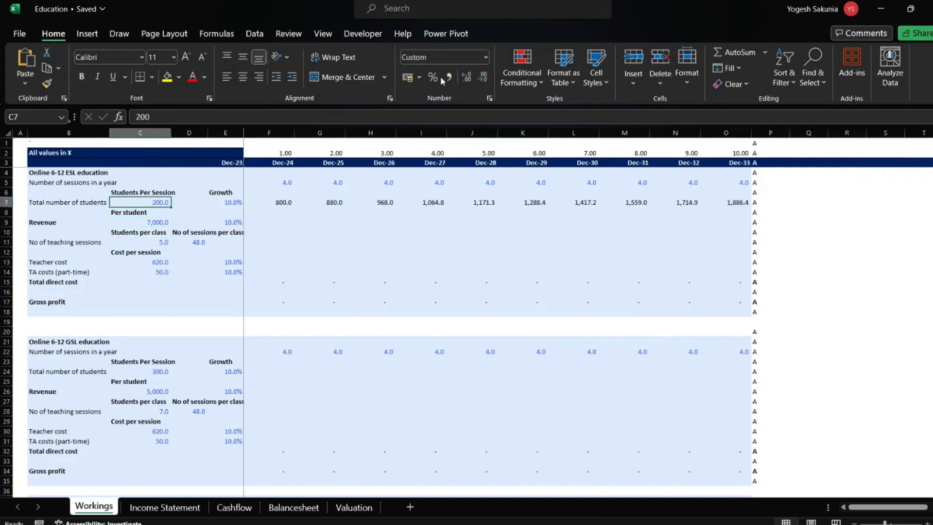
pyautogui.press('Right')
pyautogui.press('Right')
pyautogui.press('Right')
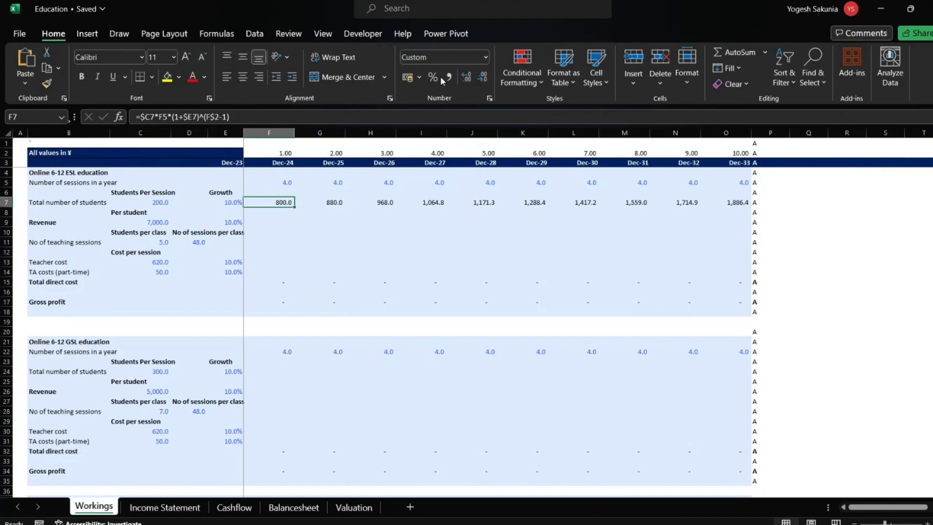
# - Wrap the F7 student-number formula in MROUND with a multiple of 5: =MROUND($C7*F5*(1+$E7)^(F$2-1),5)
pyautogui.click(141, 116)
pyautogui.write('m')
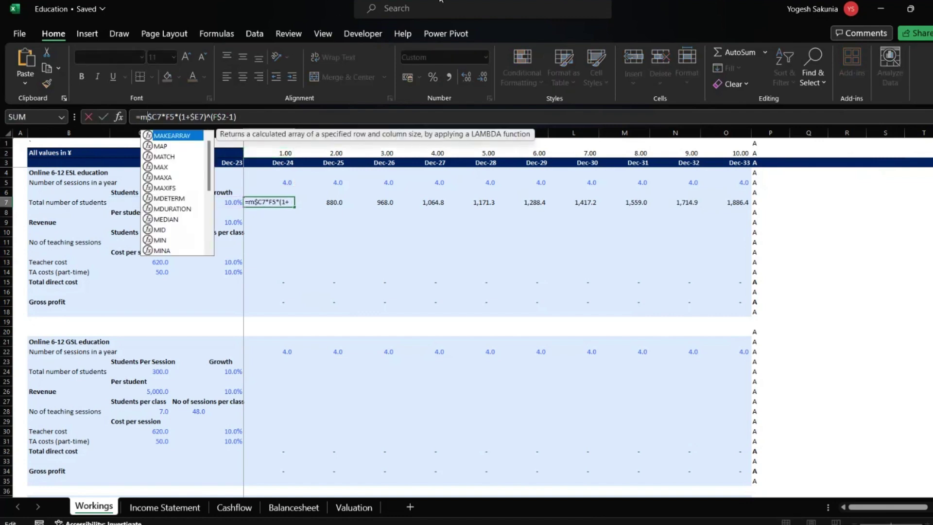
pyautogui.write('round')
pyautogui.press('Tab')
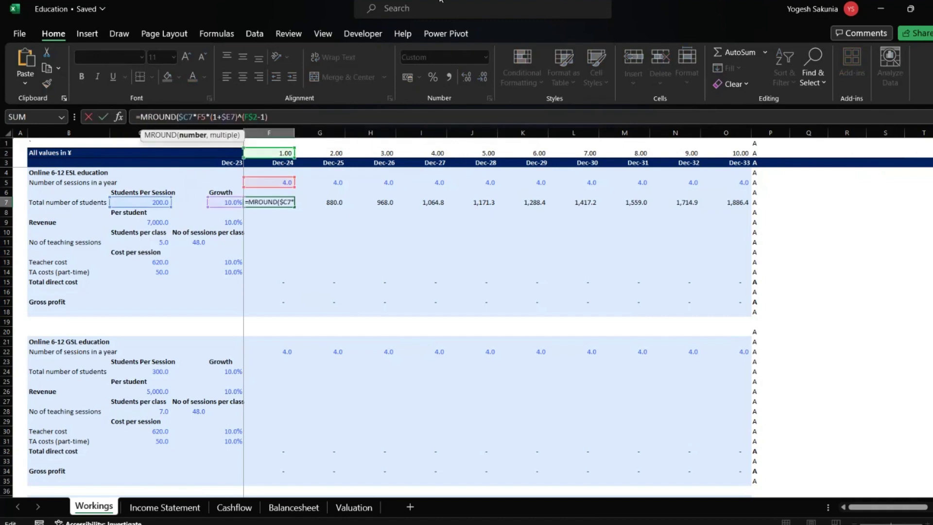
pyautogui.click(290, 119)
pyautogui.write(',')
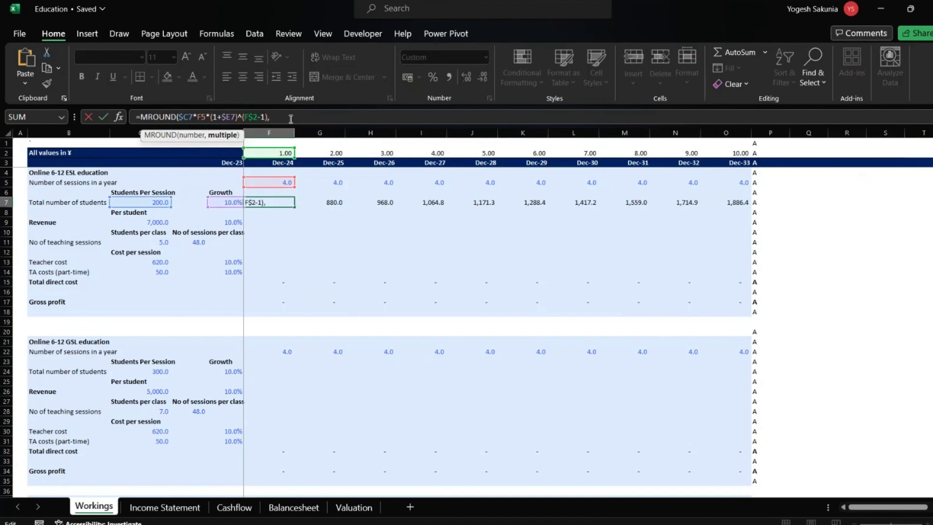
pyautogui.write('5)')
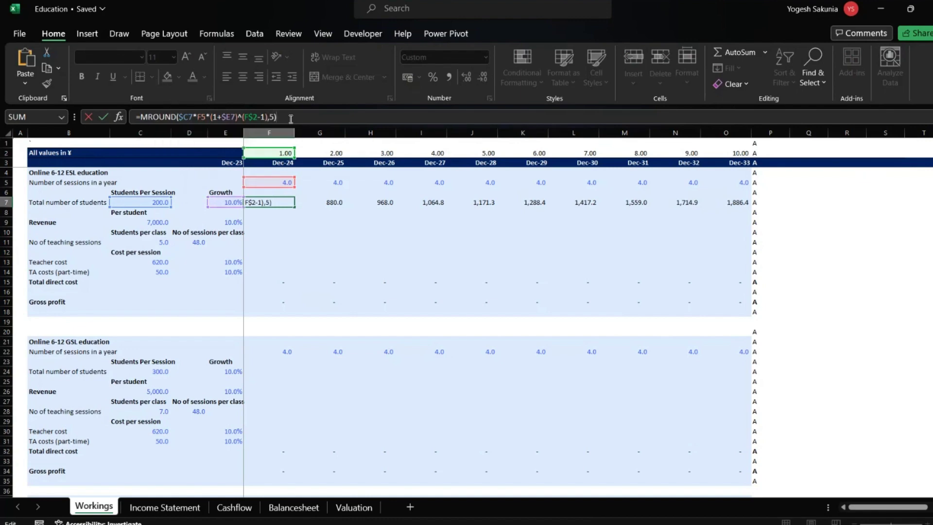
pyautogui.hotkey('ctrl', 'Return')
# - Copy the MROUND student-number formula from Dec-24 across the ESL row through Dec-33
pyautogui.hotkey('ctrl', 'shift', 'Right')
pyautogui.hotkey('shift', 'Left')
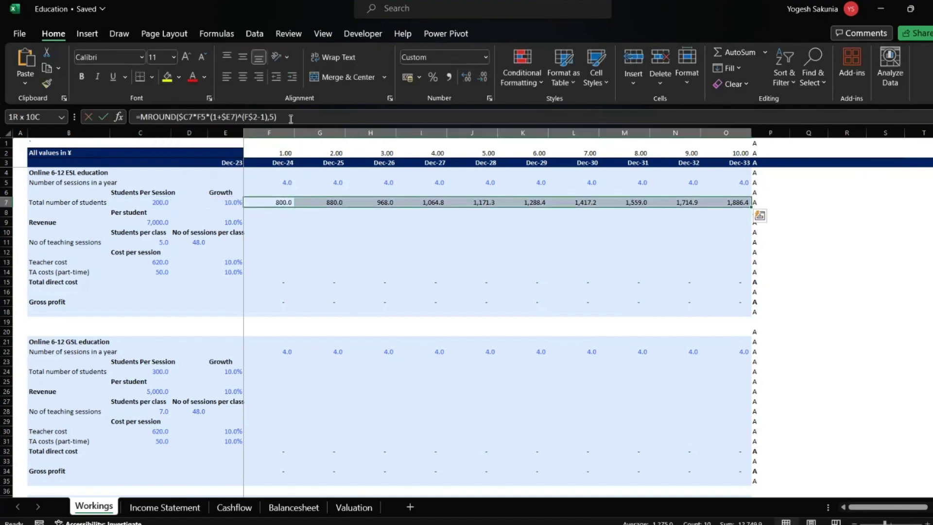
pyautogui.hotkey('ctrl', 'r')
pyautogui.press('Left')
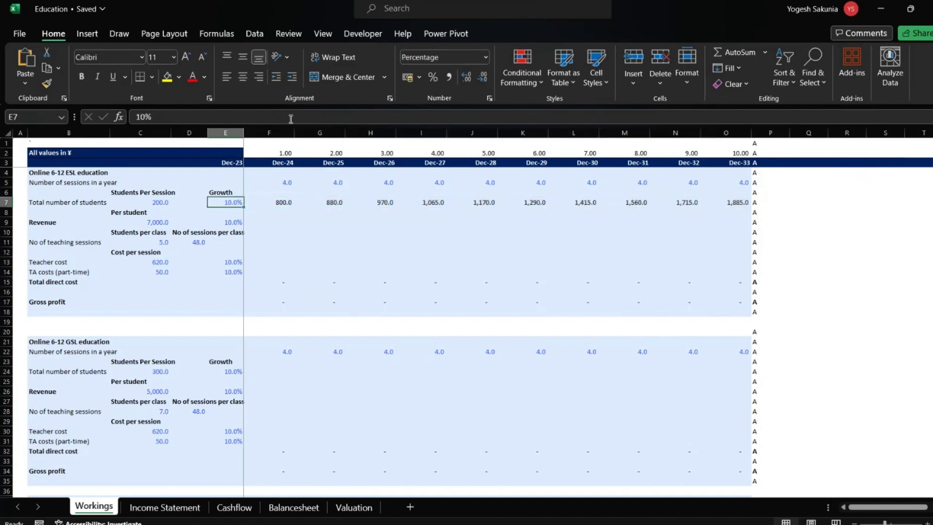
pyautogui.press('Right')
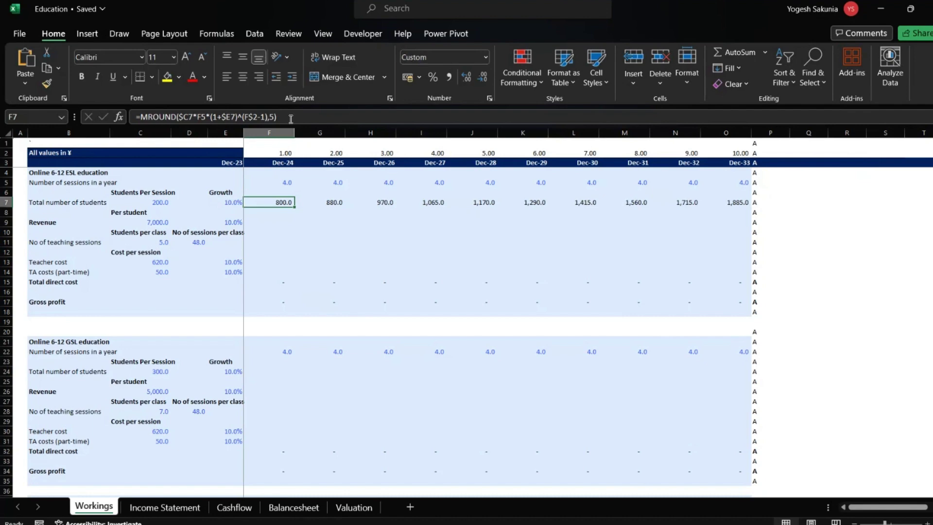
# - Inspect the rounded student-number formula for Dec-27 in the ESL block
pyautogui.scroll(2, 466, 316)
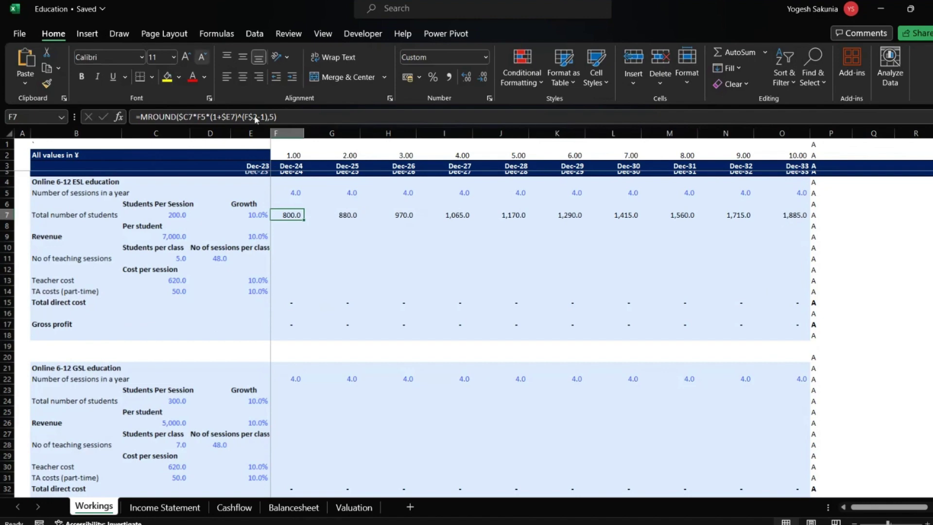
pyautogui.click(443, 290)
pyautogui.press('Up')
pyautogui.press('Up')
pyautogui.press('Up')
pyautogui.press('Up')
pyautogui.press('Up')
pyautogui.press('Up')
pyautogui.press('Up')
pyautogui.press('Up')
pyautogui.press('Up')
pyautogui.press('Up')
pyautogui.press('Up')
pyautogui.press('Up')
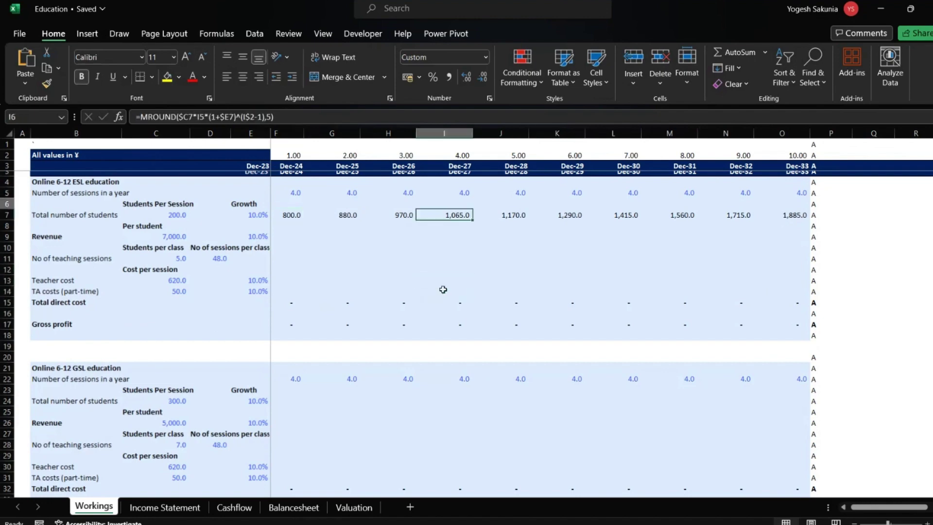
pyautogui.press('Down')
pyautogui.press('Down')
pyautogui.press('Down')
pyautogui.press('Down')
pyautogui.press('Down')
pyautogui.press('Down')
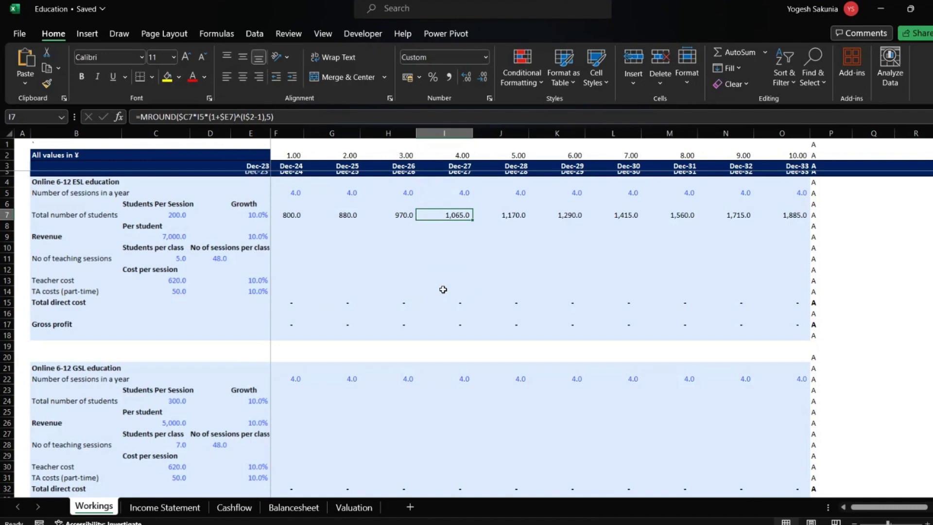
# - Start the Dec-24 ESL revenue formula in F9 by multiplying total students by revenue per student: =F7*C9
pyautogui.press('Left')
pyautogui.press('Left')
pyautogui.press('Left')
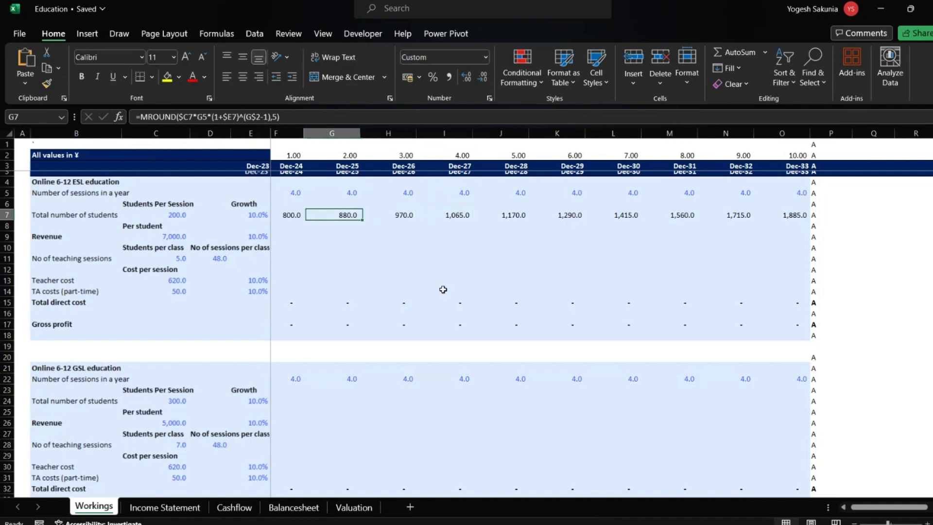
pyautogui.press('Down')
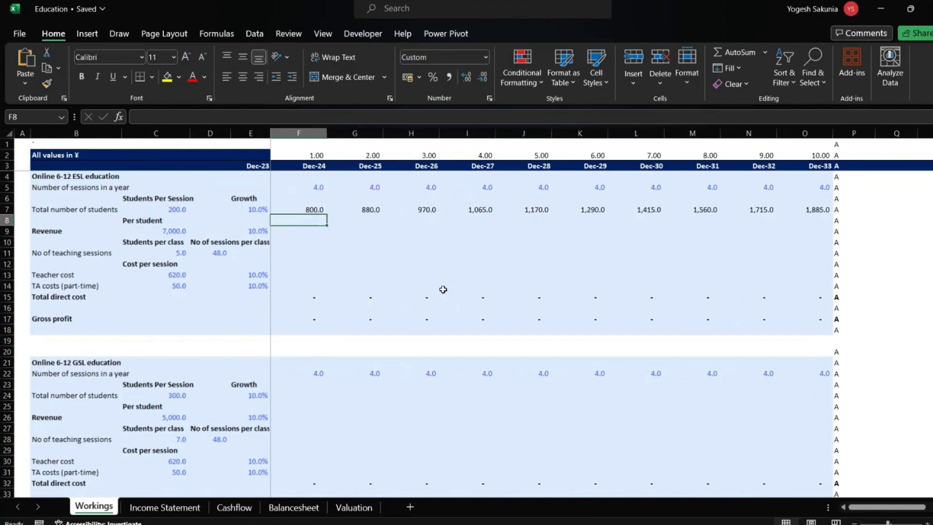
pyautogui.press('Down')
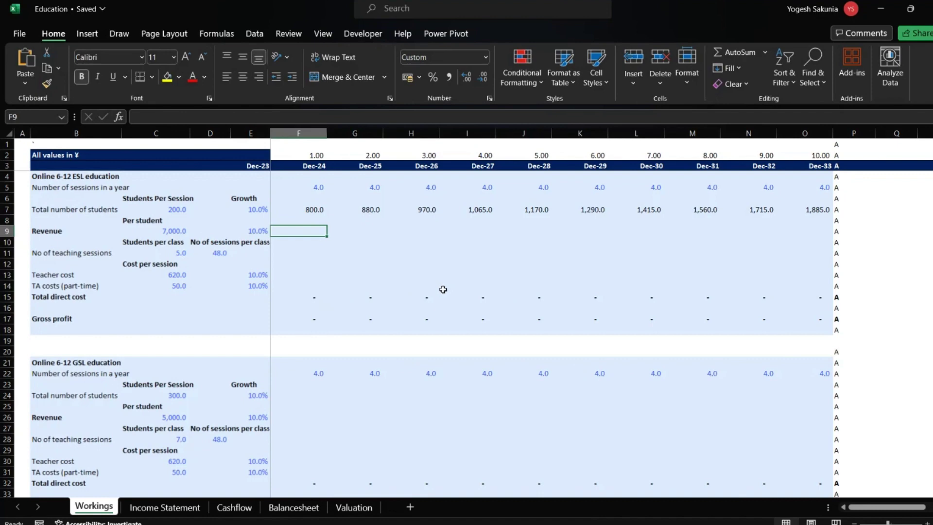
pyautogui.write('=')
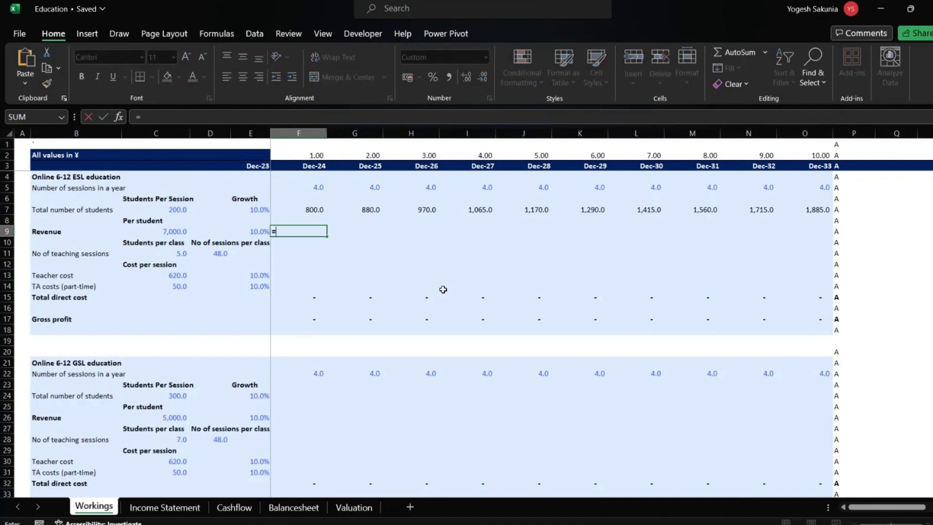
pyautogui.press('Up')
pyautogui.press('Up')
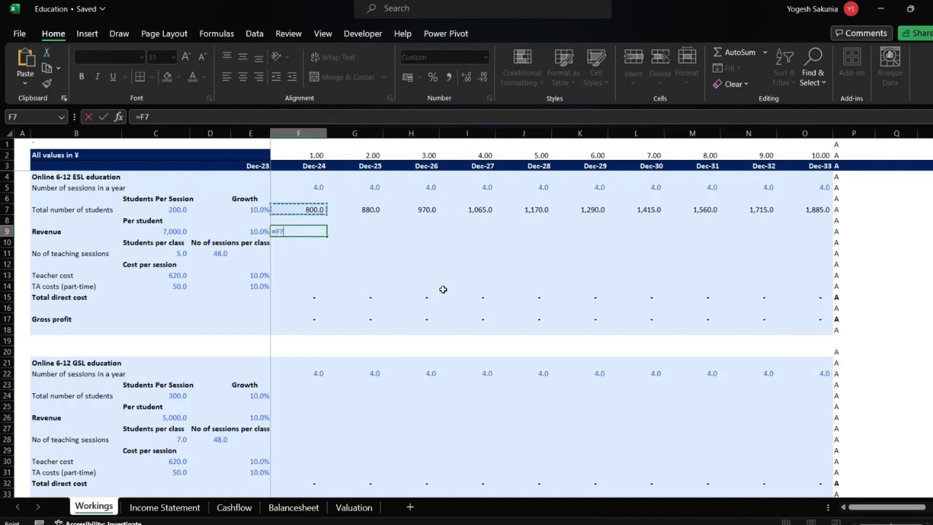
pyautogui.write('*')
pyautogui.press('Left')
pyautogui.press('Left')
pyautogui.press('Left')
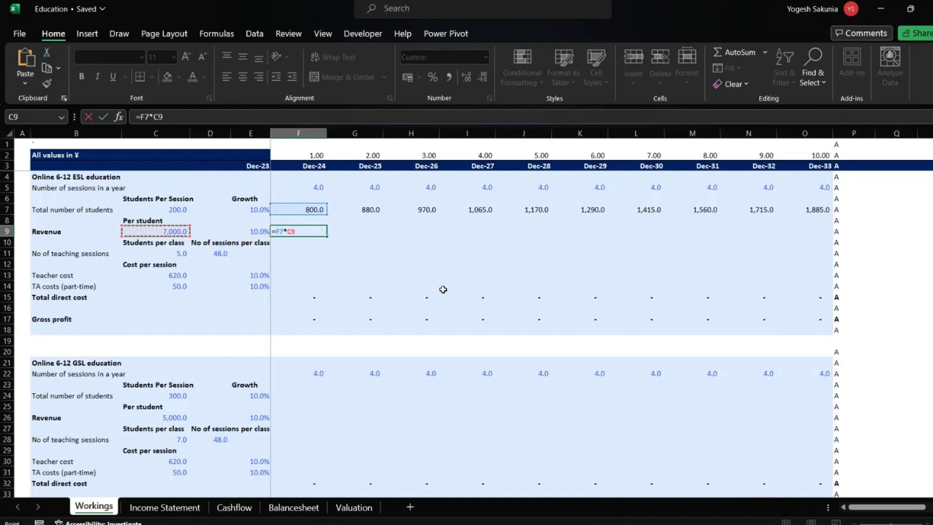
# - Extend the F9 revenue formula with the compounded growth factor *(1+E9)^(F2-1)
pyautogui.write('*(1+')
pyautogui.press('Left')
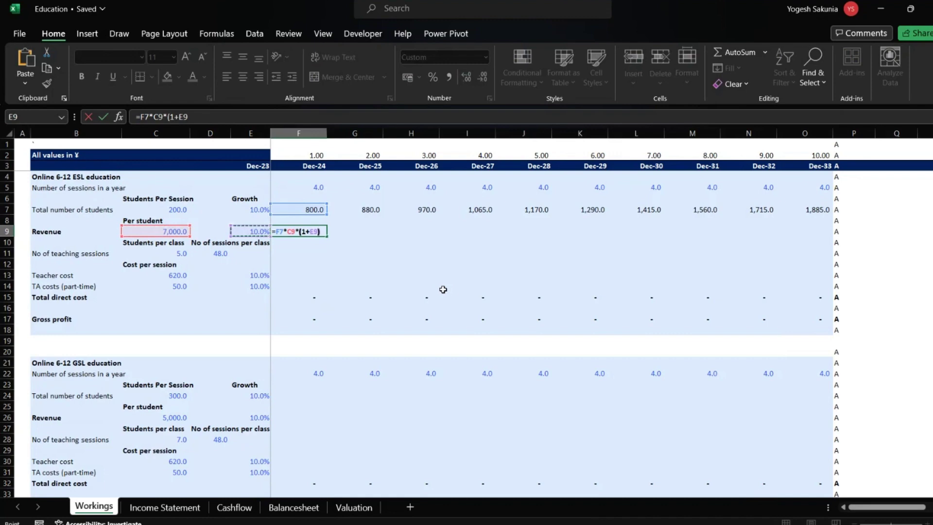
pyautogui.write(')^(')
pyautogui.click(313, 156)
pyautogui.write('-1')
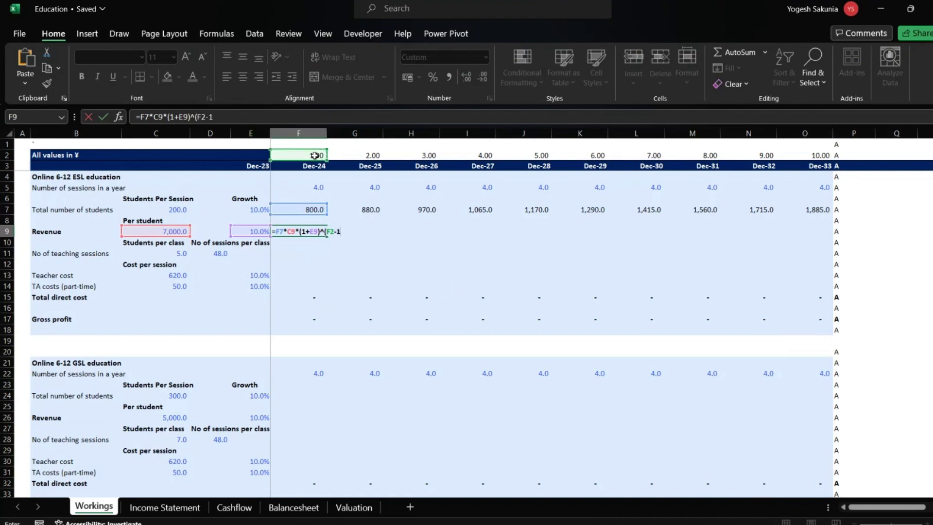
pyautogui.write(')')
# - Anchor the per-student, growth and period references in F9 so it reads =F7*$C9*(1+$E9)^(F$2-1)
pyautogui.click(280, 232)
pyautogui.write('$')
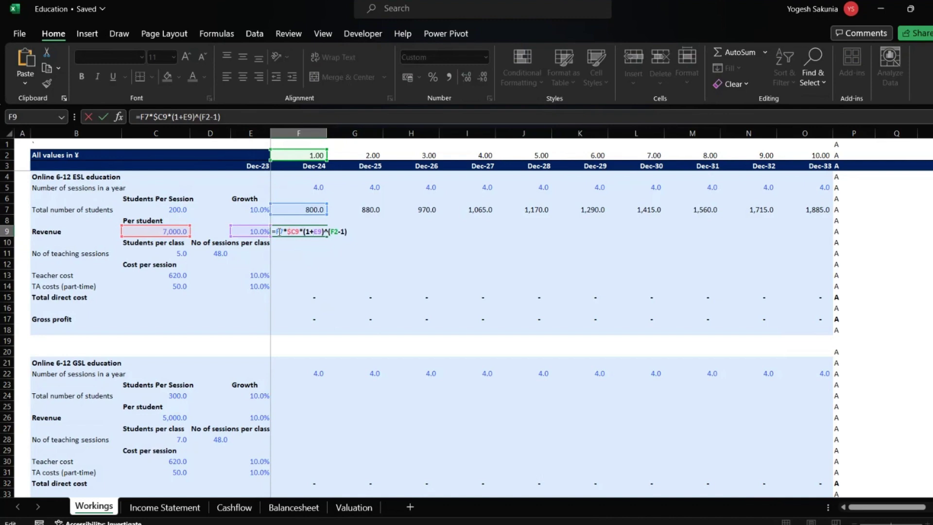
pyautogui.write('$')
pyautogui.write('$')
pyautogui.press('Return')
# - Copy the ESL revenue formula from Dec-24 across the row through Dec-33
pyautogui.press('Up')
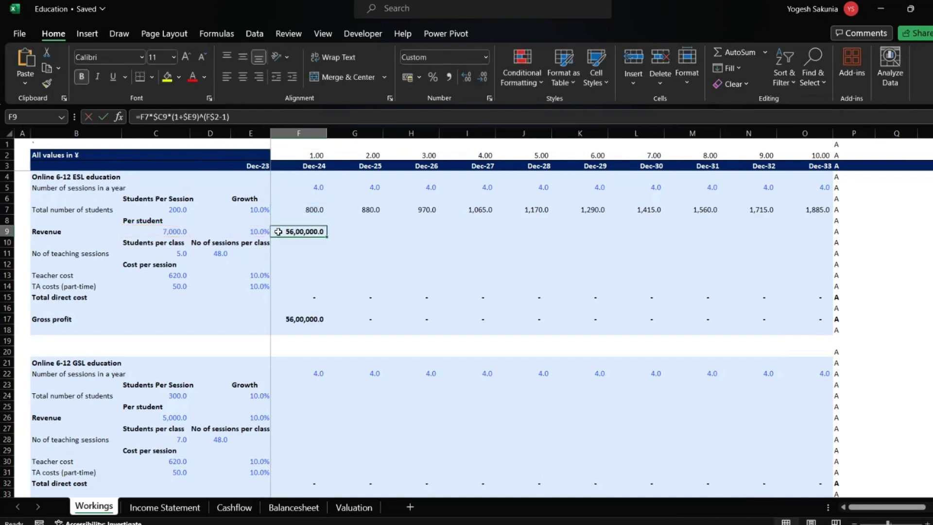
pyautogui.hotkey('ctrl', 'shift', 'Right')
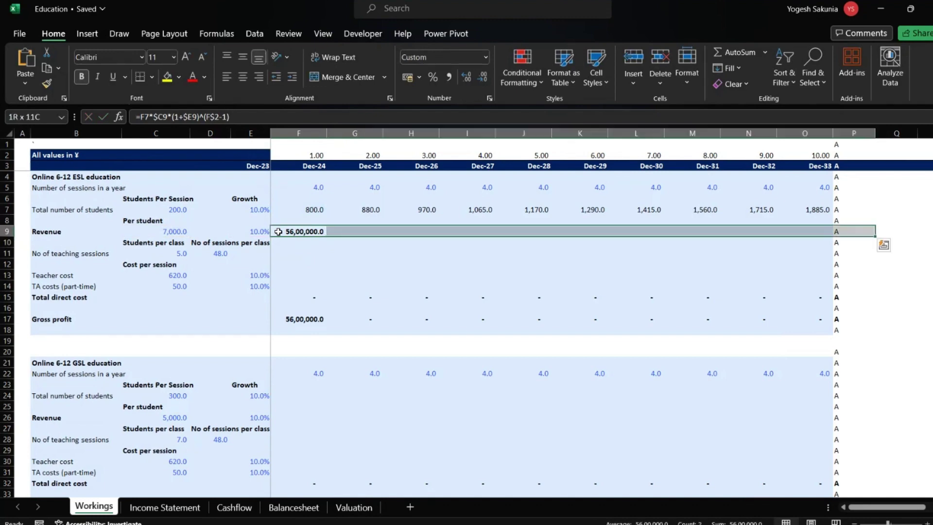
pyautogui.hotkey('shift', 'Left')
pyautogui.hotkey('ctrl', 'r')
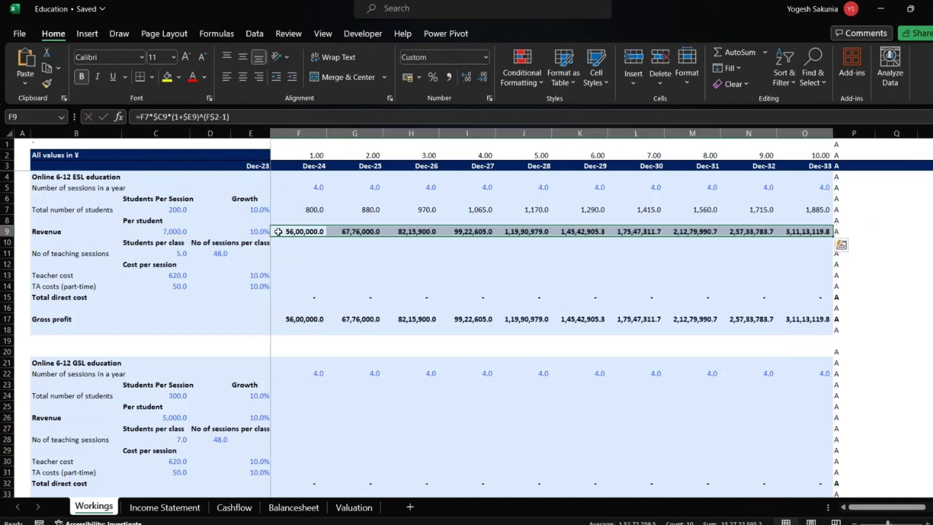
# - Review the Dec-24 ESL revenue formula and the students per class and number of sessions per class assumptions
pyautogui.press('Down')
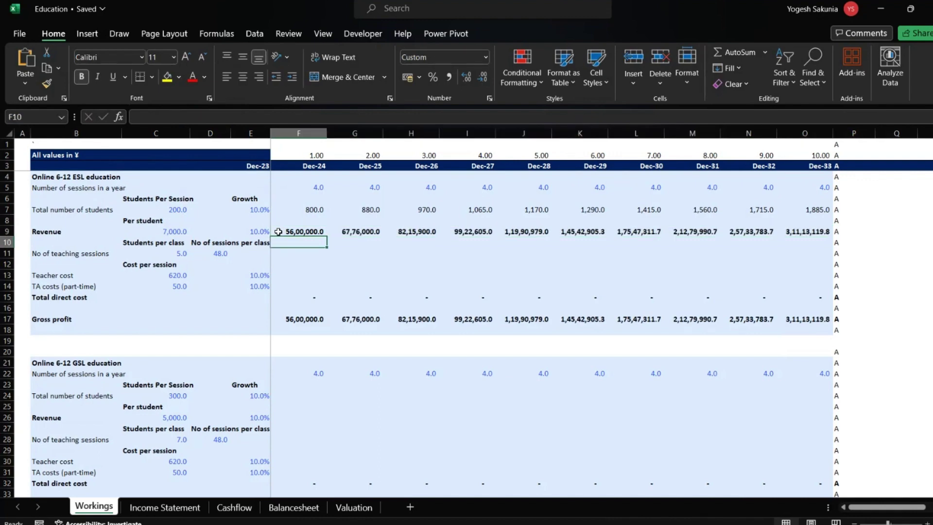
pyautogui.press('Down')
pyautogui.press('Down')
pyautogui.press('Up')
pyautogui.press('Up')
pyautogui.press('Up')
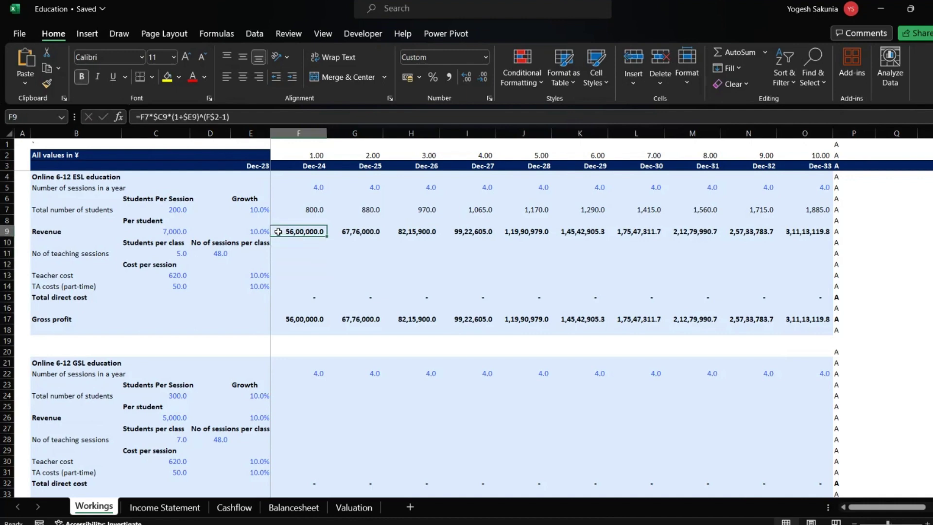
pyautogui.press('Down')
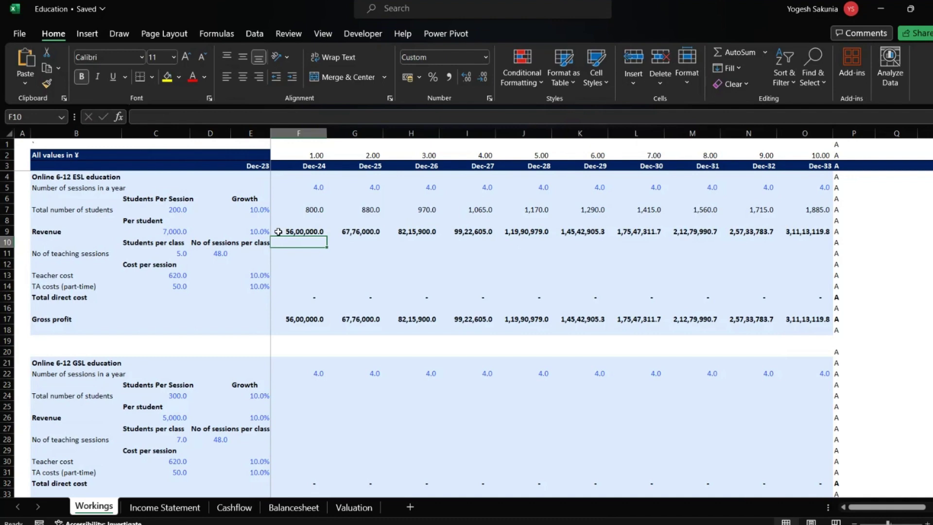
pyautogui.press('Left')
pyautogui.press('Left')
pyautogui.press('Left')
pyautogui.press('Left')
pyautogui.press('Right')
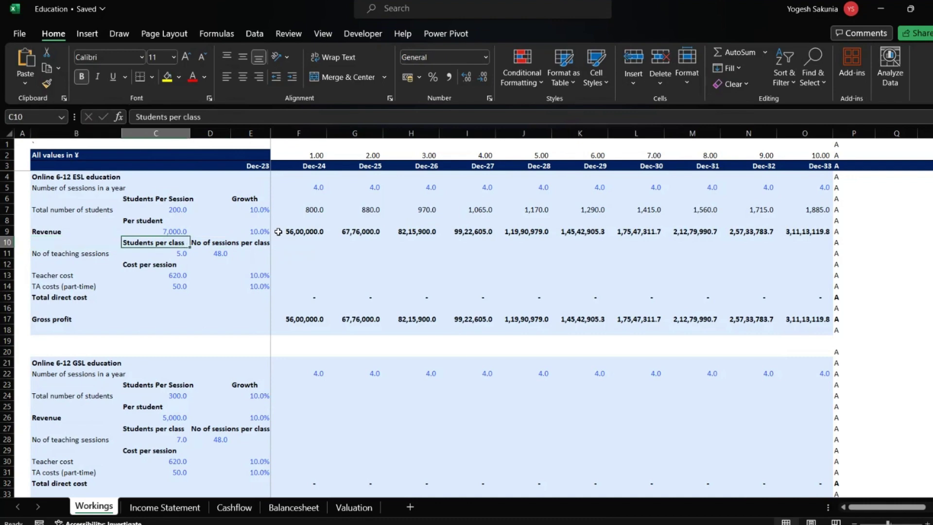
pyautogui.press('Down')
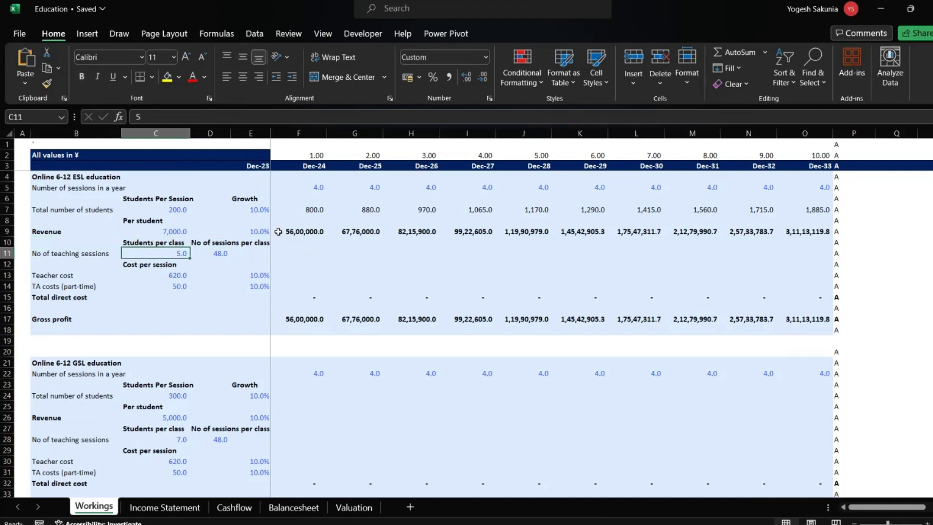
pyautogui.press('Up')
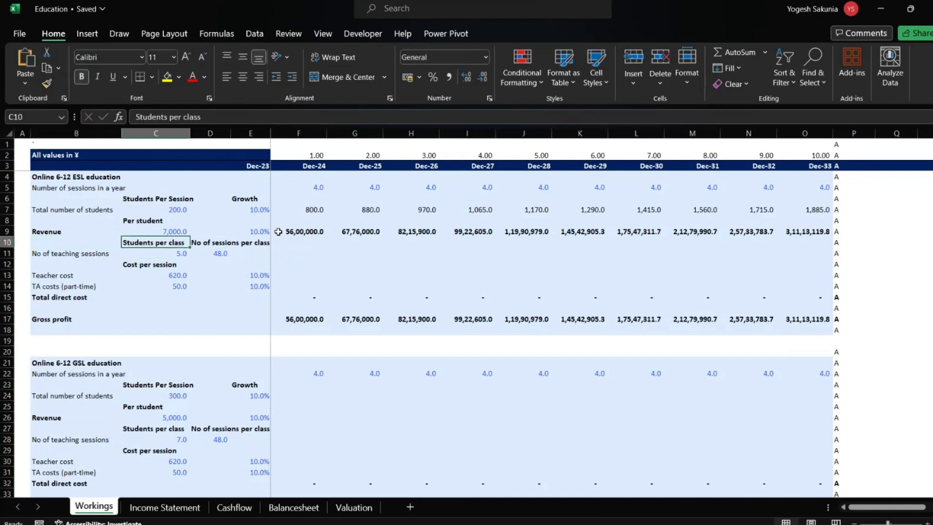
pyautogui.press('Down')
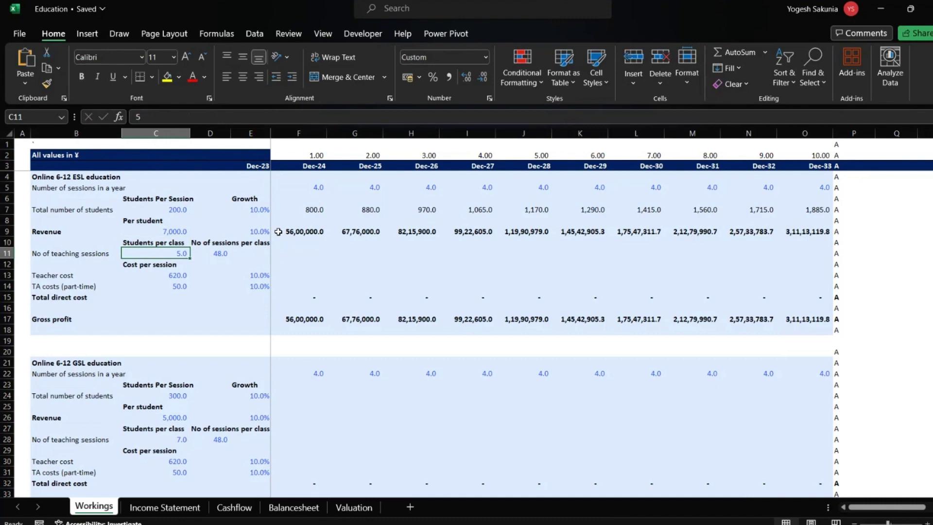
pyautogui.press('Right')
pyautogui.press('Left')
pyautogui.press('Right')
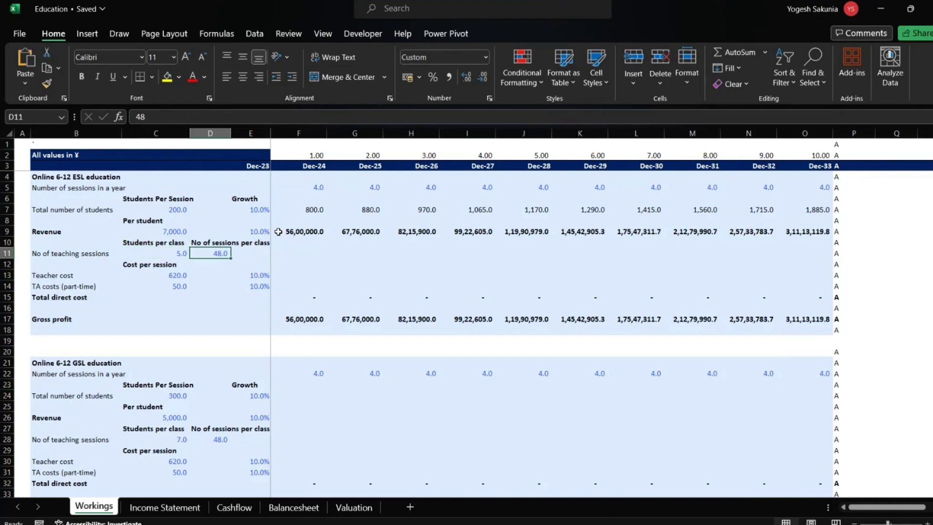
pyautogui.press('Left')
pyautogui.press('Right')
pyautogui.press('Right')
pyautogui.press('Right')
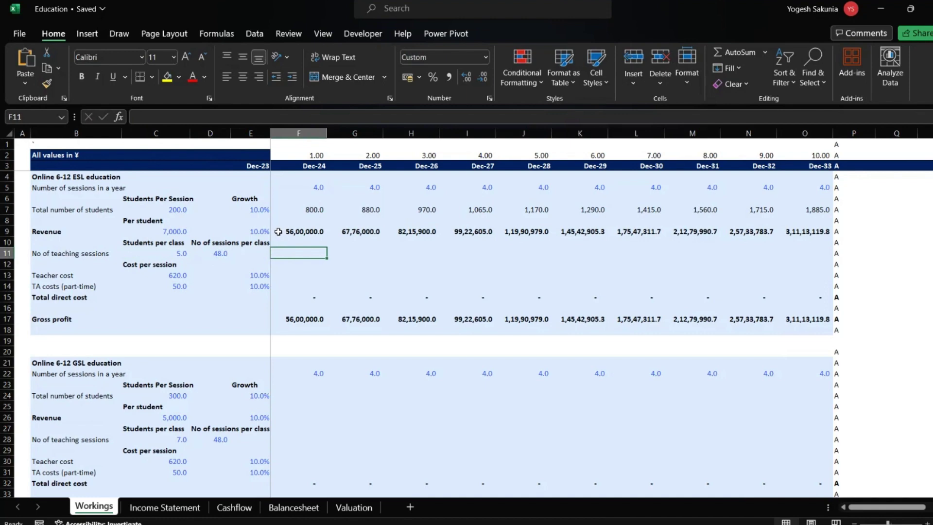
pyautogui.press('Down')
pyautogui.press('Down')
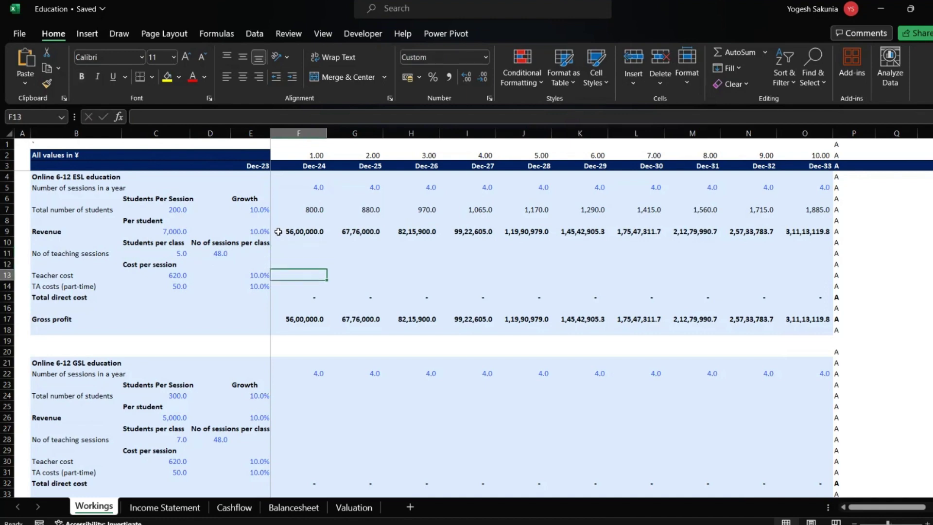
pyautogui.press('Up')
pyautogui.press('Up')
pyautogui.press('Up')
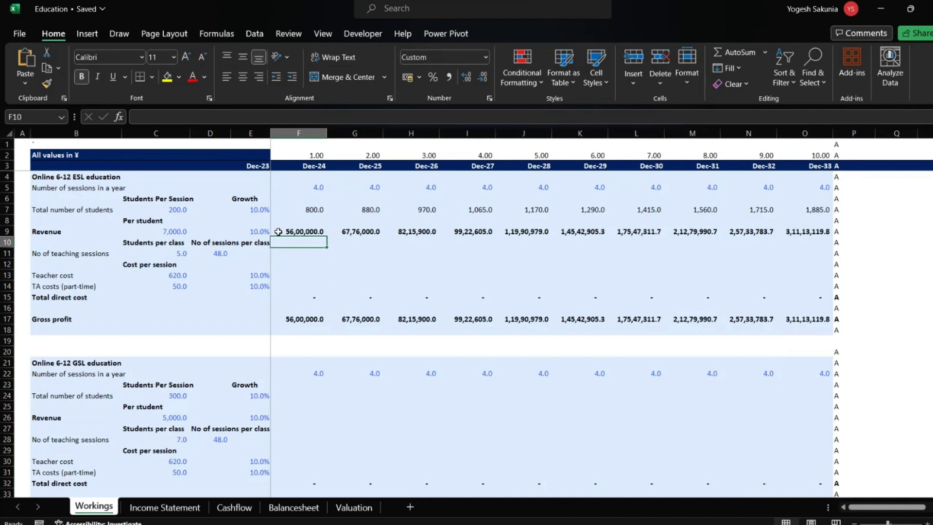
pyautogui.write('=')
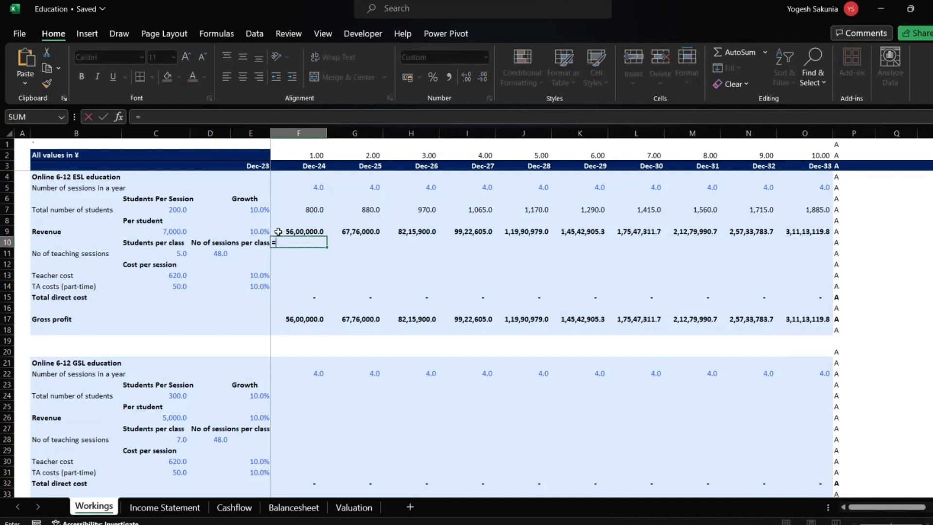
pyautogui.press('Escape')
# - Enter the Dec-24 ESL number of teaching sessions in F11 as students divided by class size times sessions per class: =F7/C11*D11
pyautogui.press('Down')
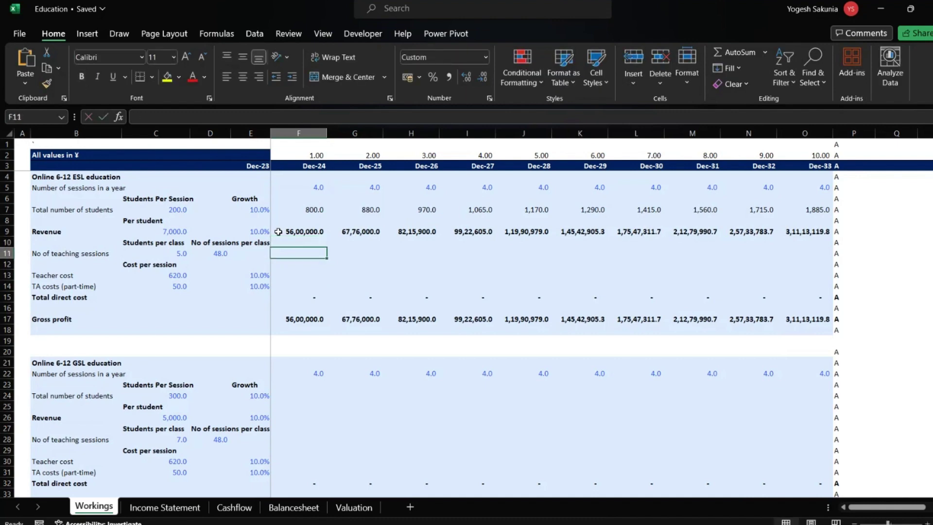
pyautogui.write('=')
pyautogui.press('Up')
pyautogui.press('Up')
pyautogui.press('Up')
pyautogui.press('Up')
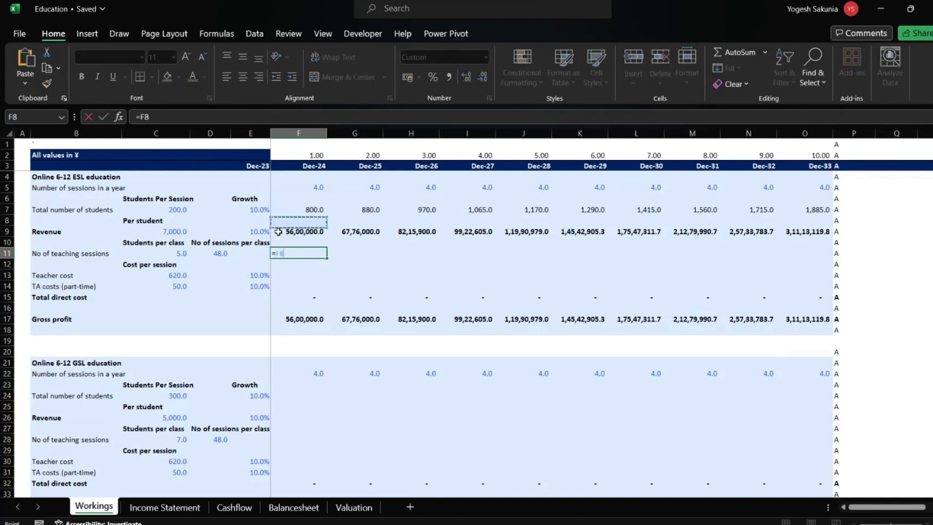
pyautogui.write('/')
pyautogui.press('Left')
pyautogui.press('Left')
pyautogui.press('Left')
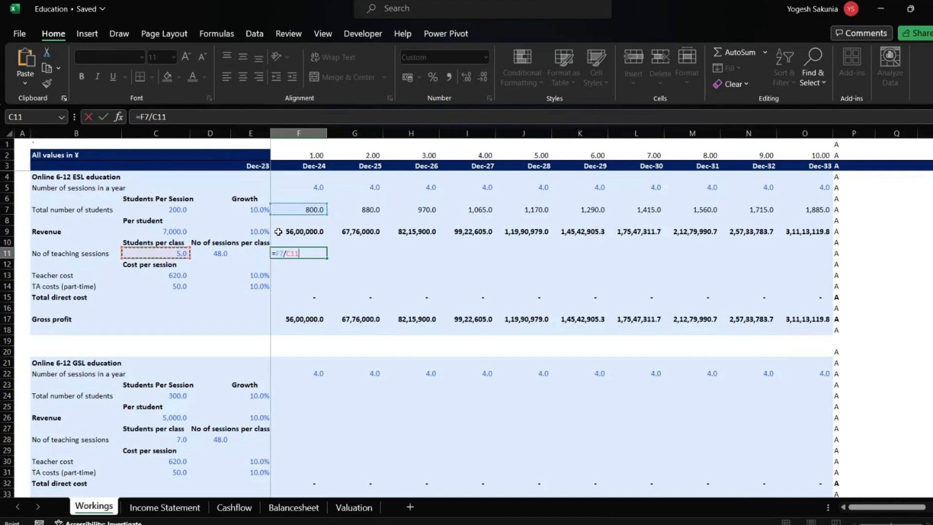
pyautogui.write('*')
pyautogui.press('Left')
pyautogui.press('Left')
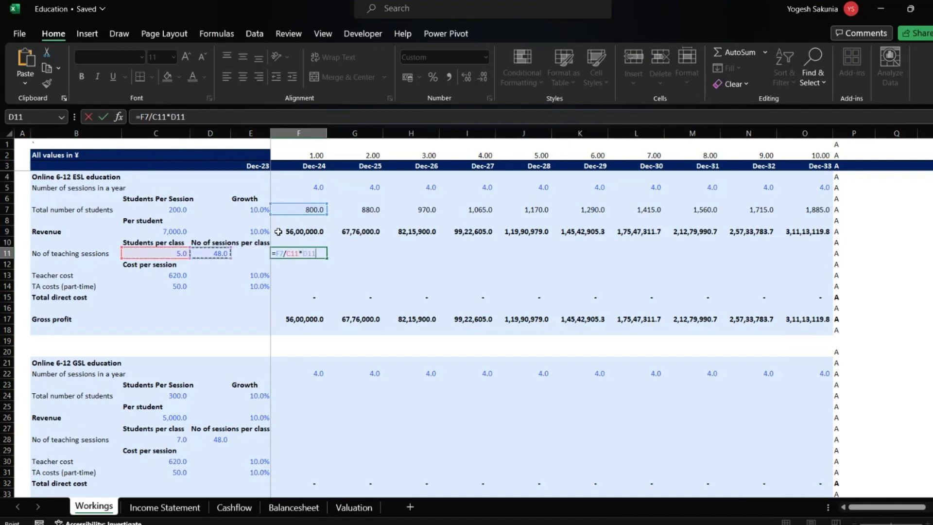
pyautogui.hotkey('ctrl', 'Return')
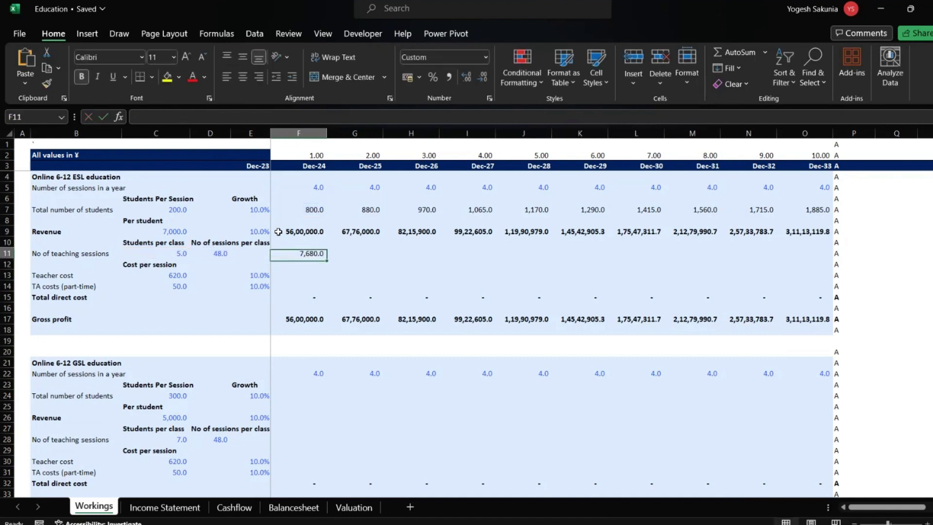
# - Anchor the class-size and sessions-per-class columns in F11 so the formula reads =F7/$C11*$D11
pyautogui.click(148, 116)
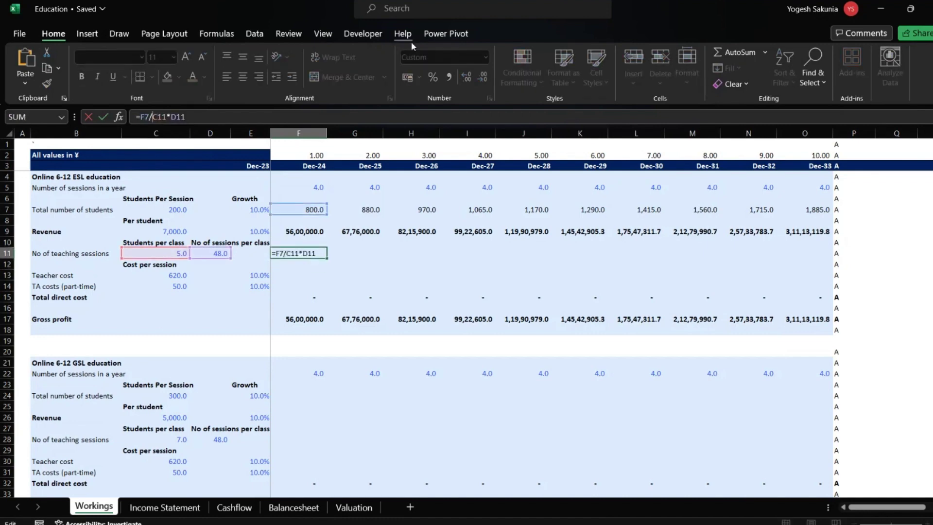
pyautogui.write('$')
pyautogui.write('$')
pyautogui.press('Return')
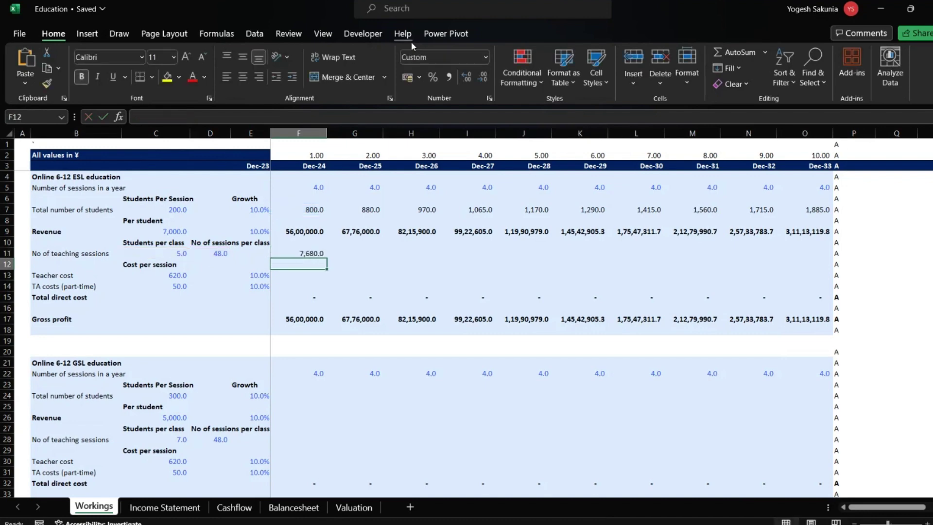
# - Check the ESL students per class and sessions per class inputs against the Dec-24 teaching-sessions formula
pyautogui.press('Up')
pyautogui.press('Left')
pyautogui.press('Left')
pyautogui.press('Left')
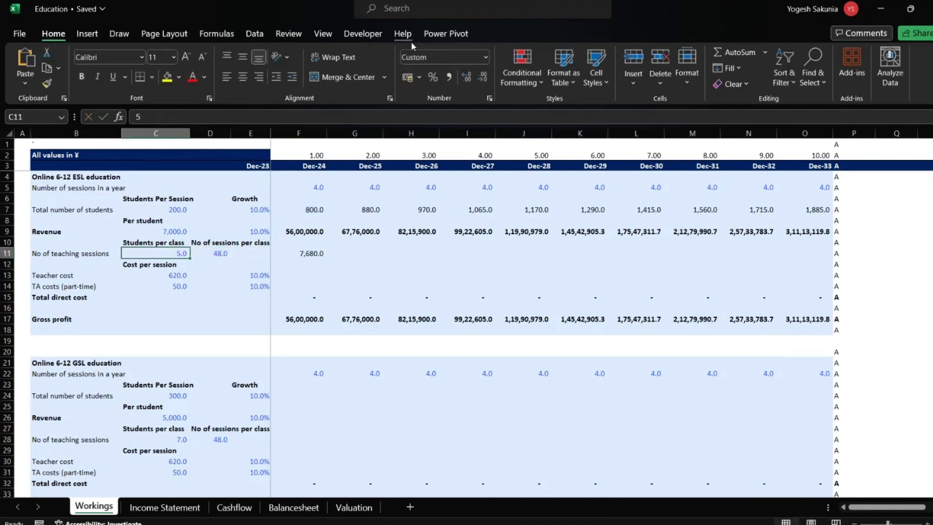
pyautogui.press('Right')
pyautogui.press('Right')
pyautogui.press('Right')
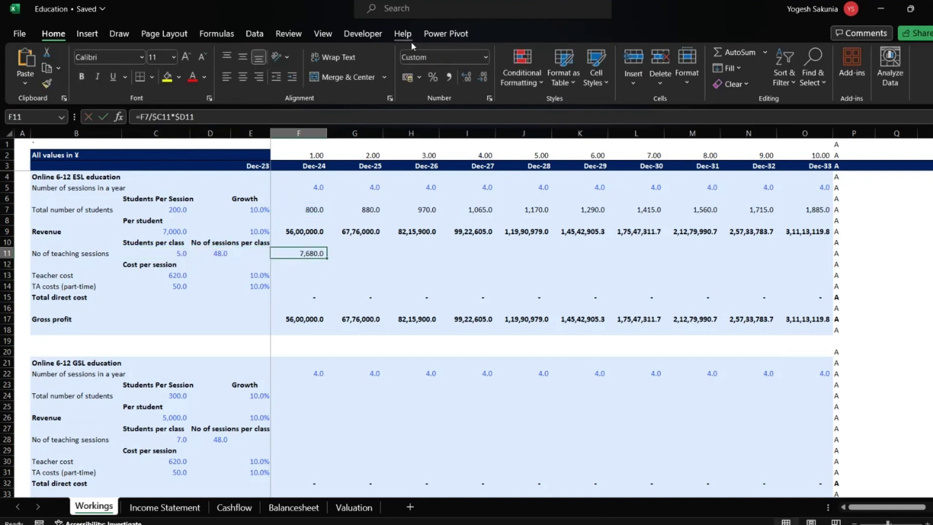
pyautogui.press('Left')
pyautogui.press('Left')
pyautogui.press('Right')
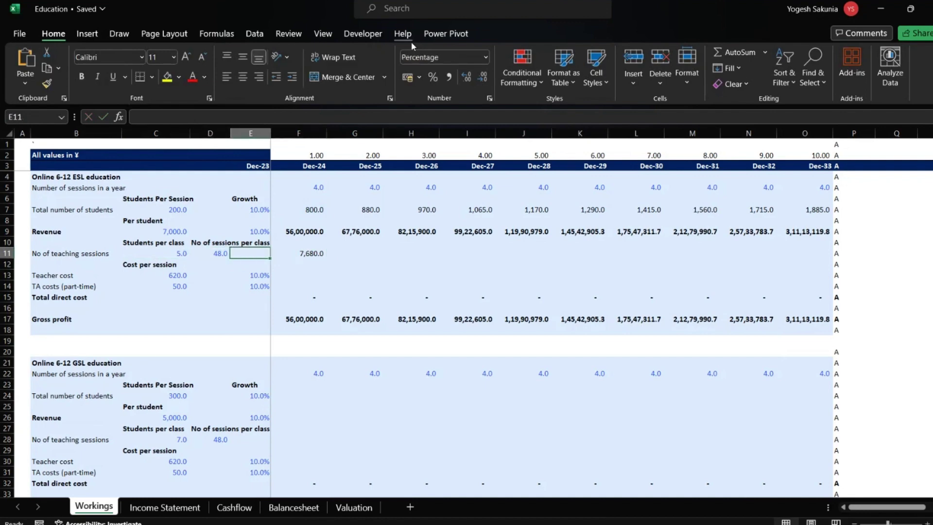
# - Copy the ESL number of teaching sessions formula in F11 across row 11 through Dec-33 (F11:O11)
pyautogui.press('Right')
pyautogui.hotkey('ctrl', 'shift', 'Right')
pyautogui.hotkey('shift', 'Left')
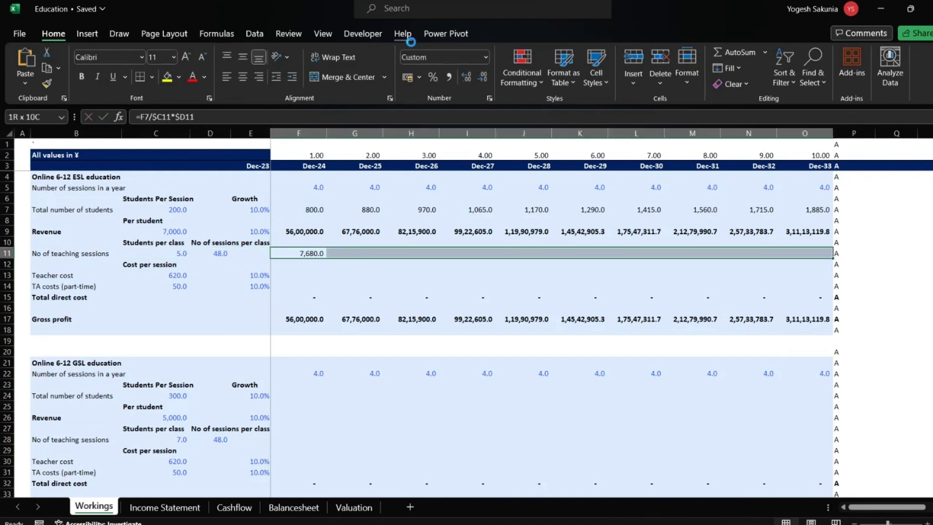
pyautogui.hotkey('ctrl', 'r')
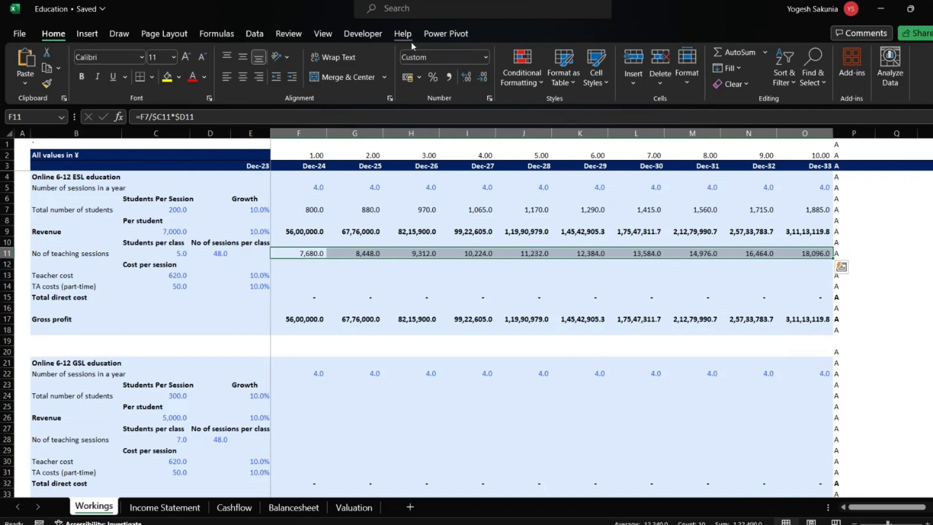
# - Check the ESL teacher cost per session and its growth rate in row 13
pyautogui.press('Down')
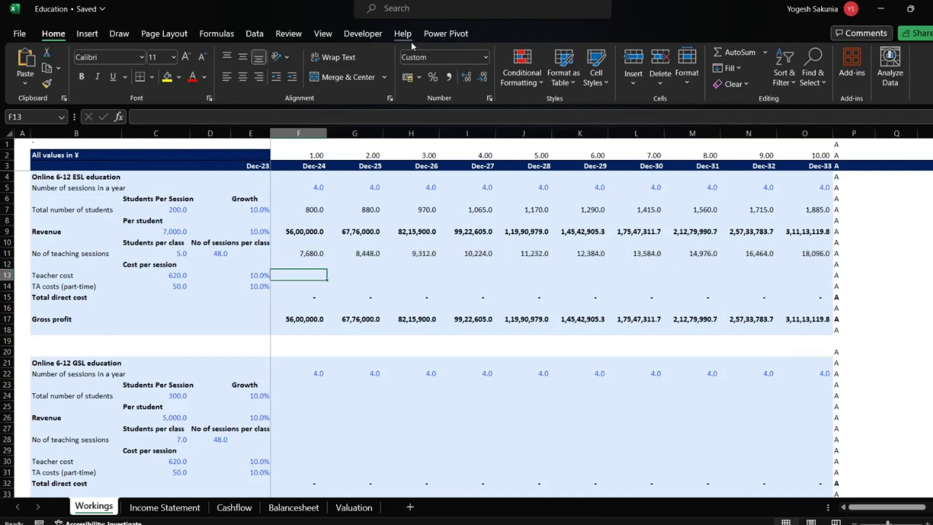
pyautogui.press('Down')
pyautogui.press('Down')
pyautogui.press('Left')
pyautogui.press('Left')
pyautogui.press('Up')
pyautogui.press('Left')
pyautogui.press('Right')
pyautogui.press('Right')
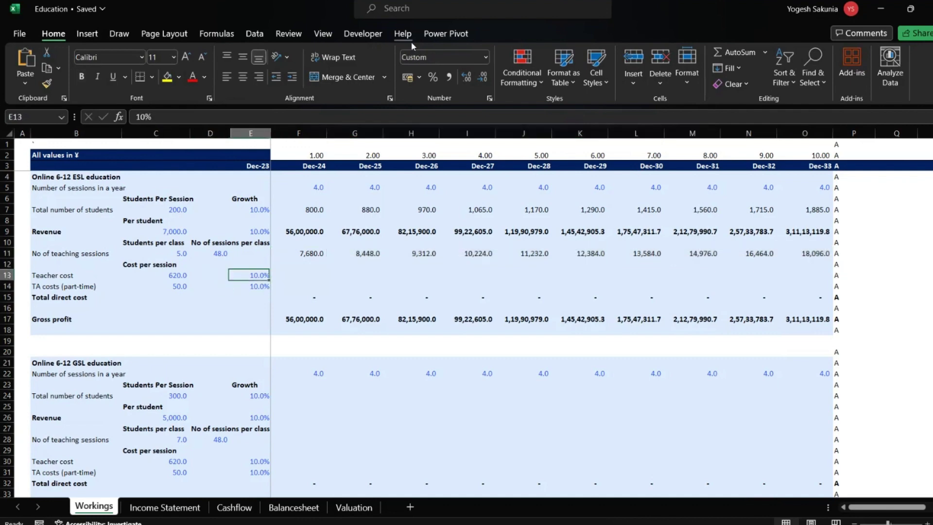
pyautogui.press('Right')
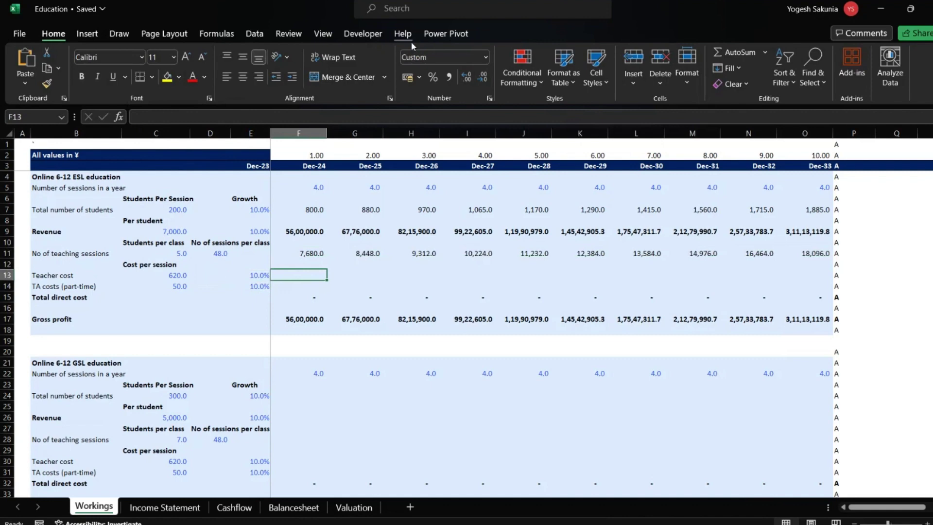
# - Enter the Dec-24 ESL teacher cost in F13 as teaching sessions times cost per session with growth: =F11*C13*(1+E13)^(F2-1)
pyautogui.write('=')
pyautogui.press('Up')
pyautogui.press('Up')
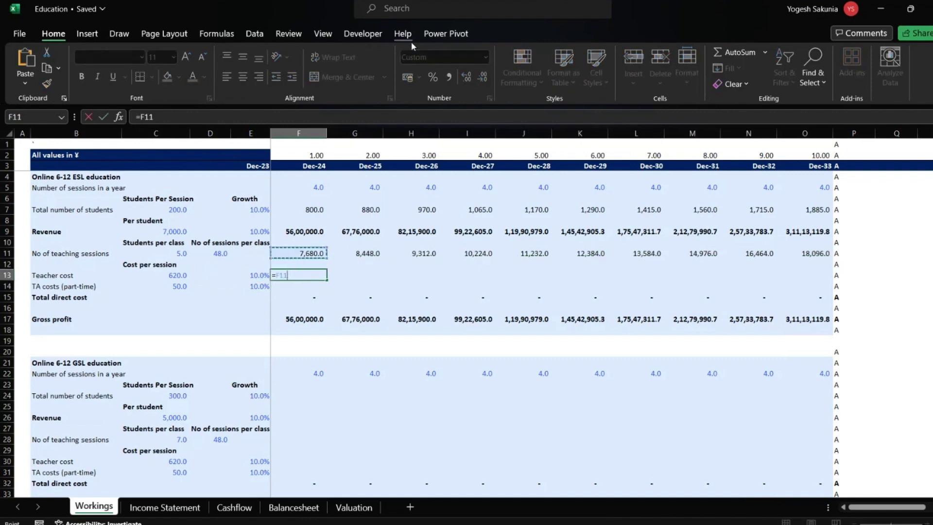
pyautogui.write('*')
pyautogui.press('Left')
pyautogui.press('Left')
pyautogui.press('Left')
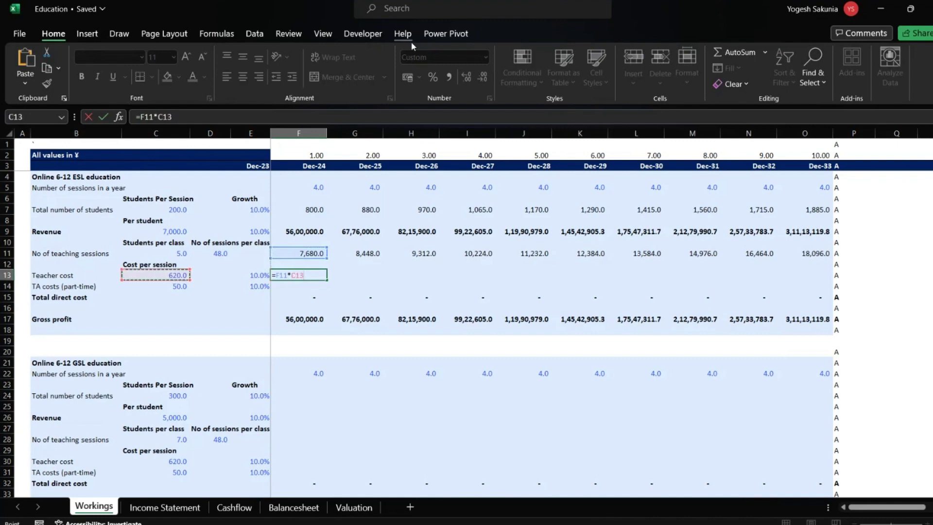
pyautogui.write('*(1+')
pyautogui.press('Left')
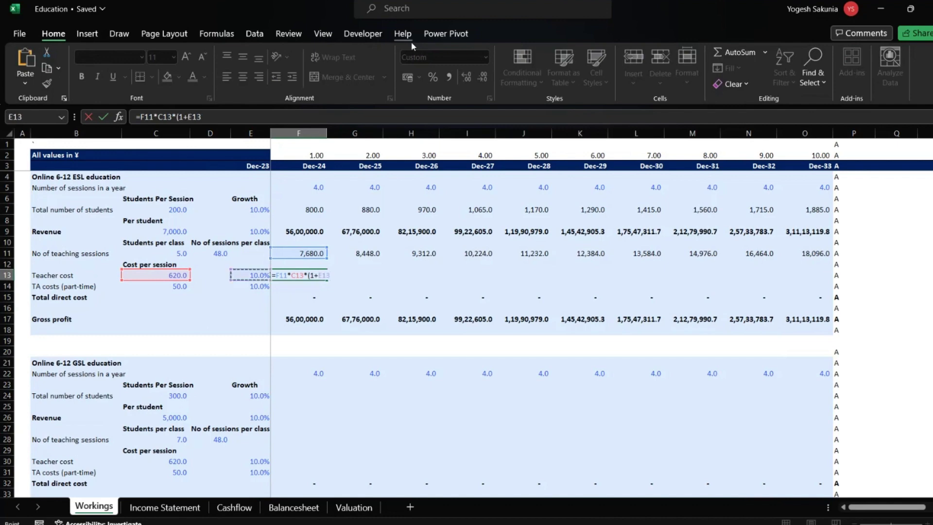
pyautogui.write(')^(')
pyautogui.click(329, 152)
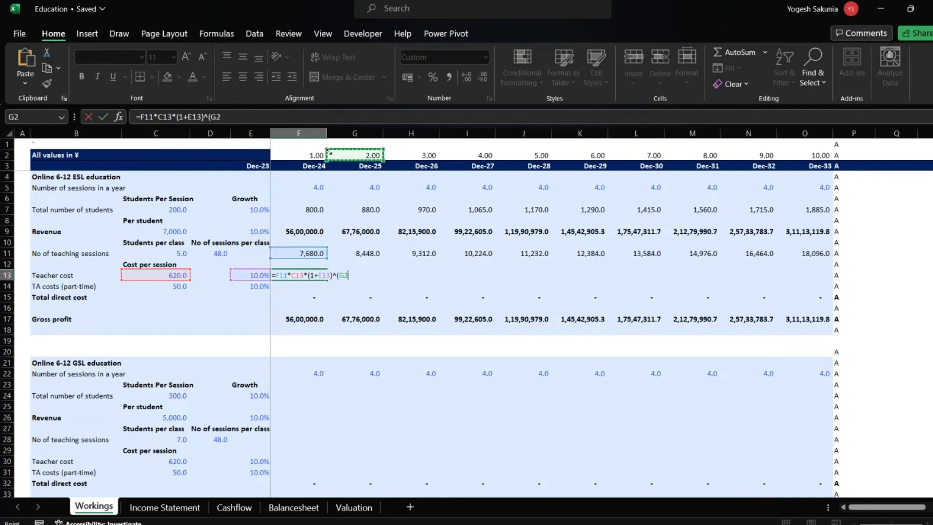
pyautogui.click(317, 154)
pyautogui.write('-')
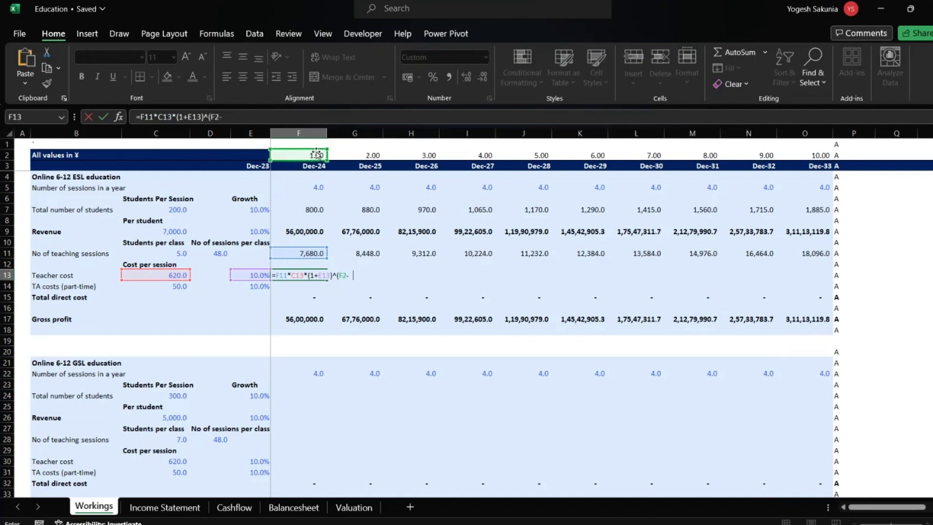
pyautogui.write('1)')
pyautogui.press('Return')
pyautogui.press('Up')
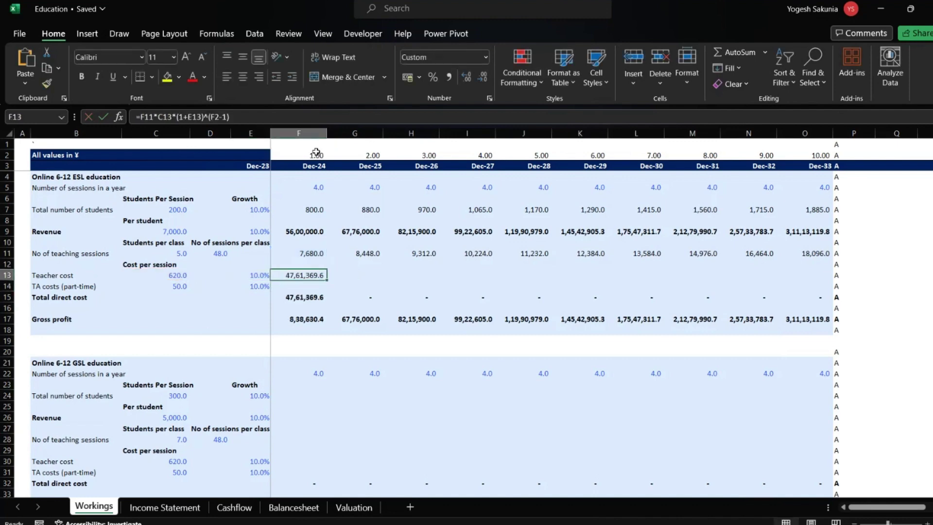
# - Anchor the cost and growth columns and the year-counter row in F13 so the formula reads =F11*$C13*(1+$E13)^(F$2-1)
pyautogui.click(153, 113)
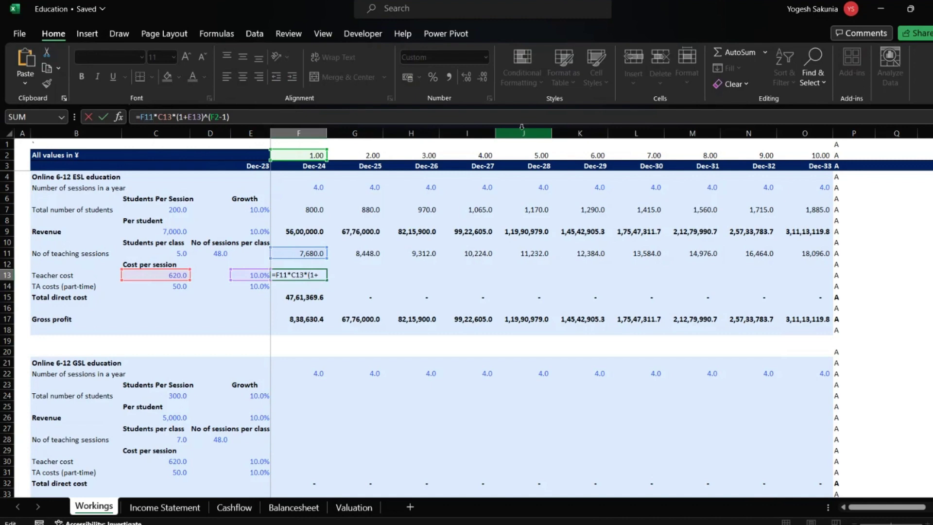
pyautogui.write('$')
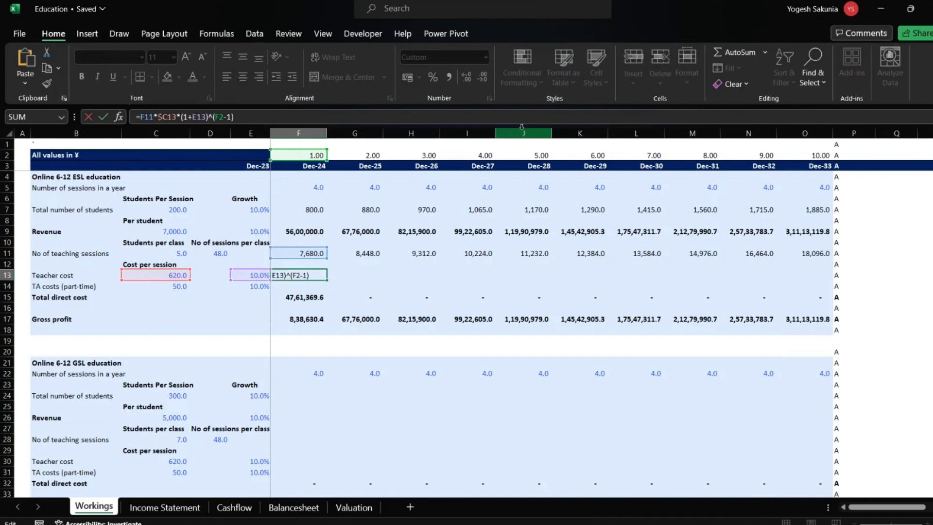
pyautogui.write('$')
pyautogui.press('Right')
pyautogui.press('Right')
pyautogui.press('Right')
pyautogui.press('Right')
pyautogui.press('Right')
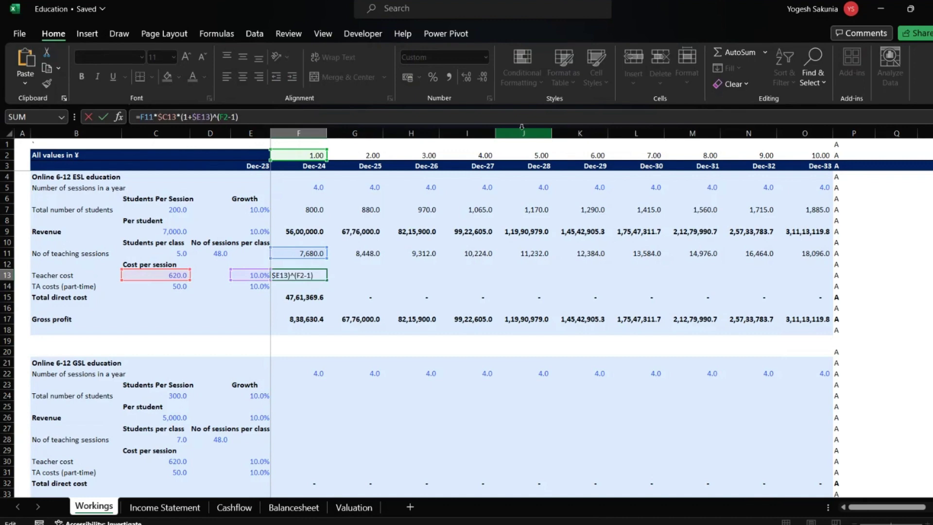
pyautogui.write('$')
pyautogui.hotkey('ctrl', 'Return')
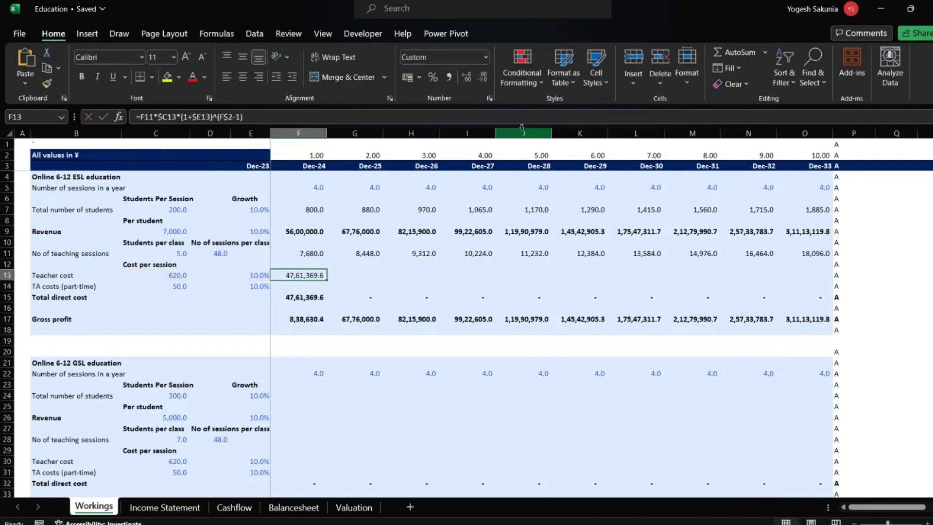
# - Copy the ESL teacher cost formula in F13 across row 13 through Dec-33 (F13:O13)
pyautogui.hotkey('ctrl', 'shift', 'Right')
pyautogui.hotkey('shift', 'Left')
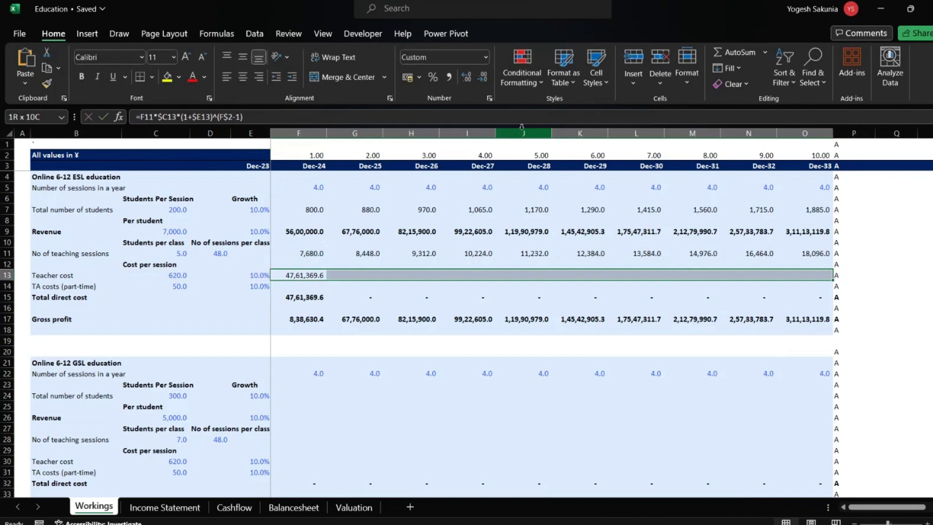
pyautogui.hotkey('ctrl', 'r')
# - Review the copied ESL teacher cost formulas across row 13 to Dec-33 and back to Dec-24
pyautogui.press('Right')
pyautogui.press('Right')
pyautogui.press('Right')
pyautogui.press('Right')
pyautogui.press('Right')
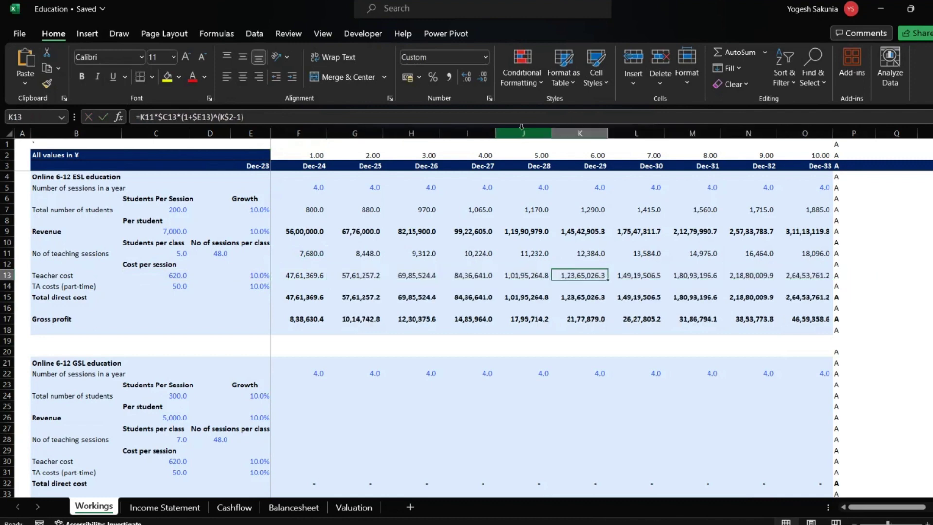
pyautogui.press('Right')
pyautogui.press('Right')
pyautogui.press('Right')
pyautogui.press('Right')
pyautogui.press('Right')
pyautogui.press('Left')
pyautogui.press('Up')
pyautogui.press('Right')
pyautogui.press('Down')
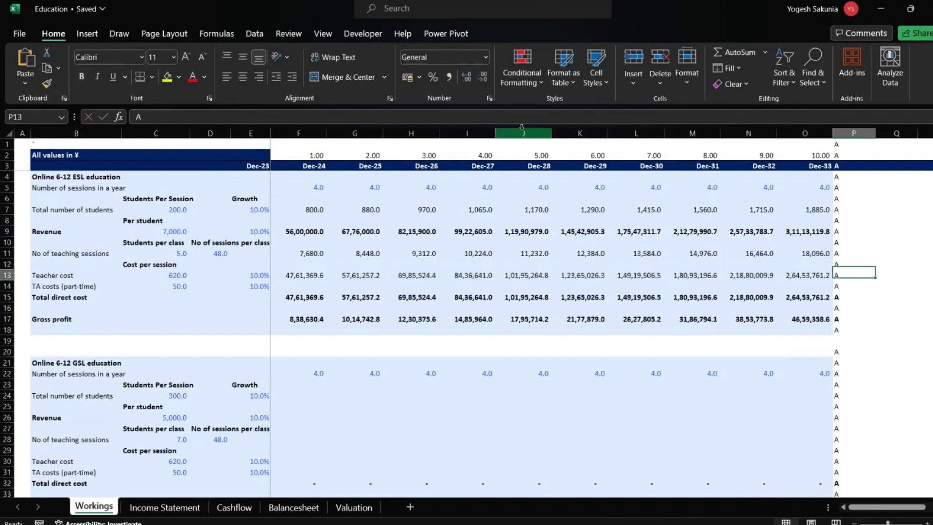
pyautogui.press('Left')
pyautogui.press('Left')
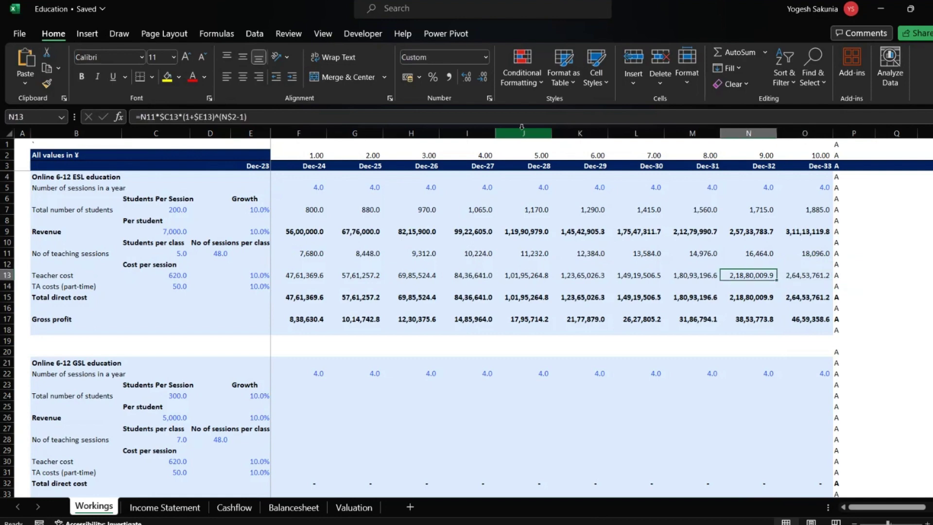
pyautogui.press('Left')
pyautogui.press('Left')
pyautogui.press('Left')
pyautogui.press('Left')
pyautogui.press('Left')
pyautogui.press('Left')
pyautogui.press('Left')
pyautogui.press('Left')
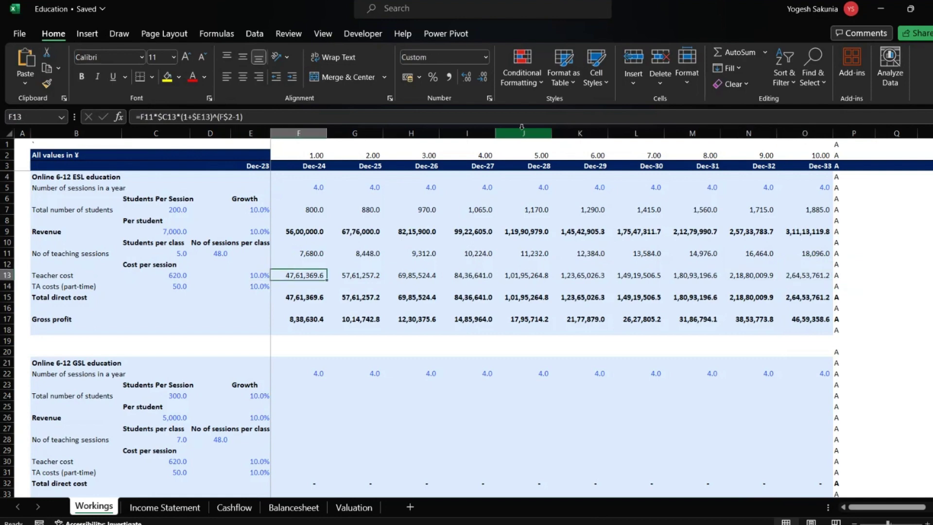
# - Select the Dec-24 to Dec-33 ESL teacher costs and recheck each year's formula against the year counter
pyautogui.hotkey('ctrl', 'shift', 'Right')
pyautogui.hotkey('shift', 'Left')
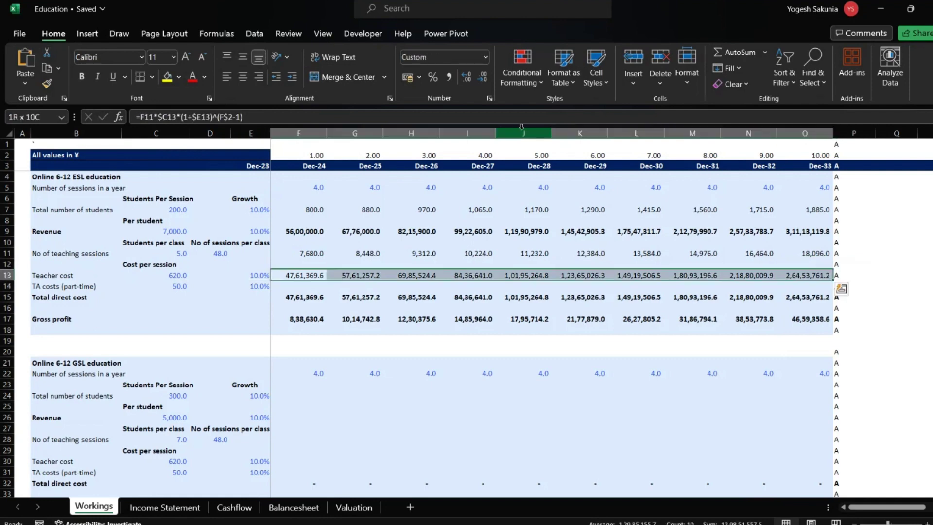
pyautogui.press('Right')
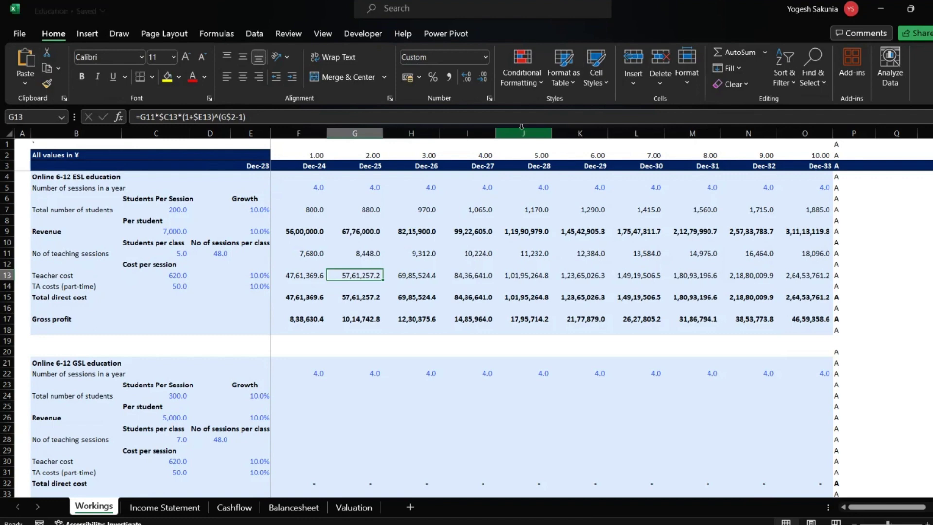
pyautogui.press('Left')
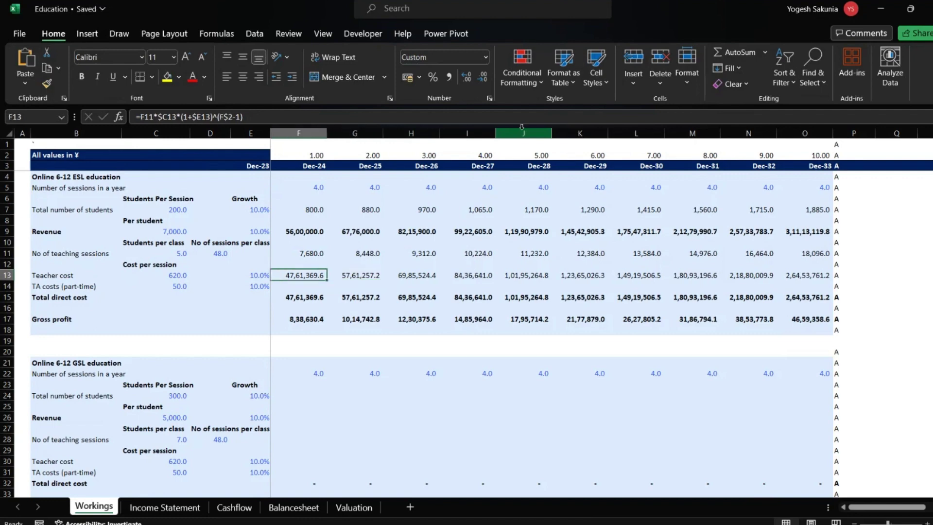
pyautogui.press('Right')
pyautogui.press('Right')
pyautogui.press('Right')
pyautogui.press('Right')
pyautogui.press('Right')
pyautogui.press('Right')
pyautogui.press('Right')
pyautogui.press('Right')
pyautogui.press('Right')
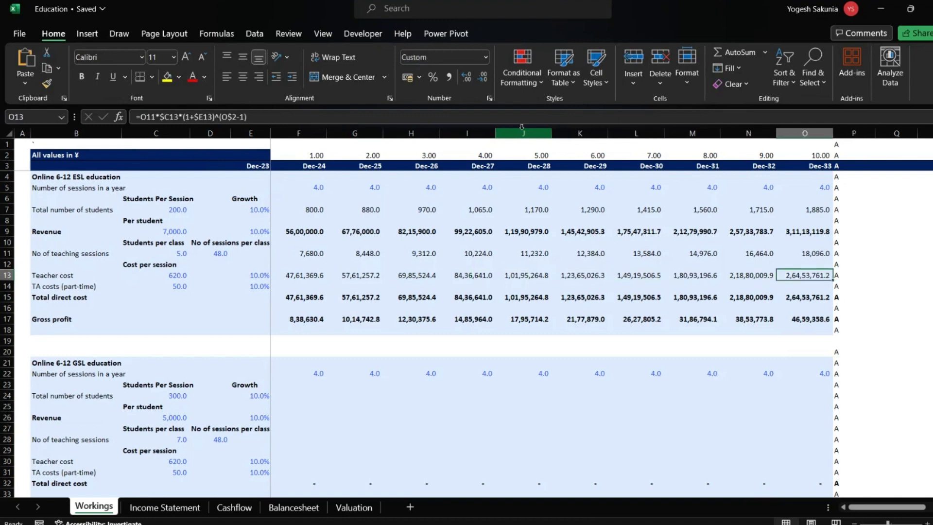
pyautogui.press('Left')
pyautogui.press('Left')
pyautogui.press('Left')
pyautogui.press('Left')
pyautogui.press('Left')
pyautogui.press('Left')
pyautogui.press('Left')
pyautogui.press('Left')
pyautogui.press('Left')
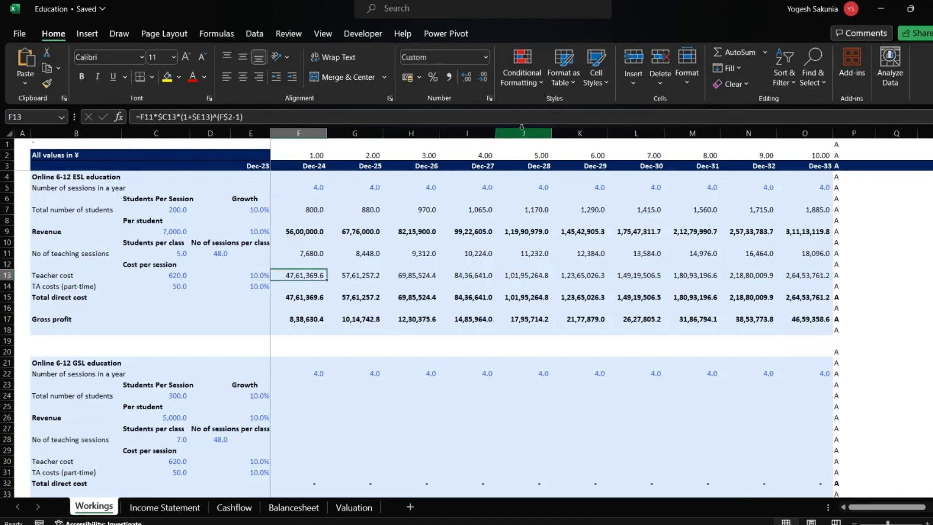
# - Copy the Dec-24 teacher cost formula to TA costs in F14 and repoint it to teaching sessions: =F11*$C14*(1+$E14)^(F$2-1)
pyautogui.hotkey('ctrl', 'c')
pyautogui.press('Down')
pyautogui.press('Return')
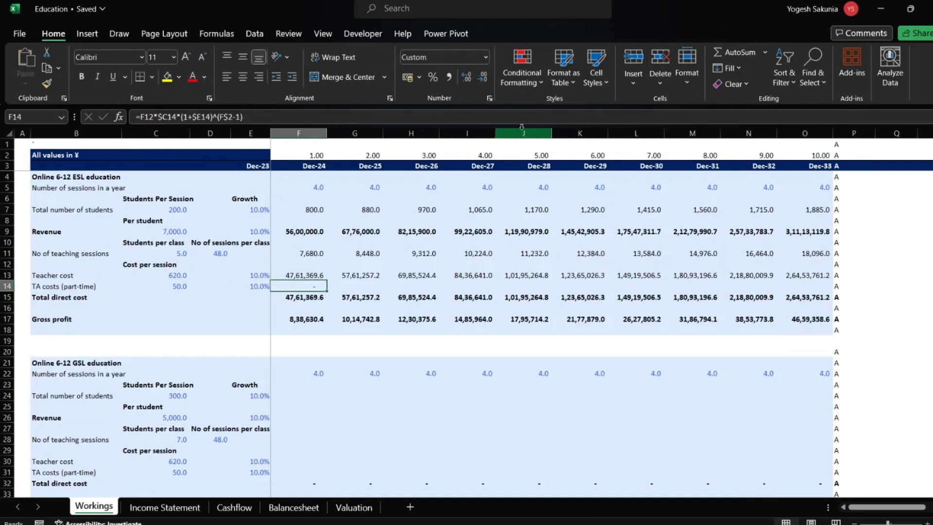
pyautogui.click(268, 117)
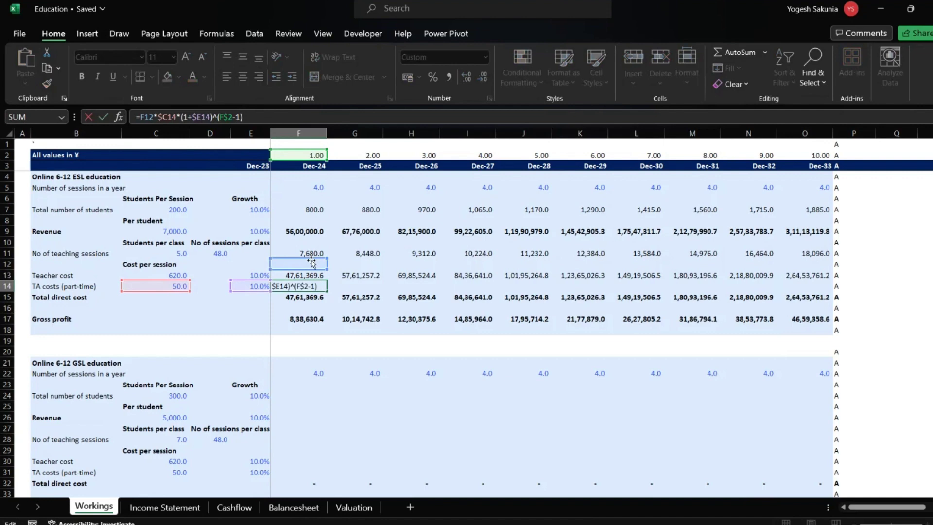
pyautogui.moveTo(312, 262); pyautogui.dragTo(311, 253)
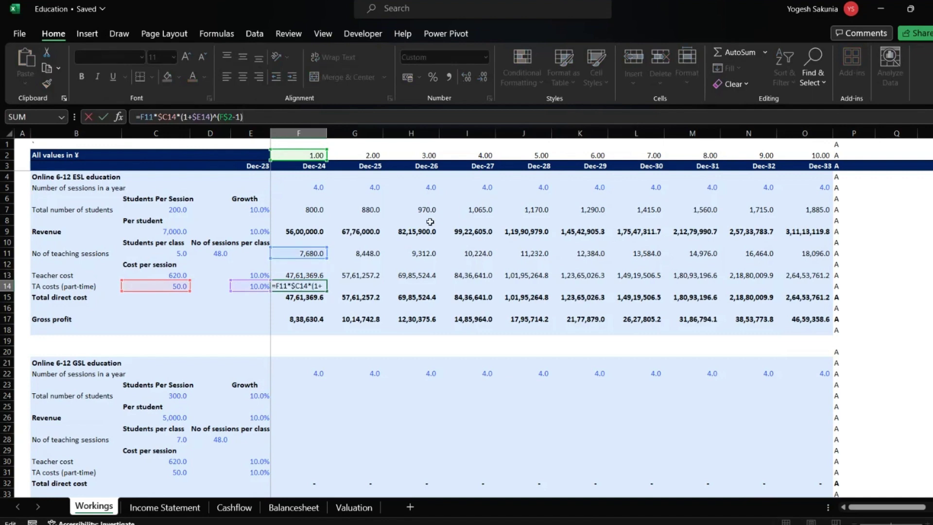
pyautogui.press('Return')
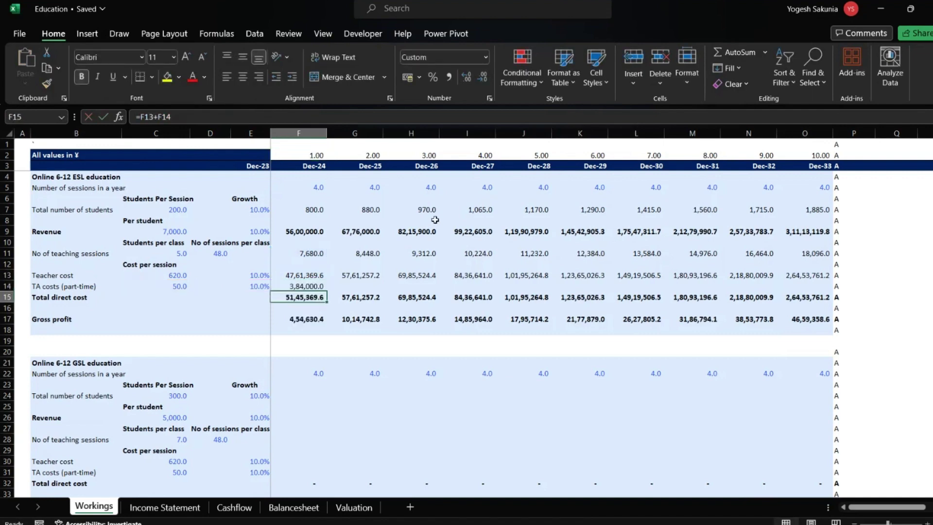
# - Copy the ESL TA costs formula in F14 across row 14 through Dec-33 (F14:O14)
pyautogui.press('Up')
pyautogui.hotkey('ctrl', 'shift', 'Right')
pyautogui.hotkey('shift', 'Left')
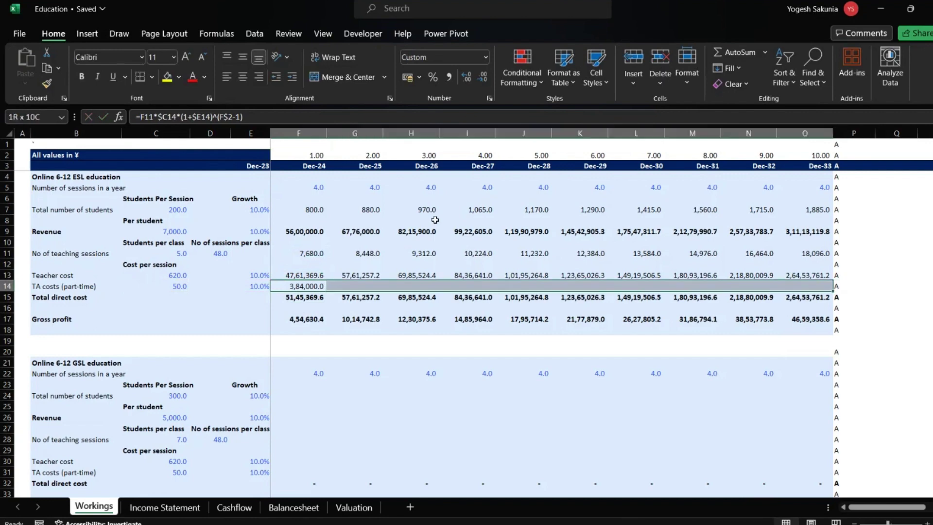
pyautogui.hotkey('ctrl', 'r')
pyautogui.press('Left')
pyautogui.press('Right')
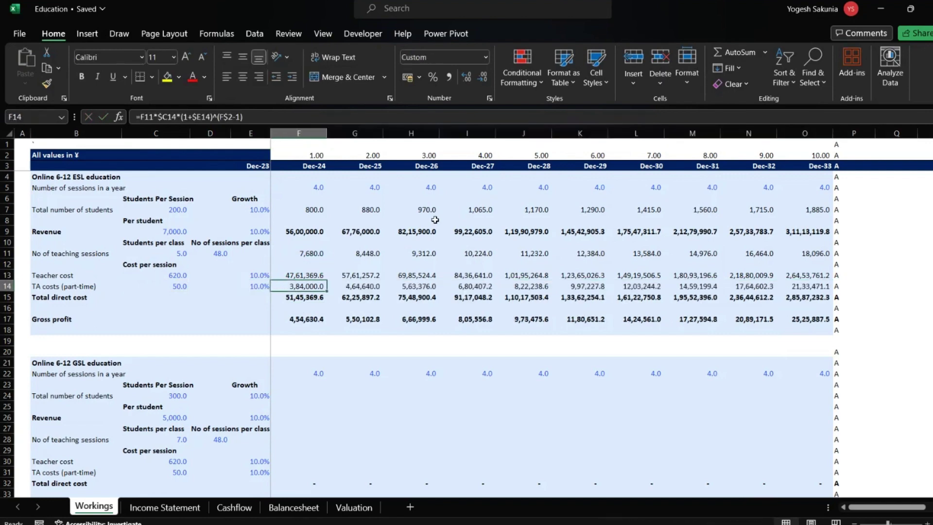
# - Review the Dec-24 ESL formulas for TA costs, revenue and number of teaching sessions
pyautogui.click(282, 114)
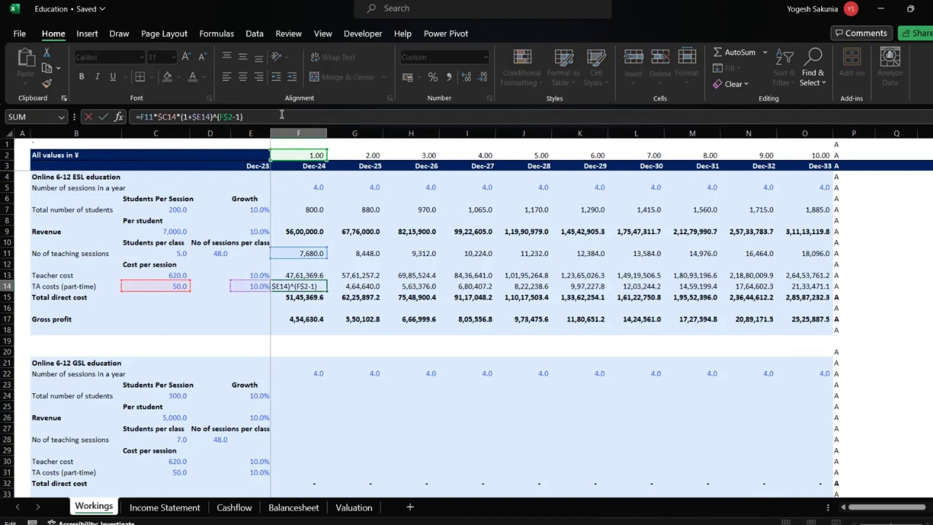
pyautogui.press('Escape')
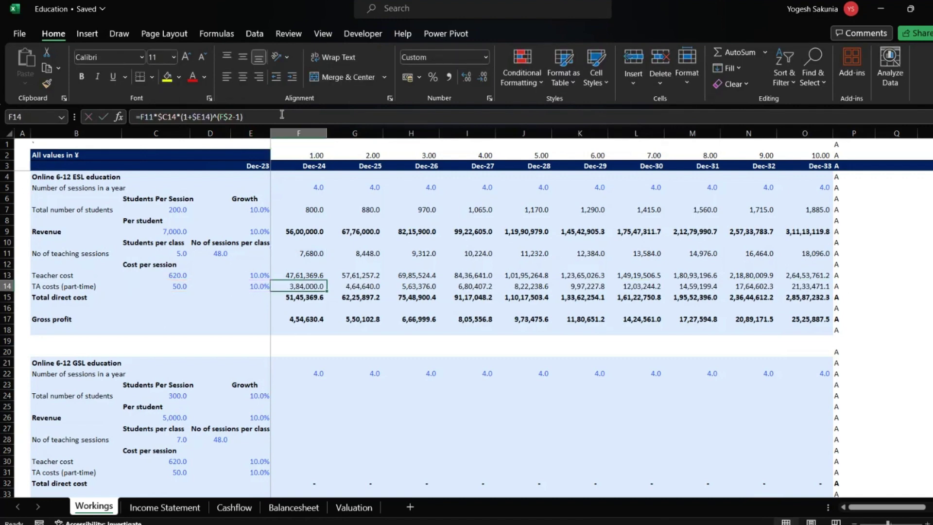
pyautogui.press('Up')
pyautogui.press('Up')
pyautogui.press('Up')
pyautogui.press('Up')
pyautogui.press('Up')
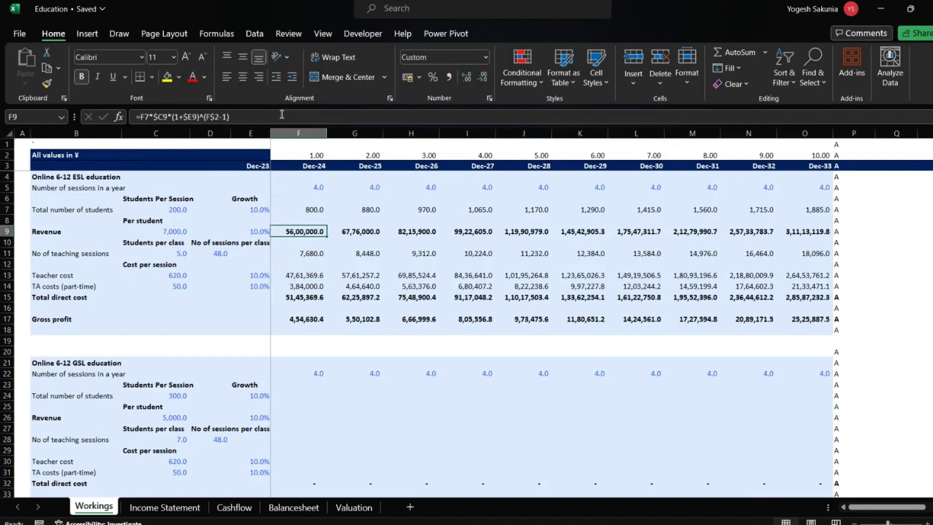
pyautogui.press('Down')
pyautogui.press('Down')
pyautogui.press('Down')
pyautogui.press('Down')
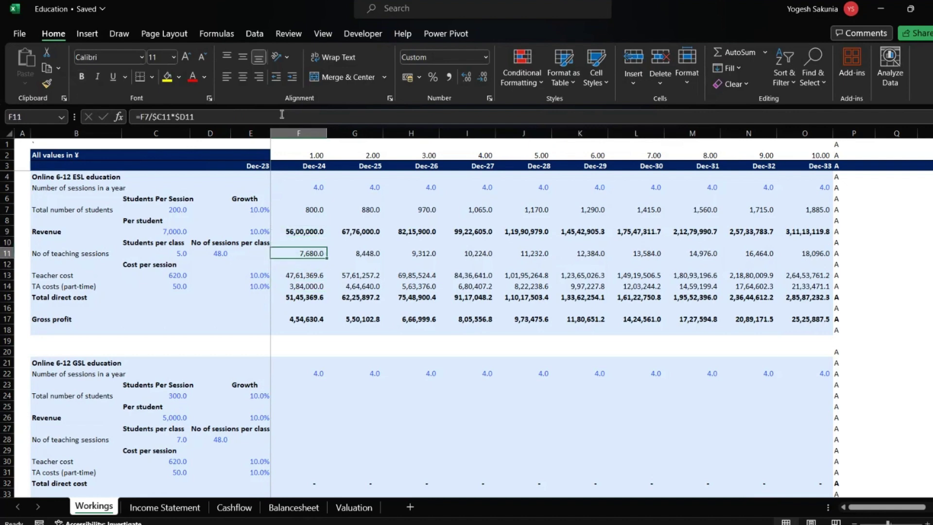
# - Copy the ESL total number of students formulas (F7:O7) to the GSL student row, F24:O24
pyautogui.press('Down')
pyautogui.press('Down')
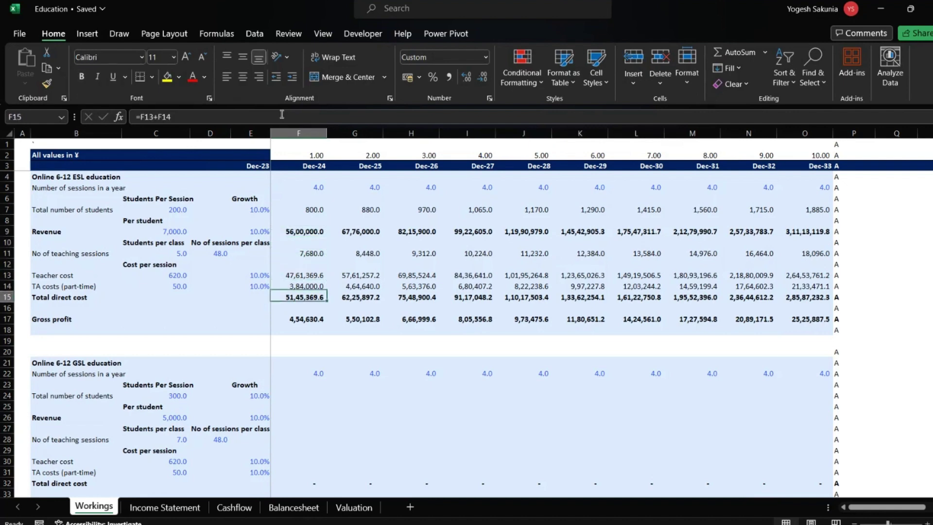
pyautogui.press('Up')
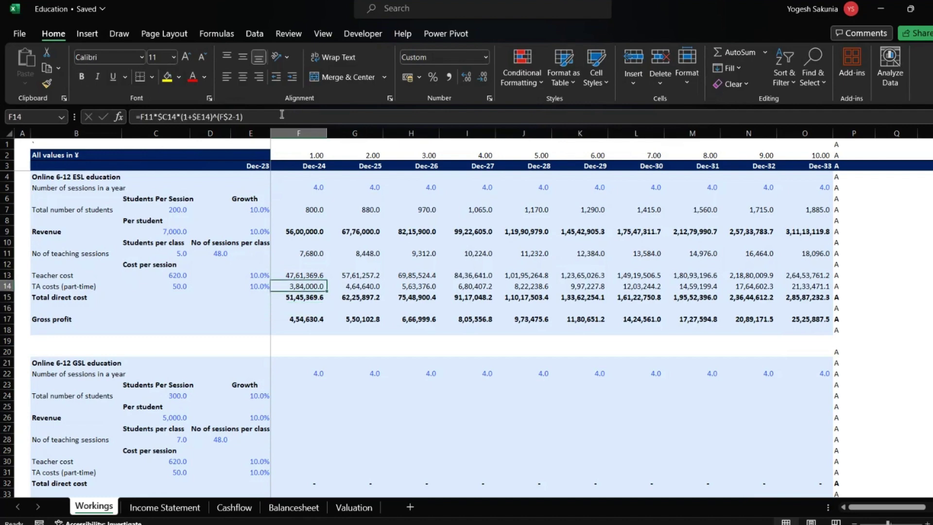
pyautogui.press('Up')
pyautogui.press('Up')
pyautogui.press('Up')
pyautogui.press('Up')
pyautogui.press('Up')
pyautogui.press('Up')
pyautogui.press('Up')
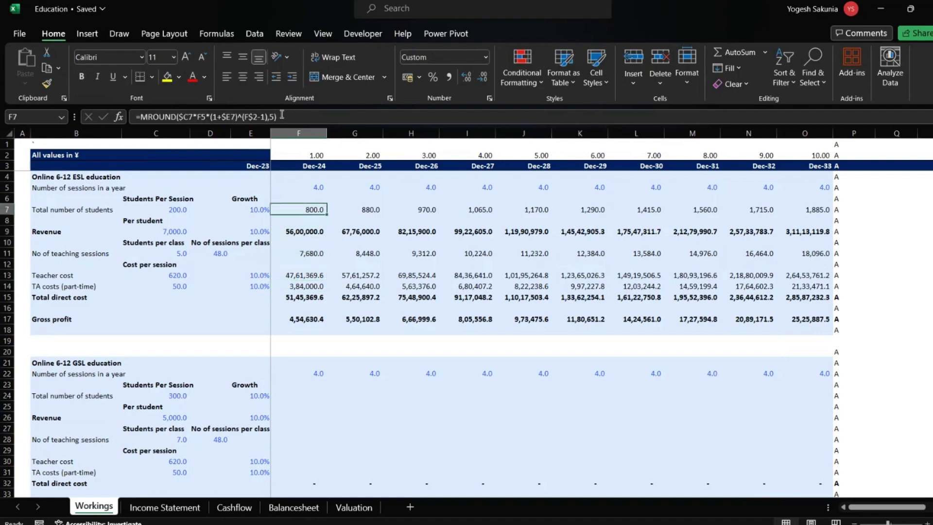
pyautogui.hotkey('ctrl', 'shift', 'Right')
pyautogui.hotkey('shift', 'Left')
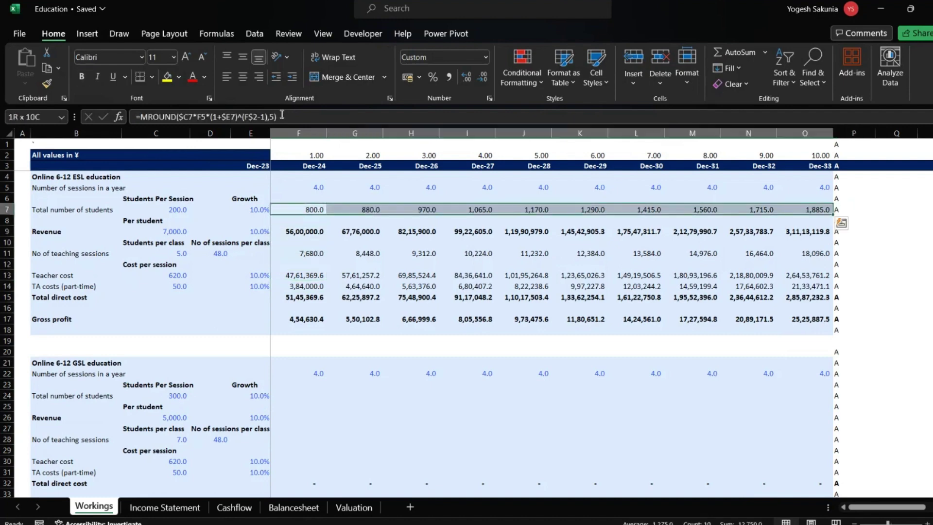
pyautogui.hotkey('ctrl', 'c')
pyautogui.press('Down')
pyautogui.press('Down')
pyautogui.press('Down')
pyautogui.press('Down')
pyautogui.press('Down')
pyautogui.press('Down')
pyautogui.press('Down')
pyautogui.press('Down')
pyautogui.press('Down')
pyautogui.press('Down')
pyautogui.press('Down')
pyautogui.press('Down')
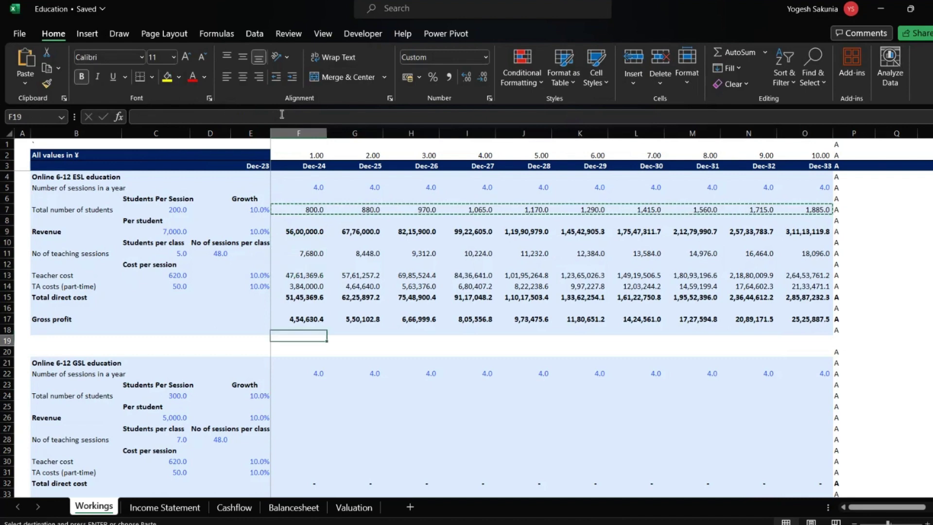
pyautogui.press('Down')
pyautogui.press('Down')
pyautogui.press('Down')
pyautogui.press('Down')
pyautogui.press('Down')
pyautogui.hotkey('ctrl', 'v')
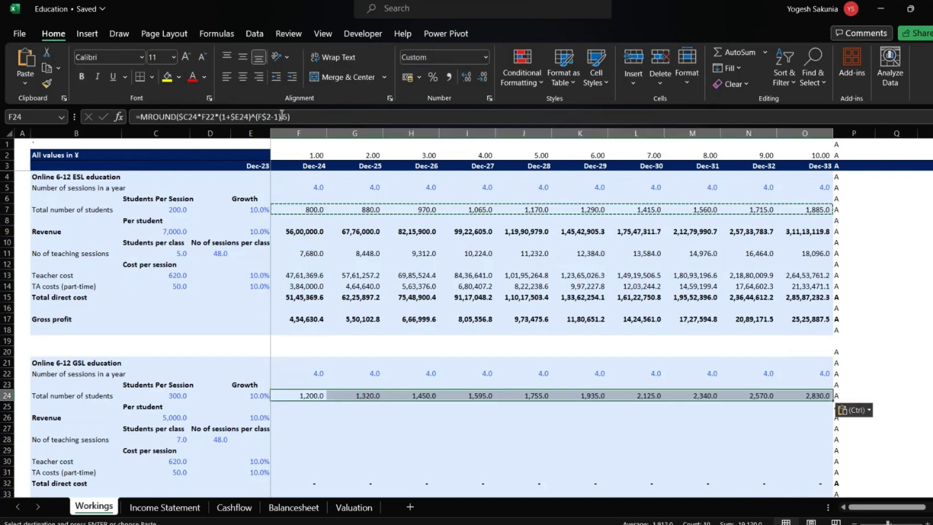
# - Set the MROUND multiple in the Dec-24 GSL total number of students formula (F24) to 7
pyautogui.hotkey('shift', 'BackSpace')
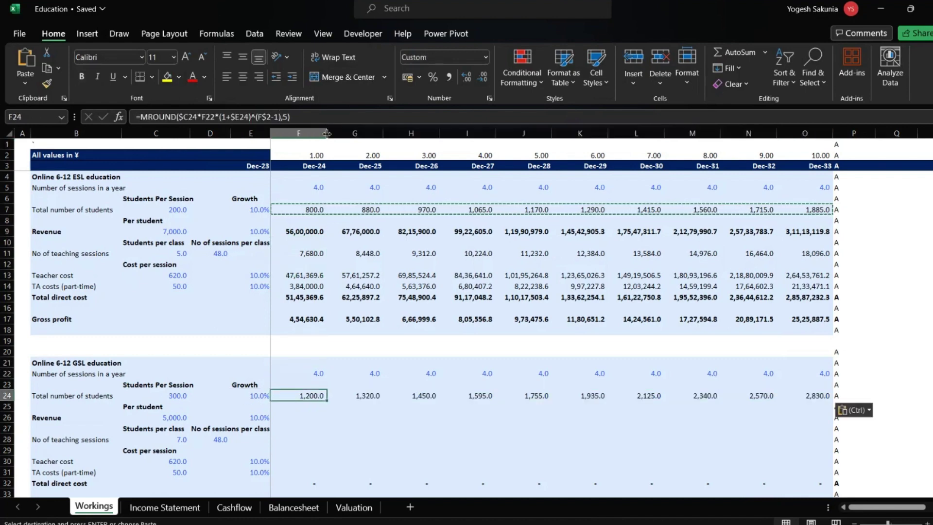
pyautogui.press('F2')
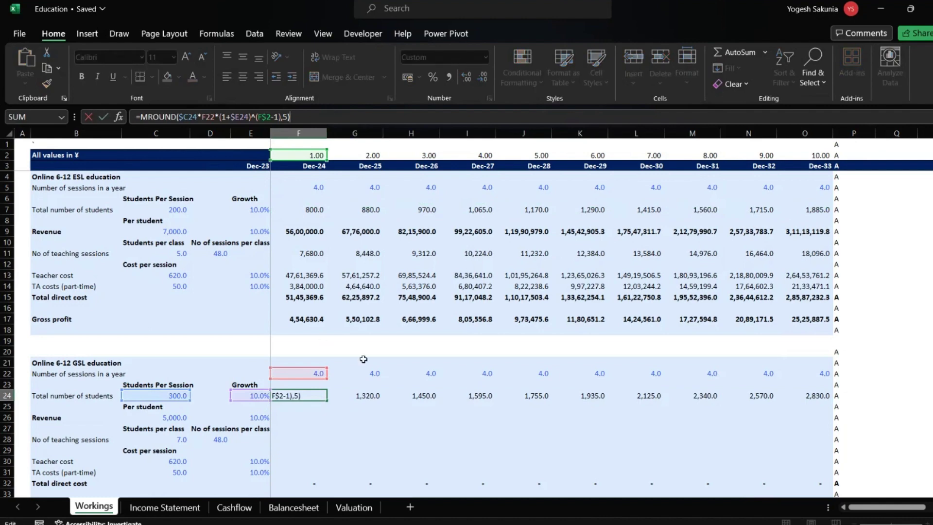
pyautogui.click(288, 118)
pyautogui.press('BackSpace')
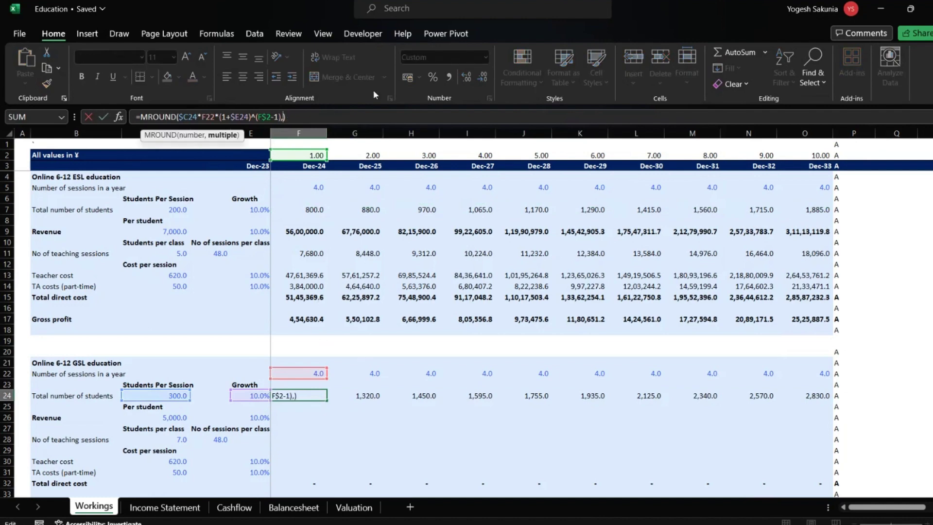
pyautogui.write('7')
pyautogui.hotkey('ctrl', 'Return')
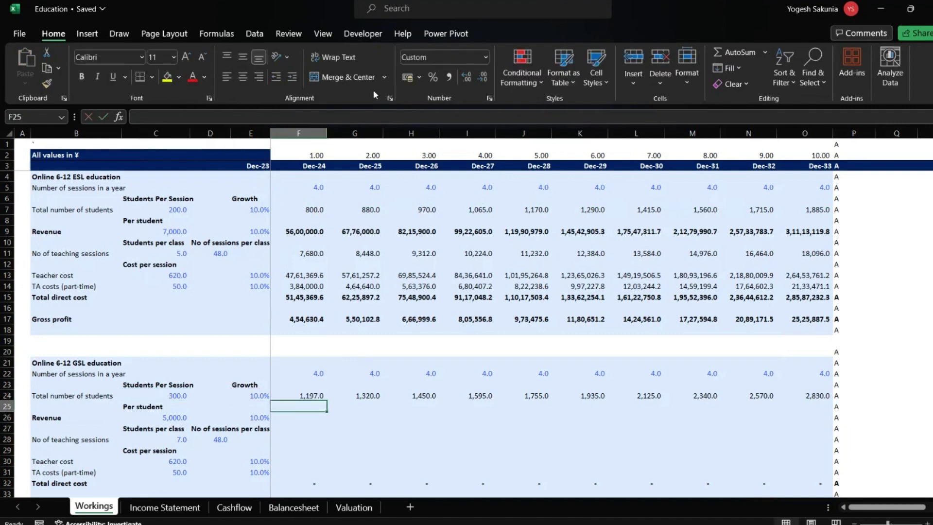
# - Fill the GSL student formula in F24 across row 24 through Dec-33 (F24:O24)
pyautogui.hotkey('ctrl', 'shift', 'Right')
pyautogui.hotkey('shift', 'Left')
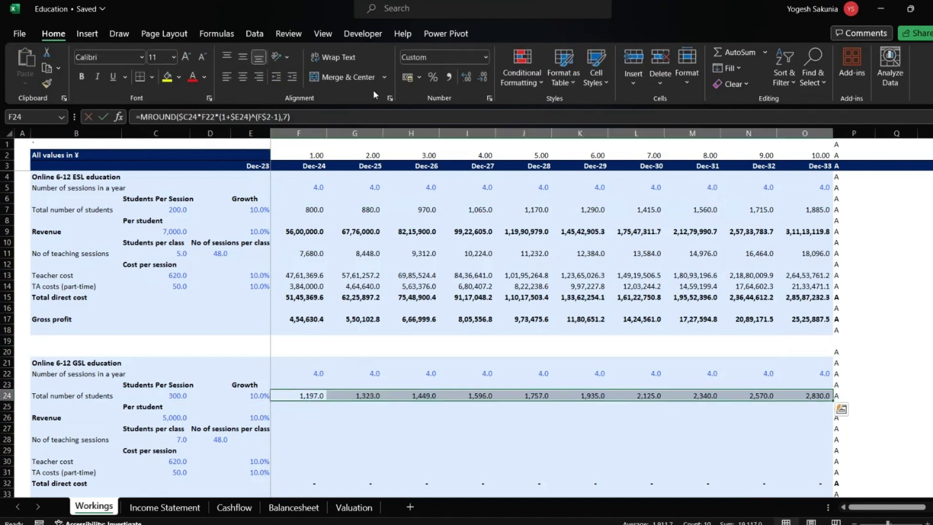
pyautogui.hotkey('ctrl', 'r')
# - Copy the ESL revenue formulas (F9:O9) to the GSL revenue row, F26:O26, and check the Dec-24 formula's references
pyautogui.press('Down')
pyautogui.press('Up')
pyautogui.press('Up')
pyautogui.press('Up')
pyautogui.press('Up')
pyautogui.press('Up')
pyautogui.press('Up')
pyautogui.press('Up')
pyautogui.press('Up')
pyautogui.press('Up')
pyautogui.press('Up')
pyautogui.press('Up')
pyautogui.press('Up')
pyautogui.press('Up')
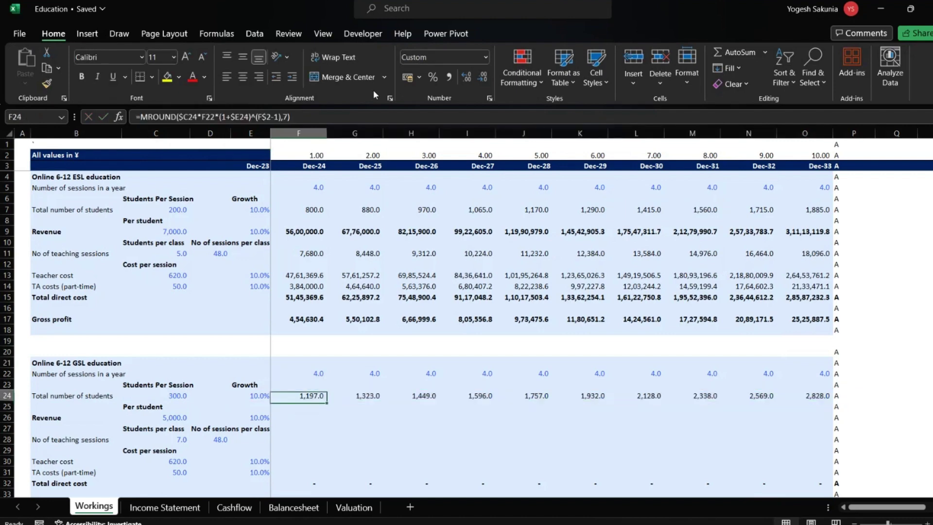
pyautogui.press('Up')
pyautogui.press('Up')
pyautogui.press('Up')
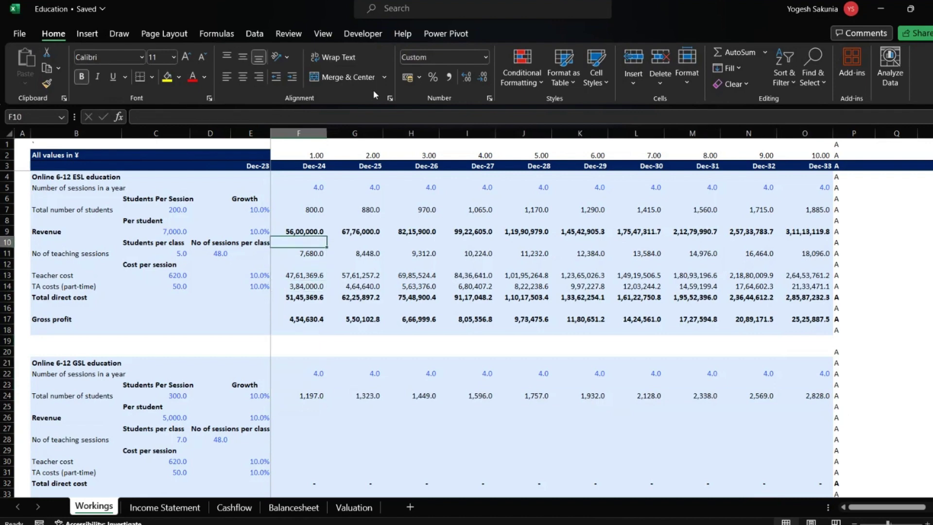
pyautogui.hotkey('ctrl', 'shift', 'Right')
pyautogui.hotkey('shift', 'Left')
pyautogui.hotkey('ctrl', 'c')
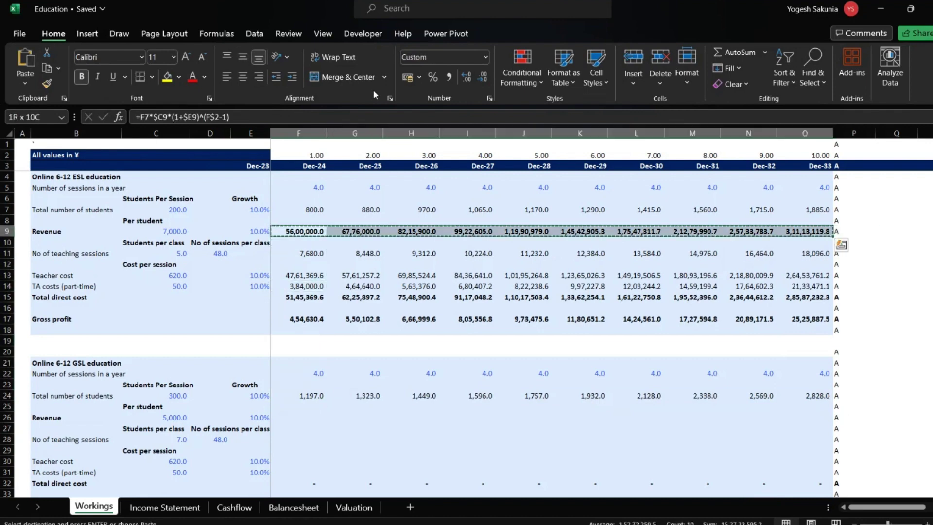
pyautogui.press('Down')
pyautogui.press('Down')
pyautogui.press('Down')
pyautogui.press('Down')
pyautogui.press('Down')
pyautogui.press('Down')
pyautogui.press('Down')
pyautogui.press('Down')
pyautogui.press('Down')
pyautogui.press('Down')
pyautogui.press('Down')
pyautogui.press('Down')
pyautogui.press('Down')
pyautogui.press('Down')
pyautogui.press('Down')
pyautogui.press('Down')
pyautogui.press('Down')
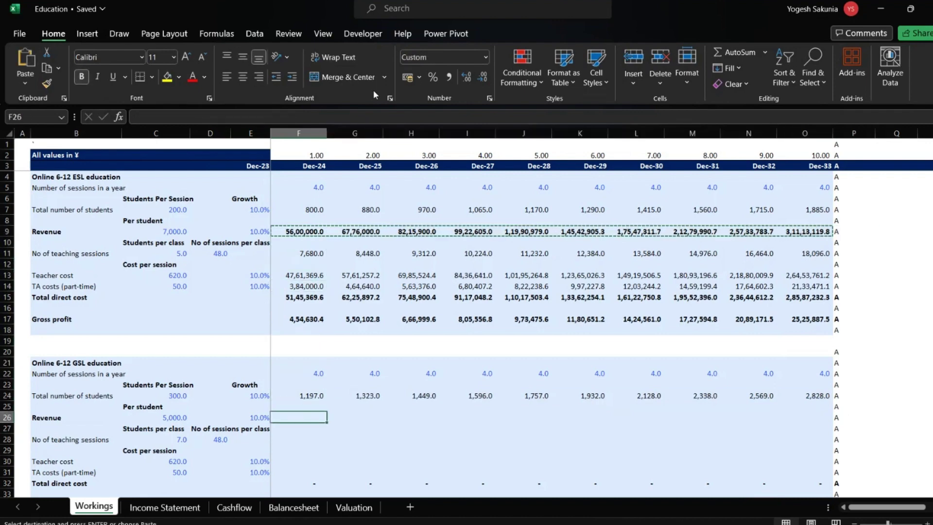
pyautogui.hotkey('ctrl', 'shift', 'Right')
pyautogui.hotkey('shift', 'Left')
pyautogui.press('Return')
pyautogui.press('F2')
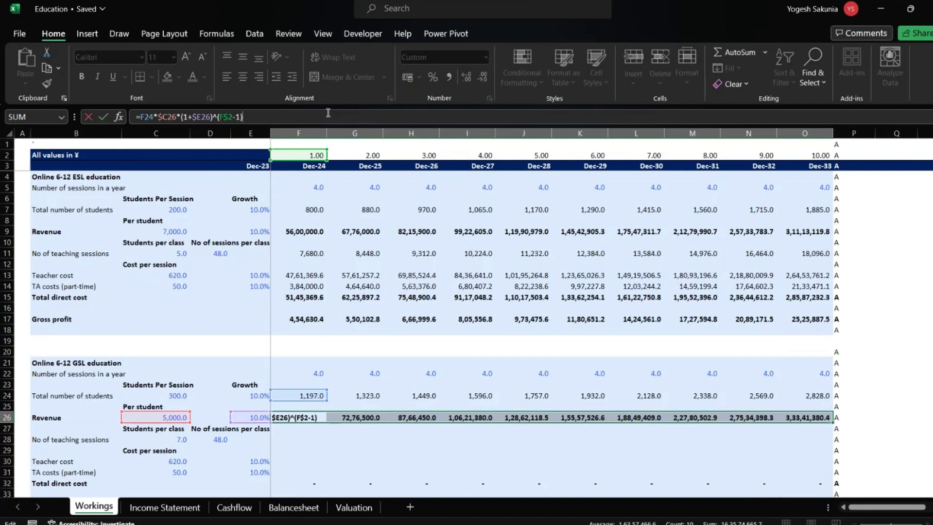
pyautogui.press('Escape')
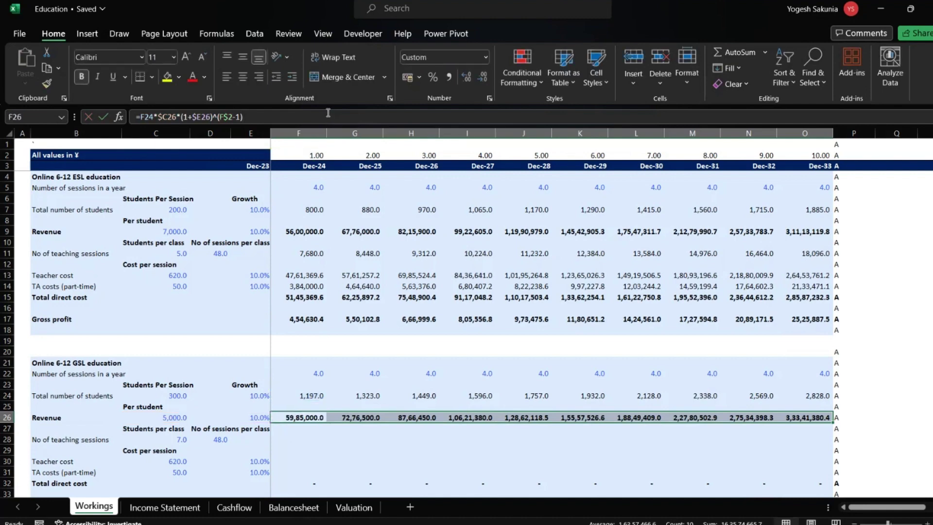
# - Copy the ESL number of teaching sessions formulas (F11:O11) to the GSL row, F28:O28, and check the Dec-24 formula's references
pyautogui.hotkey('ctrl', 'Up')
pyautogui.hotkey('ctrl', 'Up')
pyautogui.hotkey('ctrl', 'Up')
pyautogui.hotkey('ctrl', 'Up')
pyautogui.hotkey('ctrl', 'Up')
pyautogui.hotkey('ctrl', 'Up')
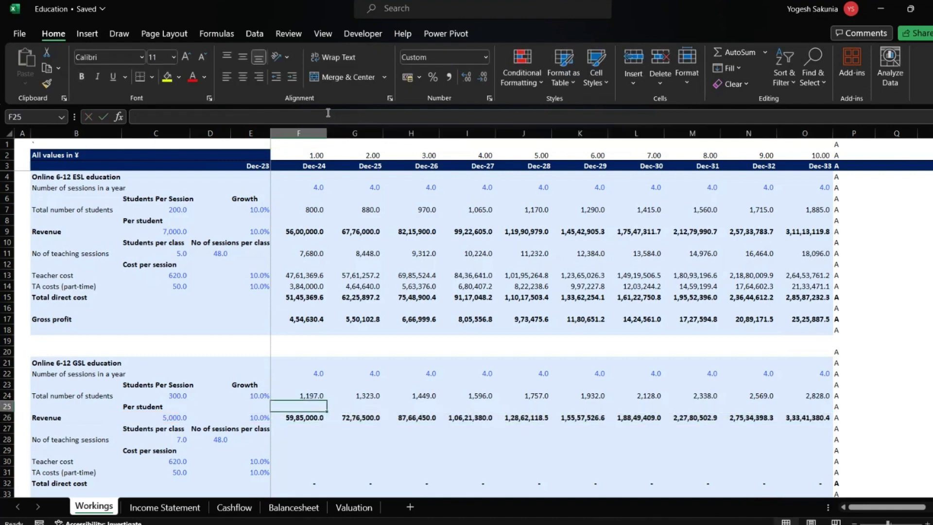
pyautogui.hotkey('ctrl', 'shift', 'Right')
pyautogui.hotkey('shift', 'Left')
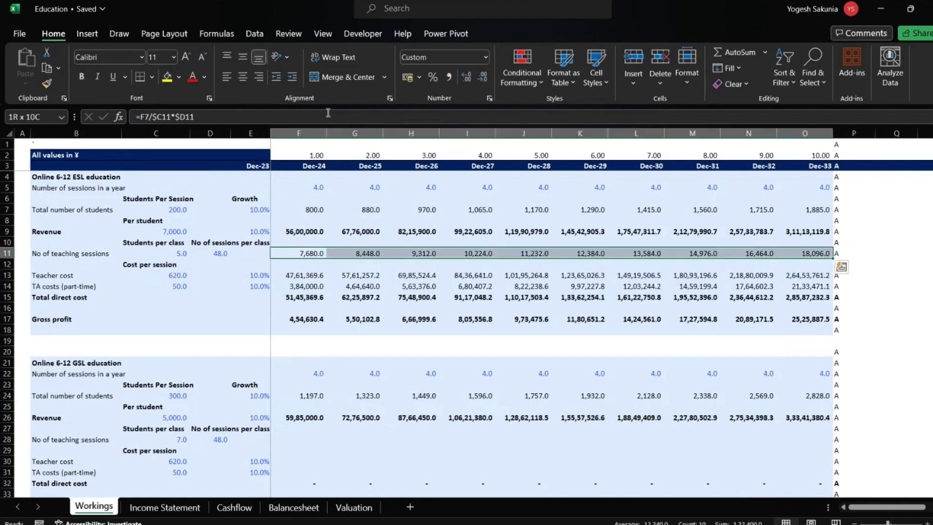
pyautogui.hotkey('ctrl', 'c')
pyautogui.press('Down')
pyautogui.press('Down')
pyautogui.press('Down')
pyautogui.press('Down')
pyautogui.press('Down')
pyautogui.press('Down')
pyautogui.press('Down')
pyautogui.press('Down')
pyautogui.press('Down')
pyautogui.press('Down')
pyautogui.press('Down')
pyautogui.press('Down')
pyautogui.press('Down')
pyautogui.press('Down')
pyautogui.press('Down')
pyautogui.press('Down')
pyautogui.press('Down')
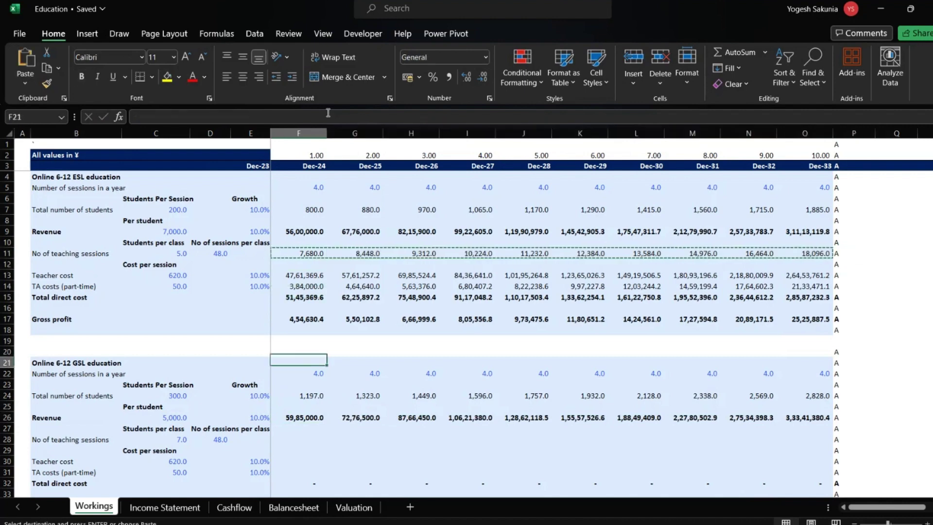
pyautogui.press('Return')
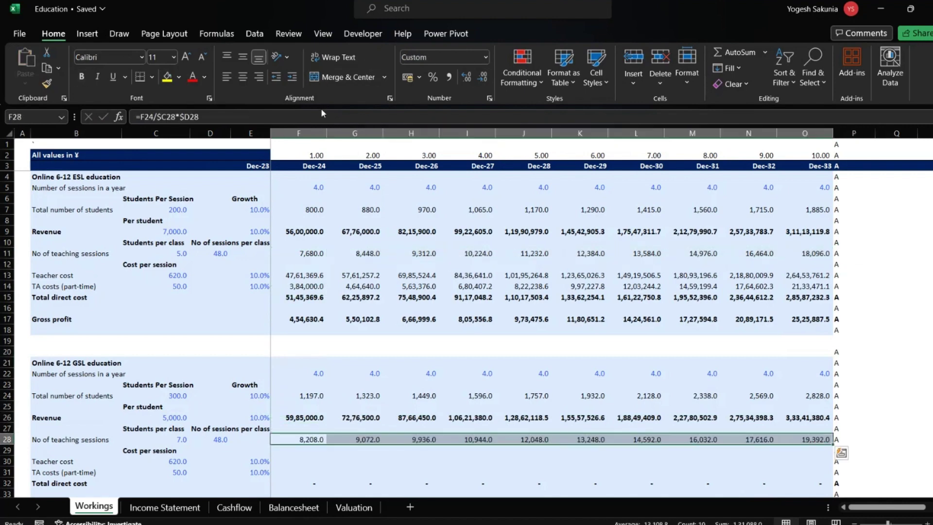
pyautogui.click(322, 117)
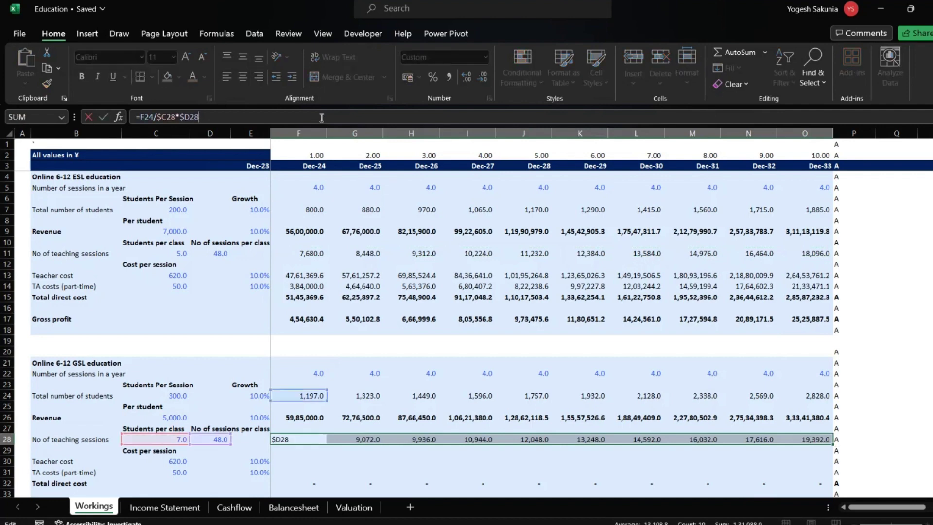
pyautogui.press('Escape')
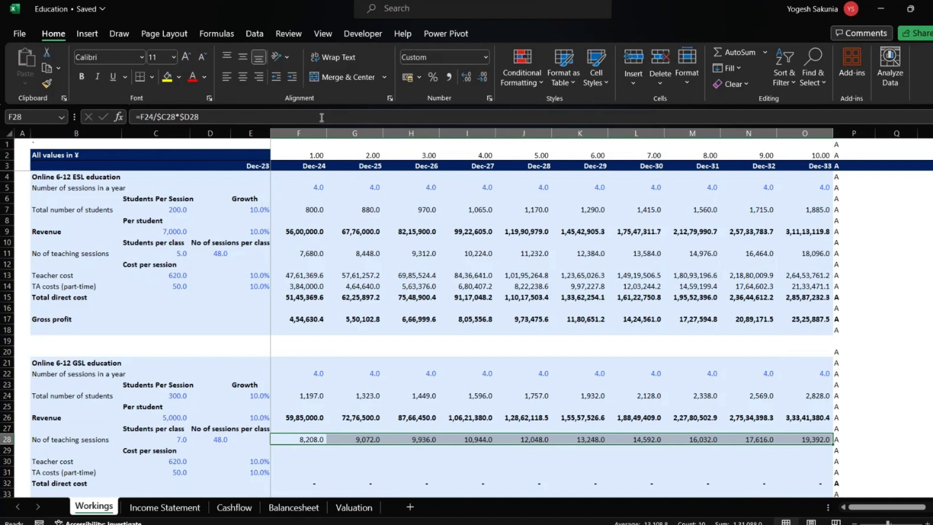
# - Look over the Dec-24 column from the ESL section to the GSL total direct cost formula in F32
pyautogui.press('Up')
pyautogui.press('Up')
pyautogui.press('Up')
pyautogui.press('Up')
pyautogui.press('Up')
pyautogui.press('Up')
pyautogui.press('Up')
pyautogui.press('Up')
pyautogui.press('Up')
pyautogui.press('Up')
pyautogui.press('Up')
pyautogui.press('Up')
pyautogui.press('Up')
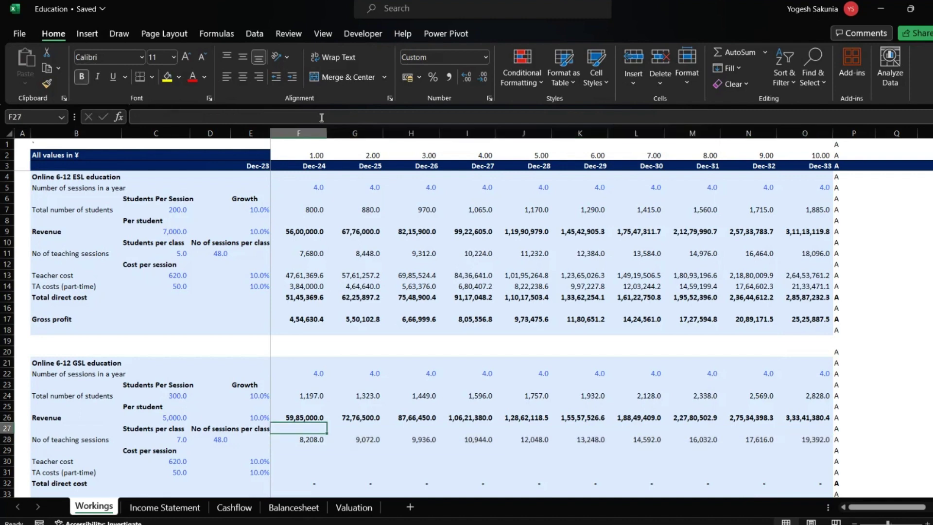
pyautogui.press('Down')
pyautogui.press('Down')
pyautogui.press('Down')
pyautogui.press('Down')
pyautogui.press('Down')
pyautogui.press('Down')
pyautogui.press('Down')
pyautogui.press('Down')
pyautogui.press('Down')
pyautogui.press('Down')
pyautogui.press('Down')
pyautogui.press('Down')
pyautogui.press('Down')
pyautogui.press('Down')
pyautogui.press('Down')
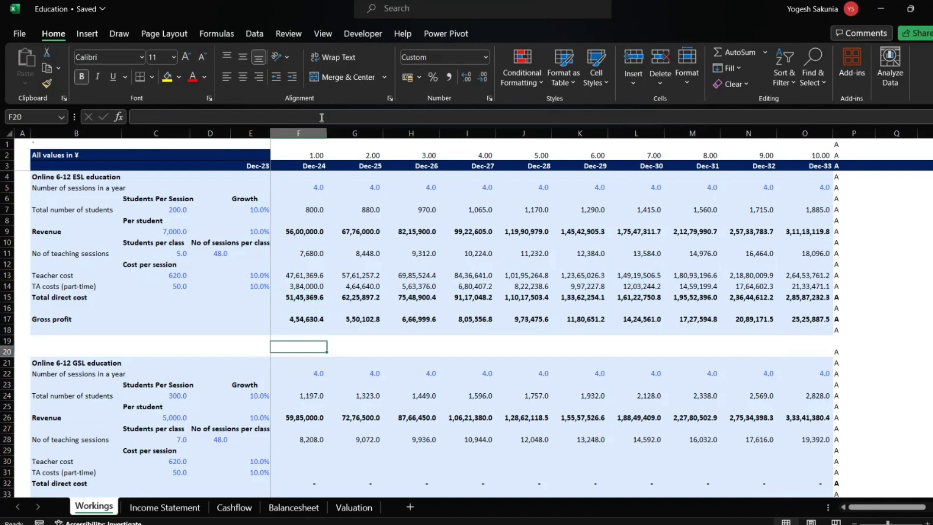
pyautogui.press('Up')
pyautogui.press('Up')
pyautogui.press('Up')
pyautogui.press('Up')
pyautogui.press('Up')
pyautogui.press('Up')
pyautogui.press('Up')
pyautogui.press('Up')
pyautogui.press('Up')
pyautogui.press('Up')
pyautogui.press('Up')
pyautogui.press('Up')
pyautogui.press('Up')
pyautogui.press('Up')
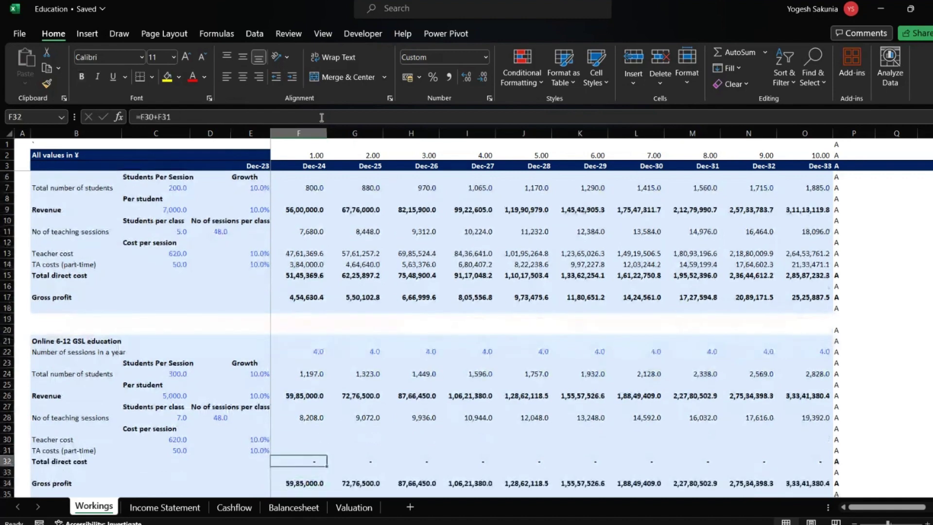
# - Copy the ESL teacher and TA cost formulas (F13:O14) to the GSL cost rows, F30:O31, and check the Dec-24 references
pyautogui.press('Up')
pyautogui.press('Up')
pyautogui.press('Up')
pyautogui.press('Up')
pyautogui.press('Up')
pyautogui.press('Up')
pyautogui.press('Up')
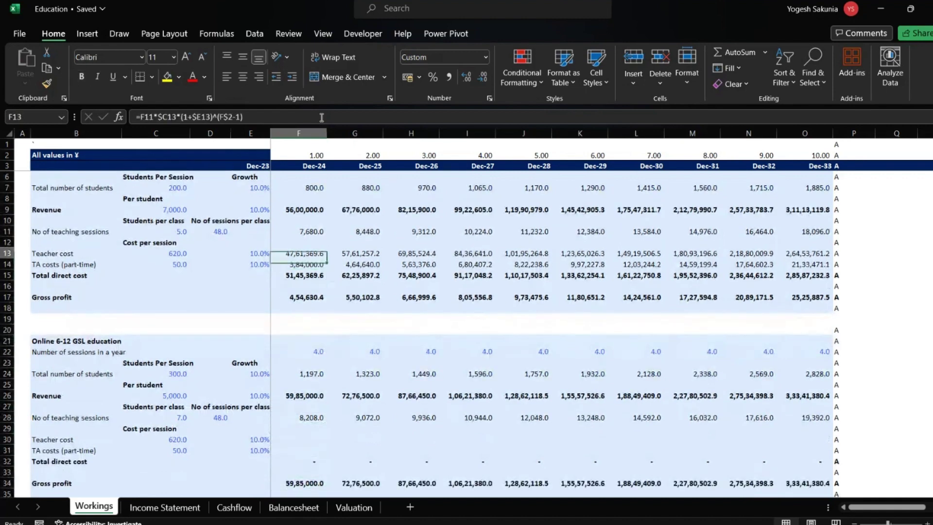
pyautogui.hotkey('ctrl', 'shift', 'Right')
pyautogui.hotkey('shift', 'Left')
pyautogui.hotkey('shift', 'Down')
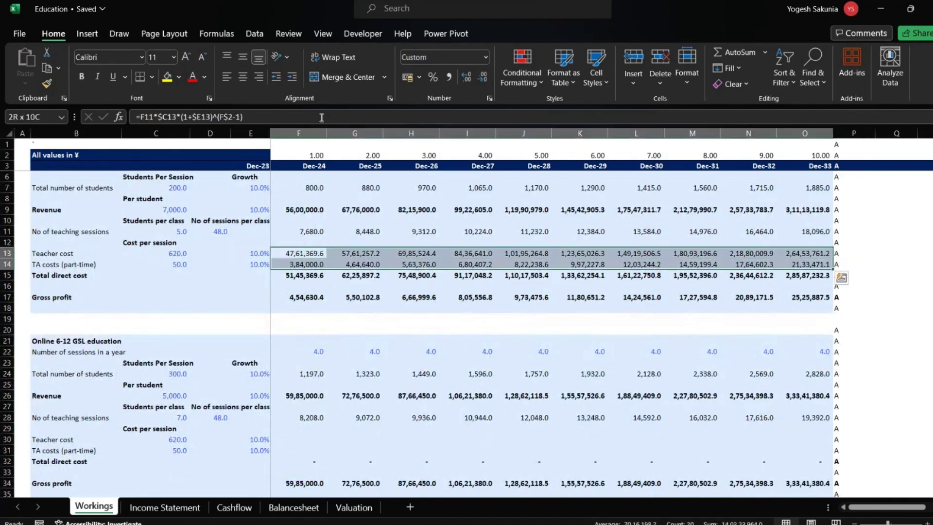
pyautogui.hotkey('ctrl', 'c')
pyautogui.press('Down')
pyautogui.press('Down')
pyautogui.press('Down')
pyautogui.press('Down')
pyautogui.press('Down')
pyautogui.press('Down')
pyautogui.press('Down')
pyautogui.press('Down')
pyautogui.press('Down')
pyautogui.press('Down')
pyautogui.press('Down')
pyautogui.press('Down')
pyautogui.press('Down')
pyautogui.press('Down')
pyautogui.press('Down')
pyautogui.press('Down')
pyautogui.press('Down')
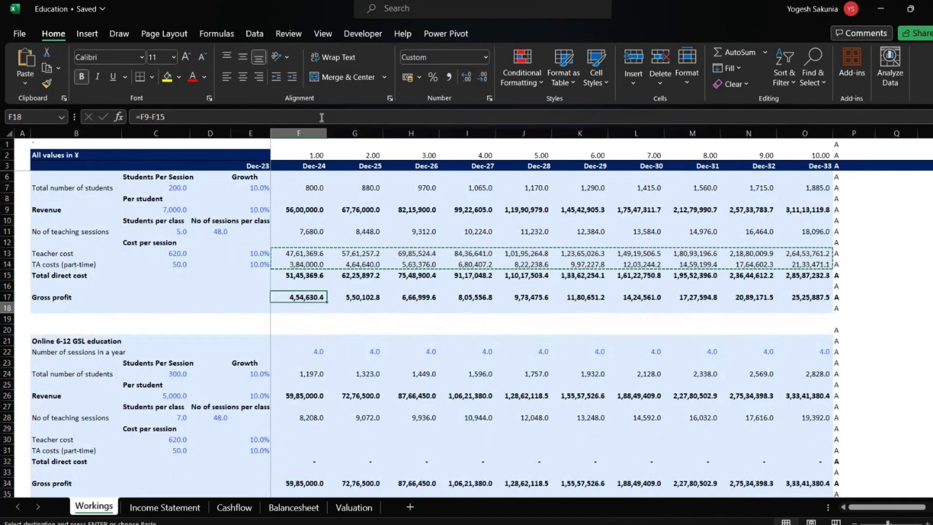
pyautogui.press('Return')
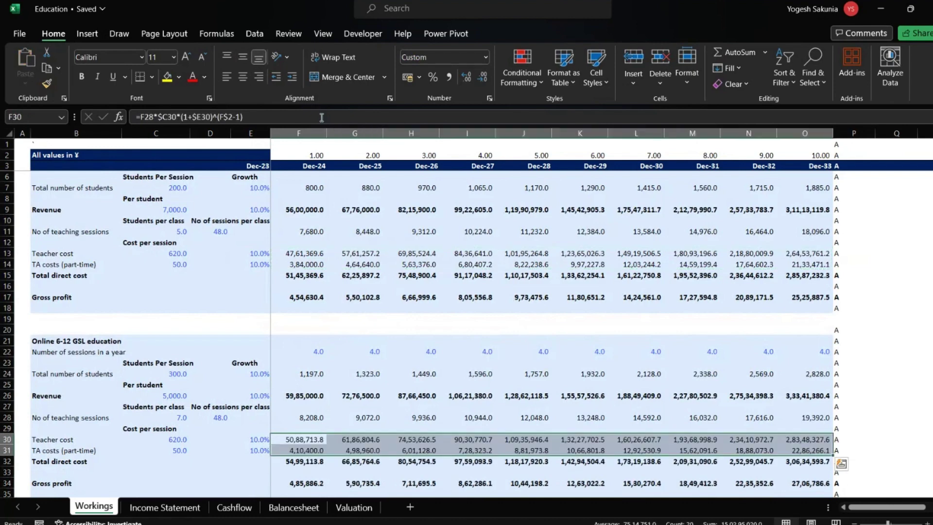
pyautogui.click(278, 118)
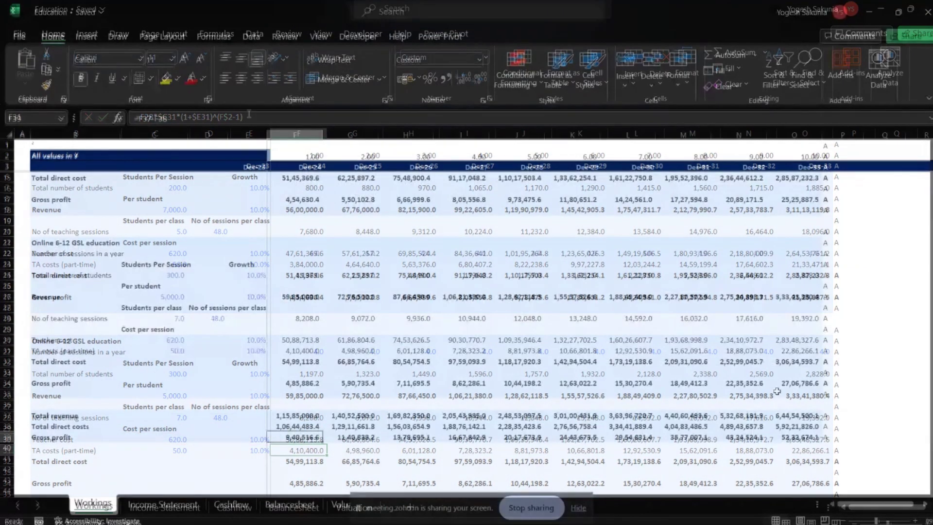
# - Check the Dec-24 formulas for combined total revenue, total direct costs and gross profit in F37:F39
pyautogui.press('Down')
pyautogui.press('Up')
pyautogui.press('Up')
pyautogui.press('Up')
pyautogui.press('Up')
pyautogui.press('Up')
pyautogui.press('Up')
pyautogui.press('Up')
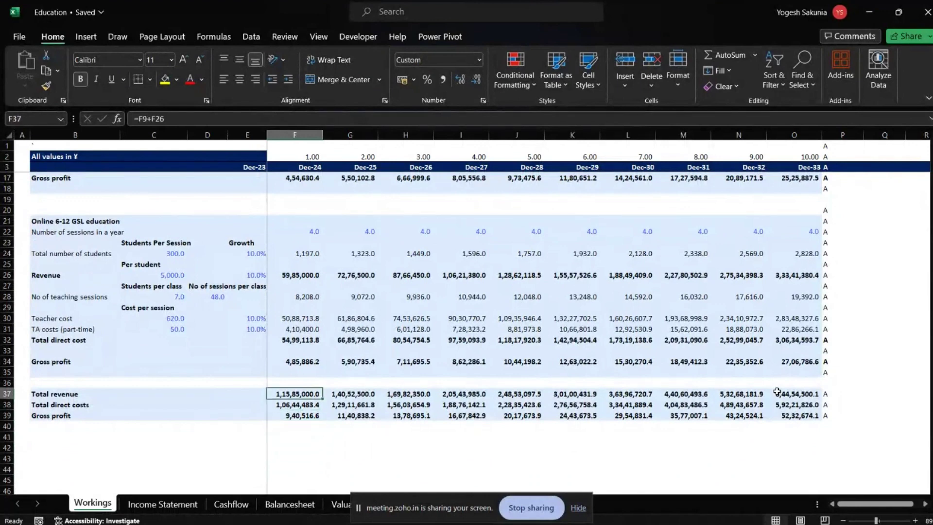
pyautogui.press('Down')
pyautogui.press('Down')
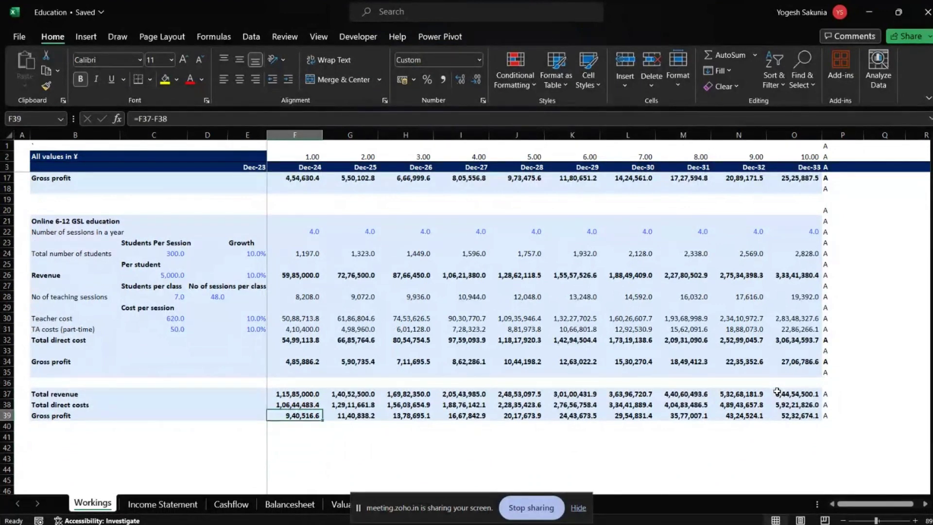
# - Switch to the Income Statement sheet and look over the Dec-24 column up to the school supplies row
pyautogui.hotkey('ctrl', 'pagedown')
pyautogui.press('Up')
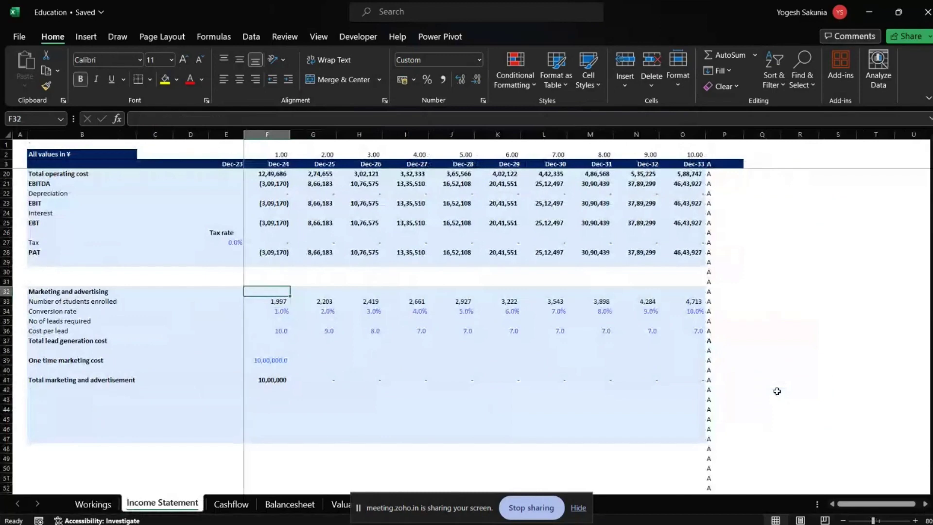
pyautogui.press('Up')
pyautogui.press('Up')
pyautogui.press('Up')
pyautogui.press('Up')
pyautogui.press('Up')
pyautogui.press('Up')
pyautogui.press('Up')
pyautogui.press('Up')
pyautogui.press('Up')
pyautogui.press('Up')
pyautogui.press('Up')
pyautogui.press('Up')
pyautogui.press('Up')
pyautogui.press('Up')
pyautogui.press('Up')
pyautogui.press('Up')
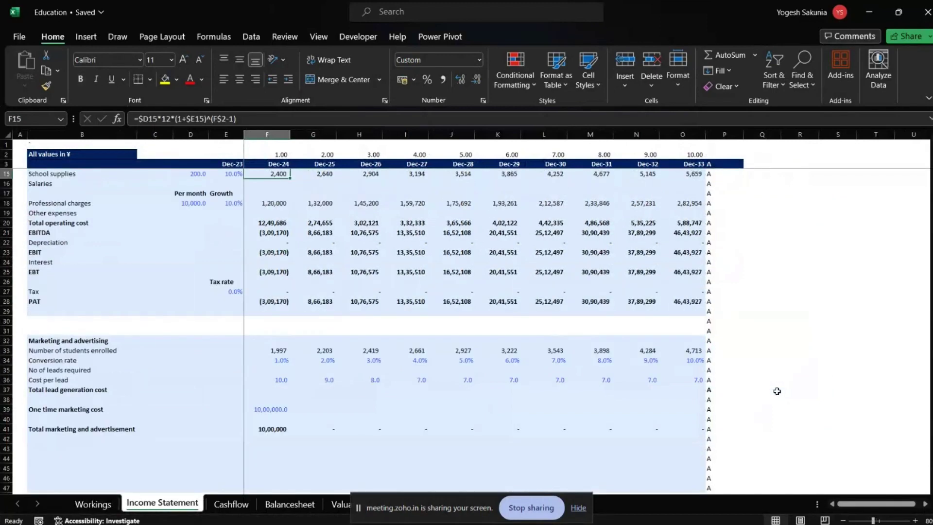
# - Examine the Dec-24 inputs of the Marketing and advertising section, from the number of students enrolled to the one time marketing cost
pyautogui.press('Down')
pyautogui.press('Down')
pyautogui.press('Down')
pyautogui.press('Down')
pyautogui.press('Down')
pyautogui.press('Down')
pyautogui.press('Down')
pyautogui.press('Down')
pyautogui.press('Down')
pyautogui.press('Down')
pyautogui.press('Down')
pyautogui.press('Down')
pyautogui.press('Down')
pyautogui.press('Down')
pyautogui.press('Down')
pyautogui.press('Down')
pyautogui.press('Down')
pyautogui.press('Down')
pyautogui.press('Down')
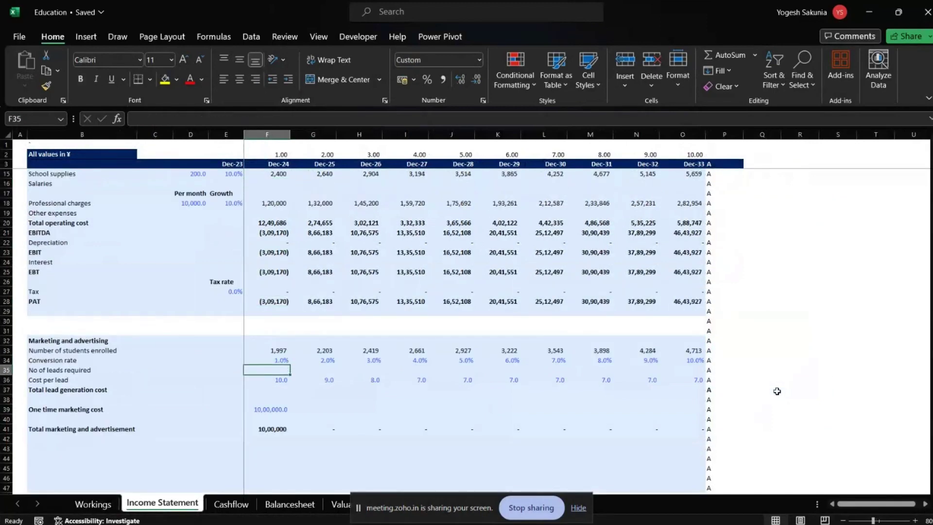
pyautogui.press('Up')
pyautogui.press('Up')
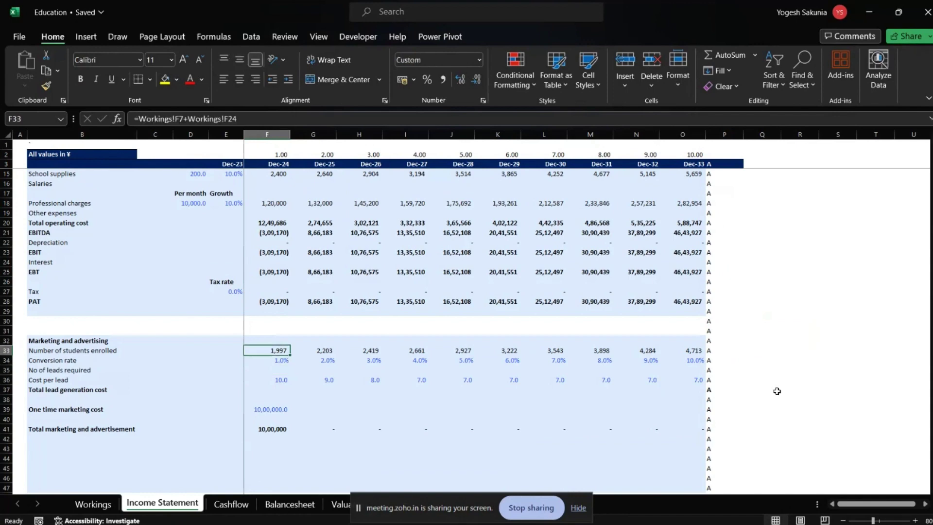
pyautogui.press('Down')
pyautogui.press('Down')
pyautogui.press('Down')
pyautogui.press('Down')
pyautogui.press('Down')
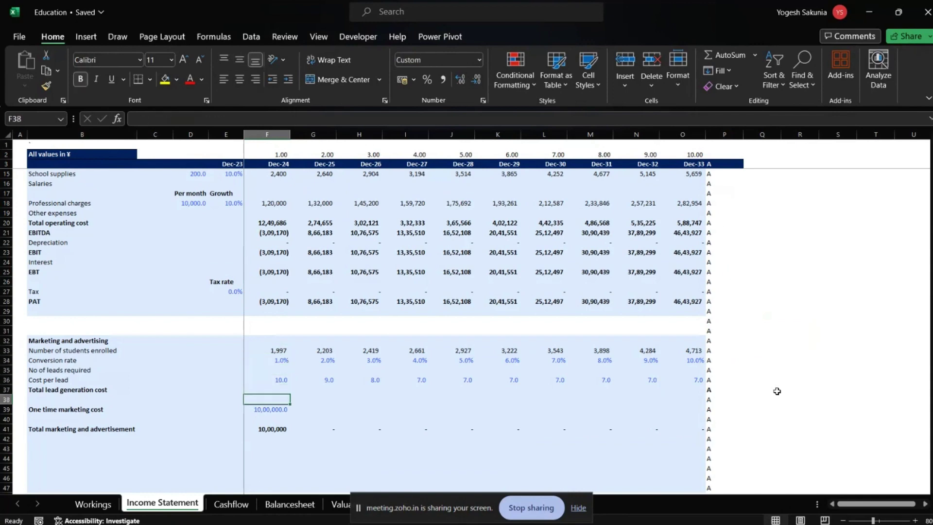
pyautogui.press('Up')
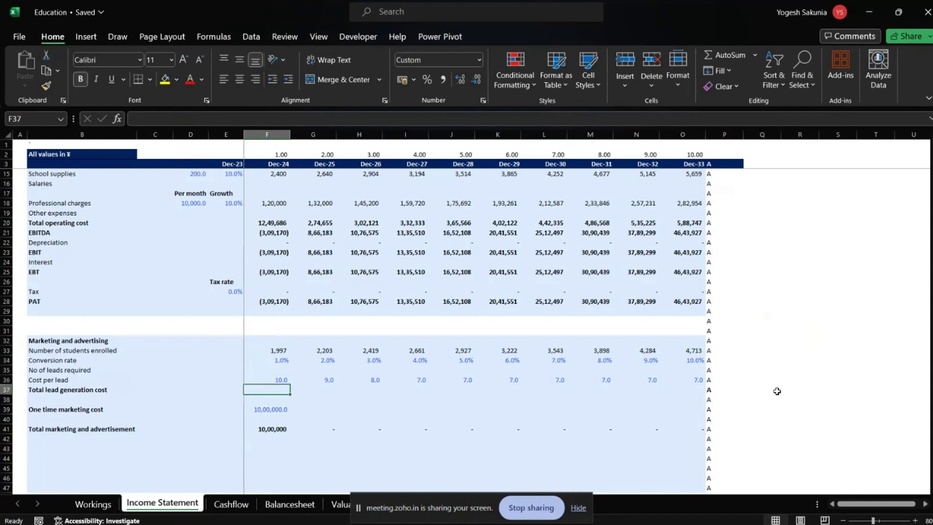
pyautogui.press('Down')
pyautogui.press('Down')
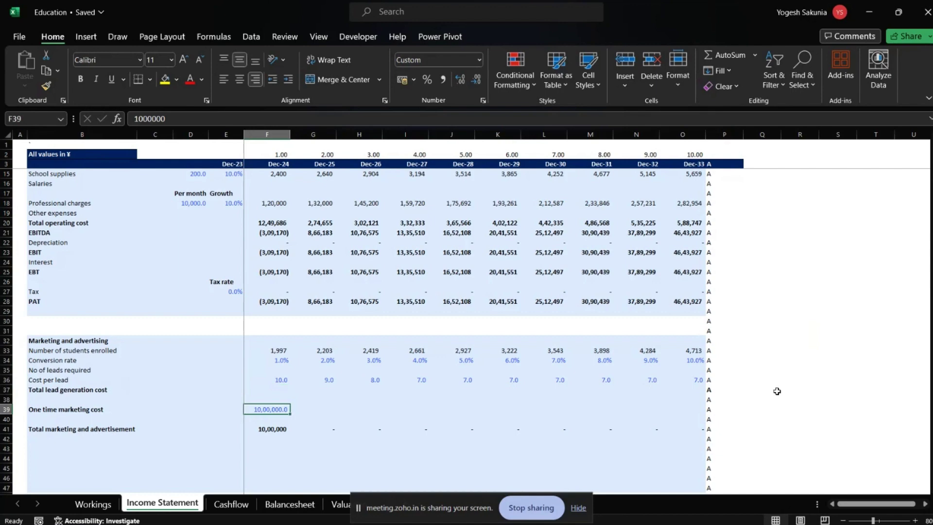
# - Review how the Dec-24 students enrolled and conversion rate relate to the empty leads required and lead generation cost cells
pyautogui.press('Up')
pyautogui.press('Up')
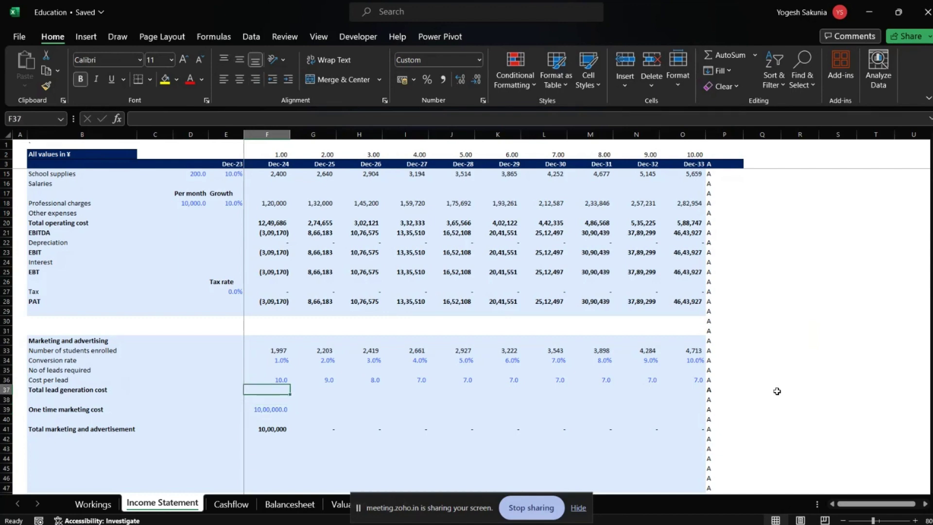
pyautogui.press('Down')
pyautogui.press('Down')
pyautogui.press('Up')
pyautogui.press('Up')
pyautogui.press('Up')
pyautogui.press('Up')
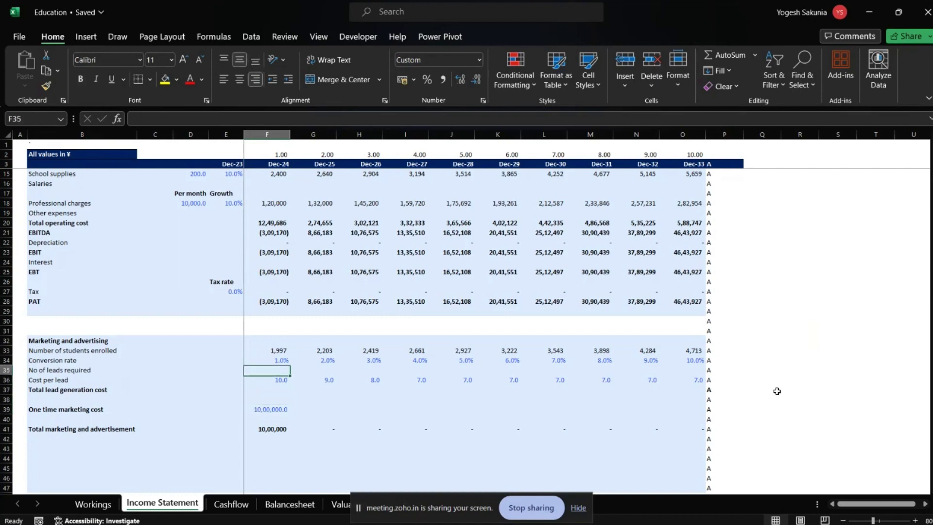
pyautogui.press('Up')
pyautogui.press('Up')
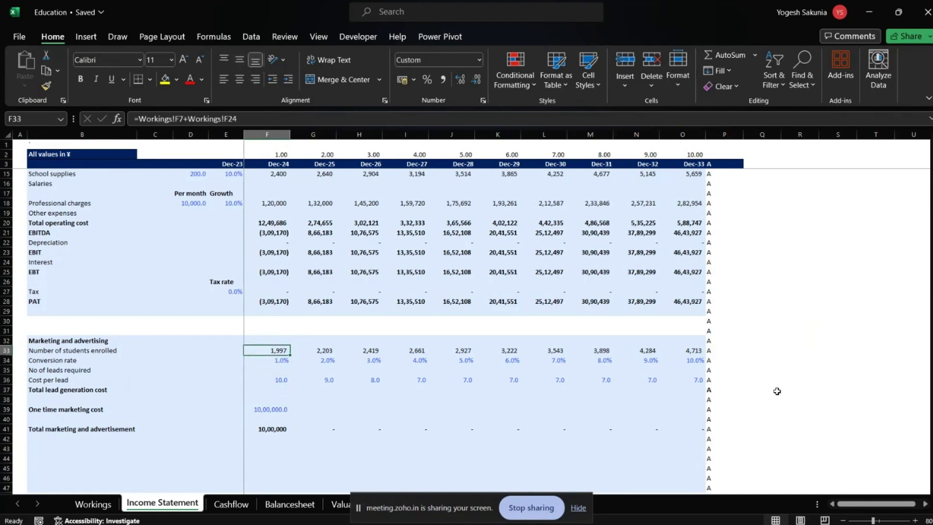
pyautogui.press('Left')
pyautogui.press('Left')
pyautogui.press('Right')
pyautogui.press('Right')
pyautogui.press('Down')
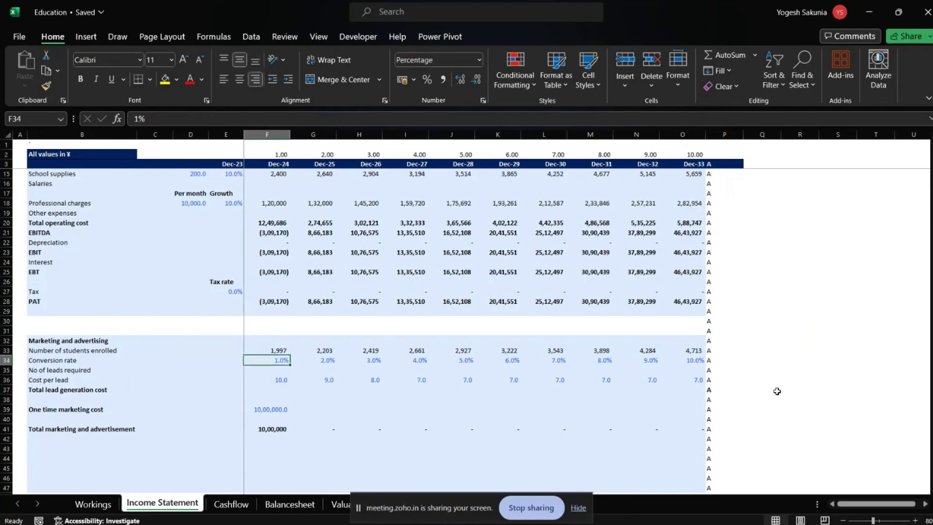
pyautogui.press('Down')
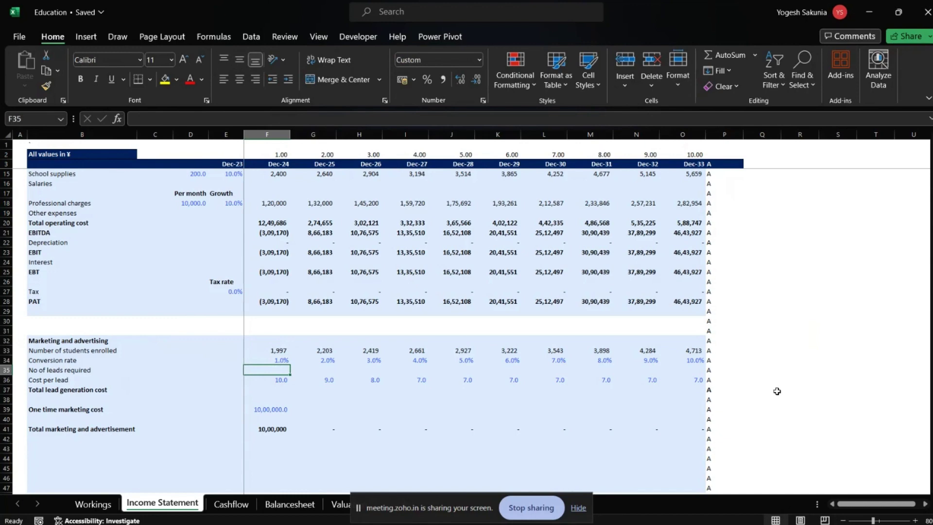
pyautogui.press('Up')
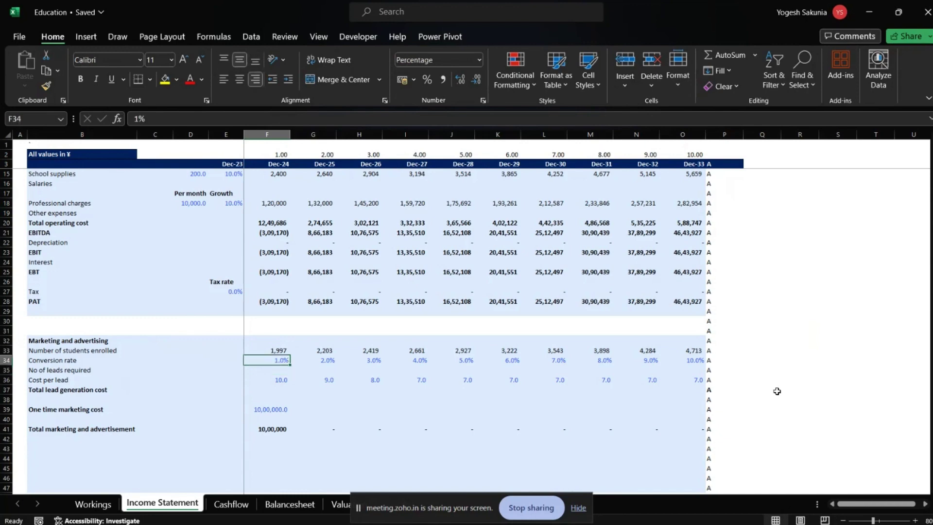
pyautogui.press('Down')
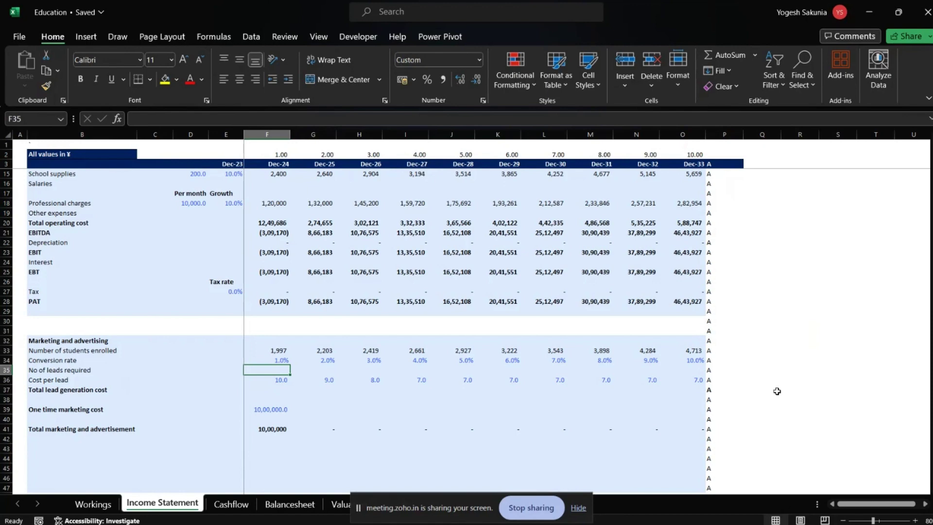
pyautogui.press('Up')
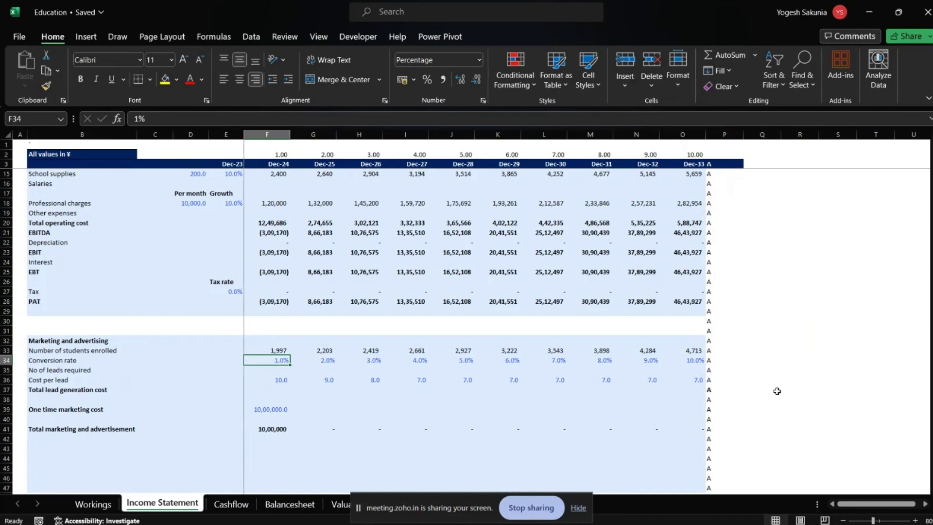
pyautogui.press('Up')
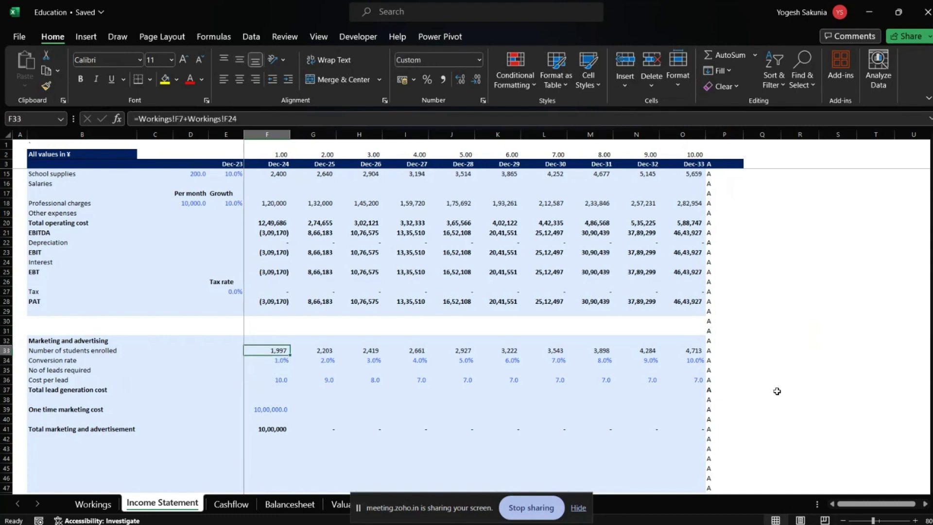
# - Calculate the Dec-24 number of leads required in F35 as students enrolled divided by conversion rate, =F33/F34
pyautogui.press('Down')
pyautogui.press('Down')
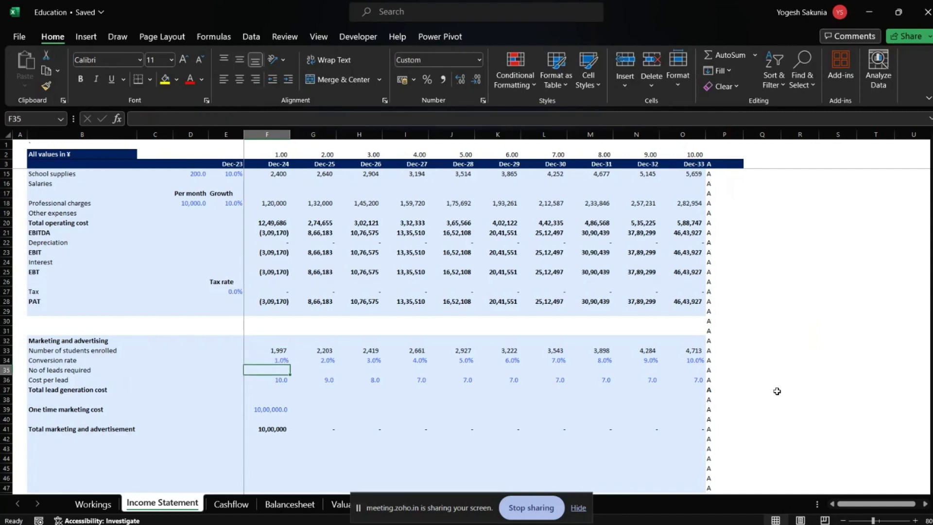
pyautogui.write('=')
pyautogui.press('Up')
pyautogui.press('Up')
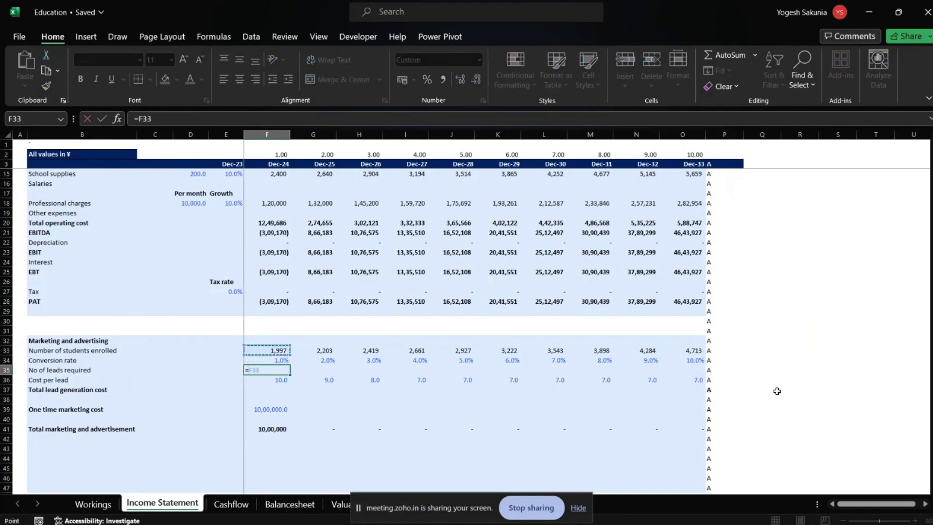
pyautogui.write('/')
pyautogui.press('Up')
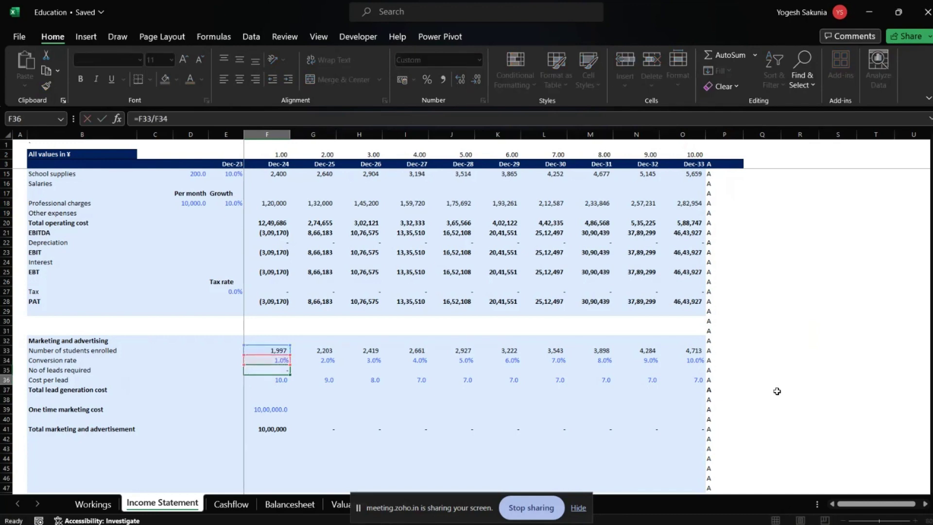
pyautogui.press('Return')
# - Check the conversion rates in row 34 and fill the leads required formula from F35 across to Dec-33 (F35:O35)
pyautogui.press('Up')
pyautogui.press('Up')
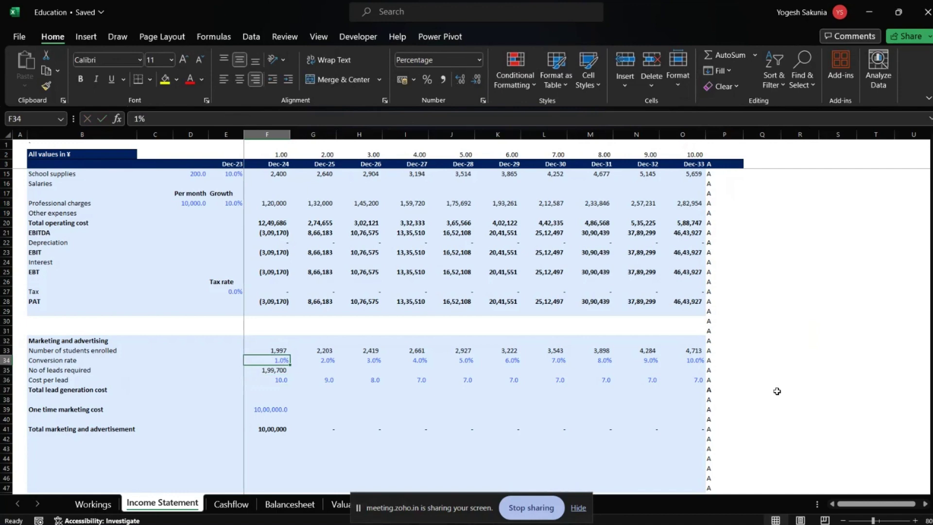
pyautogui.press('Right')
pyautogui.press('Left')
pyautogui.press('Right')
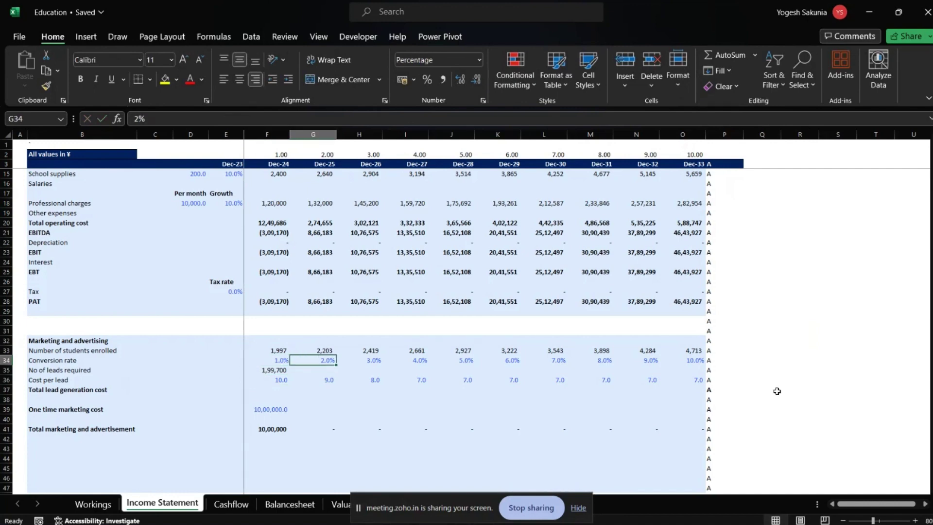
pyautogui.press('Left')
pyautogui.press('Down')
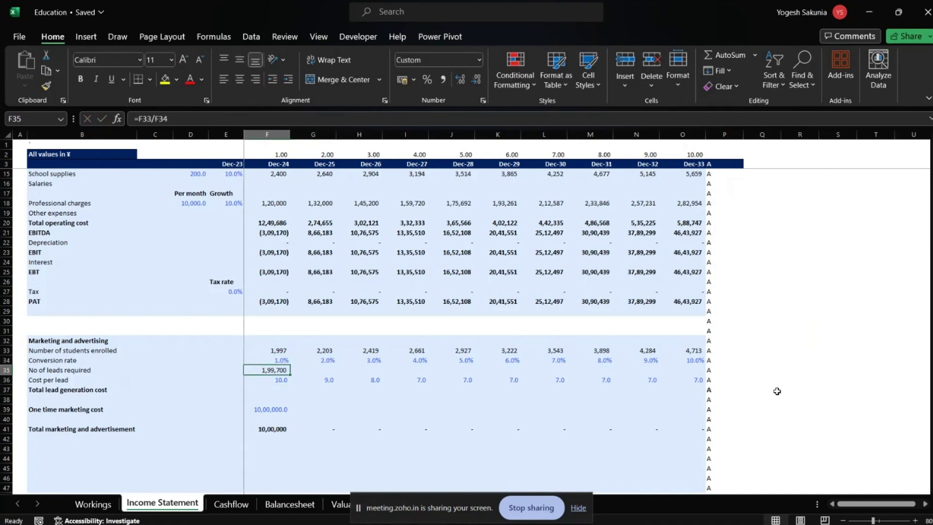
pyautogui.hotkey('ctrl', 'shift', 'Right')
pyautogui.hotkey('shift', 'Left')
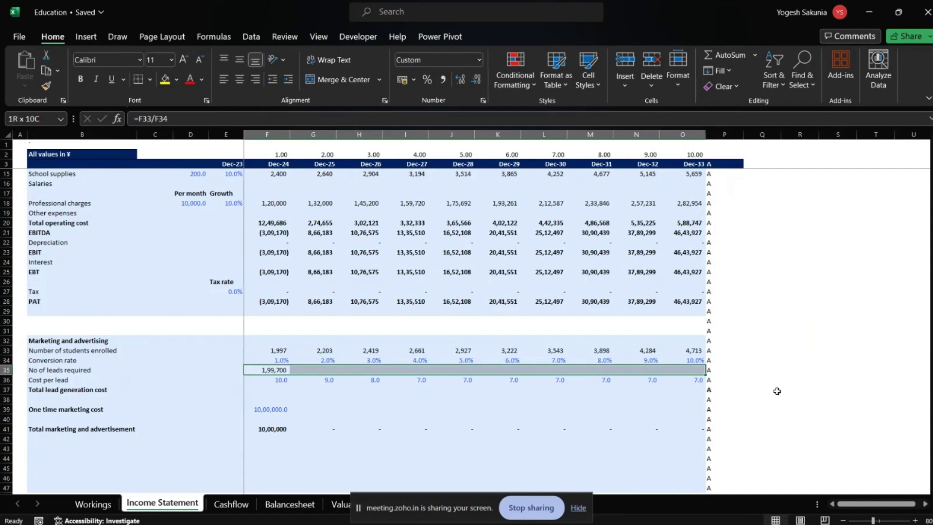
pyautogui.hotkey('ctrl', 'r')
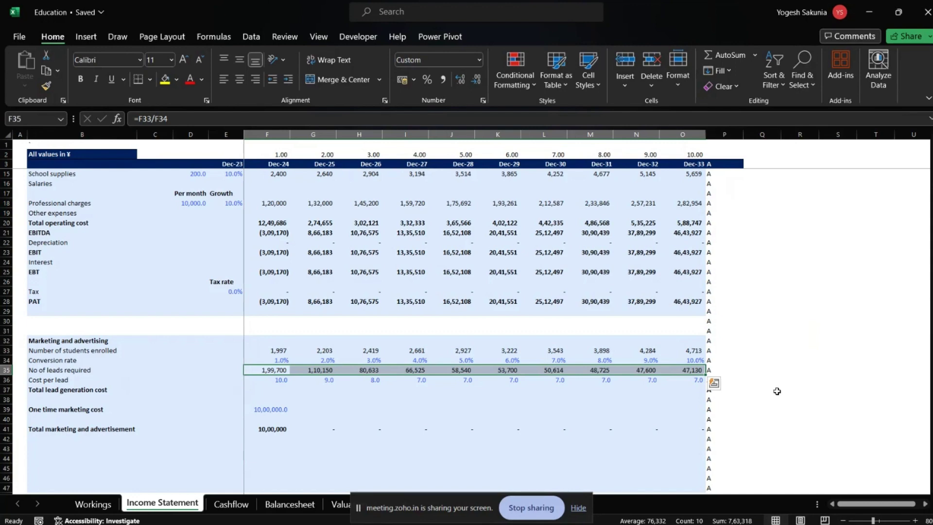
# - Look over the Dec-24 income statement from the marketing section up to the IT personnel cost row, and return to the marketing section
pyautogui.press('Up')
pyautogui.press('Up')
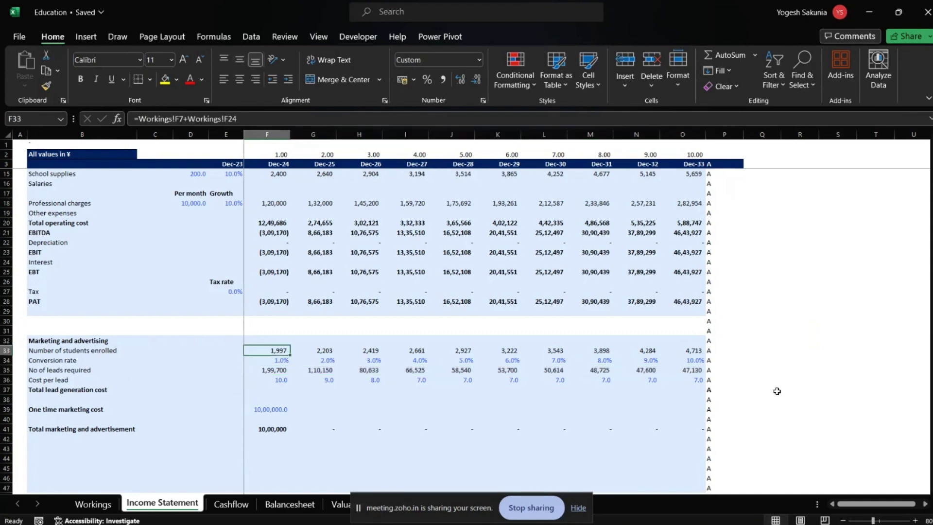
pyautogui.press('Up')
pyautogui.press('Up')
pyautogui.press('Up')
pyautogui.press('Up')
pyautogui.press('Up')
pyautogui.press('Up')
pyautogui.press('Up')
pyautogui.press('Up')
pyautogui.press('Up')
pyautogui.press('Up')
pyautogui.press('Up')
pyautogui.press('Up')
pyautogui.press('Up')
pyautogui.press('Up')
pyautogui.press('Up')
pyautogui.press('Up')
pyautogui.press('Up')
pyautogui.press('Up')
pyautogui.press('Up')
pyautogui.press('Up')
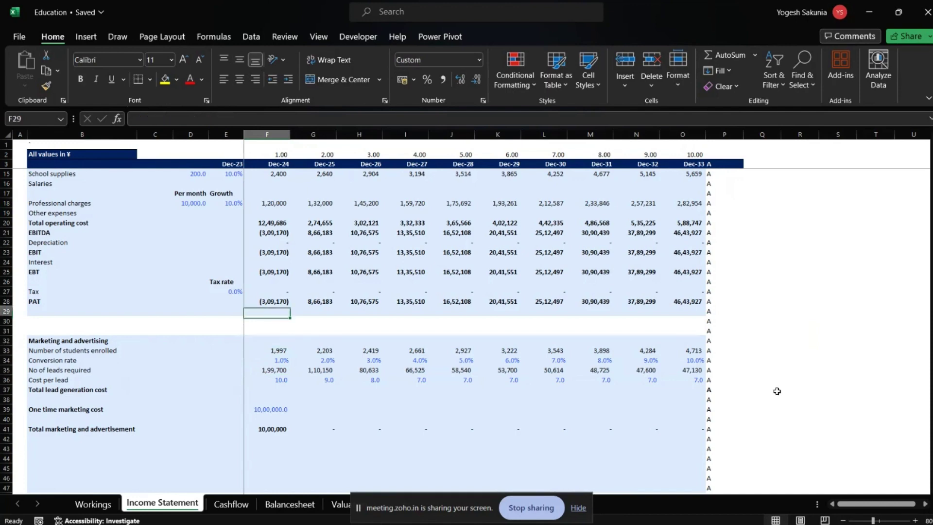
pyautogui.press('Up')
pyautogui.press('Up')
pyautogui.press('Up')
pyautogui.press('Up')
pyautogui.press('Up')
pyautogui.press('Up')
pyautogui.press('Up')
pyautogui.press('Down')
pyautogui.press('Down')
pyautogui.press('Down')
pyautogui.press('Down')
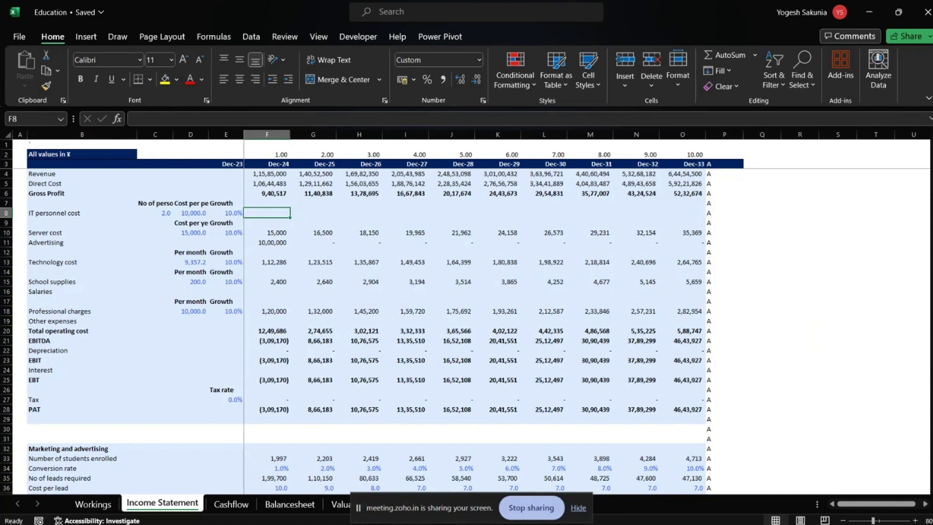
pyautogui.scroll(-5, 369, 330)
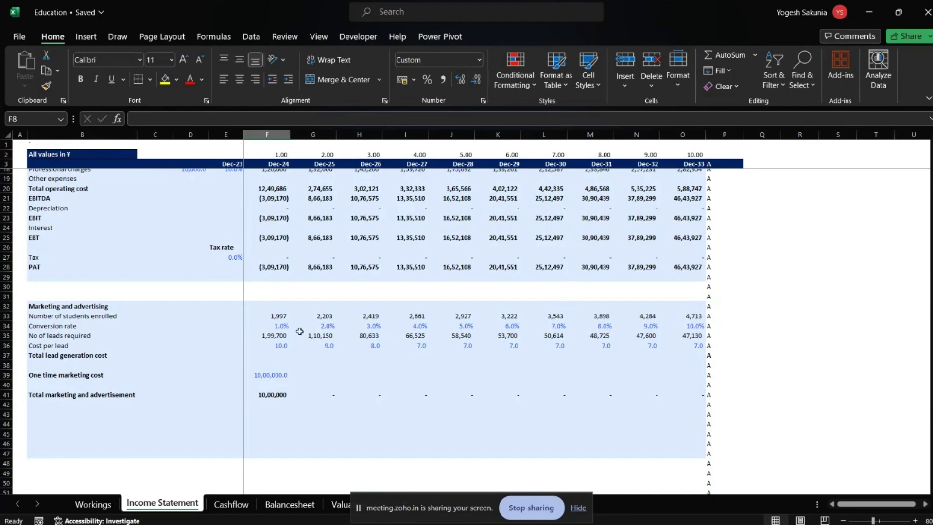
# - Review the cost per lead label and its Dec-24 value in row 36 of the marketing and advertising section
pyautogui.click(282, 344)
pyautogui.press('Left')
pyautogui.press('Left')
pyautogui.press('Left')
pyautogui.press('Left')
pyautogui.press('Left')
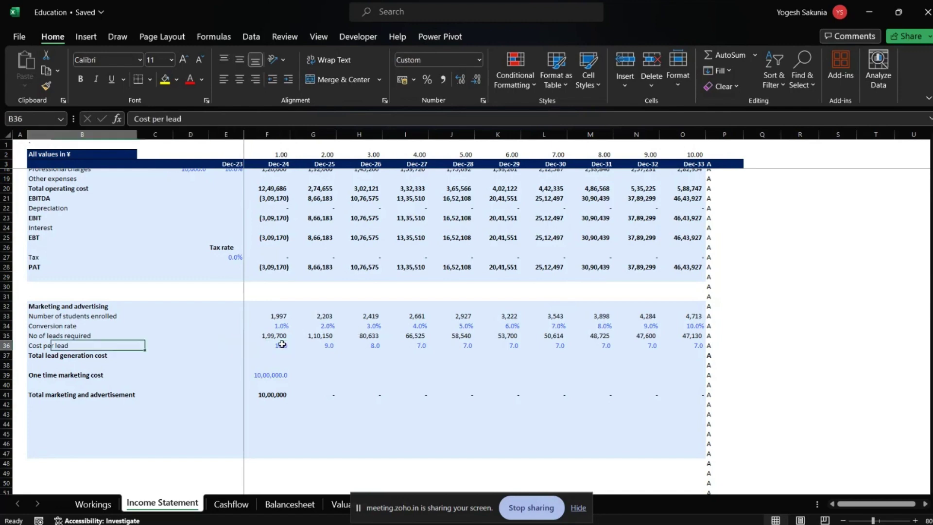
pyautogui.press('Right')
pyautogui.press('Right')
pyautogui.press('Right')
pyautogui.press('Right')
pyautogui.press('Right')
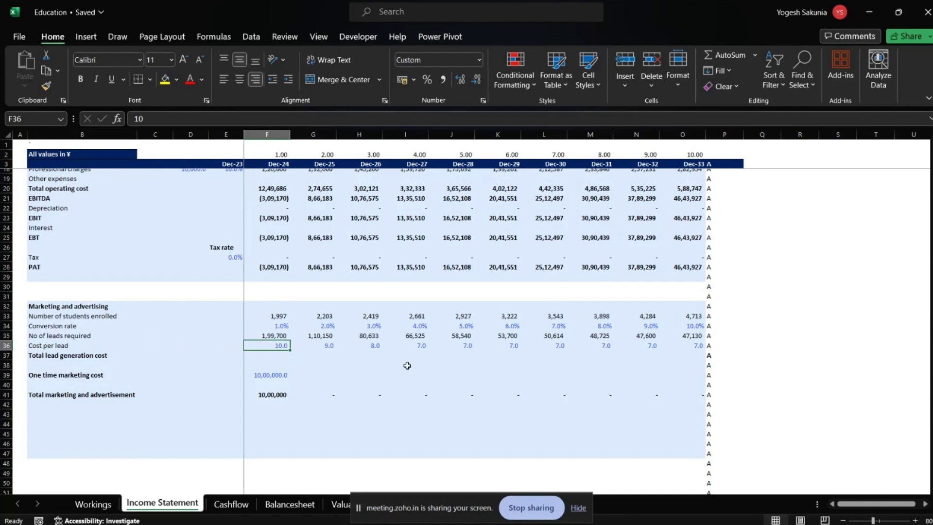
# - Calculate the Dec-24 total lead generation cost in F37 as leads required times cost per lead, =F35*F36
pyautogui.press('Down')
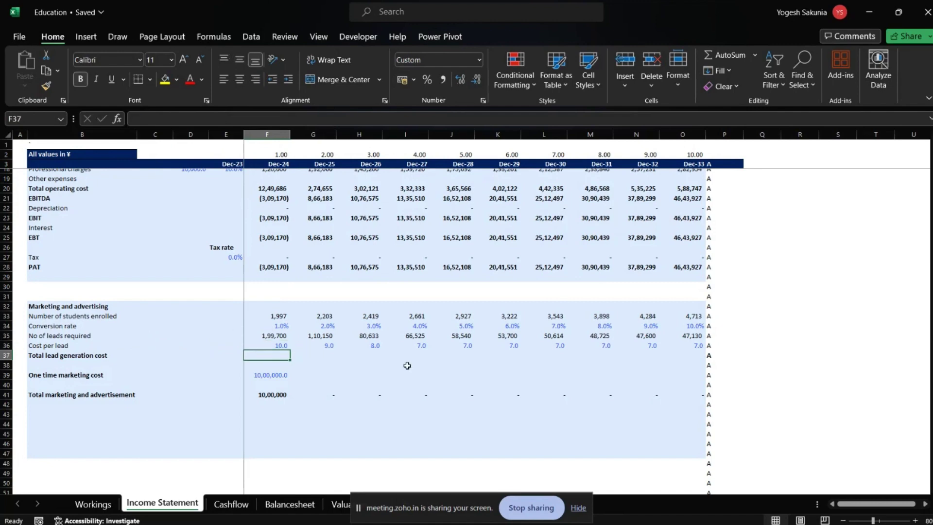
pyautogui.write('=')
pyautogui.press('Up')
pyautogui.press('Up')
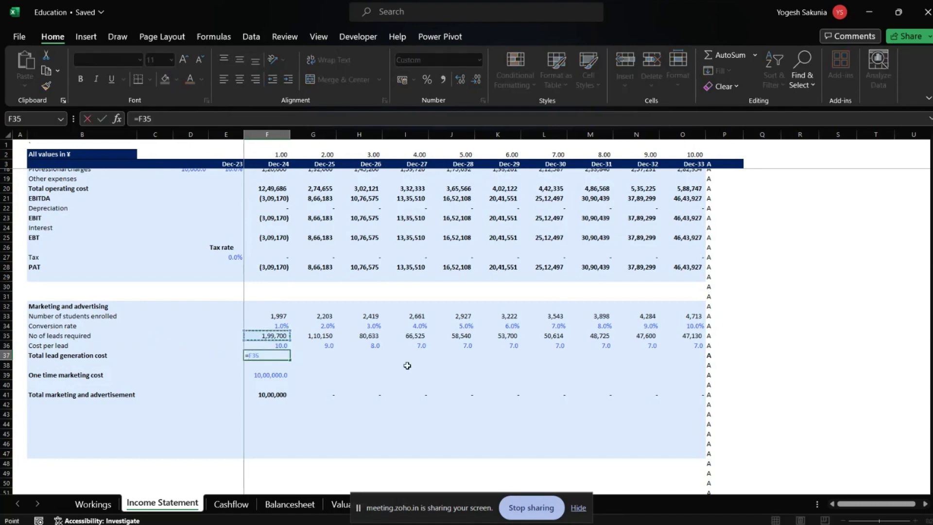
pyautogui.write('*')
pyautogui.press('Up')
pyautogui.press('Return')
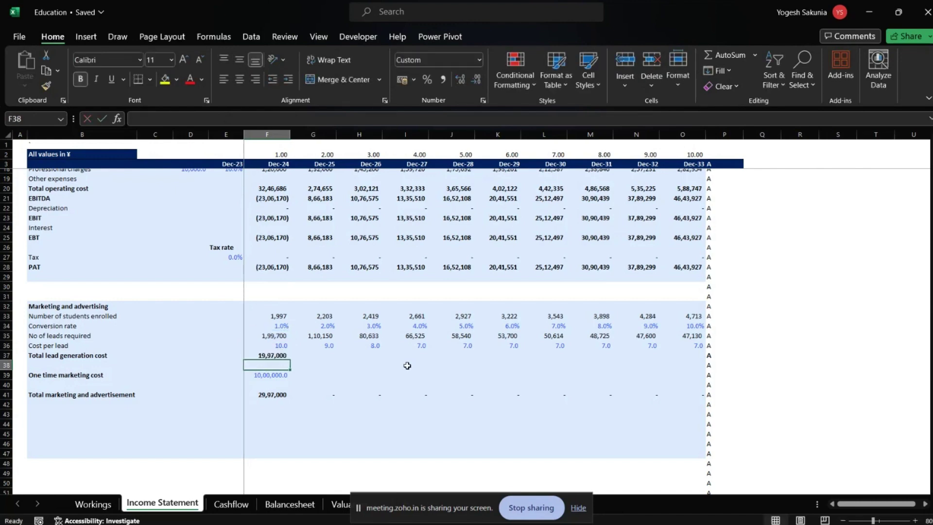
# - Fill the total lead generation cost formula from F37 across to Dec-33 (F37:O37)
pyautogui.press('Up')
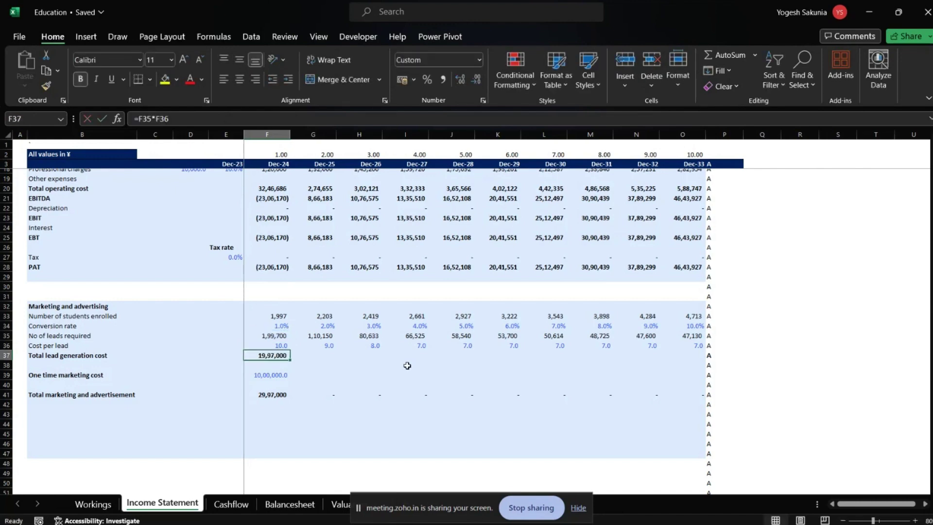
pyautogui.hotkey('ctrl', 'shift', 'Right')
pyautogui.hotkey('shift', 'Left')
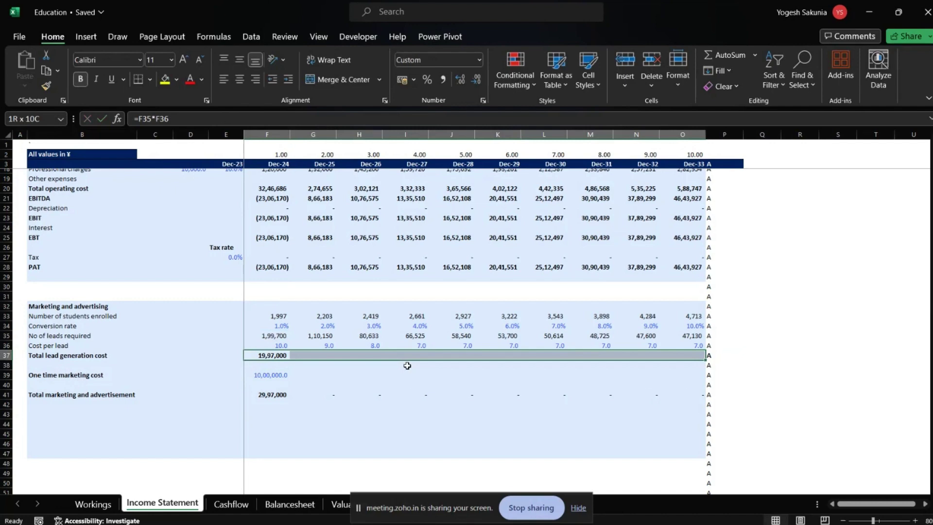
pyautogui.hotkey('ctrl', 'r')
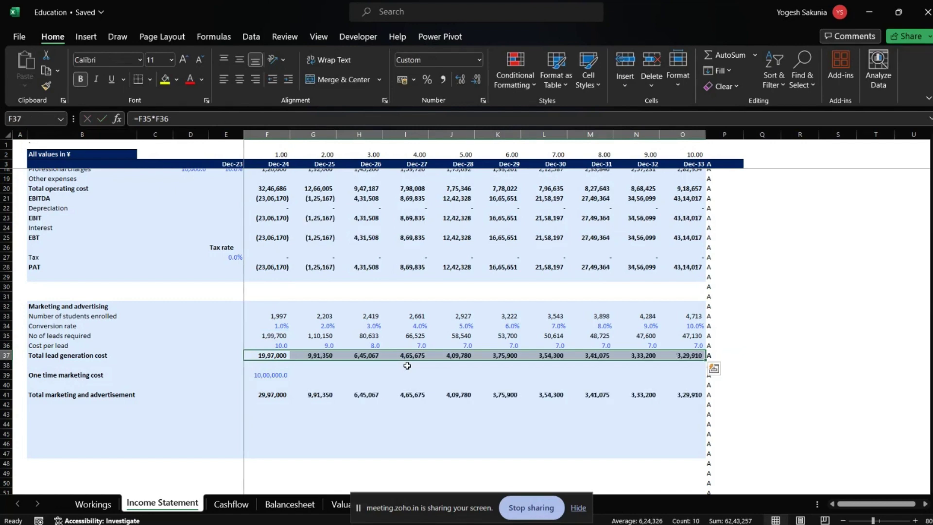
# - Check the total lead generation cost formulas in row 37 from Dec-24 to Dec-33
pyautogui.press('Left')
pyautogui.press('Right')
pyautogui.press('Right')
pyautogui.press('Right')
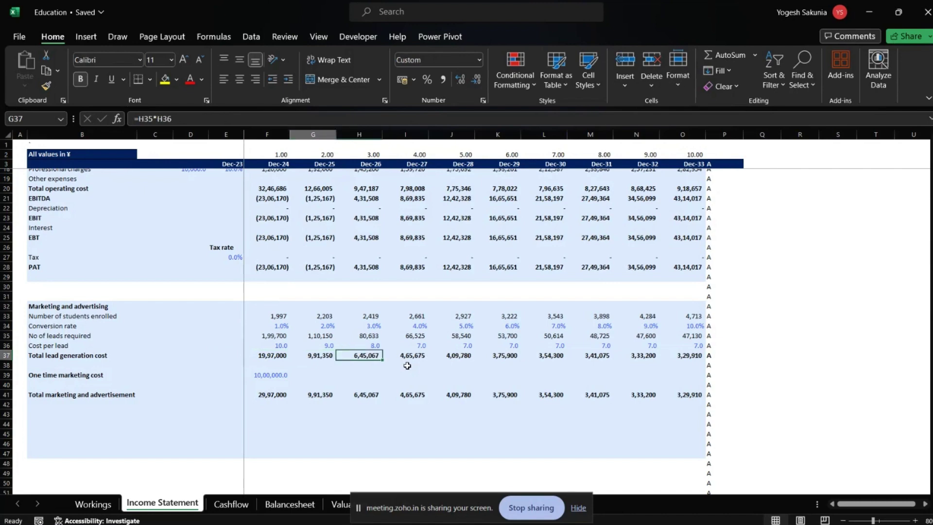
pyautogui.press('Left')
pyautogui.press('Left')
pyautogui.press('Left')
pyautogui.press('Right')
pyautogui.press('Right')
pyautogui.press('Right')
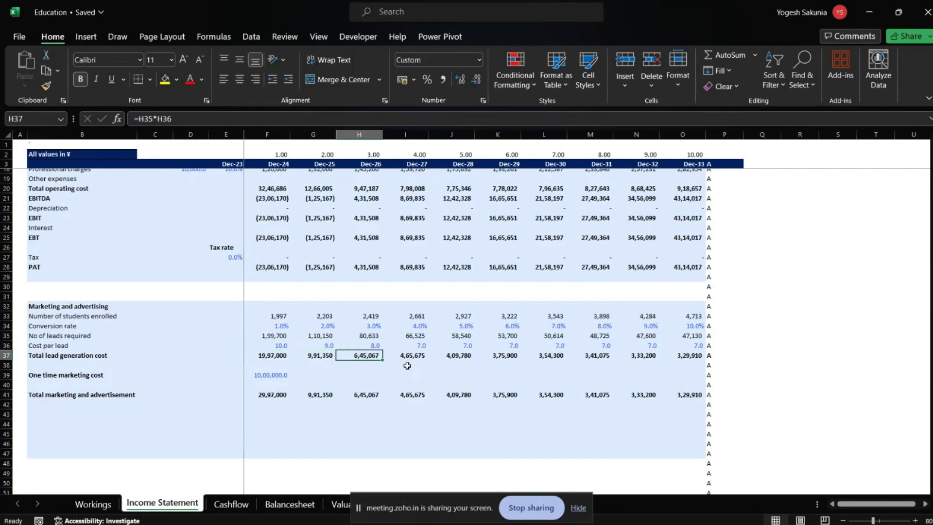
pyautogui.press('Right')
pyautogui.press('Right')
pyautogui.press('Right')
pyautogui.press('Right')
pyautogui.press('Right')
pyautogui.press('Right')
pyautogui.press('Right')
pyautogui.press('Left')
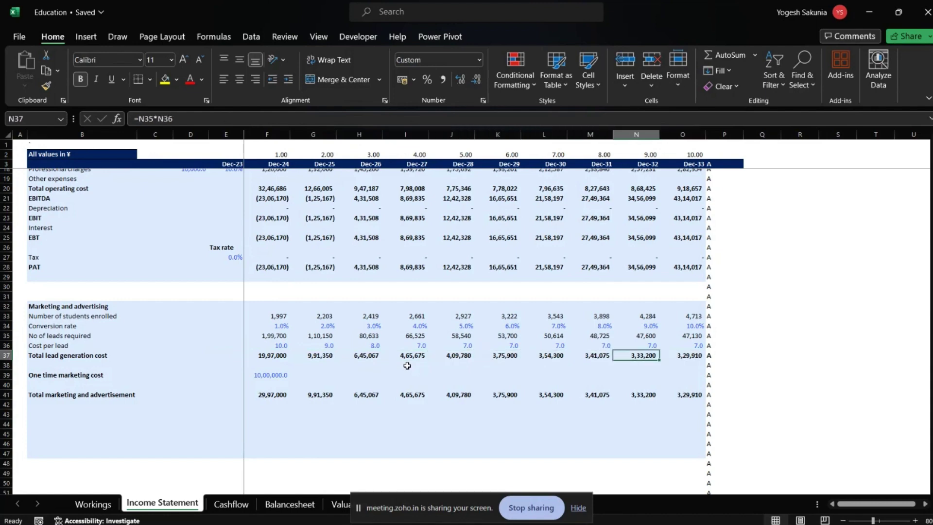
pyautogui.press('Left')
pyautogui.press('Left')
pyautogui.press('Left')
pyautogui.press('Left')
pyautogui.press('Left')
pyautogui.press('Left')
pyautogui.press('Left')
pyautogui.press('Left')
# - Review the number of leads required for Dec-24 and the conversion rates across row 34
pyautogui.press('Up')
pyautogui.press('Up')
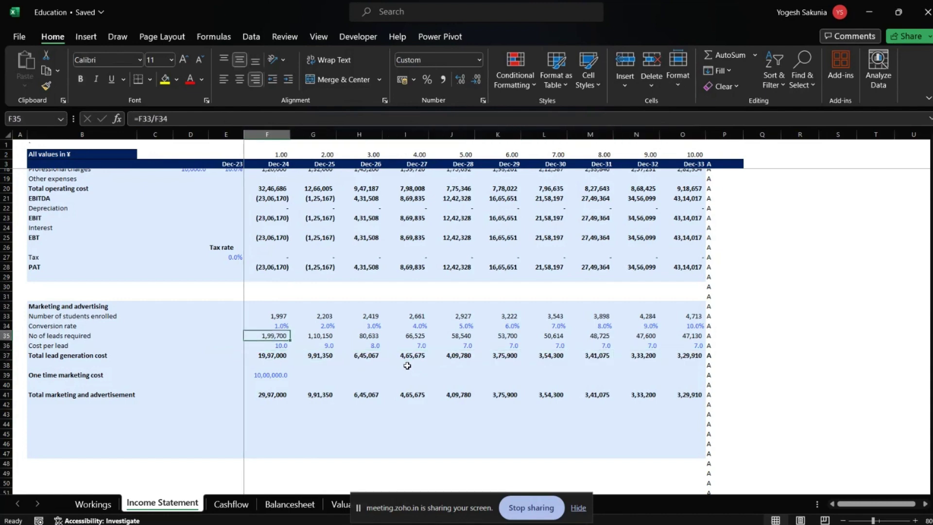
pyautogui.press('Up')
pyautogui.press('Right')
pyautogui.press('Right')
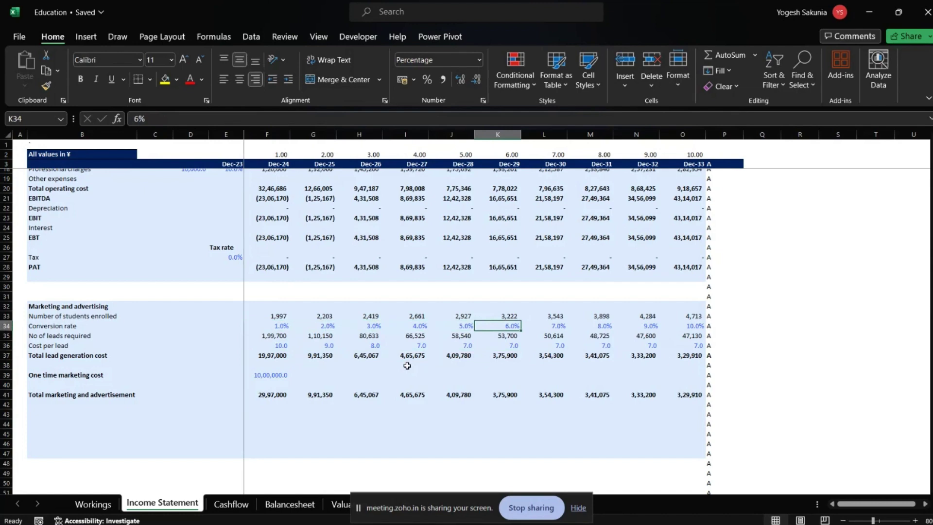
# - Look over the Dec-29 income statement column between the marketing section and the gross profit and operating cost rows
pyautogui.press('Up')
pyautogui.press('Up')
pyautogui.press('Up')
pyautogui.press('Up')
pyautogui.press('Up')
pyautogui.press('Up')
pyautogui.press('Up')
pyautogui.press('Up')
pyautogui.press('Up')
pyautogui.press('Up')
pyautogui.press('Up')
pyautogui.press('Up')
pyautogui.press('Up')
pyautogui.press('Up')
pyautogui.press('Up')
pyautogui.press('Up')
pyautogui.press('Up')
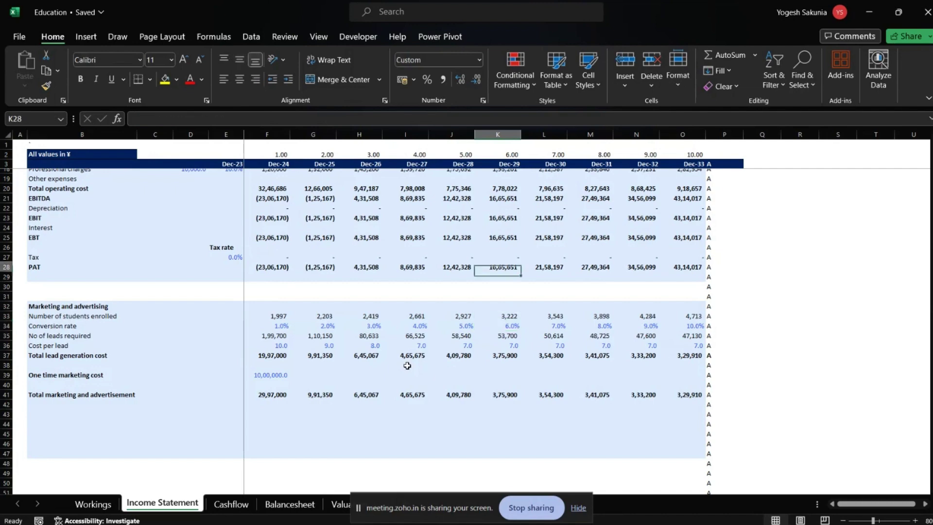
pyautogui.press('Up')
pyautogui.press('Up')
pyautogui.press('Up')
pyautogui.press('Up')
pyautogui.press('Up')
pyautogui.press('Up')
pyautogui.press('Up')
pyautogui.press('Up')
pyautogui.press('Up')
pyautogui.press('Up')
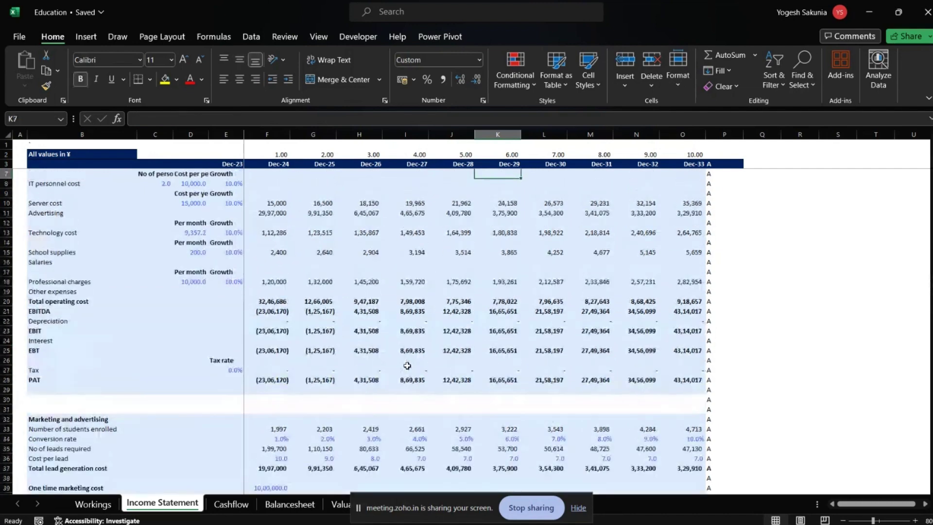
pyautogui.press('Down')
pyautogui.press('Down')
pyautogui.press('Down')
pyautogui.press('Down')
pyautogui.press('Down')
pyautogui.press('Down')
pyautogui.press('Down')
pyautogui.press('Down')
pyautogui.press('Down')
pyautogui.press('Down')
pyautogui.press('Down')
pyautogui.press('Down')
pyautogui.press('Down')
pyautogui.press('Down')
pyautogui.press('Down')
pyautogui.press('Down')
pyautogui.press('Down')
pyautogui.press('Down')
pyautogui.press('Down')
pyautogui.press('Down')
pyautogui.press('Down')
pyautogui.press('Down')
pyautogui.press('Down')
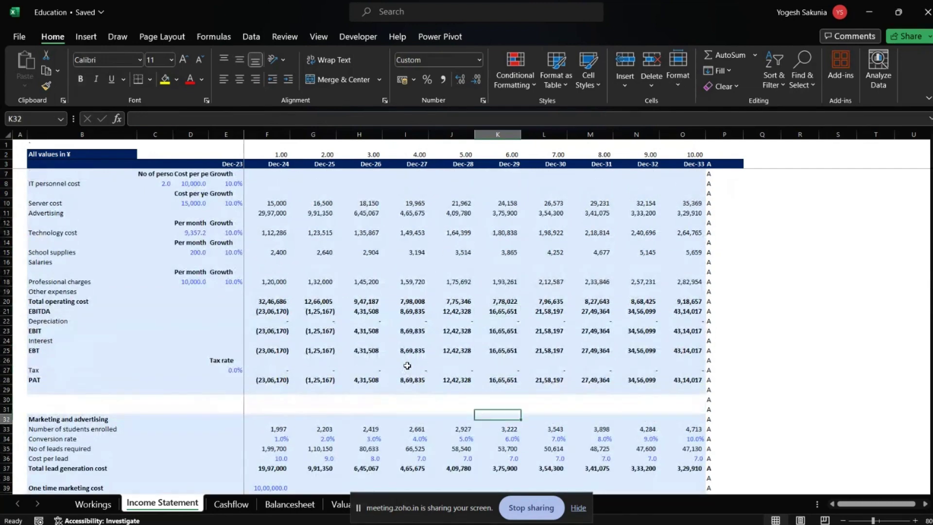
pyautogui.press('Up')
pyautogui.press('Up')
pyautogui.press('Up')
pyautogui.press('Up')
pyautogui.press('Up')
pyautogui.press('Up')
pyautogui.press('Up')
pyautogui.press('Up')
pyautogui.press('Up')
pyautogui.press('Up')
pyautogui.press('Up')
pyautogui.press('Up')
pyautogui.press('Up')
pyautogui.press('Up')
pyautogui.press('Up')
pyautogui.press('Up')
pyautogui.press('Up')
pyautogui.press('Up')
pyautogui.press('Up')
pyautogui.press('Up')
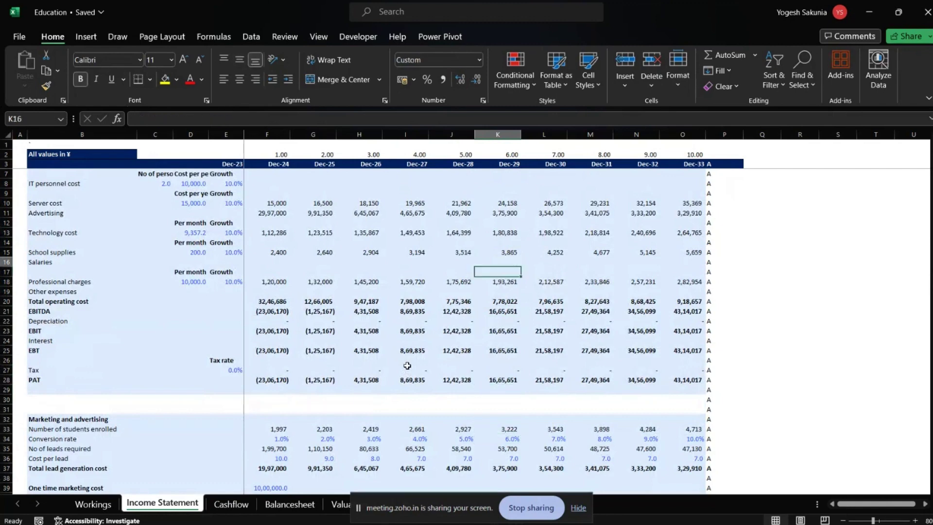
pyautogui.press('Down')
pyautogui.press('Down')
pyautogui.press('Down')
pyautogui.press('Down')
pyautogui.press('Down')
pyautogui.press('Down')
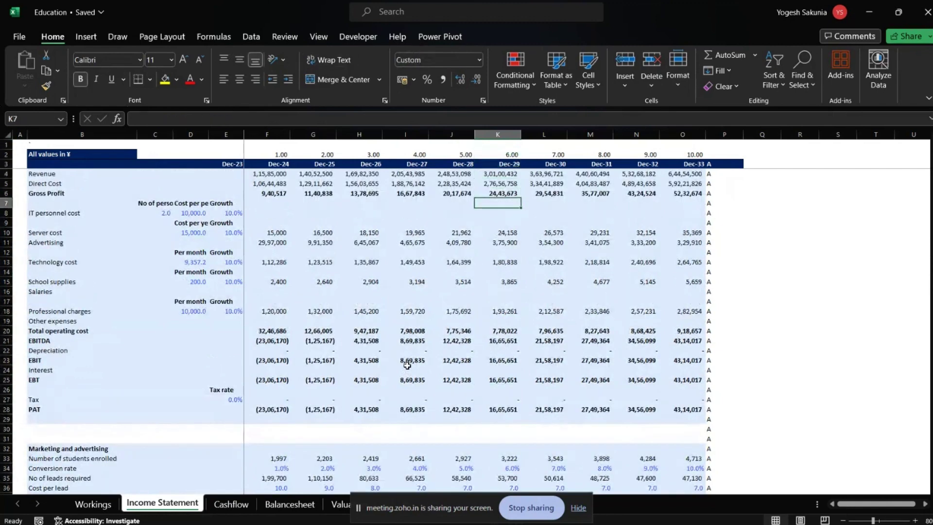
# - Examine the server cost formula for Dec-24 and the advertising cost links in row 11 up to Dec-26
pyautogui.press('Left')
pyautogui.press('Left')
pyautogui.press('Left')
pyautogui.press('Left')
pyautogui.press('Left')
pyautogui.press('Down')
pyautogui.press('Down')
pyautogui.press('Down')
pyautogui.press('Down')
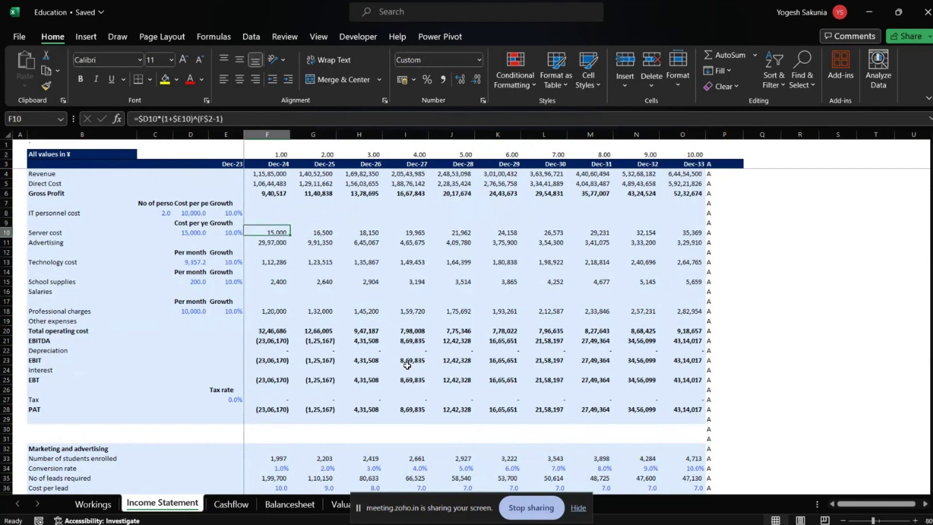
pyautogui.press('Up')
pyautogui.press('Right')
pyautogui.press('Right')
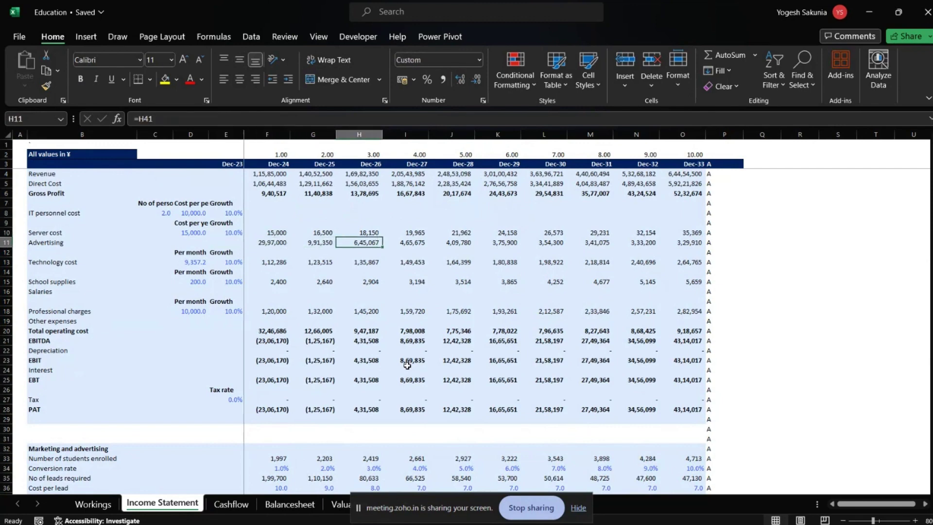
pyautogui.press('Left')
pyautogui.press('Left')
pyautogui.press('Left')
# - Review the IT personnel cost inputs in row 8: number of persons, cost per person and growth
pyautogui.press('Up')
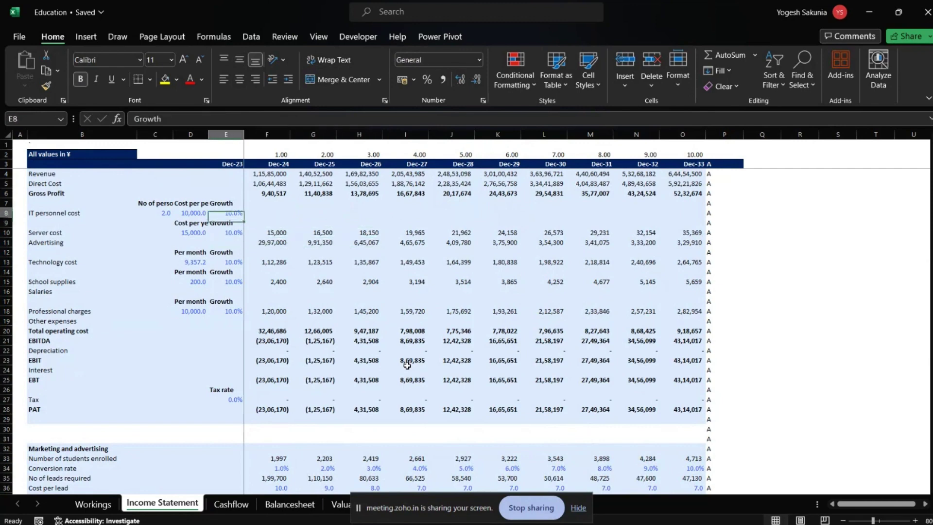
pyautogui.press('Up')
pyautogui.press('Left')
pyautogui.press('Left')
pyautogui.press('Right')
pyautogui.press('Right')
pyautogui.press('Right')
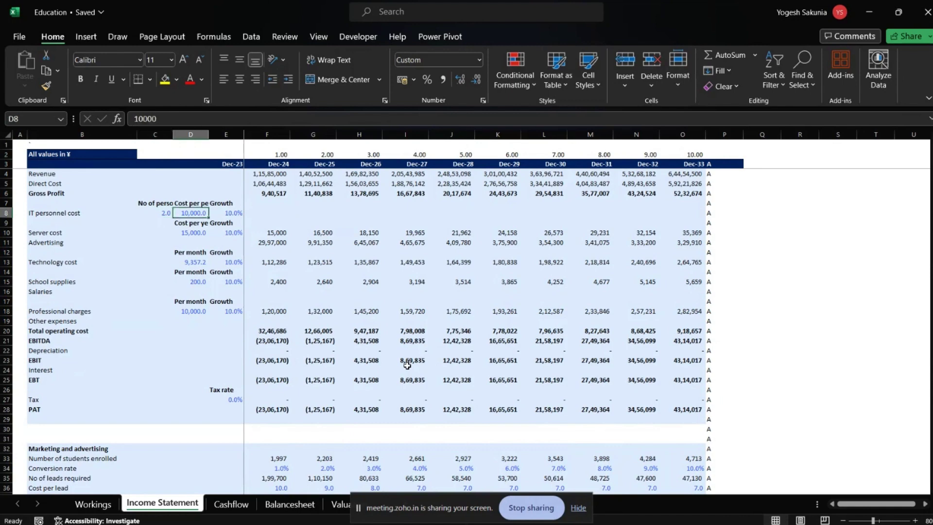
pyautogui.press('Up')
pyautogui.press('Down')
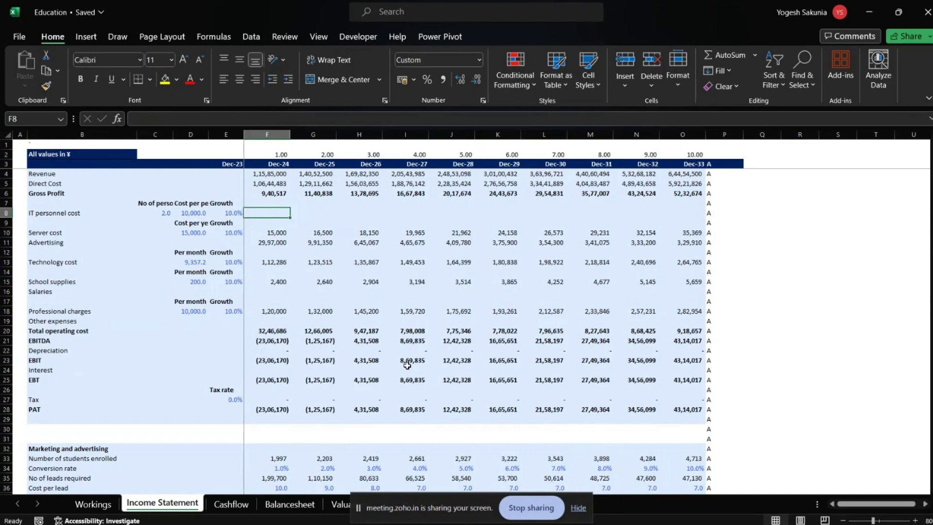
# - Calculate the Dec-24 IT personnel cost in F8 as persons times cost per person with compounded growth, =C8*D8*(1+E8)^(F2-1)
pyautogui.write('=')
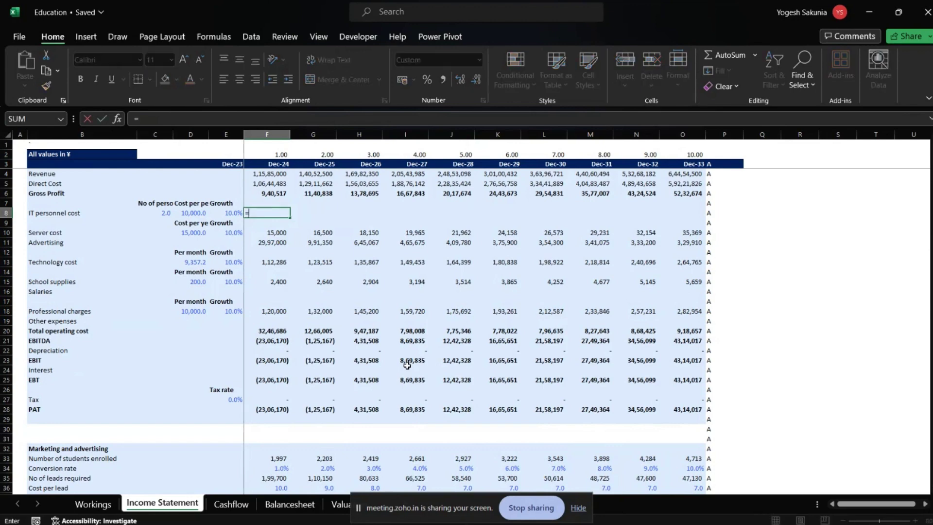
pyautogui.press('Left')
pyautogui.press('Left')
pyautogui.press('Left')
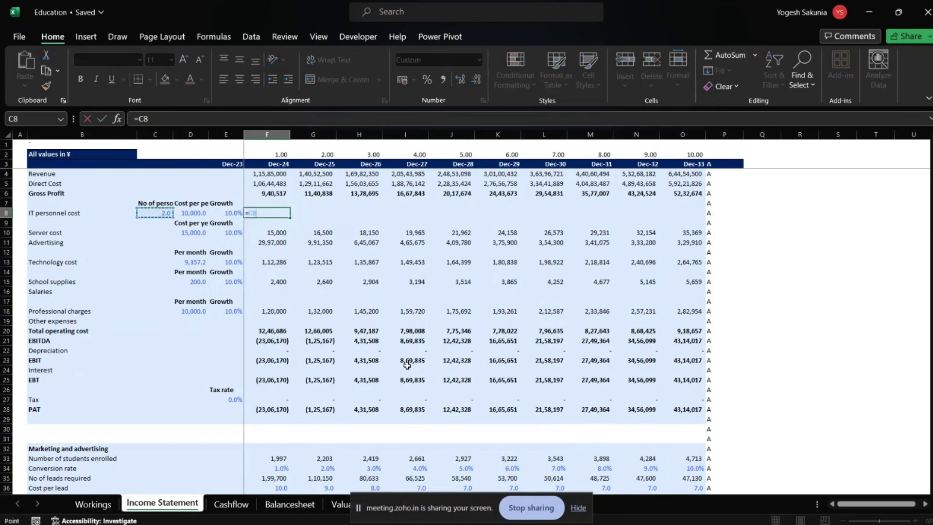
pyautogui.write('*')
pyautogui.press('Left')
pyautogui.press('Left')
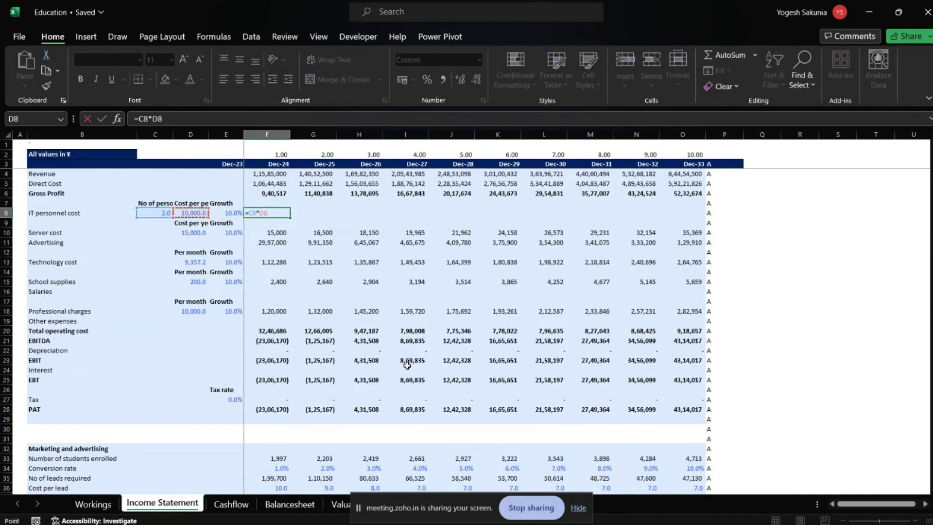
pyautogui.write('*(1+')
pyautogui.press('Left')
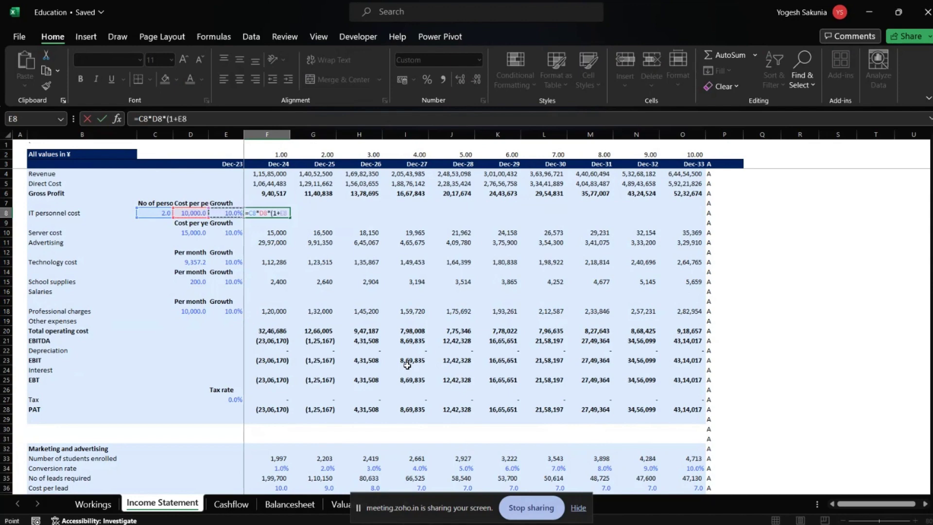
pyautogui.write(')^(')
pyautogui.press('Up')
pyautogui.press('Up')
pyautogui.press('Up')
pyautogui.press('Up')
pyautogui.press('Up')
pyautogui.press('Up')
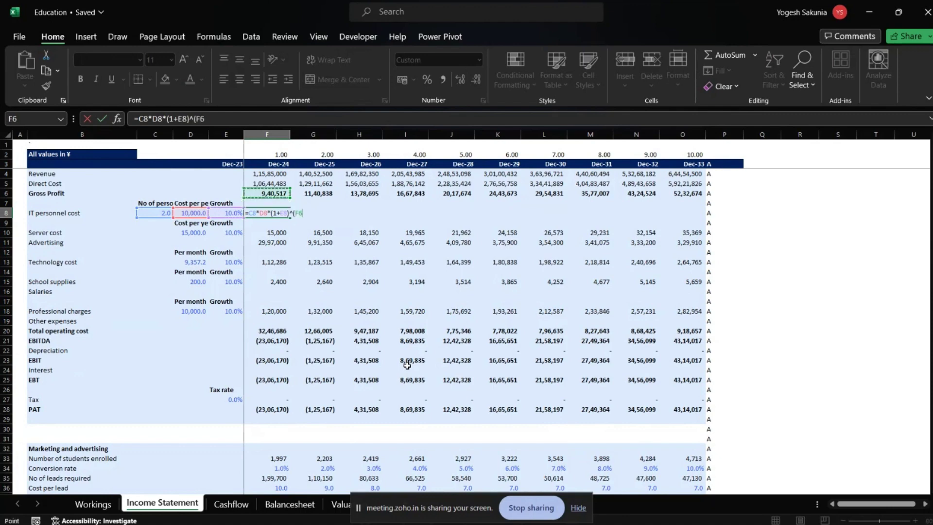
pyautogui.write('-1')
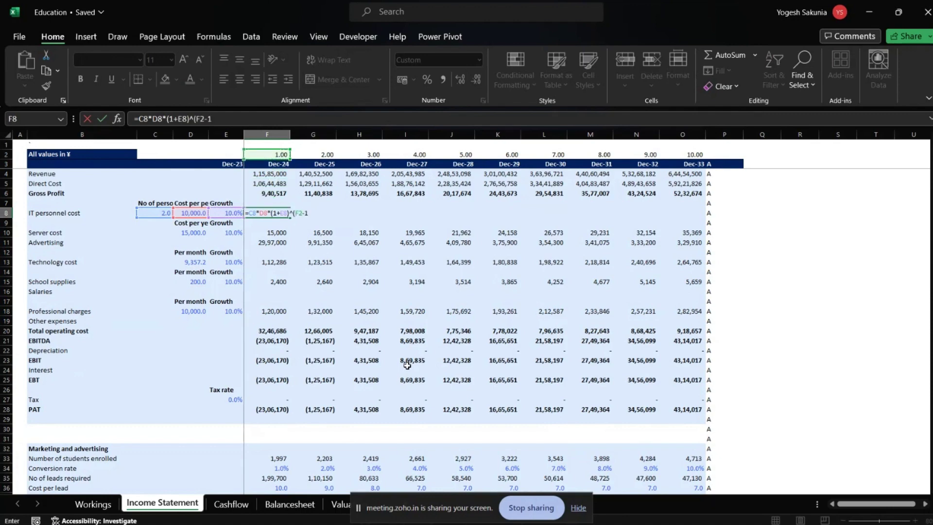
pyautogui.write(')')
pyautogui.press('Return')
pyautogui.press('Up')
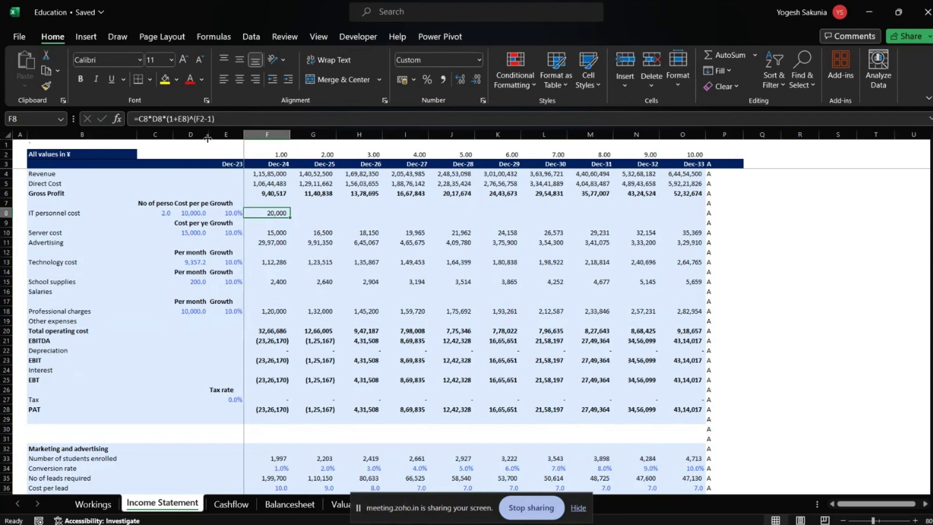
# - Anchor the references in the Dec-24 IT personnel cost formula so it reads =$C8*$D8*(1+$E8)^(F$2-1)
pyautogui.click(138, 118)
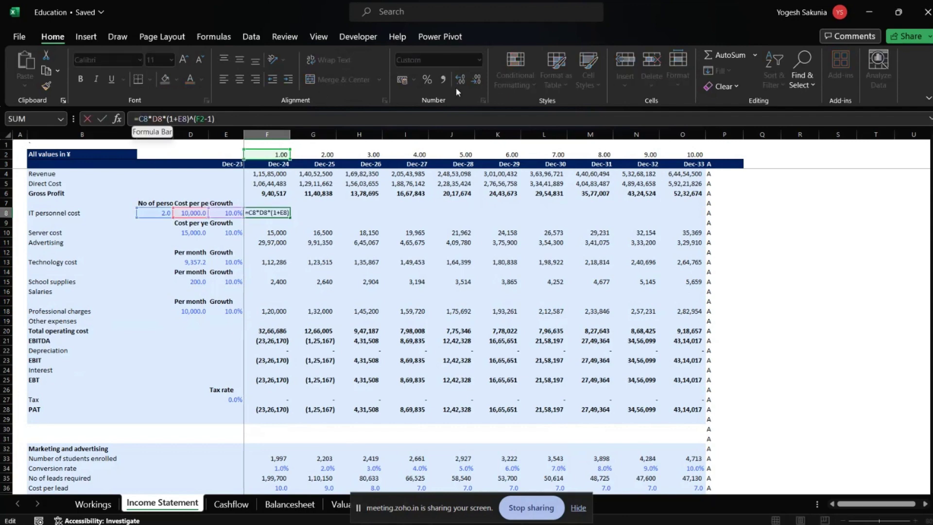
pyautogui.write('$C8*')
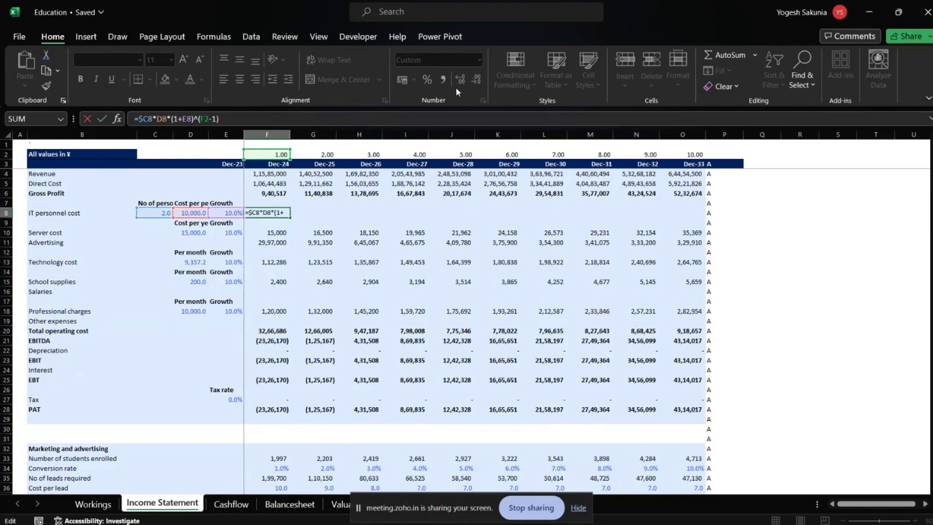
pyautogui.write('$')
pyautogui.press('Right')
pyautogui.press('Right')
pyautogui.press('Right')
pyautogui.press('Right')
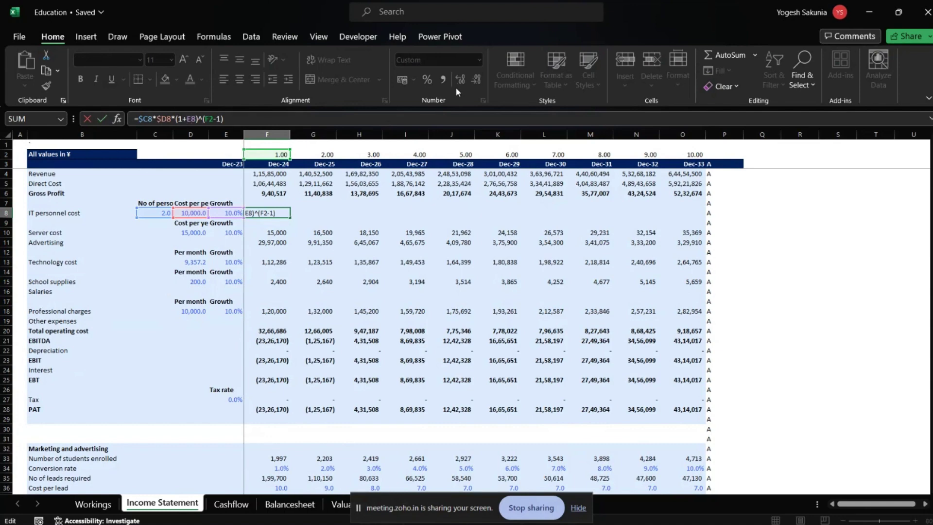
pyautogui.write('$C8*$')
pyautogui.press('Return')
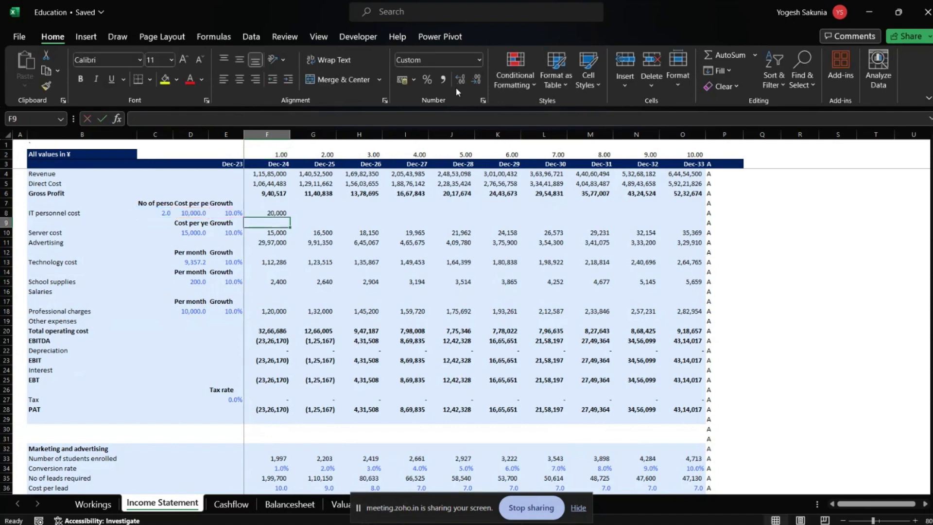
# - Fill the IT personnel cost formula across row 8 from Dec-24 through Dec-33
pyautogui.press('Up')
pyautogui.hotkey('ctrl', 'shift', 'Right')
pyautogui.hotkey('shift', 'Left')
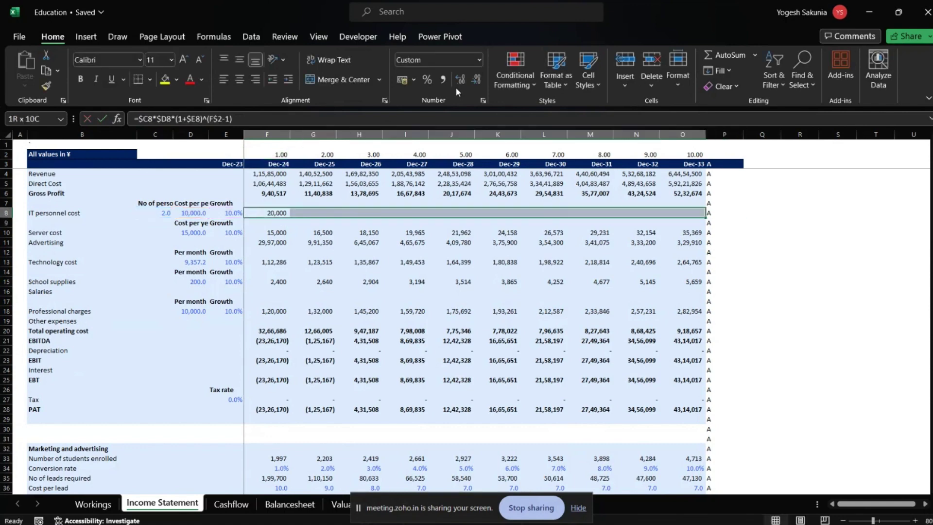
pyautogui.hotkey('ctrl', 'r')
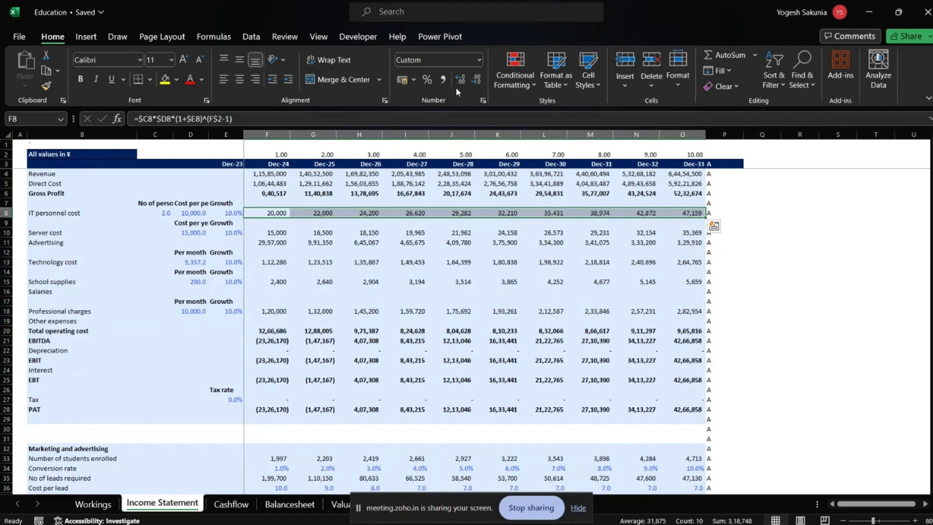
# - Examine the Dec-24 operating cost formulas below IT personnel cost, down through the depreciation row
pyautogui.press('Down')
pyautogui.press('Down')
pyautogui.press('Down')
pyautogui.press('Down')
pyautogui.press('Down')
pyautogui.press('Down')
pyautogui.press('Down')
pyautogui.press('Down')
pyautogui.press('Down')
pyautogui.press('Down')
pyautogui.press('Down')
pyautogui.press('Down')
pyautogui.press('Down')
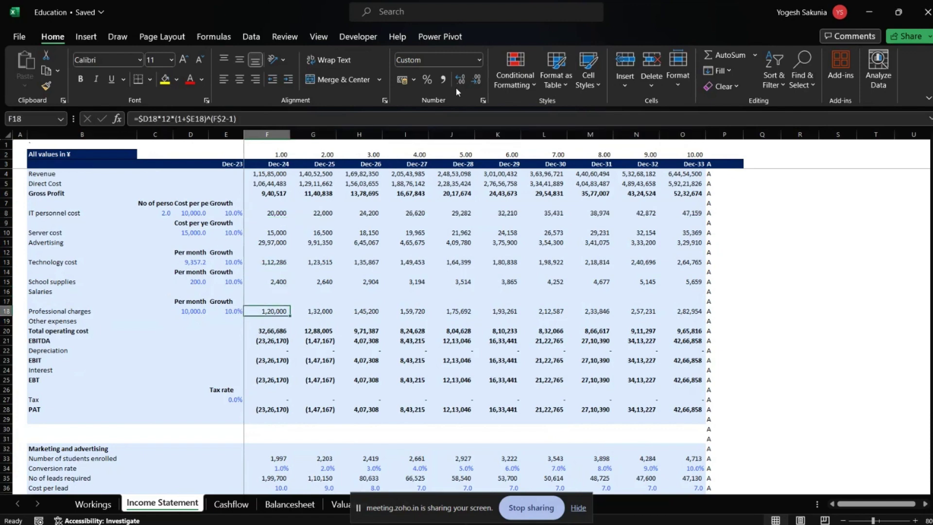
pyautogui.press('Down')
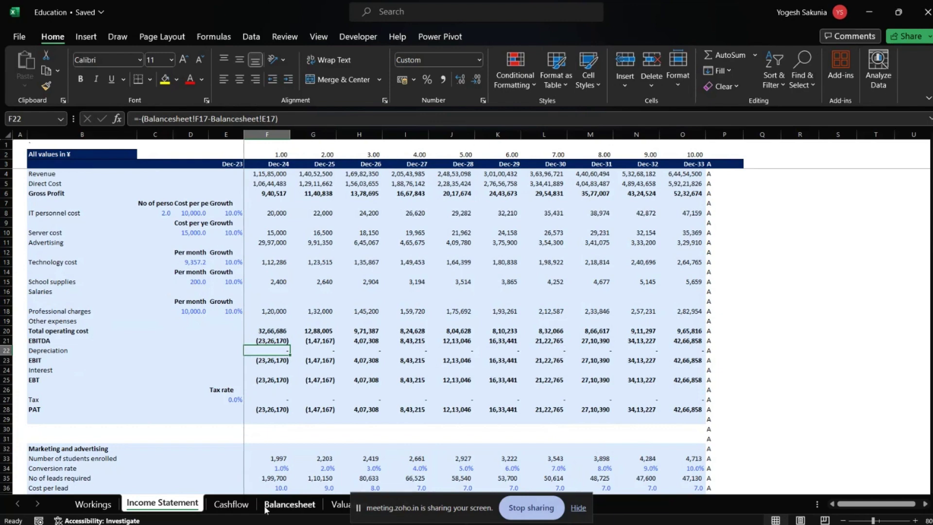
# - On the Balancesheet sheet, calculate Dec-24 share capital in F5 as the prior balance plus the cashflow equity, =E5+Cashflow!F13
pyautogui.click(290, 511)
pyautogui.press('Up')
pyautogui.press('Up')
pyautogui.press('Up')
pyautogui.press('Up')
pyautogui.press('Up')
pyautogui.press('Up')
pyautogui.press('Up')
pyautogui.press('Up')
pyautogui.press('Up')
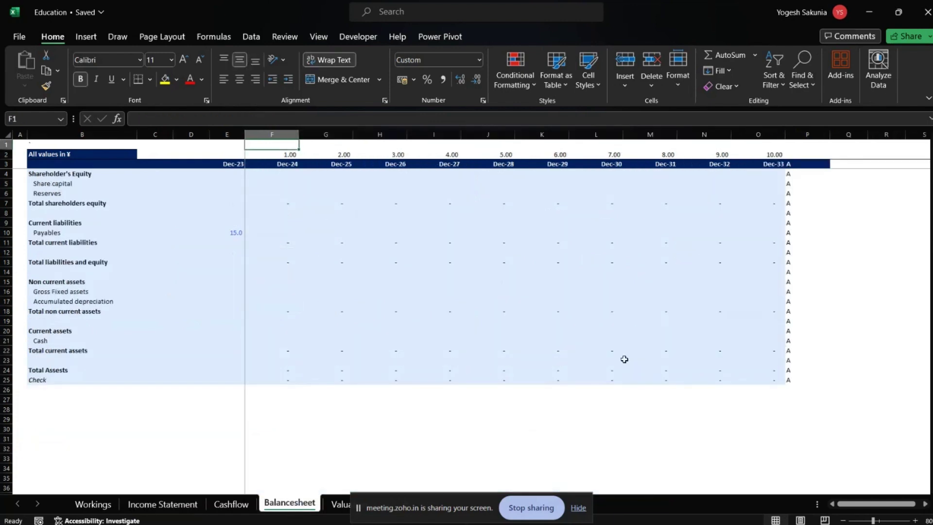
pyautogui.press('Down')
pyautogui.press('Down')
pyautogui.press('Down')
pyautogui.press('Left')
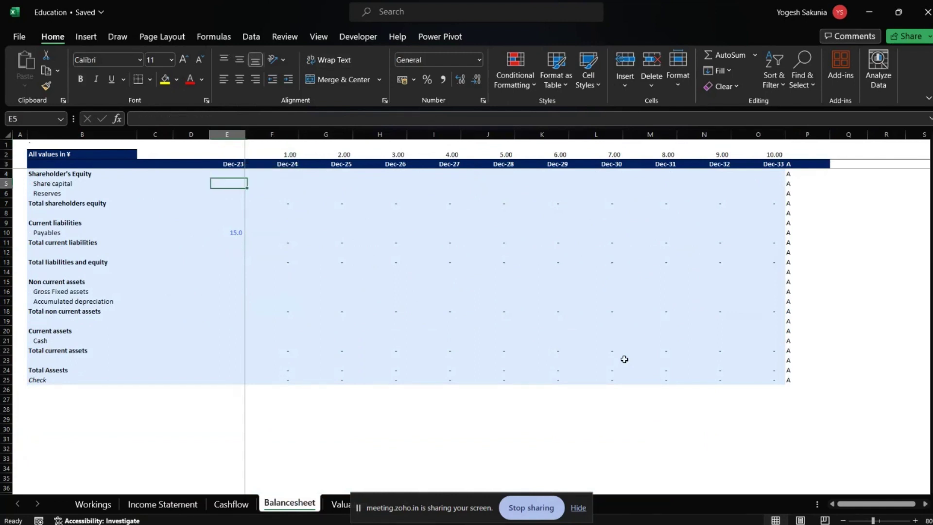
pyautogui.press('Right')
pyautogui.press('Right')
pyautogui.press('Left')
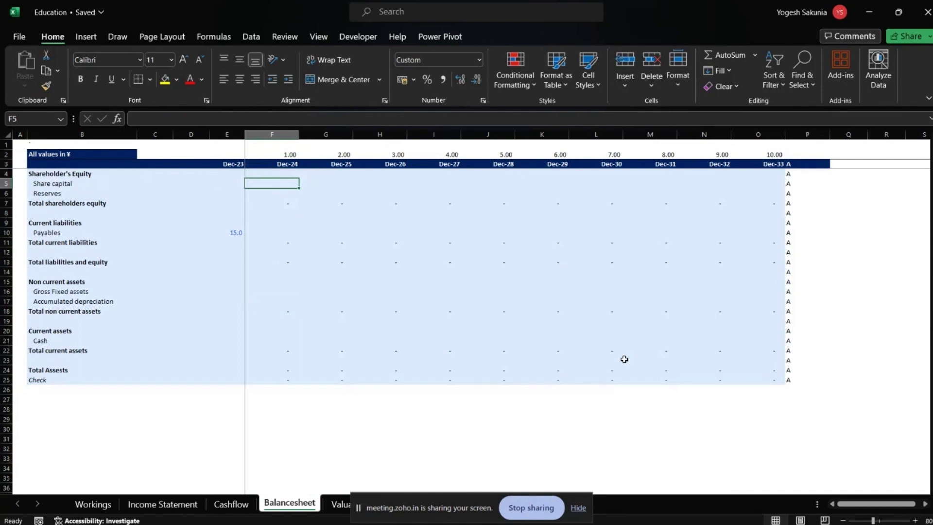
pyautogui.write('=')
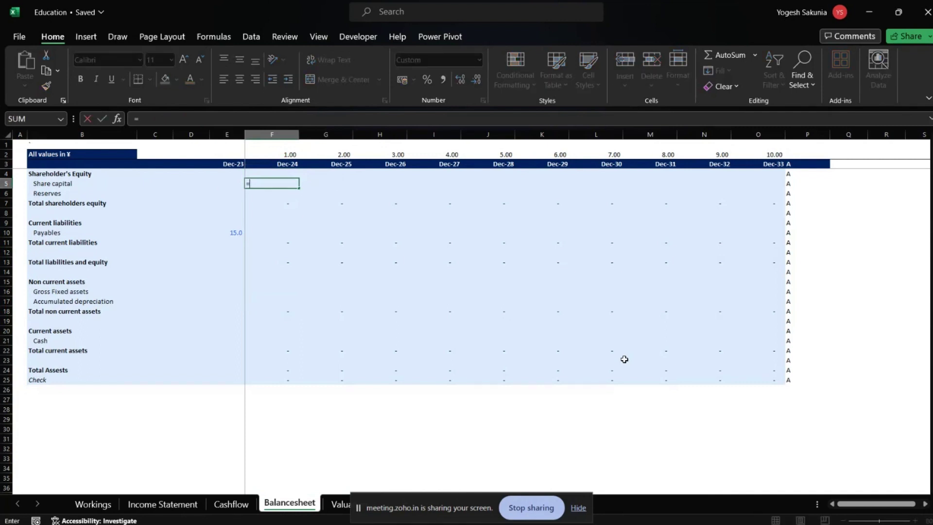
pyautogui.press('Left')
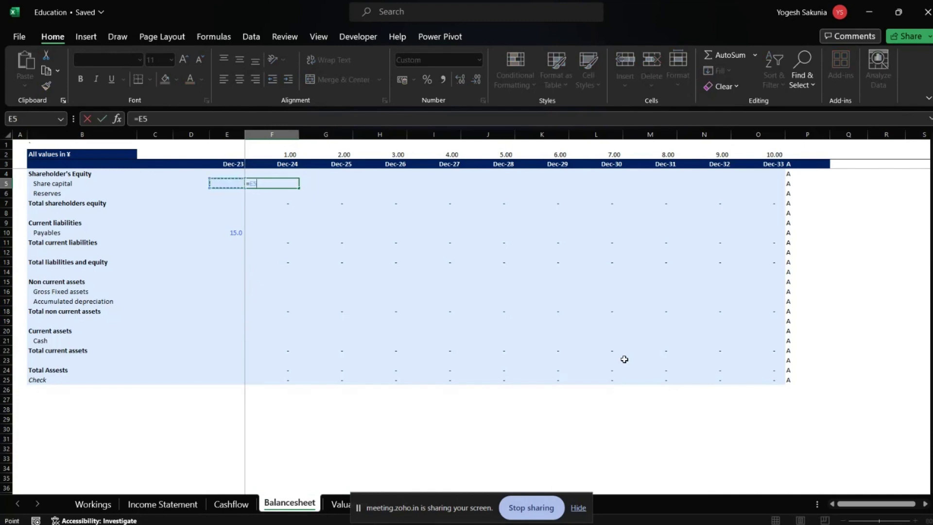
pyautogui.write('+')
pyautogui.click(236, 506)
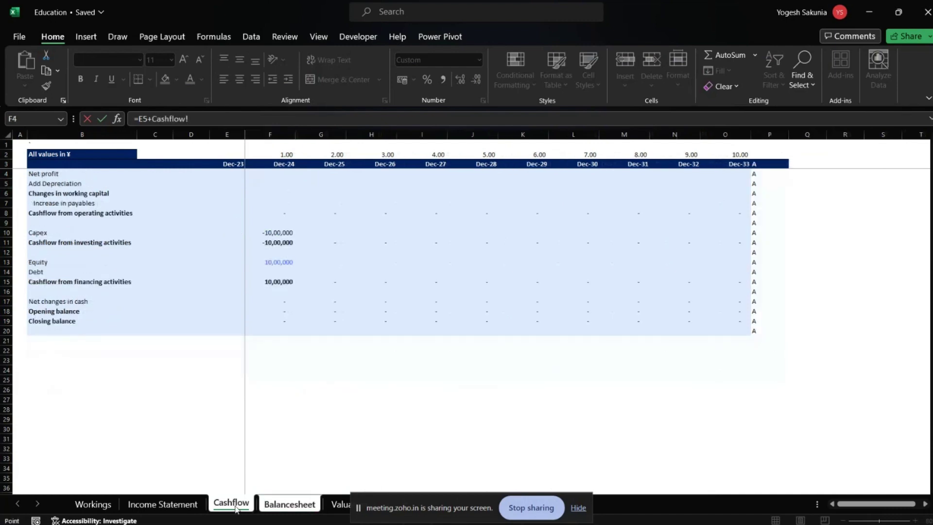
pyautogui.click(276, 263)
pyautogui.press('Return')
pyautogui.press('Up')
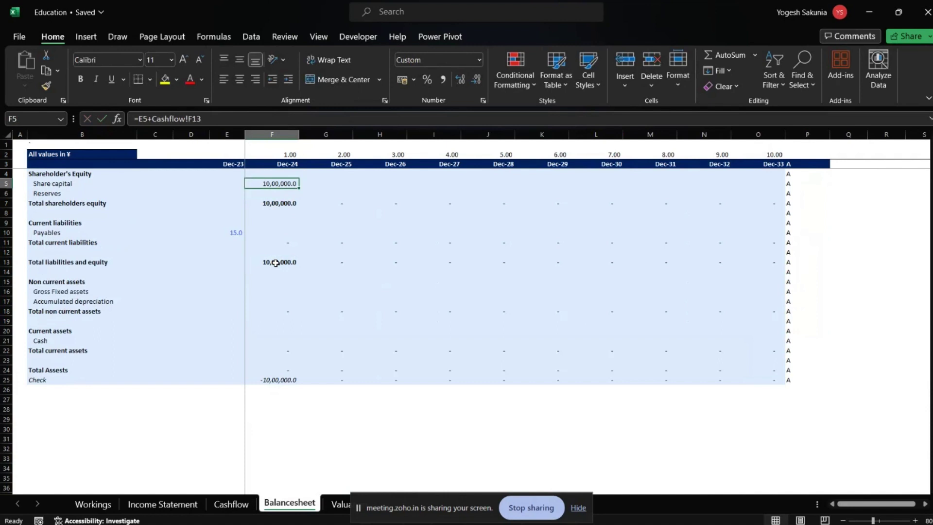
# - Fill the share capital formula across row 5 from Dec-24 through Dec-33
pyautogui.hotkey('ctrl', 'shift', 'Right')
pyautogui.hotkey('shift', 'Left')
pyautogui.hotkey('ctrl', 'r')
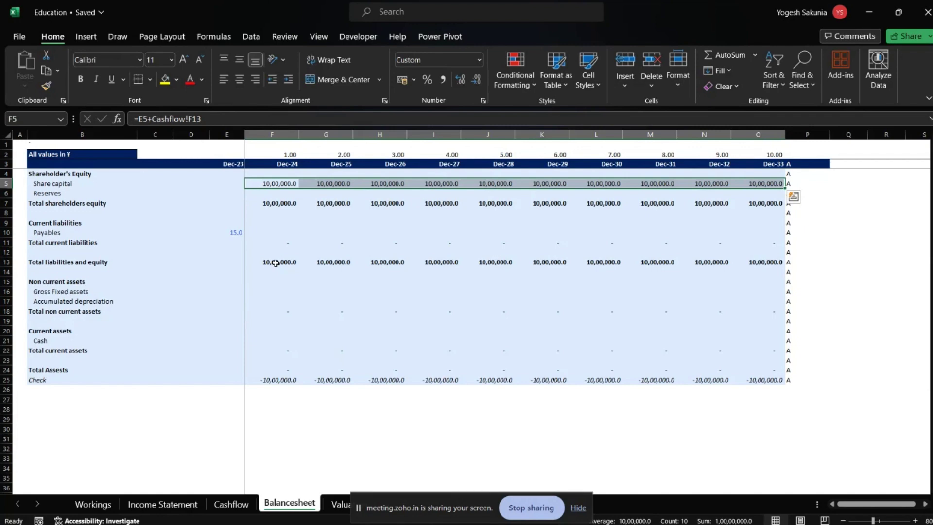
# - Review the share capital formulas year by year across row 5 of the balance sheet
pyautogui.press('Left')
pyautogui.press('Right')
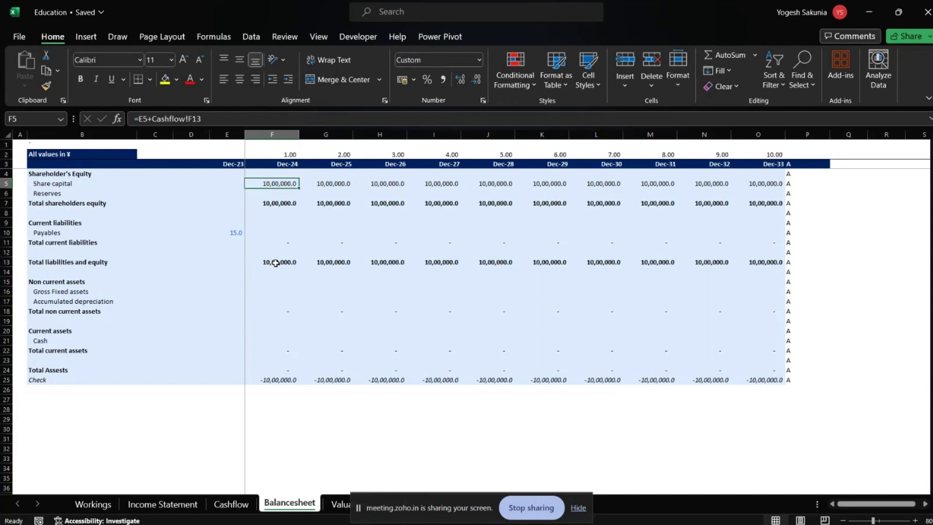
pyautogui.press('Right')
pyautogui.press('Right')
pyautogui.press('Right')
pyautogui.press('Right')
pyautogui.press('Right')
pyautogui.press('Right')
pyautogui.press('Right')
pyautogui.press('Right')
pyautogui.press('Right')
pyautogui.press('Right')
pyautogui.press('Right')
pyautogui.press('Right')
pyautogui.press('Right')
pyautogui.press('Right')
pyautogui.press('Left')
pyautogui.press('Left')
pyautogui.press('Left')
pyautogui.press('Left')
pyautogui.press('Left')
pyautogui.press('Left')
pyautogui.press('Left')
pyautogui.press('Left')
pyautogui.press('Left')
pyautogui.press('Left')
pyautogui.press('Left')
pyautogui.press('Left')
pyautogui.press('Left')
pyautogui.press('Left')
pyautogui.press('Left')
pyautogui.press('Left')
pyautogui.press('Left')
pyautogui.press('Left')
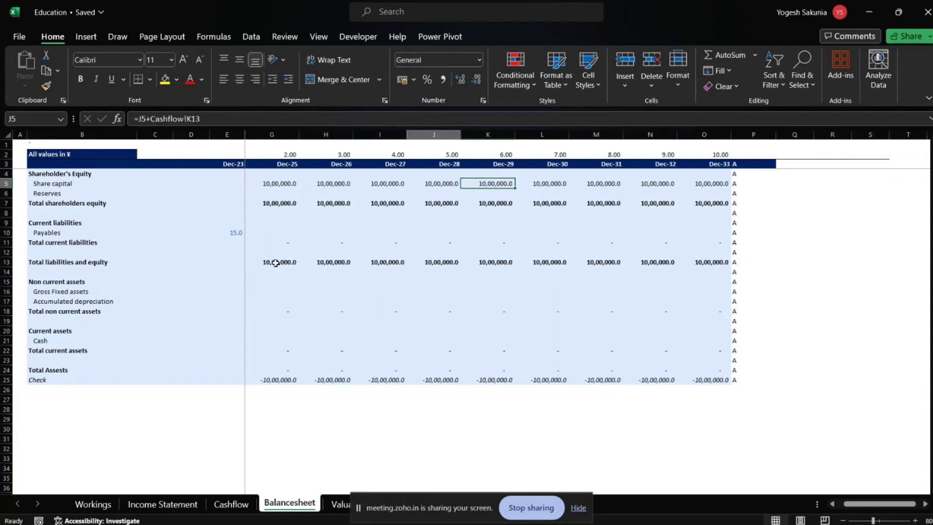
pyautogui.press('Right')
pyautogui.press('Right')
pyautogui.press('Right')
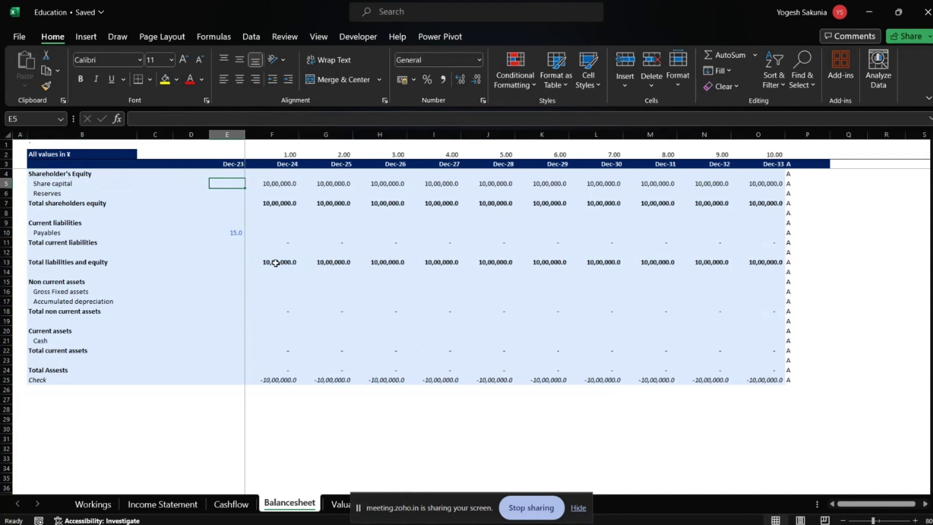
# - Calculate Dec-24 reserves in F6 as the prior balance plus profit after tax, =E6+'Income Statement'!F28
pyautogui.press('Down')
pyautogui.press('Right')
pyautogui.press('Left')
pyautogui.press('Left')
pyautogui.press('Left')
pyautogui.press('Left')
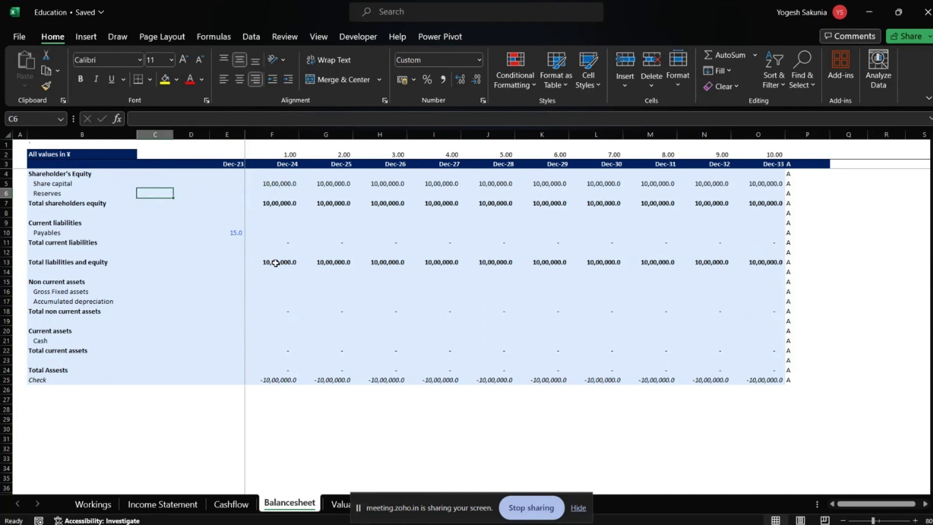
pyautogui.press('Right')
pyautogui.press('Right')
pyautogui.press('Right')
pyautogui.press('Right')
pyautogui.press('Right')
pyautogui.press('Left')
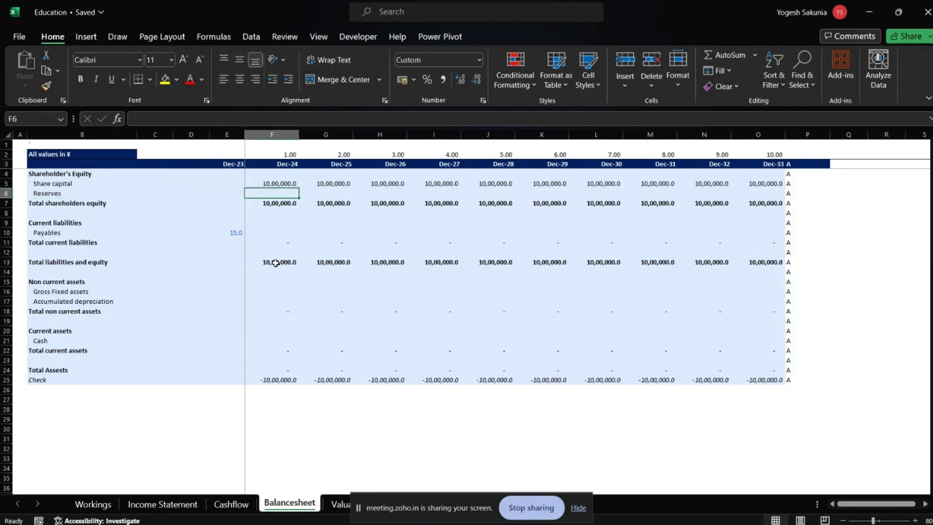
pyautogui.write('=')
pyautogui.press('Left')
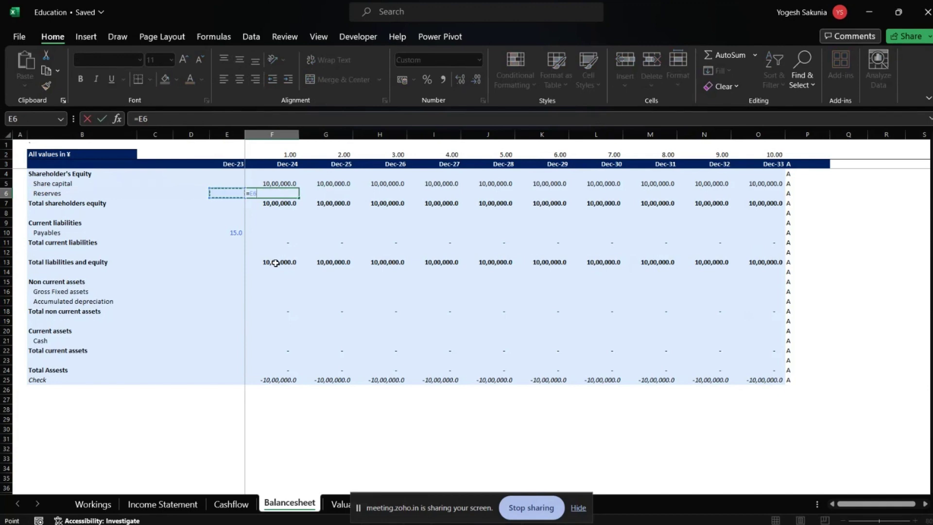
pyautogui.write('+')
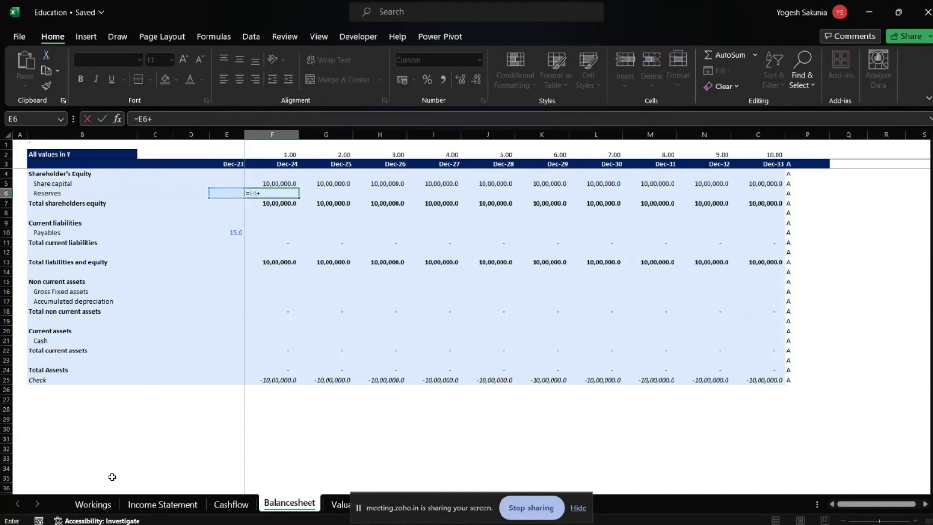
pyautogui.click(157, 505)
pyautogui.click(255, 404)
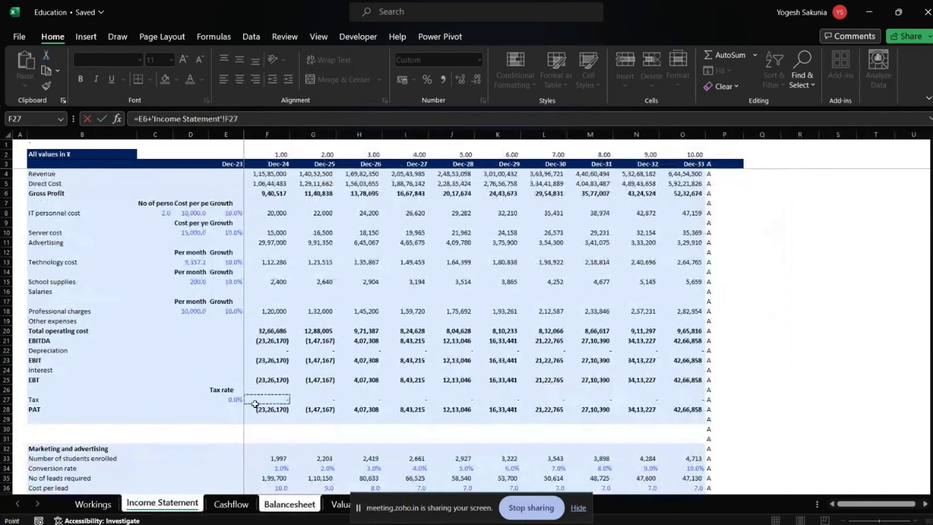
pyautogui.press('Down')
pyautogui.press('Return')
pyautogui.press('Up')
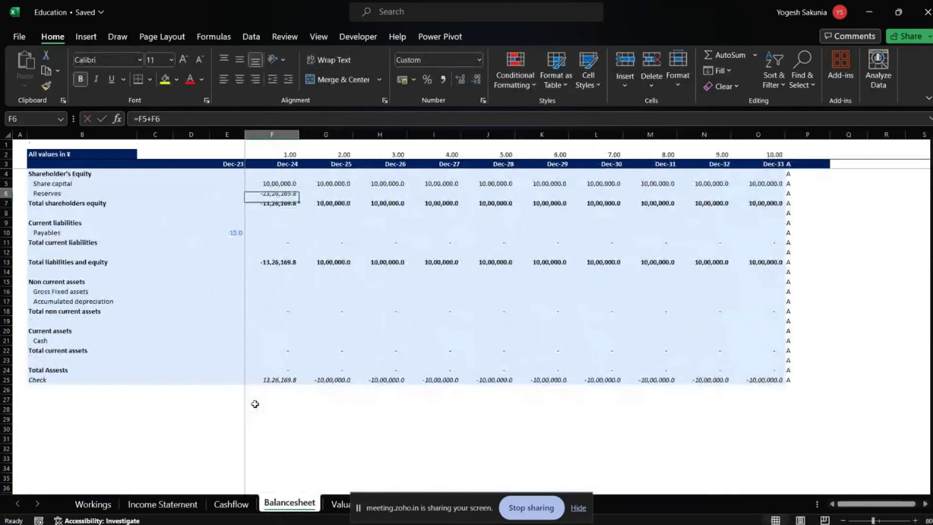
# - Fill the reserves formula across row 6 from Dec-24 through Dec-33
pyautogui.hotkey('ctrl', 'shift', 'Right')
pyautogui.hotkey('shift', 'Left')
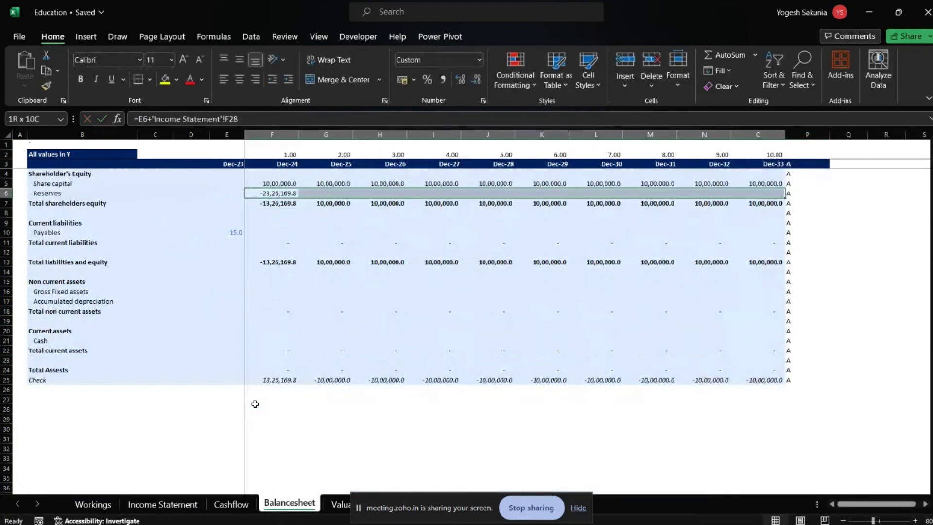
pyautogui.hotkey('ctrl', 'r')
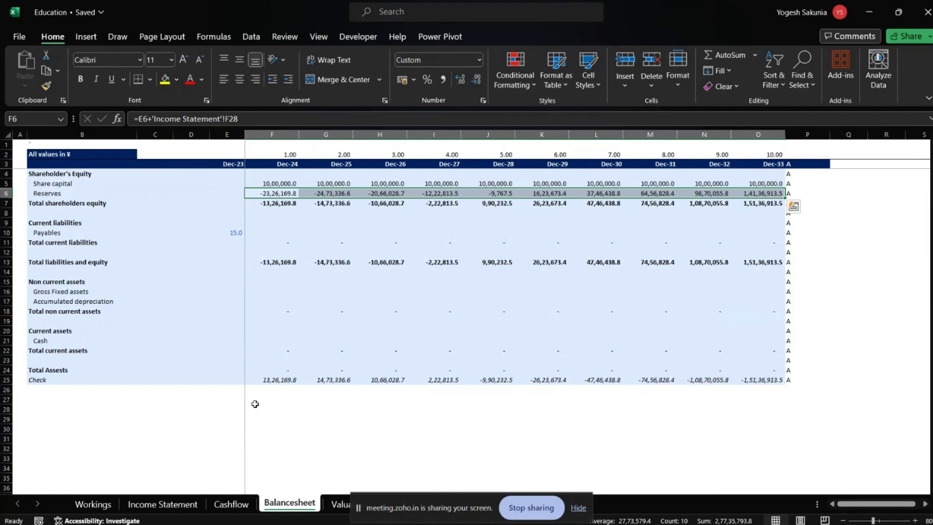
# - Examine the Payables row on the Balancesheet, including its days assumption in E10
pyautogui.press('Down')
pyautogui.press('Down')
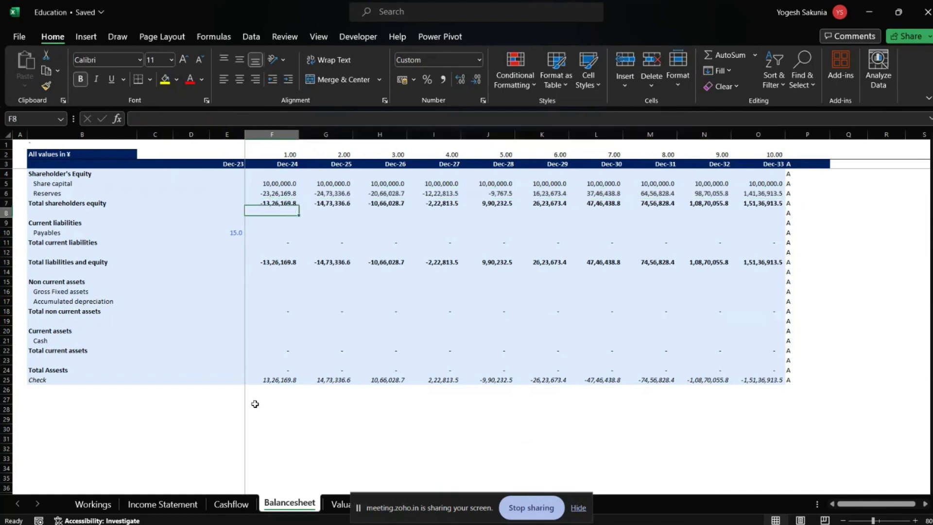
pyautogui.press('Down')
pyautogui.press('Down')
pyautogui.press('Left')
pyautogui.press('Left')
pyautogui.press('Left')
pyautogui.press('Left')
pyautogui.press('Left')
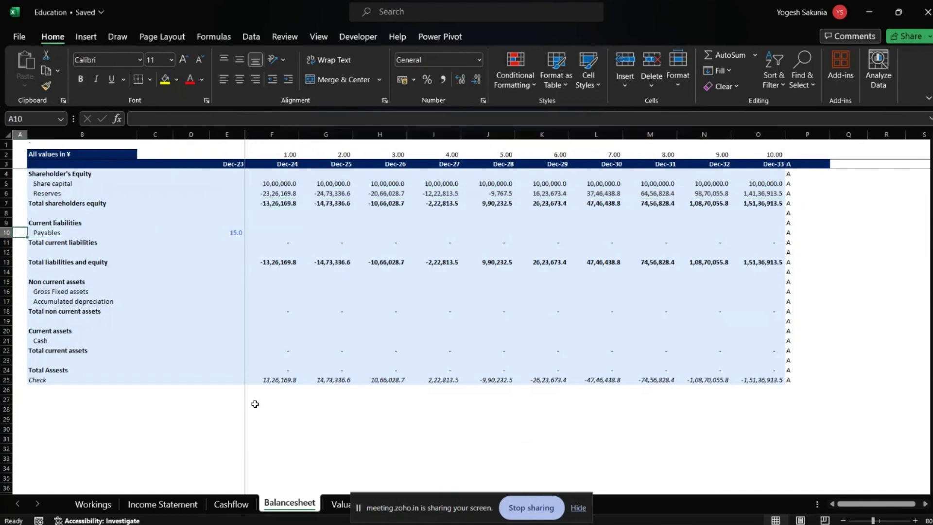
pyautogui.press('Right')
pyautogui.press('Right')
pyautogui.press('Right')
pyautogui.press('Right')
pyautogui.press('Right')
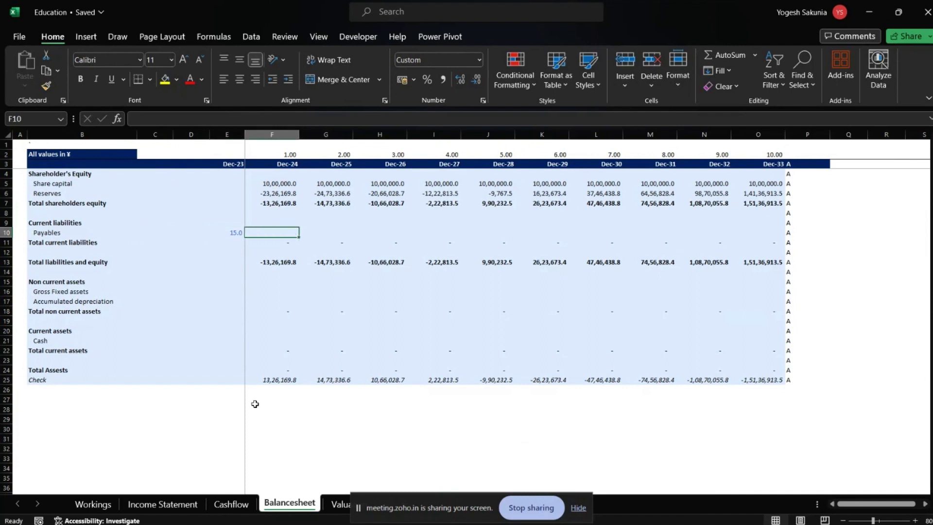
pyautogui.press('Left')
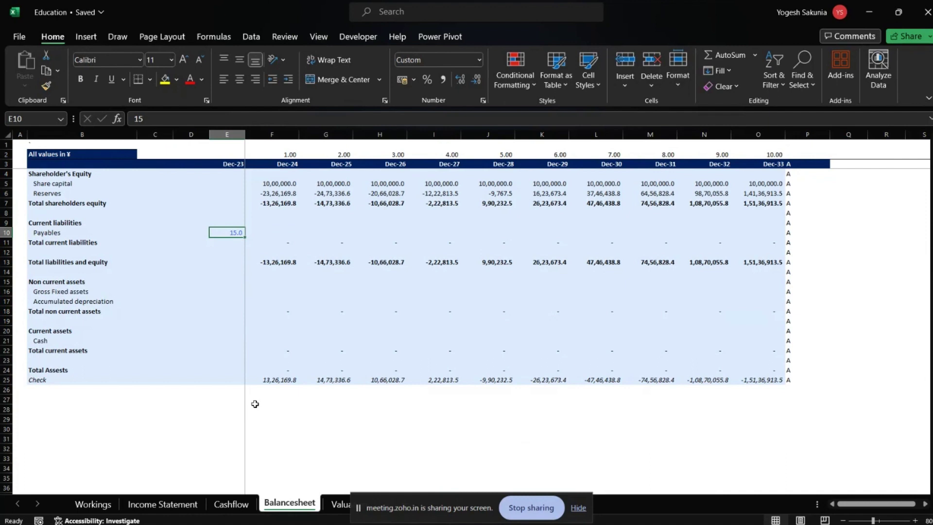
pyautogui.press('Right')
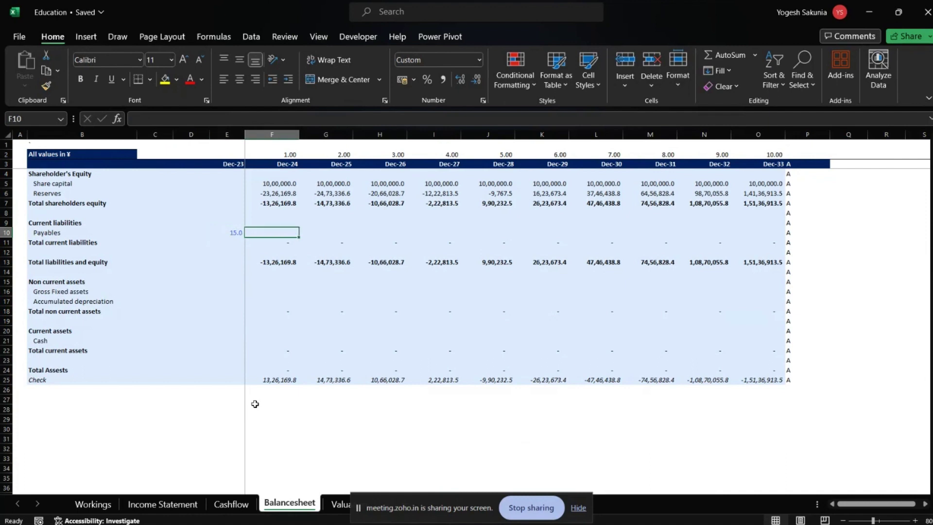
# - Review the Cashflow and Income Statement sheets for the cost lines behind payables, returning to the Balancesheet's Dec-24 Payables cell
pyautogui.hotkey('ctrl', 'pageup')
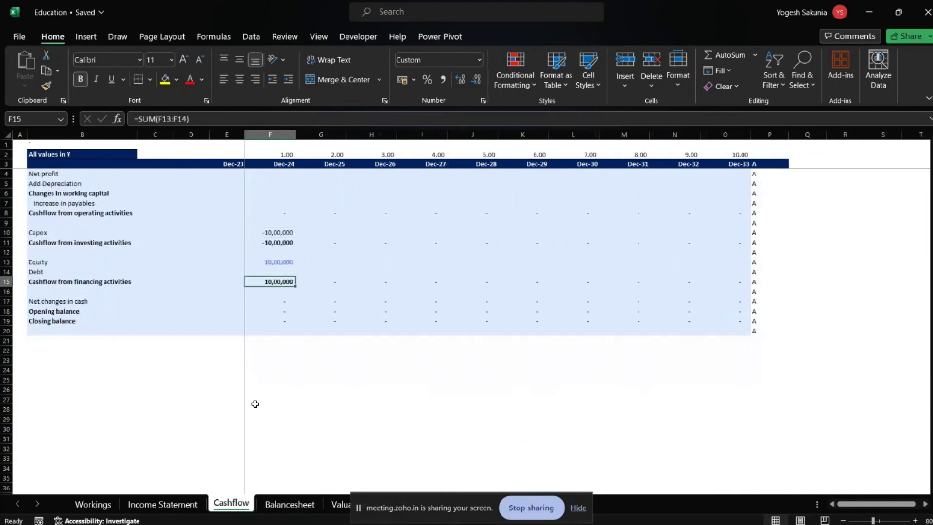
pyautogui.hotkey('ctrl', 'pageup')
pyautogui.press('Up')
pyautogui.press('Up')
pyautogui.press('Up')
pyautogui.press('Up')
pyautogui.press('Up')
pyautogui.press('Up')
pyautogui.press('Up')
pyautogui.press('Up')
pyautogui.press('Up')
pyautogui.press('Up')
pyautogui.press('Up')
pyautogui.press('Up')
pyautogui.press('Up')
pyautogui.press('Up')
pyautogui.press('Up')
pyautogui.press('Up')
pyautogui.press('Up')
pyautogui.press('Up')
pyautogui.press('Up')
pyautogui.press('Up')
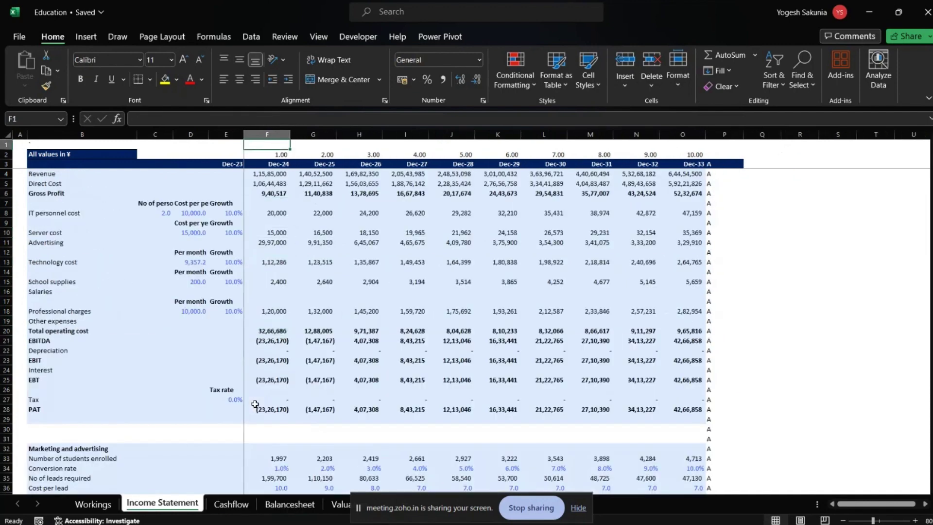
pyautogui.hotkey('ctrl', 'pagedown')
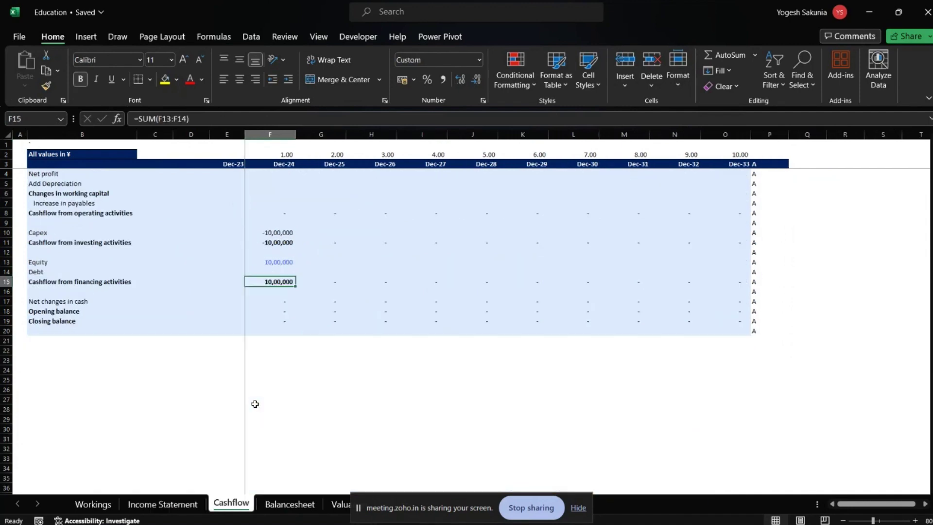
pyautogui.hotkey('ctrl', 'pageup')
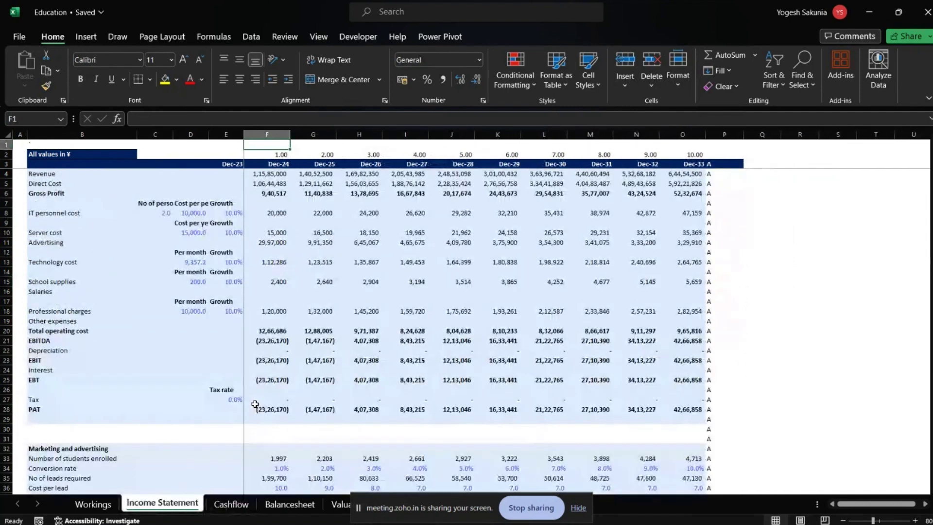
pyautogui.hotkey('ctrl', 'pageup')
pyautogui.hotkey('ctrl', 'pagedown')
pyautogui.hotkey('ctrl', 'pagedown')
pyautogui.hotkey('ctrl', 'pagedown')
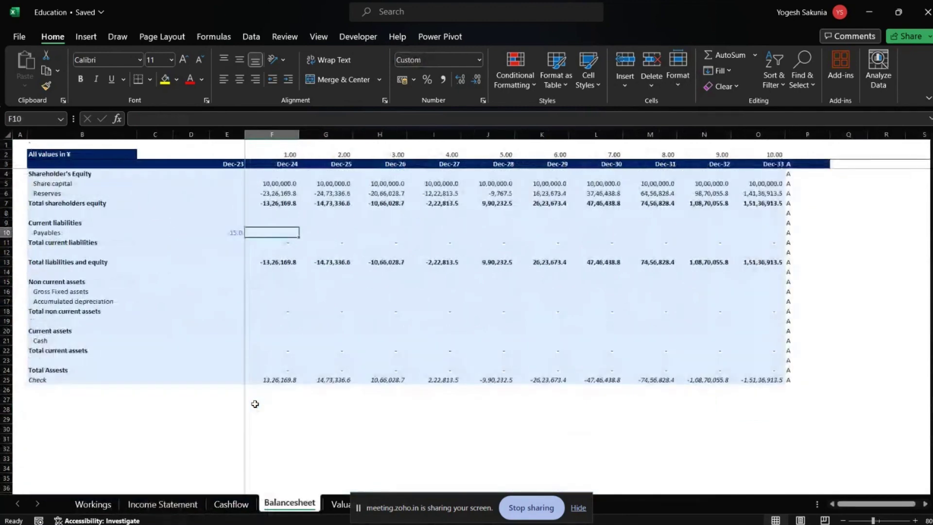
# - Calculate Dec-24 Payables as the Income Statement's Direct Cost plus Total operating cost, multiplied by E10 and divided by 365
pyautogui.write('=(')
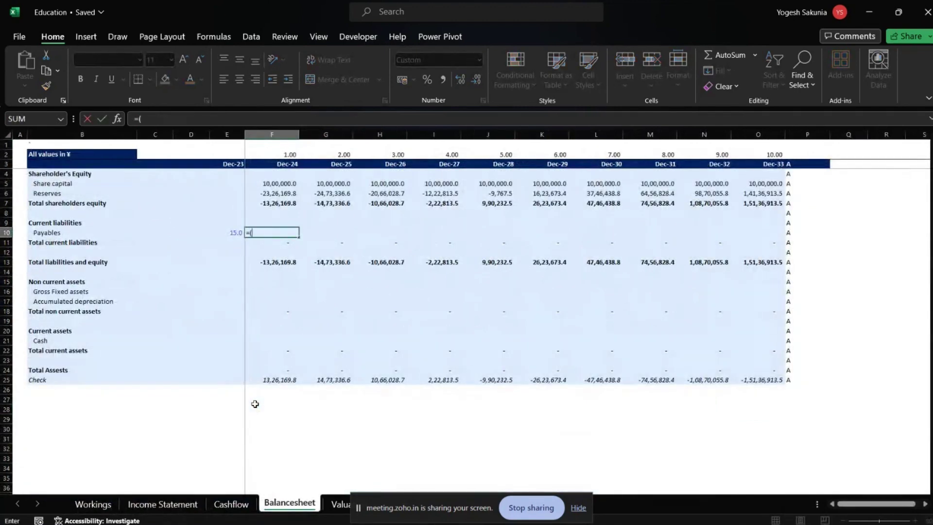
pyautogui.click(167, 504)
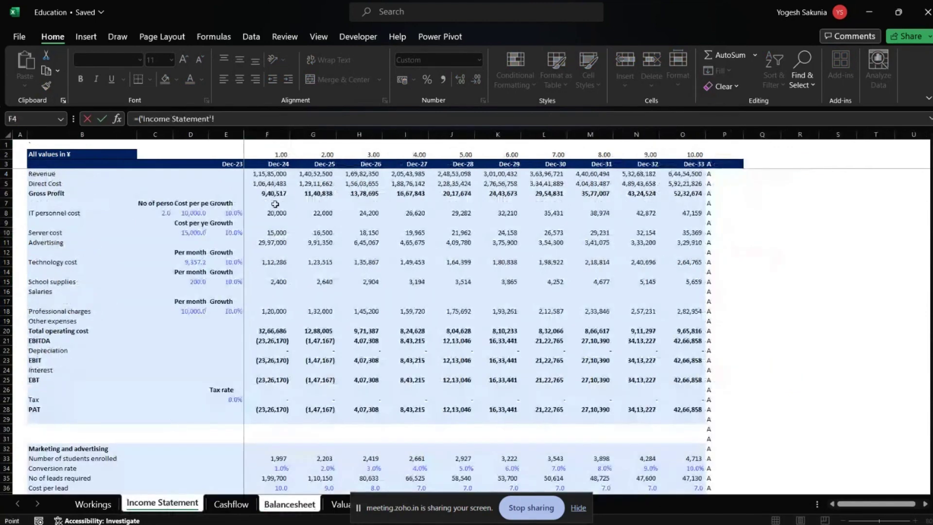
pyautogui.click(267, 180)
pyautogui.write('+')
pyautogui.click(271, 327)
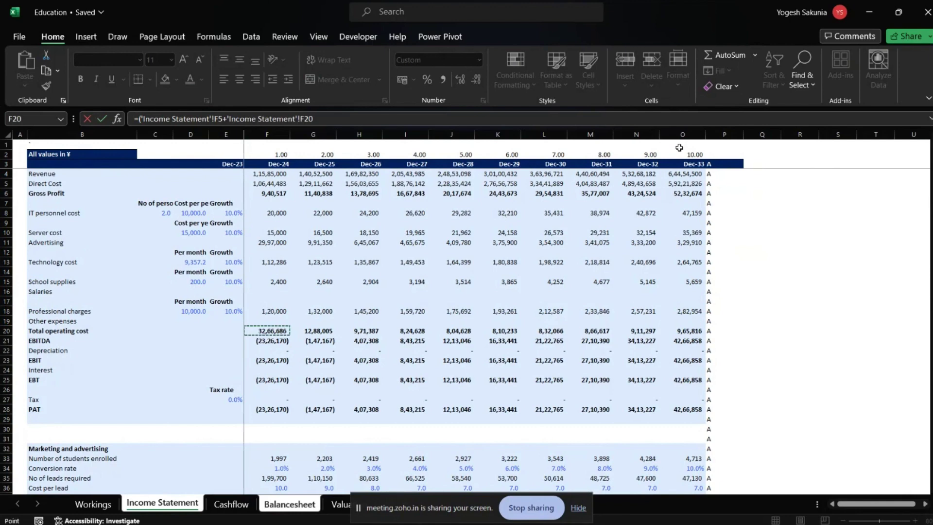
pyautogui.write(')*')
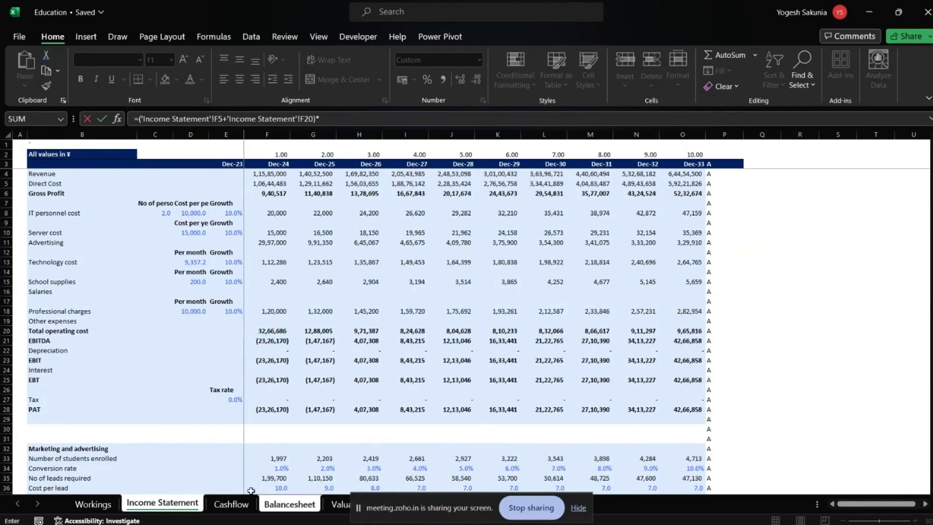
pyautogui.click(272, 502)
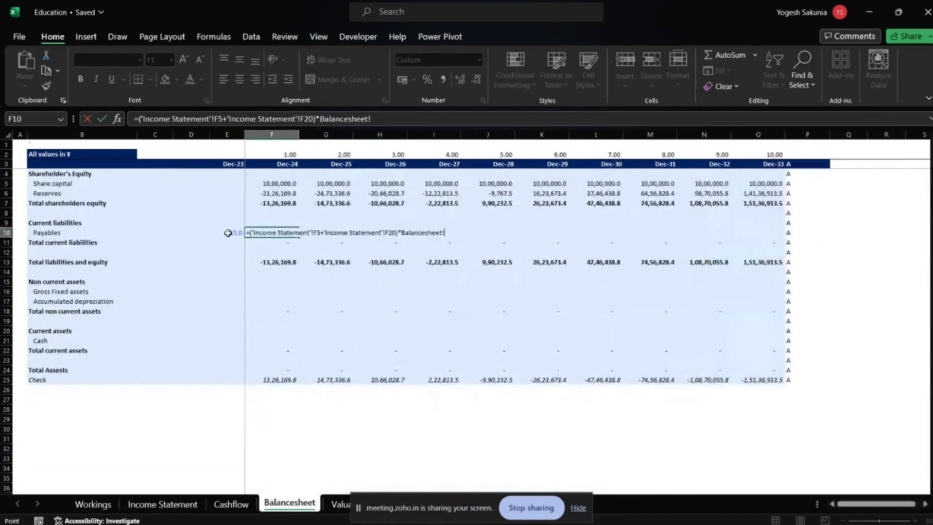
pyautogui.click(228, 232)
pyautogui.write('/365')
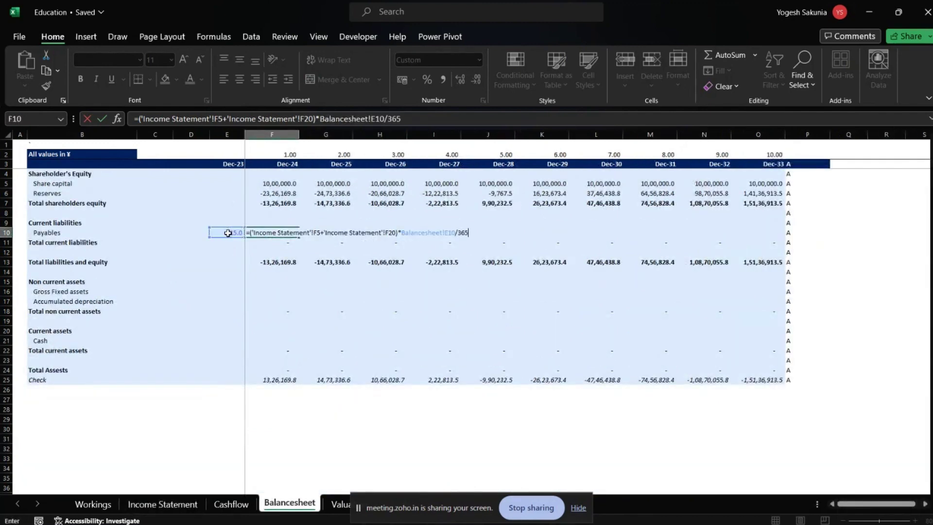
pyautogui.press('Return')
pyautogui.press('Up')
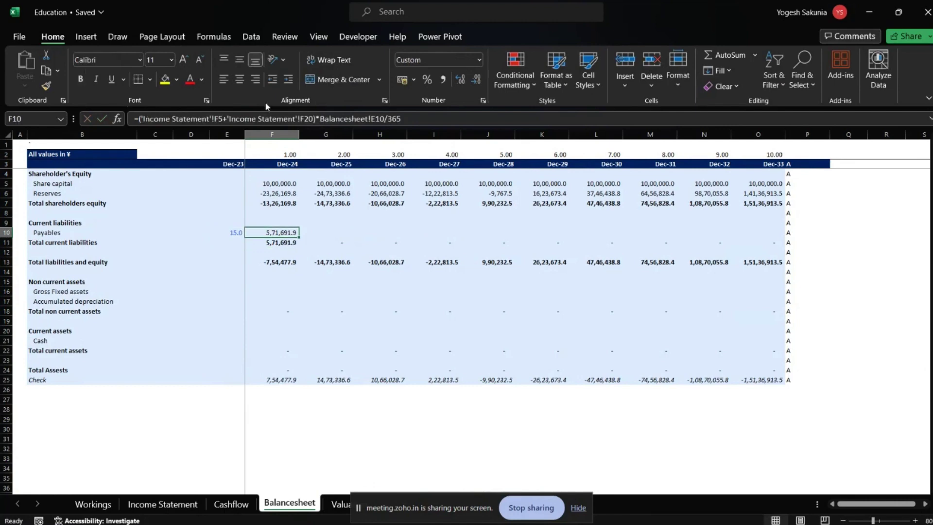
# - Lock the payable days column as $E10 in the Payables formula and fill it across from Dec-24 to Dec-33
pyautogui.click(372, 119)
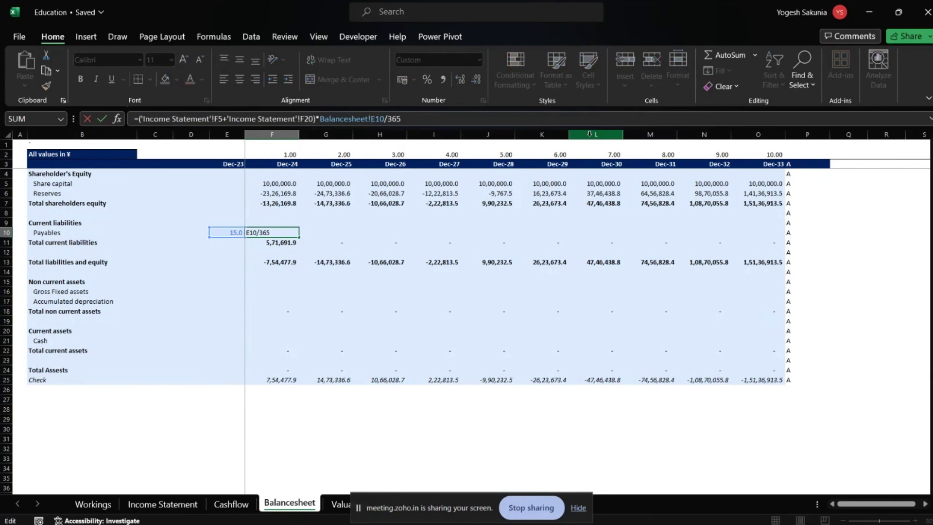
pyautogui.write('$')
pyautogui.hotkey('ctrl', 'Return')
pyautogui.hotkey('ctrl', 'shift', 'Right')
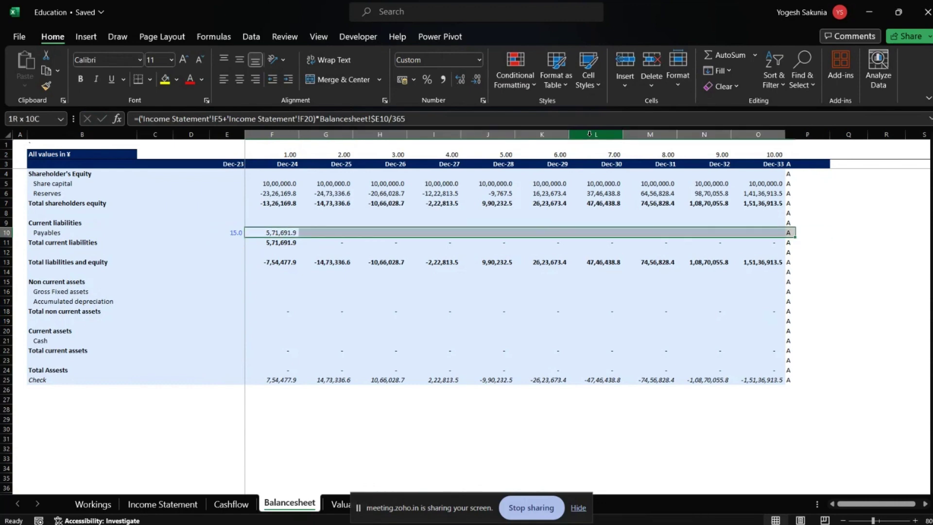
pyautogui.hotkey('shift', 'Left')
pyautogui.hotkey('ctrl', 'r')
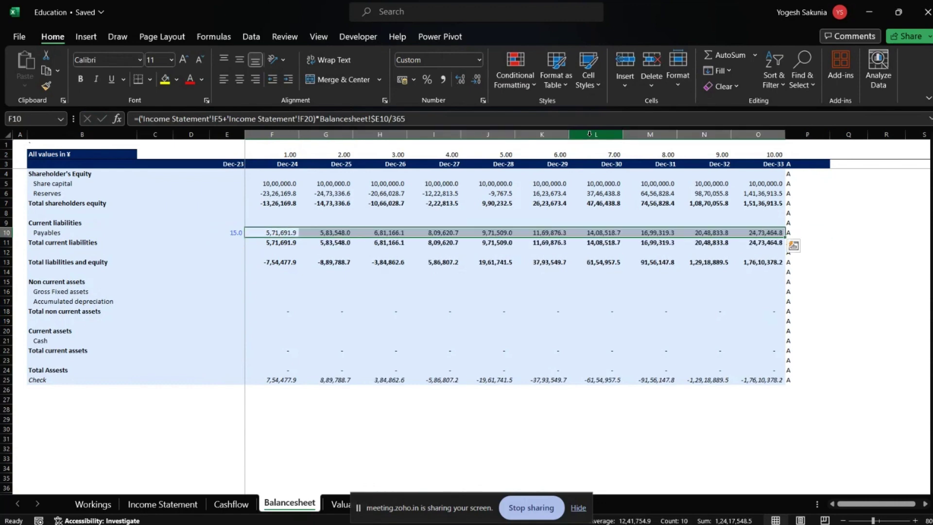
# - Check the payable days assumption and the Total liabilities and equity formulas across the first years
pyautogui.press('Left')
pyautogui.press('Left')
pyautogui.press('Left')
pyautogui.press('Left')
pyautogui.press('Right')
pyautogui.press('Right')
pyautogui.press('Right')
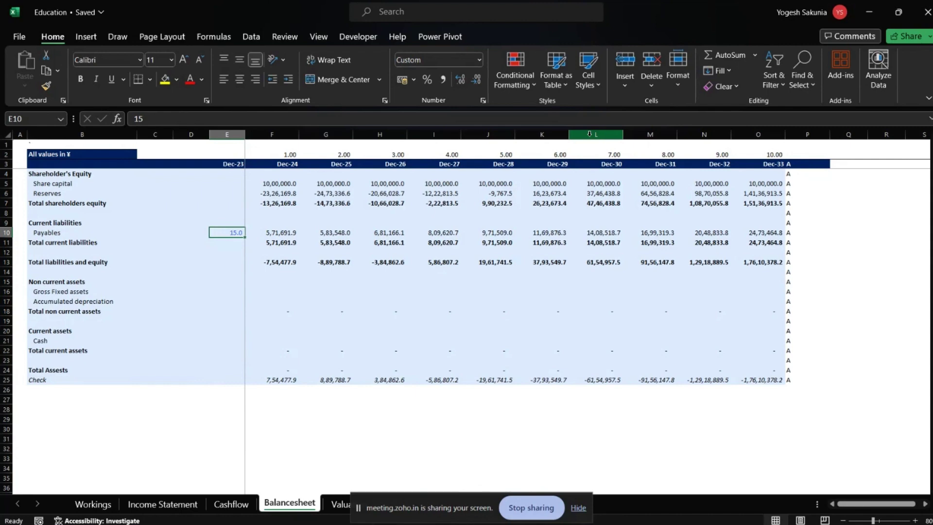
pyautogui.press('Down')
pyautogui.press('Down')
pyautogui.press('Down')
pyautogui.press('Right')
pyautogui.press('Right')
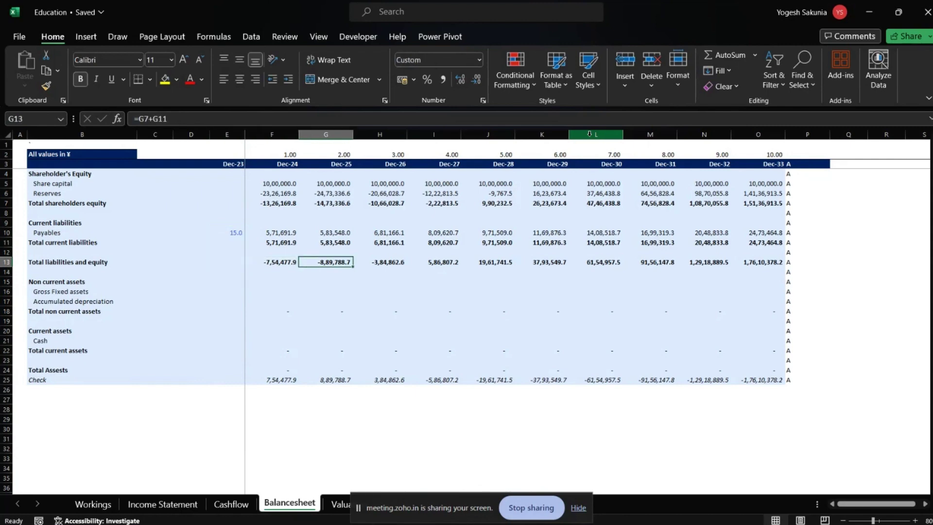
pyautogui.press('Left')
pyautogui.press('Left')
pyautogui.press('Left')
pyautogui.press('Left')
pyautogui.press('Left')
pyautogui.press('Left')
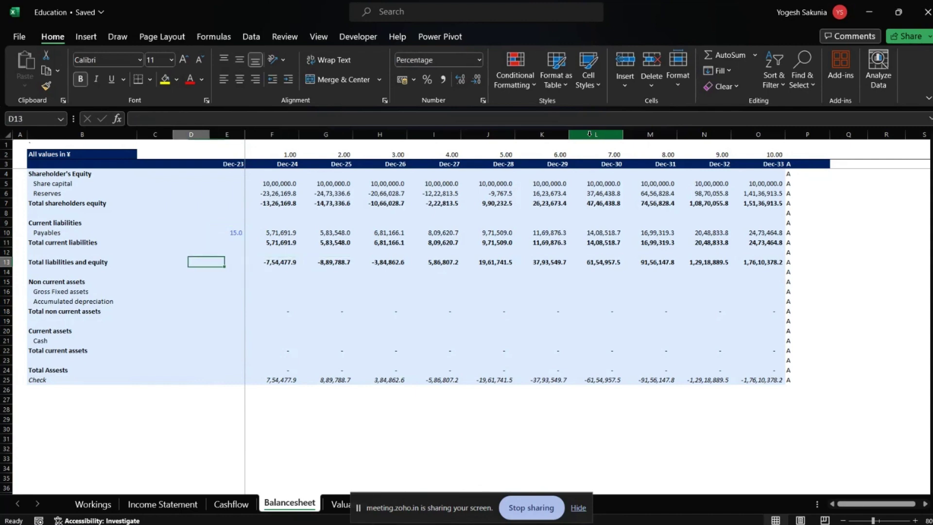
pyautogui.press('Right')
pyautogui.press('Right')
pyautogui.press('Right')
pyautogui.press('Right')
pyautogui.press('Right')
pyautogui.press('Right')
pyautogui.press('Right')
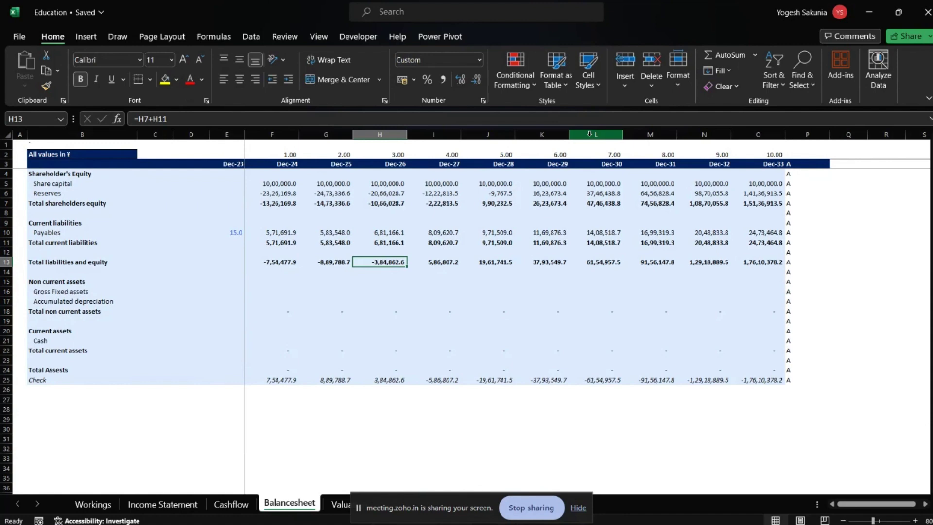
# - Link Dec-24 Gross Fixed assets to the Dec-24 Equity amount on the Cashflow sheet with =Cashflow!F13
pyautogui.press('Down')
pyautogui.press('Down')
pyautogui.press('Down')
pyautogui.press('Down')
pyautogui.press('Up')
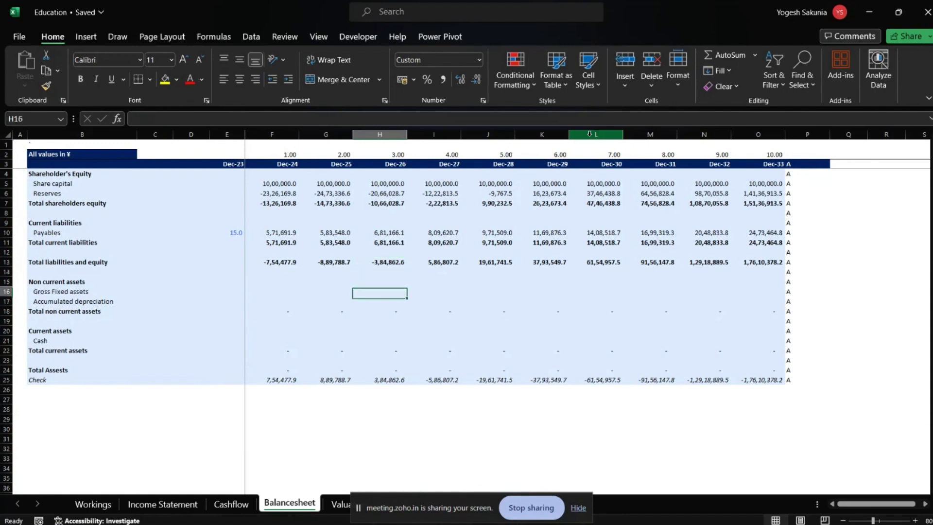
pyautogui.press('Left')
pyautogui.press('Left')
pyautogui.press('Left')
pyautogui.press('Right')
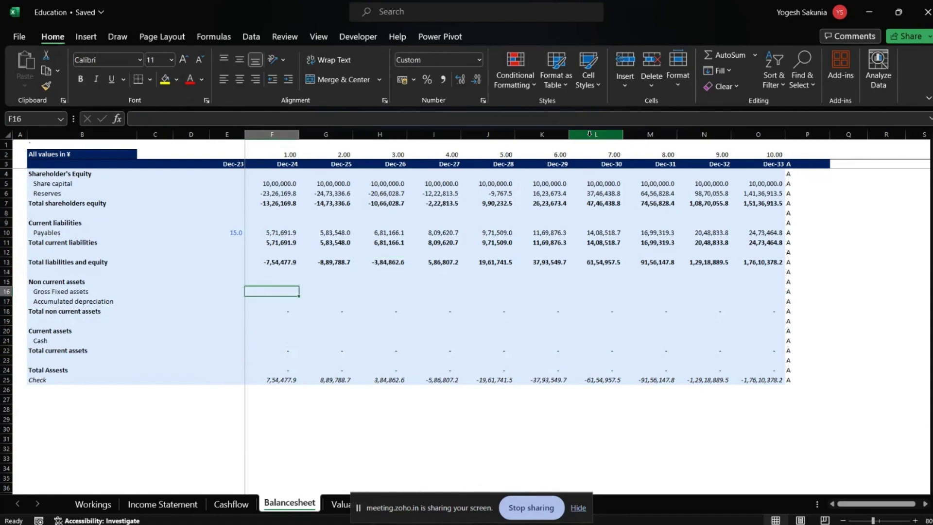
pyautogui.write('=')
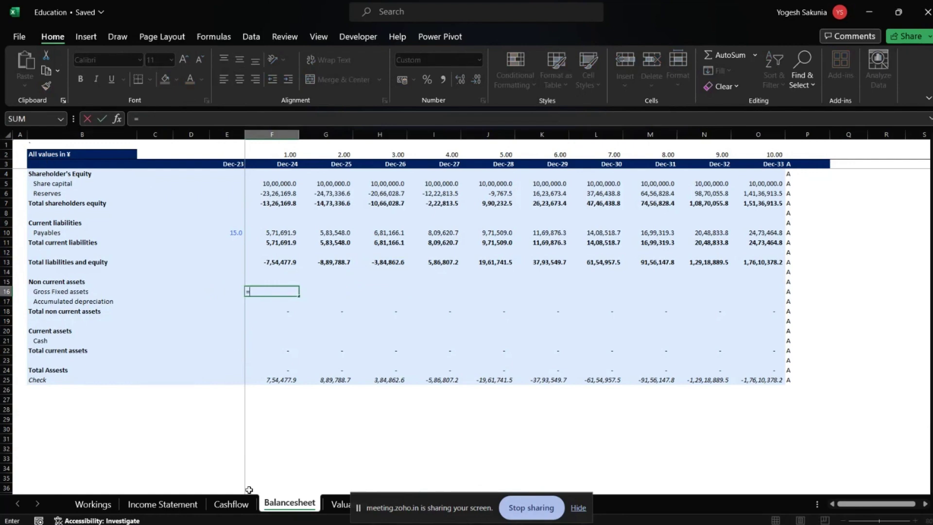
pyautogui.click(238, 504)
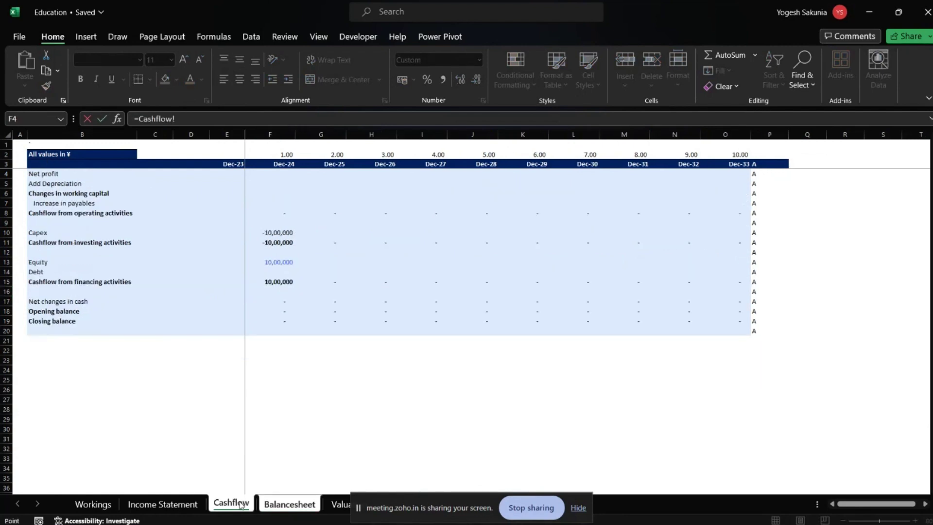
pyautogui.click(271, 262)
pyautogui.press('Return')
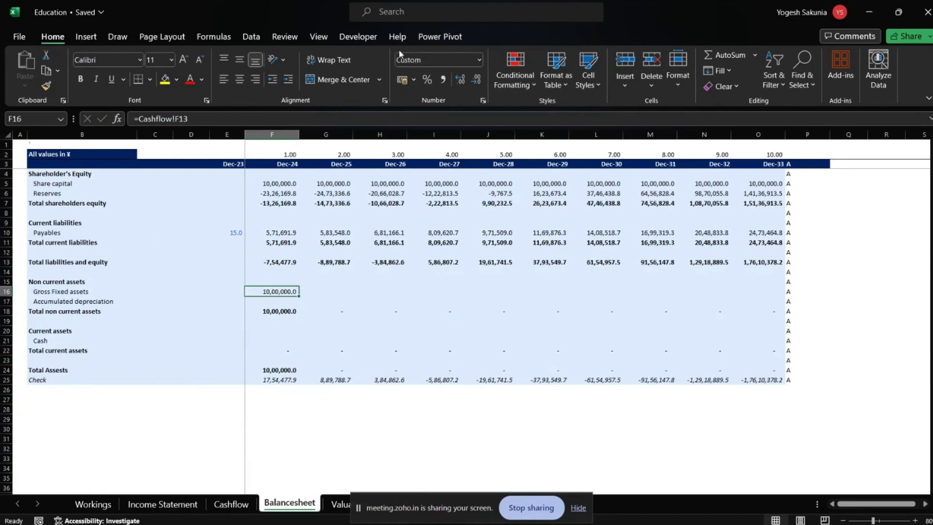
pyautogui.rightClick(285, 290)
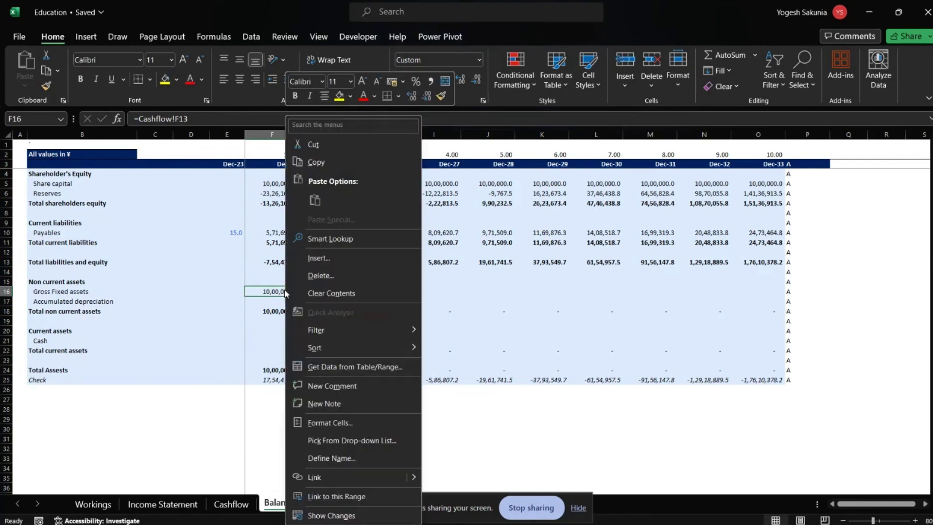
pyautogui.click(335, 258)
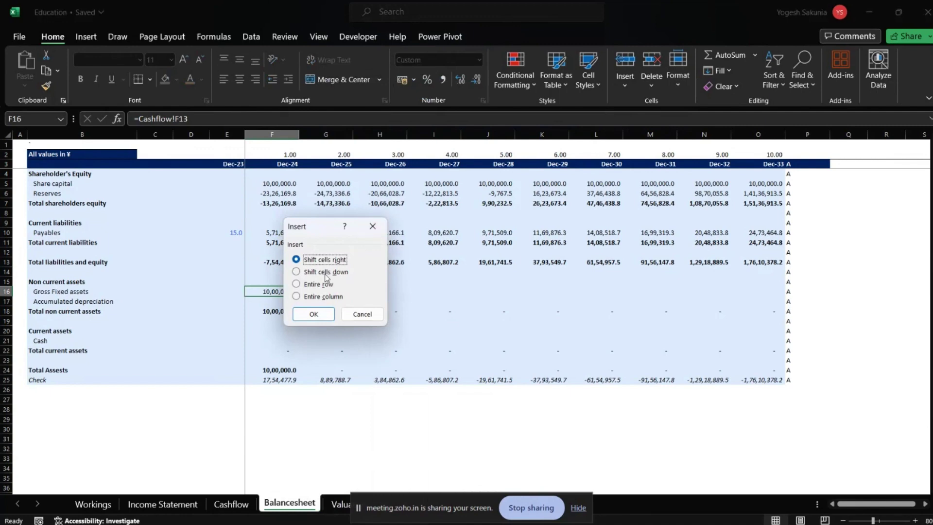
pyautogui.press('Escape')
# - Add a comment reading "Inconsistent Formua" to the Dec-24 Gross Fixed assets cell F16
pyautogui.rightClick(280, 292)
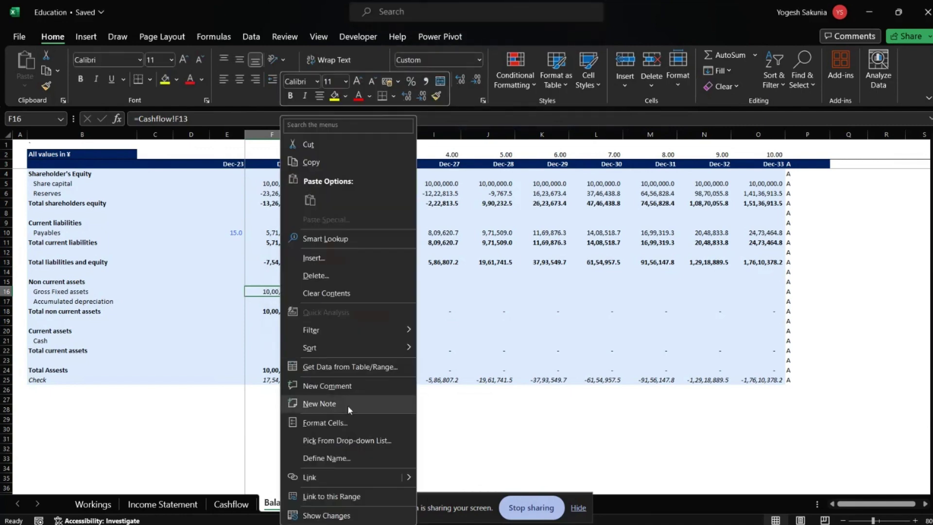
pyautogui.click(359, 387)
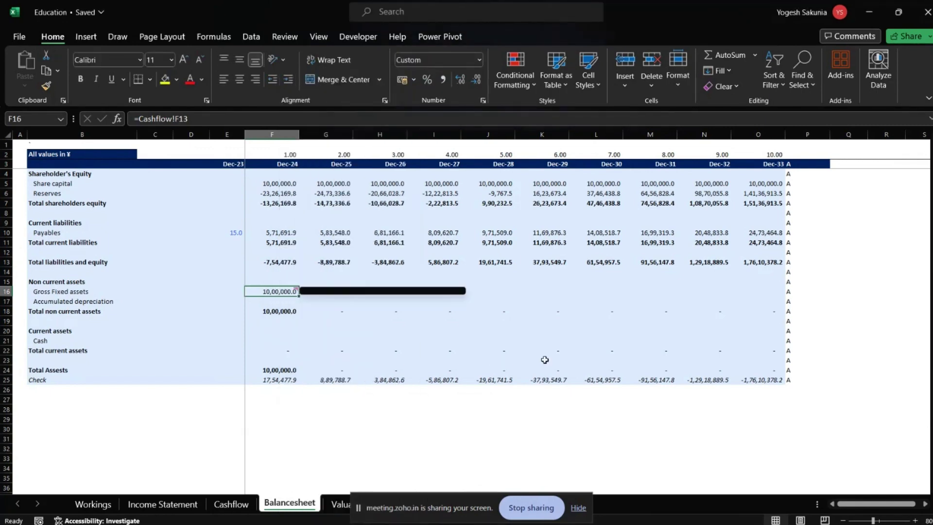
pyautogui.write('In')
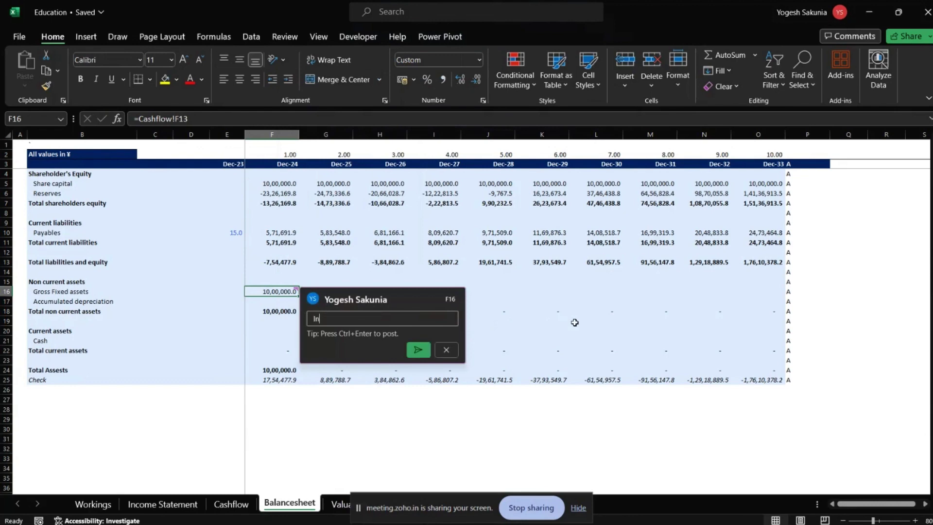
pyautogui.write('consistent Formua')
pyautogui.click(630, 330)
pyautogui.click(287, 286)
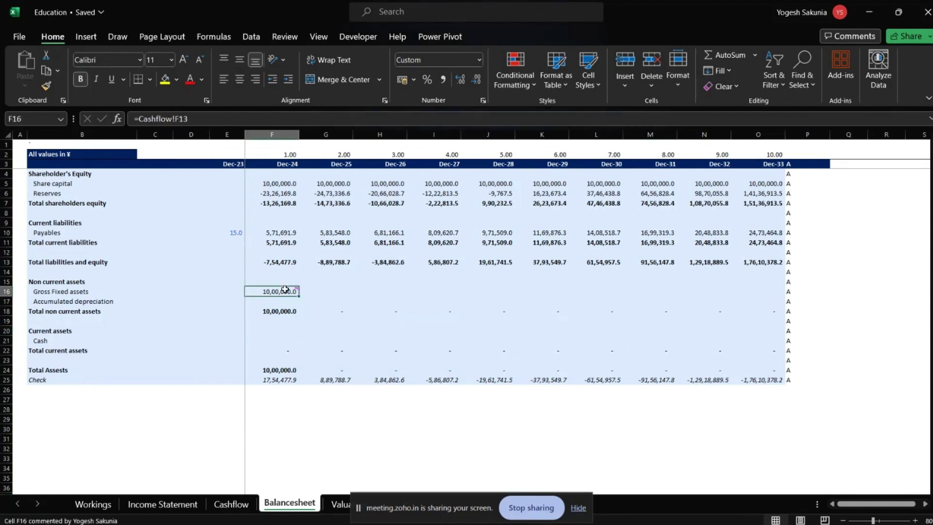
pyautogui.press('Down')
pyautogui.press('Right')
pyautogui.press('Right')
pyautogui.press('Right')
pyautogui.press('Right')
pyautogui.press('Right')
pyautogui.press('Right')
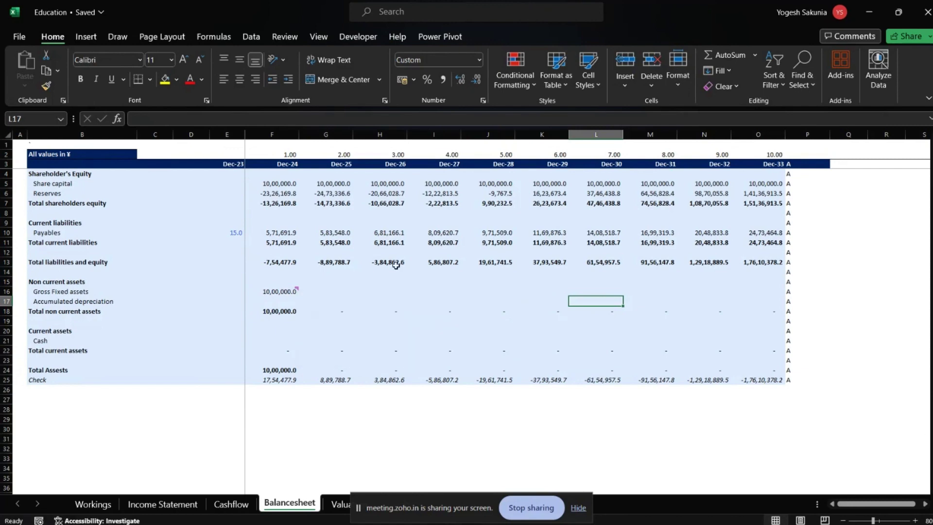
pyautogui.moveTo(366, 268); pyautogui.dragTo(336, 288)
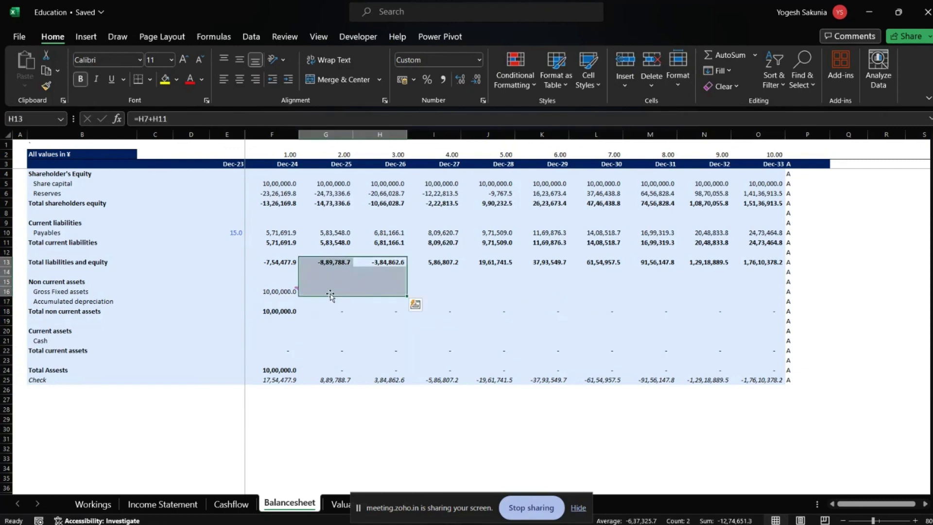
pyautogui.click(323, 290)
pyautogui.write('=')
pyautogui.press('Left')
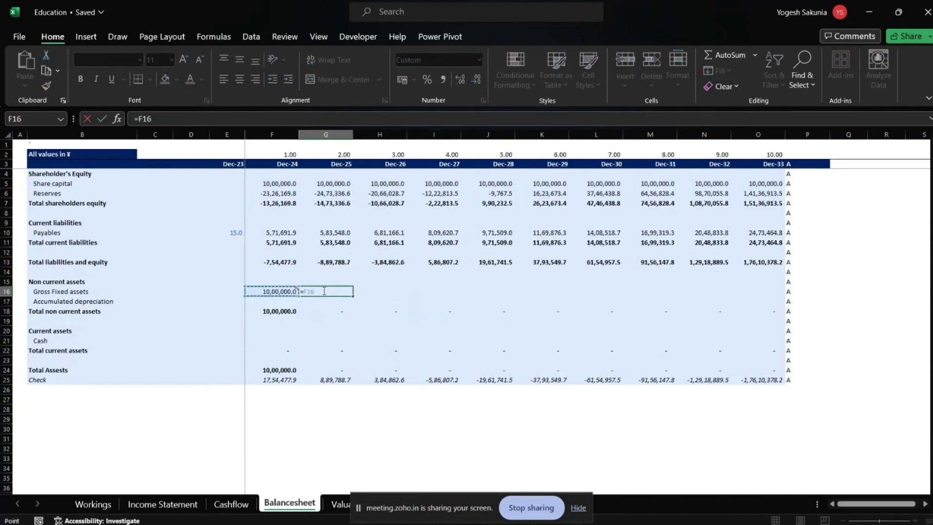
pyautogui.press('Escape')
# - Replace the Dec-24 Gross Fixed assets formula with the prior-year balance minus Dec-24 Capex from the Cashflow sheet, =E16-Cashflow!F10
pyautogui.press('Left')
pyautogui.press('Delete')
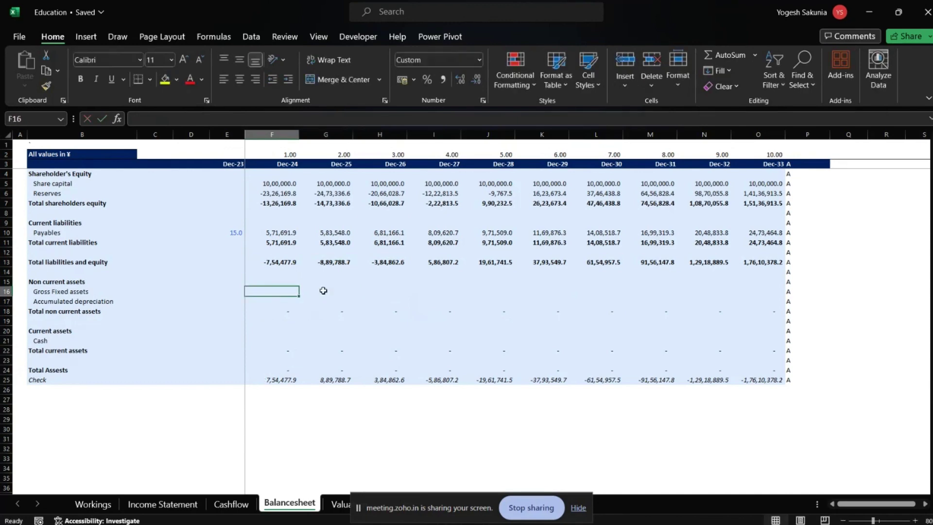
pyautogui.write('=')
pyautogui.press('Left')
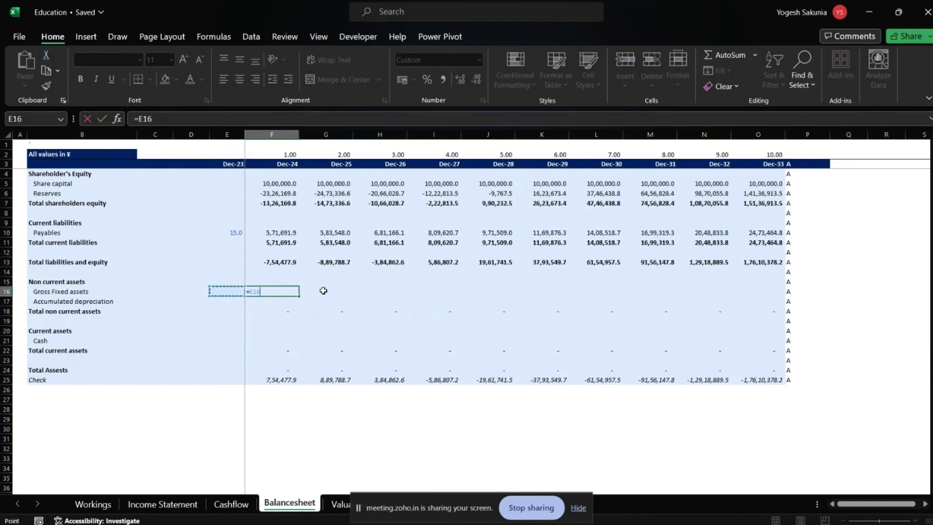
pyautogui.write('+')
pyautogui.click(237, 506)
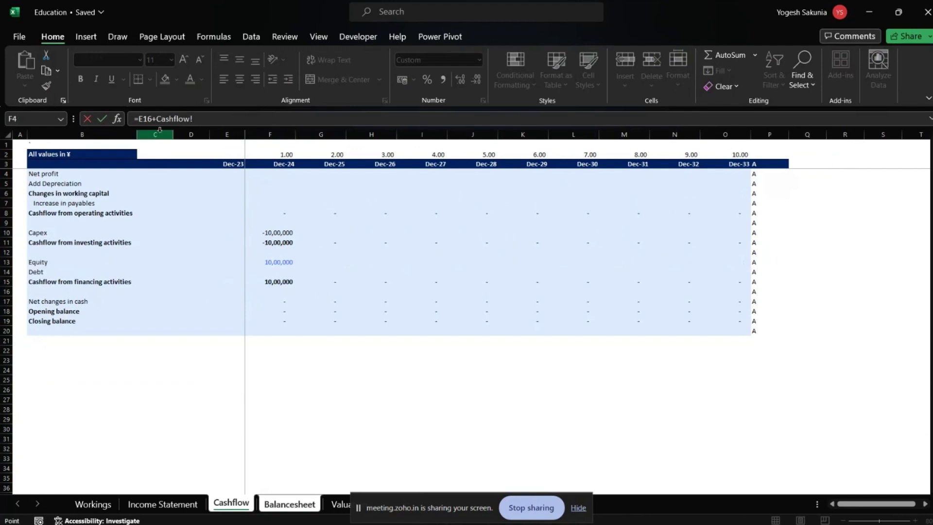
pyautogui.click(226, 114)
pyautogui.press('BackSpace')
pyautogui.press('BackSpace')
pyautogui.press('BackSpace')
pyautogui.press('BackSpace')
pyautogui.press('BackSpace')
pyautogui.press('BackSpace')
pyautogui.press('BackSpace')
pyautogui.press('BackSpace')
pyautogui.press('BackSpace')
pyautogui.press('BackSpace')
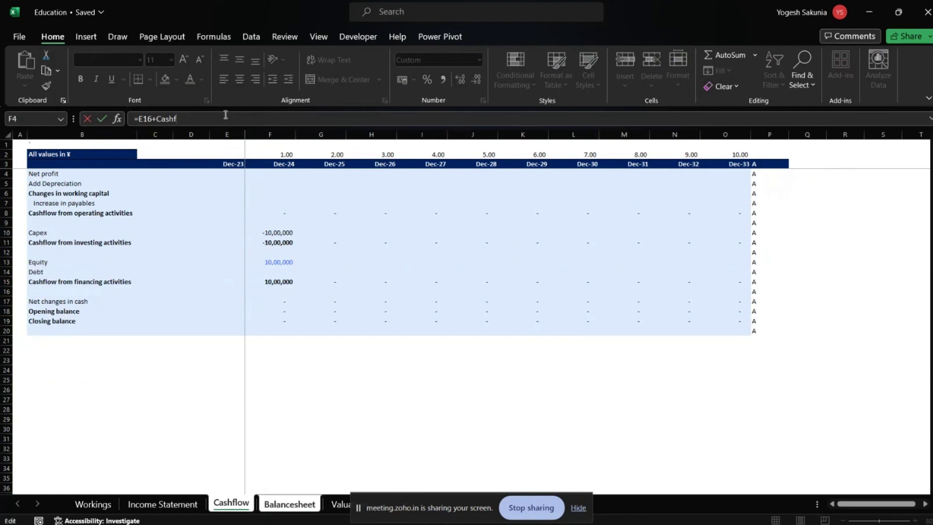
pyautogui.write('-')
pyautogui.click(286, 234)
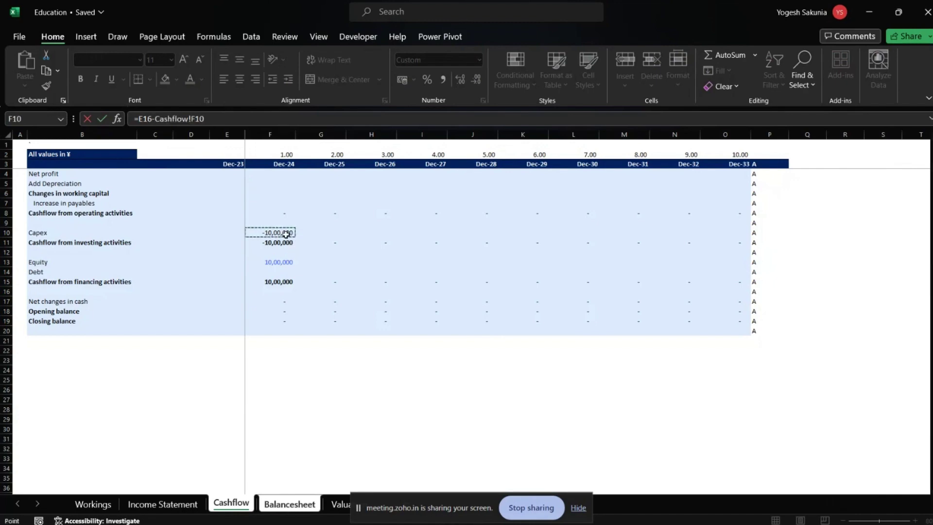
pyautogui.press('Return')
# - Fill the Gross Fixed assets formula across from Dec-24 to Dec-33
pyautogui.press('Up')
pyautogui.hotkey('ctrl', 'shift', 'Right')
pyautogui.hotkey('shift', 'Left')
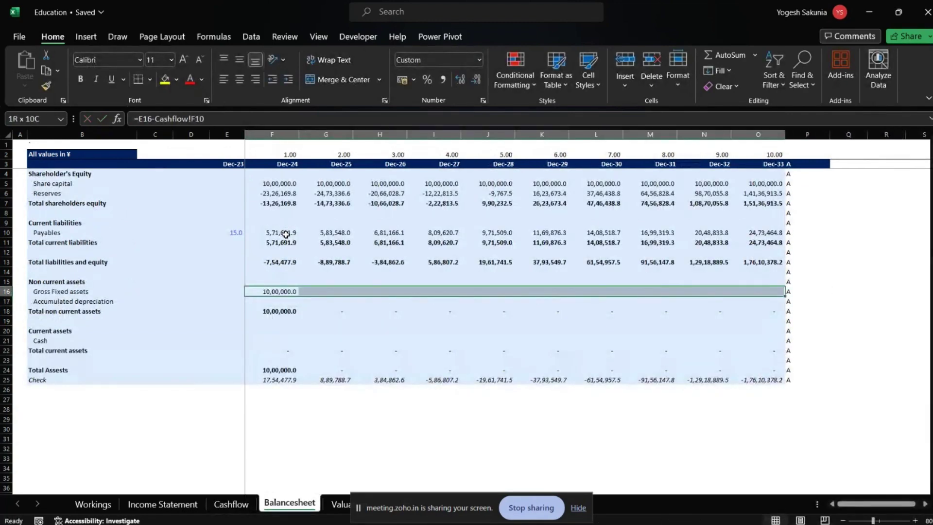
pyautogui.hotkey('ctrl', 'r')
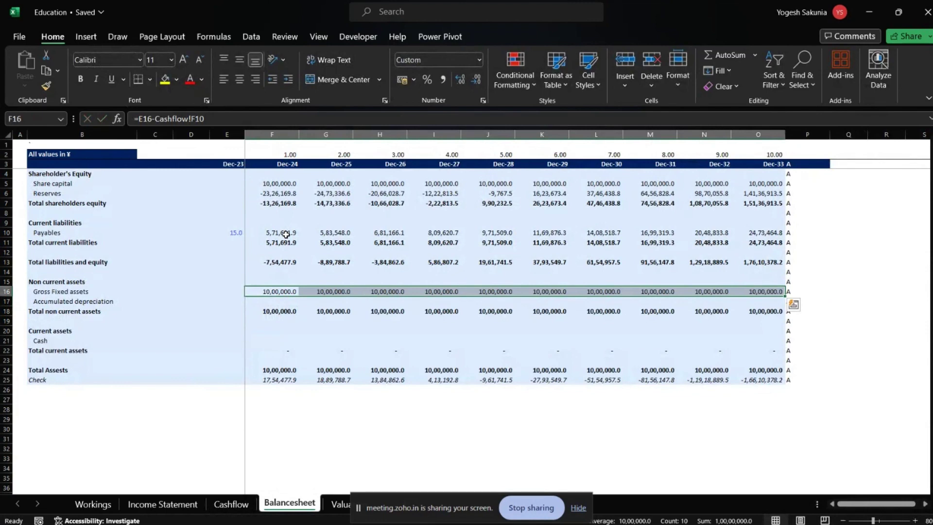
# - Examine the Gross Fixed assets row and the Accumulated depreciation row around Dec-23 and Dec-24
pyautogui.press('Left')
pyautogui.press('Left')
pyautogui.press('Left')
pyautogui.press('Left')
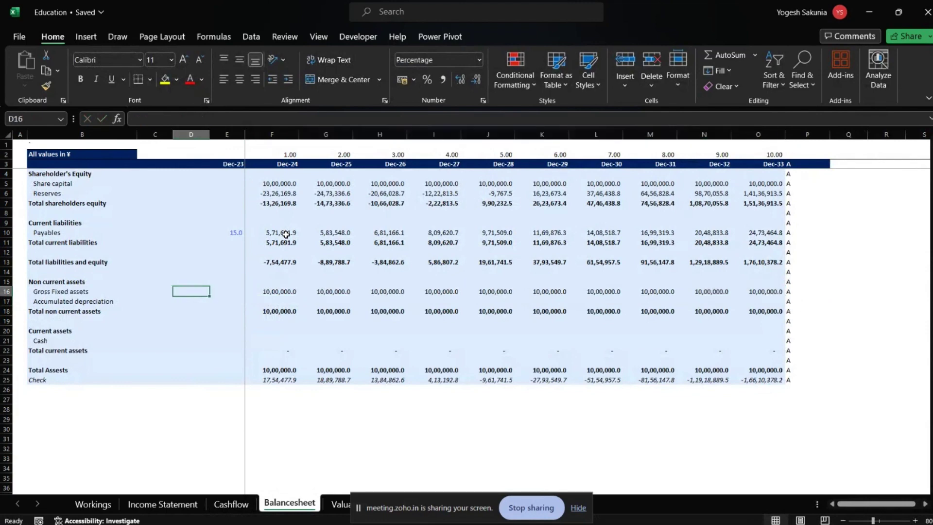
pyautogui.press('Right')
pyautogui.press('Right')
pyautogui.press('Right')
pyautogui.press('Right')
pyautogui.press('Right')
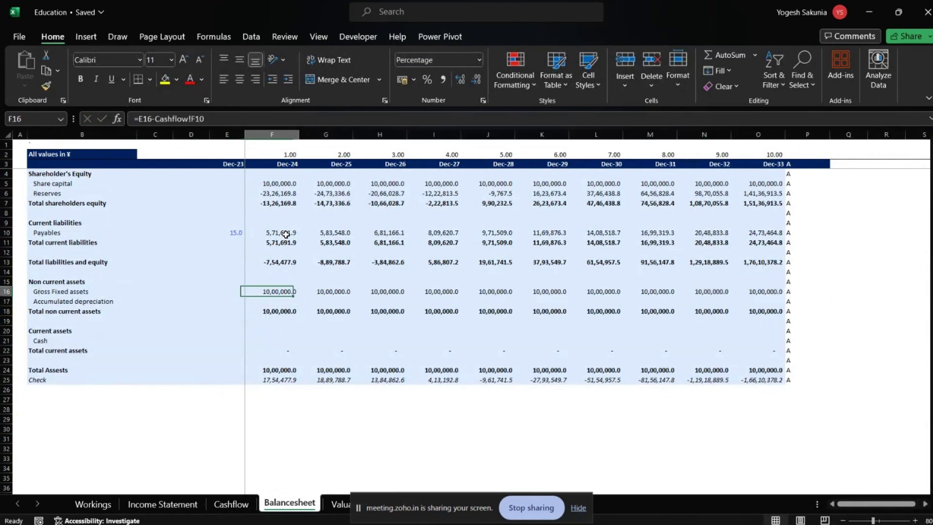
pyautogui.press('Left')
pyautogui.press('Left')
pyautogui.press('Left')
pyautogui.press('Left')
pyautogui.press('Left')
pyautogui.press('Left')
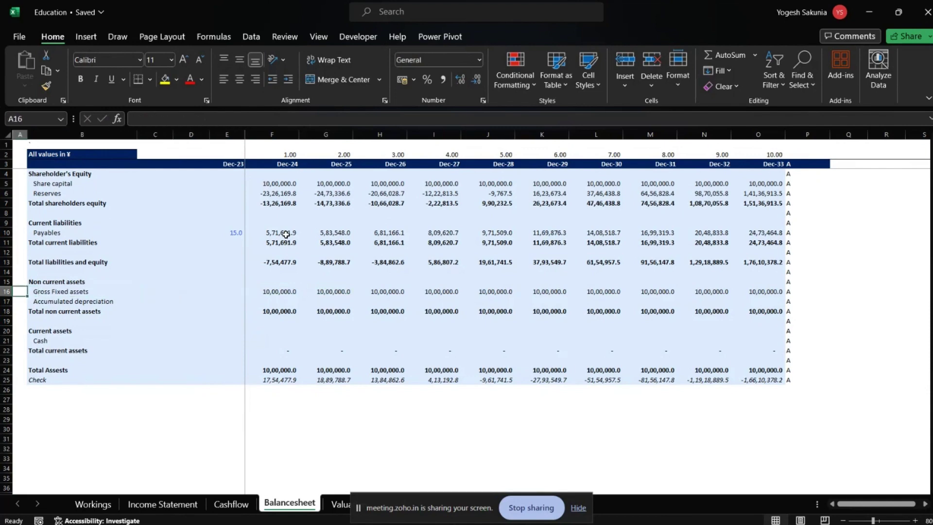
pyautogui.press('Right')
pyautogui.press('Right')
pyautogui.press('Right')
pyautogui.press('Right')
pyautogui.press('Right')
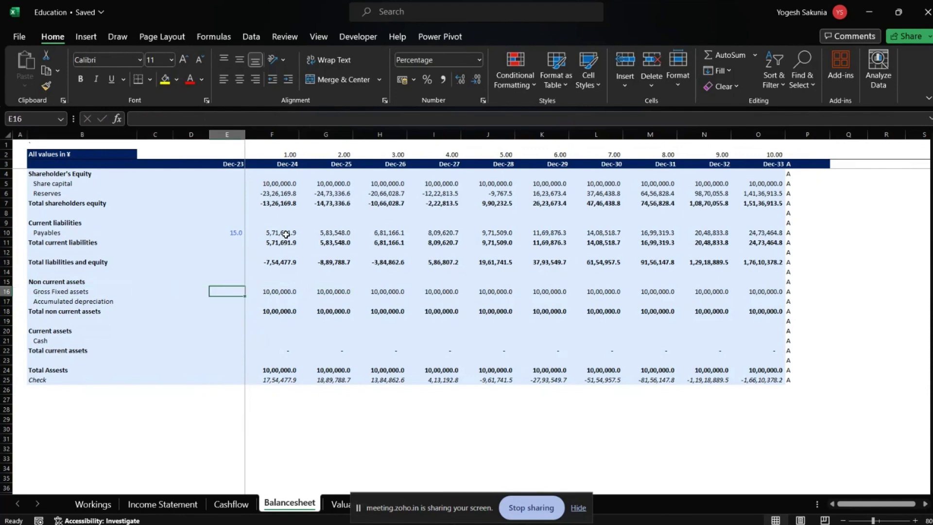
pyautogui.press('Down')
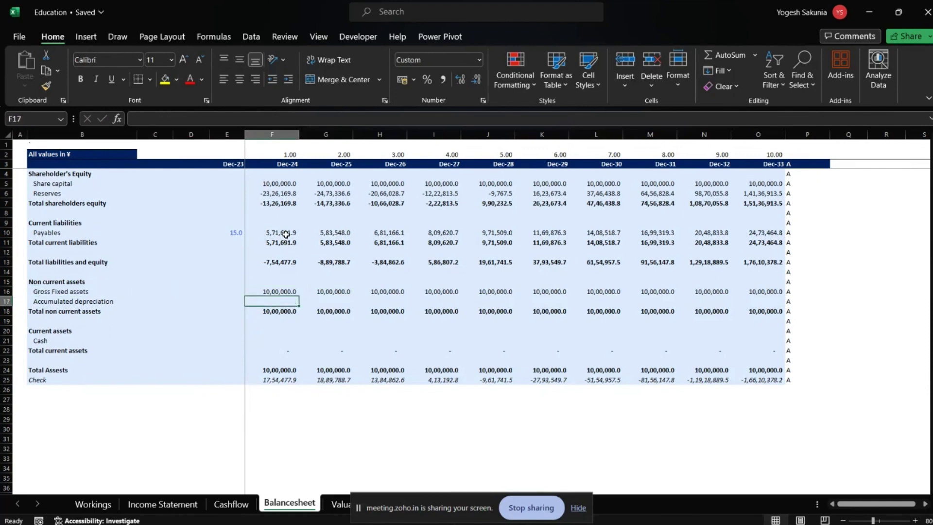
pyautogui.press('Left')
pyautogui.press('Left')
pyautogui.press('Left')
pyautogui.press('Left')
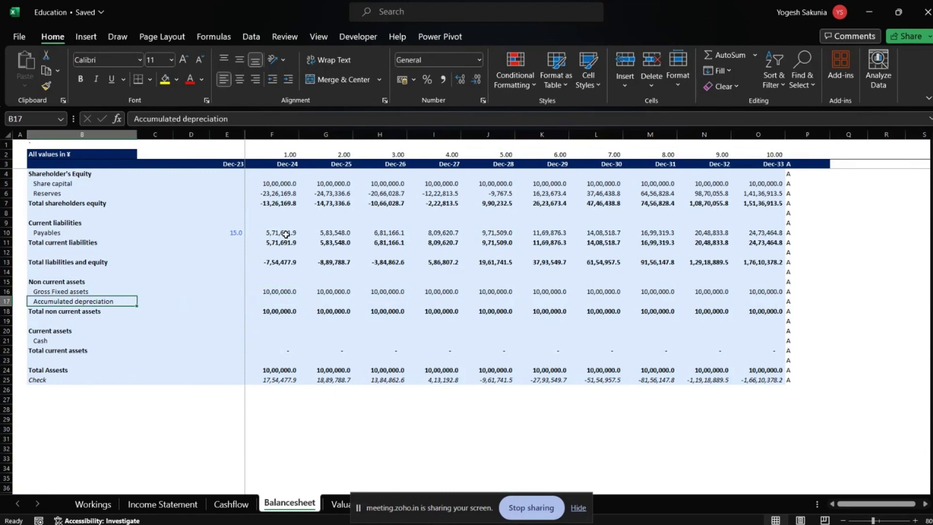
pyautogui.press('Right')
pyautogui.press('Right')
pyautogui.press('Right')
pyautogui.press('Right')
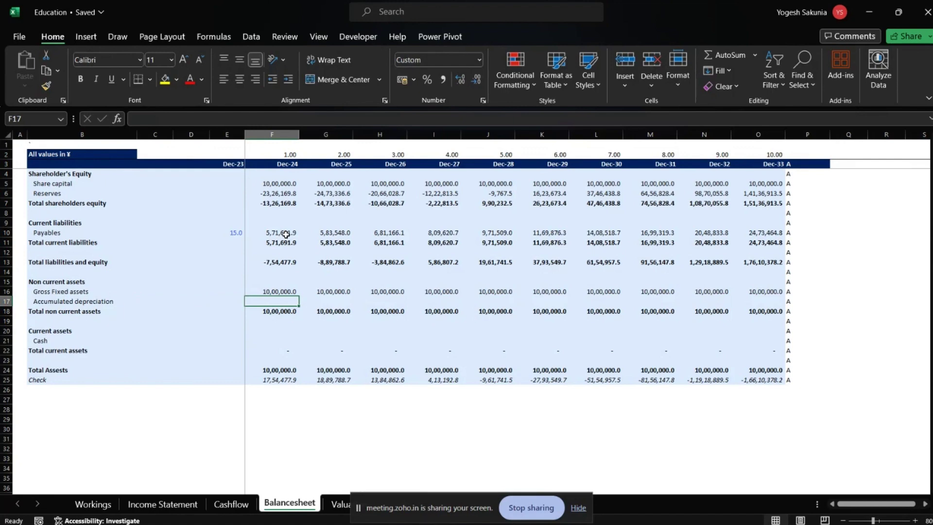
pyautogui.press('Up')
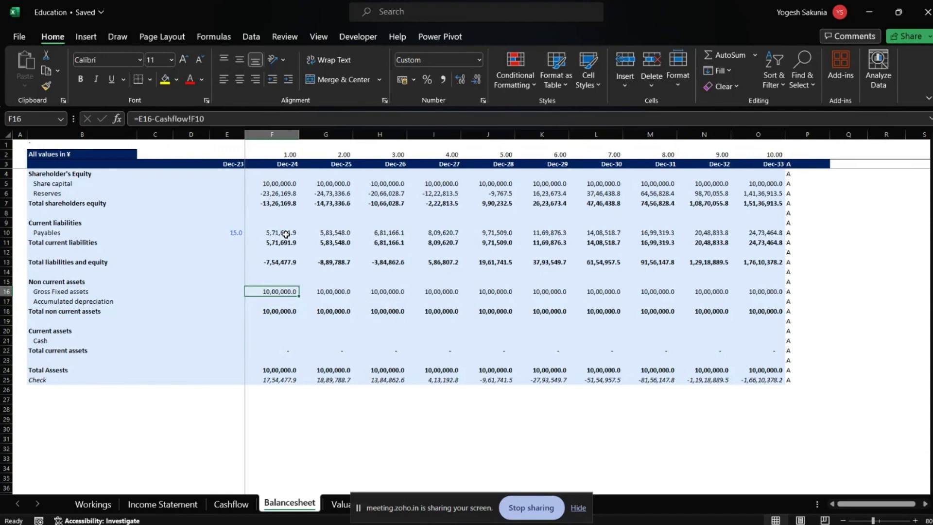
pyautogui.hotkey('ctrl', 'shift', 'Right')
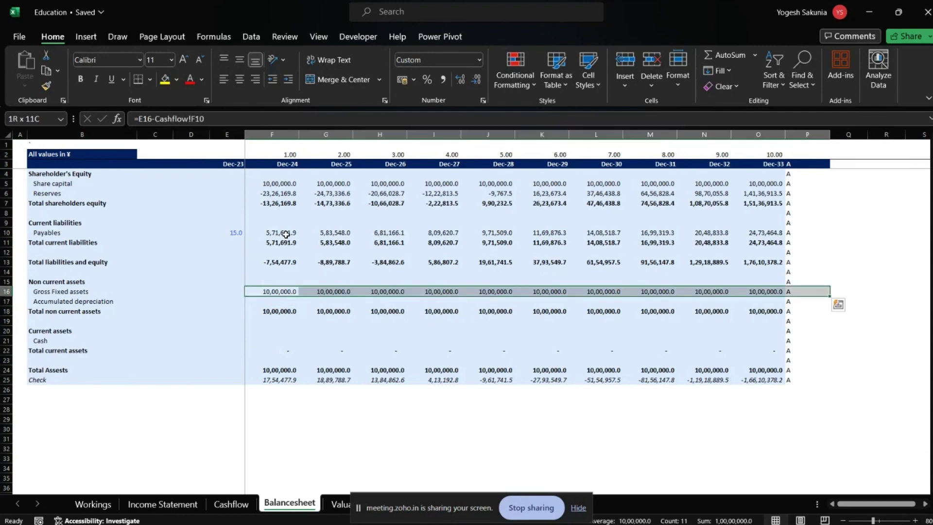
pyautogui.hotkey('ctrl', 'shift', 'Left')
# - Calculate Dec-24 Accumulated depreciation as the prior-year balance plus one tenth of Gross Fixed assets, =E17+F16/10
pyautogui.press('Down')
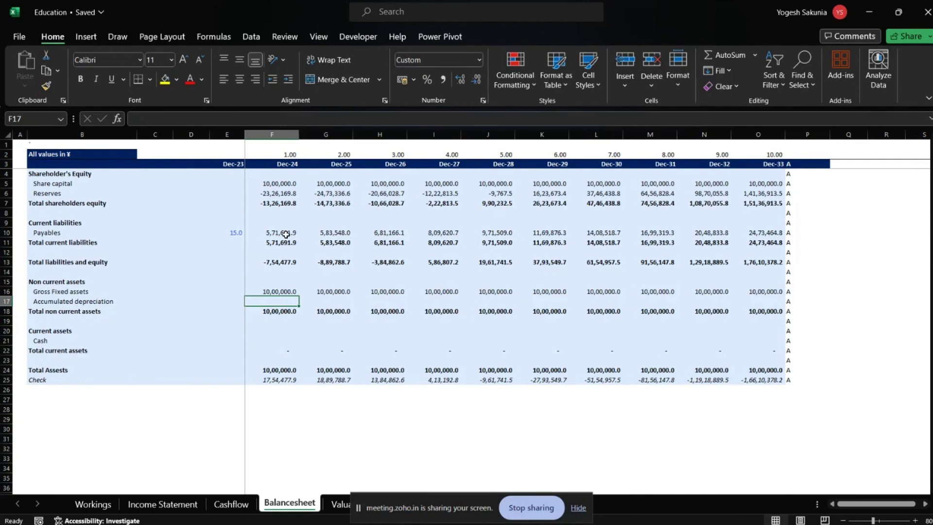
pyautogui.write('=')
pyautogui.press('Left')
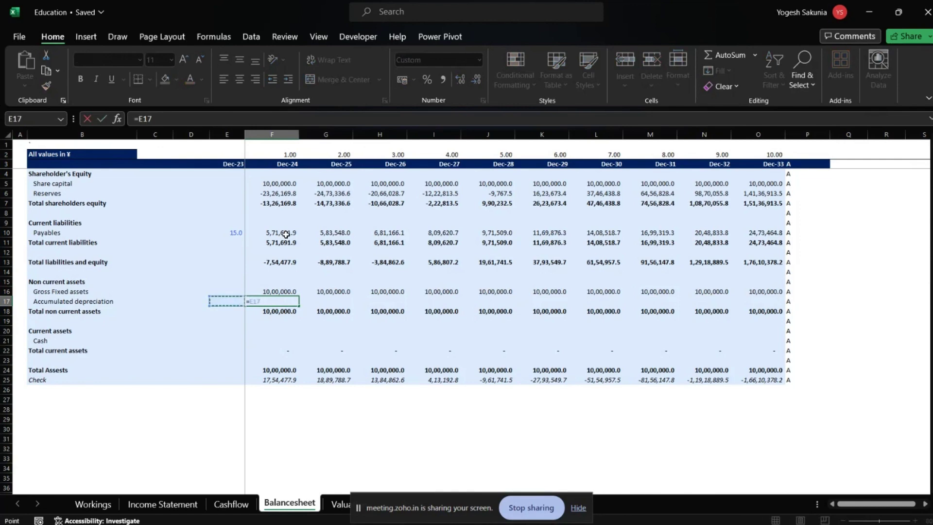
pyautogui.write('+')
pyautogui.press('Up')
pyautogui.write('/10')
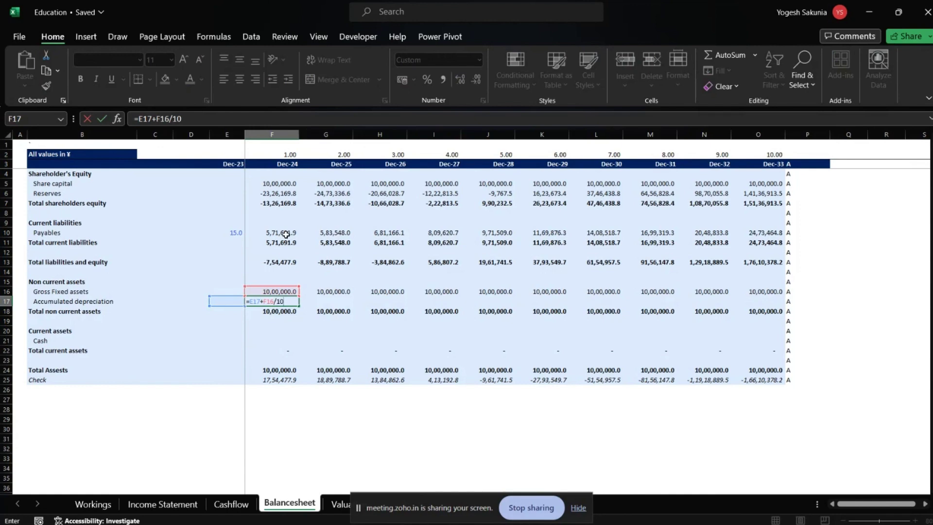
pyautogui.press('Return')
pyautogui.press('Up')
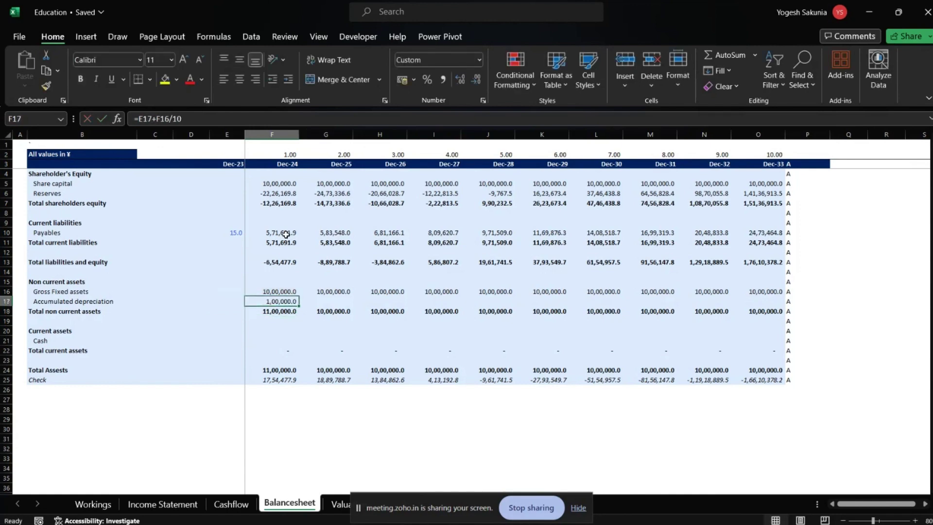
# - Negate the Dec-24 Accumulated depreciation formula so it reads =-(E17+F16/10), and check its references
pyautogui.click(144, 118)
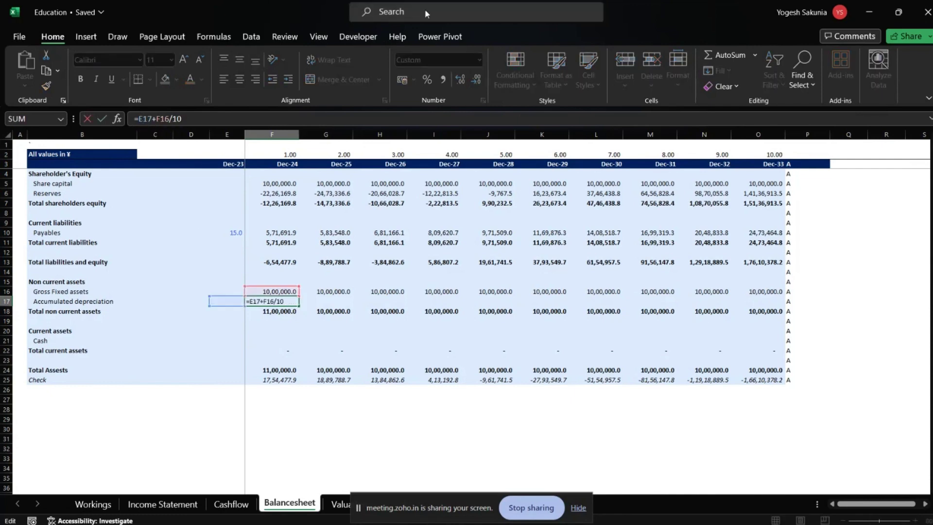
pyautogui.write('-')
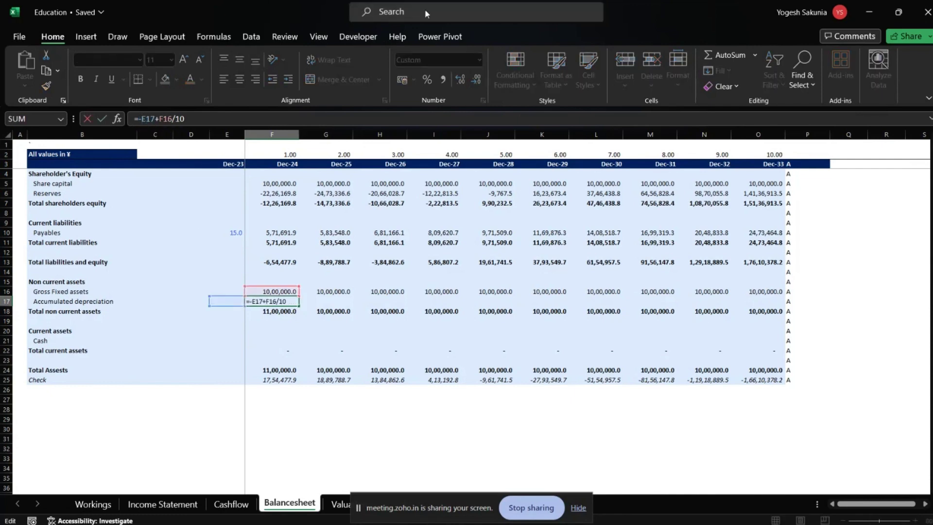
pyautogui.write('(')
pyautogui.press('End')
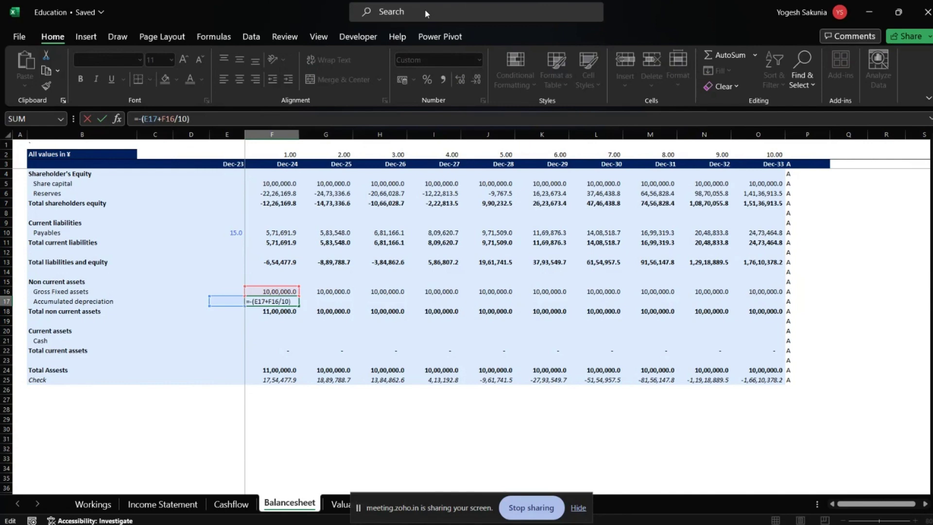
pyautogui.hotkey('ctrl', 'Return')
pyautogui.press('Right')
pyautogui.press('Left')
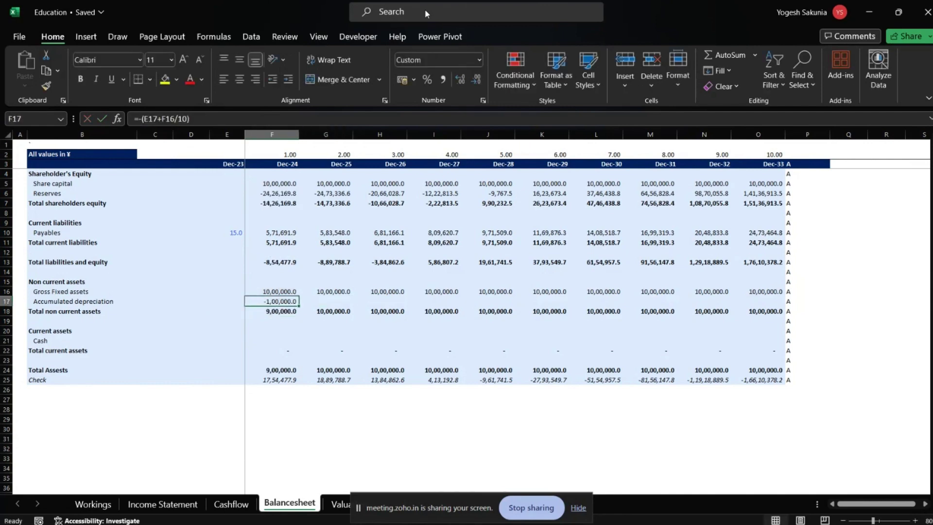
pyautogui.click(210, 117)
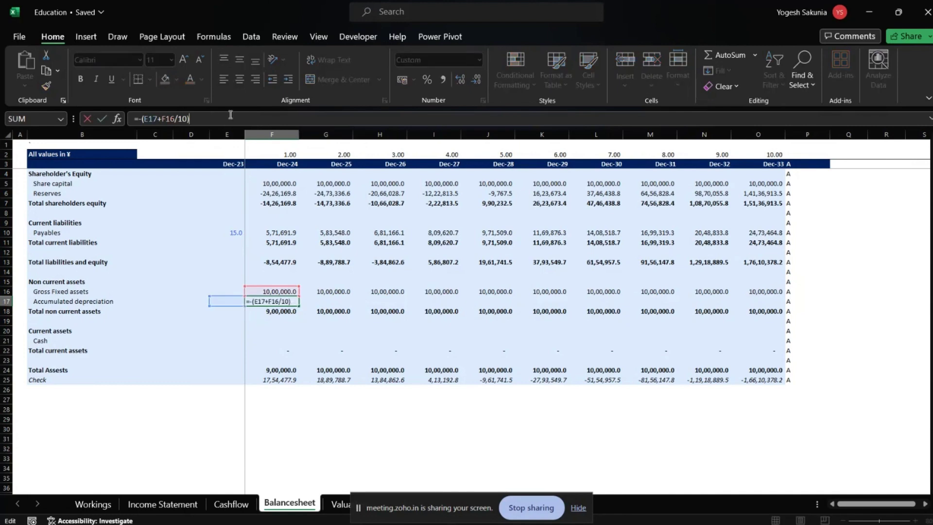
pyautogui.press('Escape')
# - Copy the Accumulated depreciation formula into Dec-25 and compare its references with Dec-24
pyautogui.press('Right')
pyautogui.hotkey('ctrl', 'r')
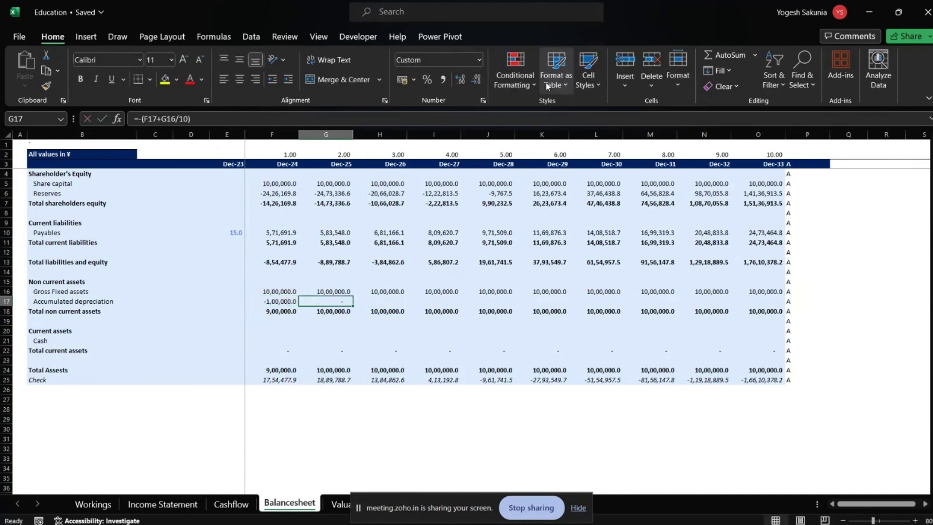
pyautogui.click(363, 118)
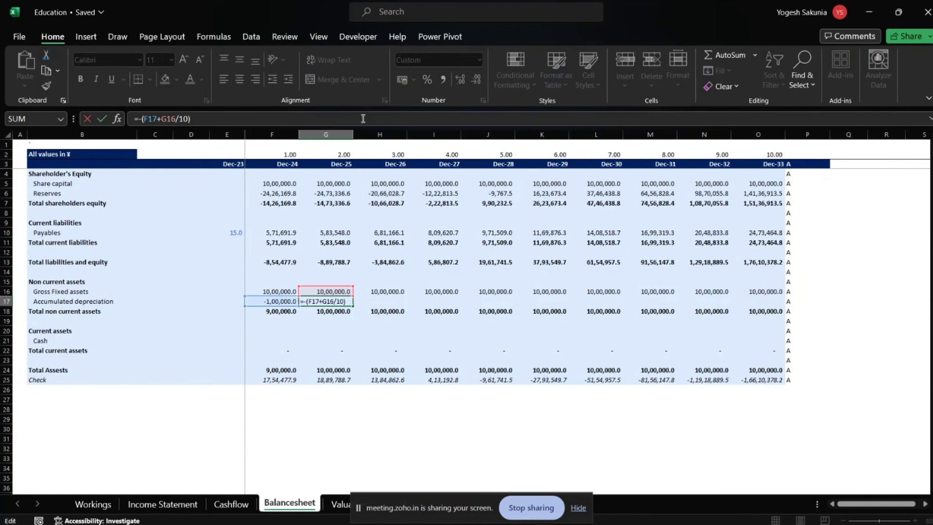
pyautogui.press('Escape')
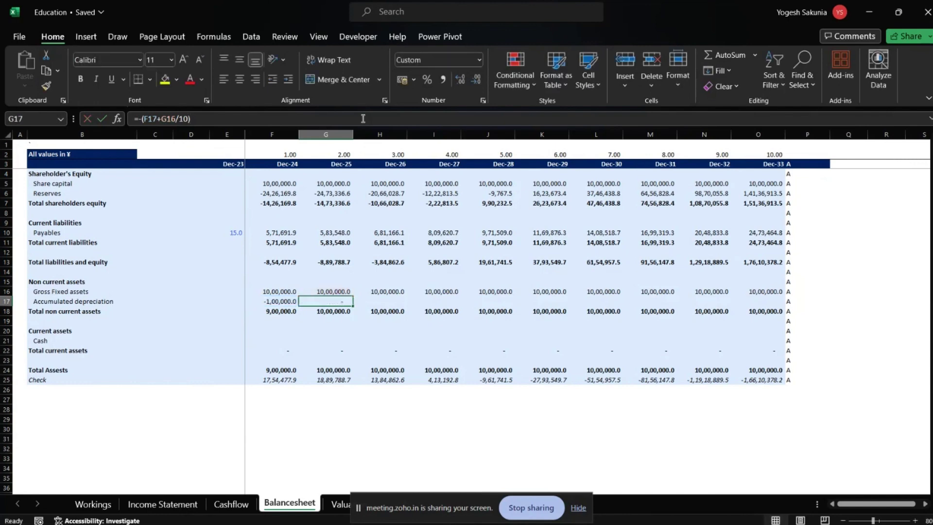
pyautogui.press('Left')
pyautogui.press('Right')
pyautogui.press('Left')
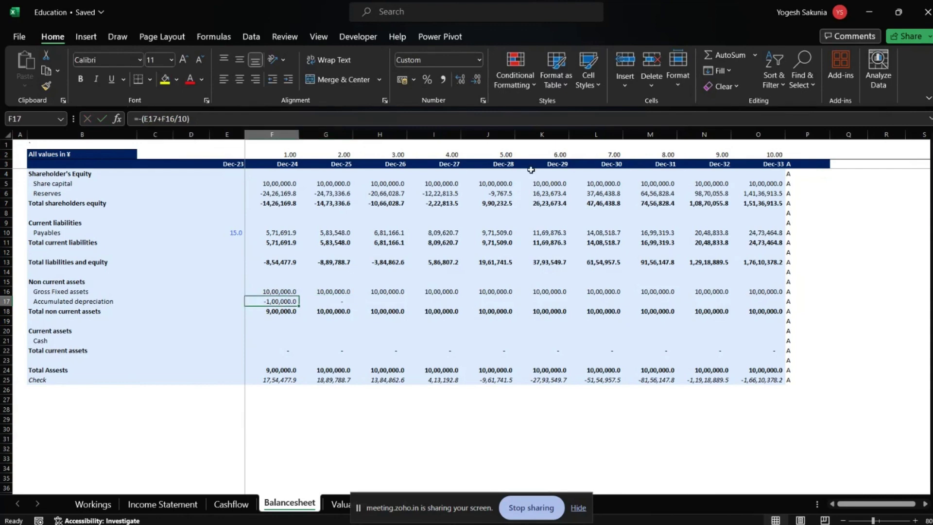
# - Rewrite the Dec-24 Accumulated depreciation formula without parentheses as =-E17-F16/10
pyautogui.click(145, 119)
pyautogui.press('BackSpace')
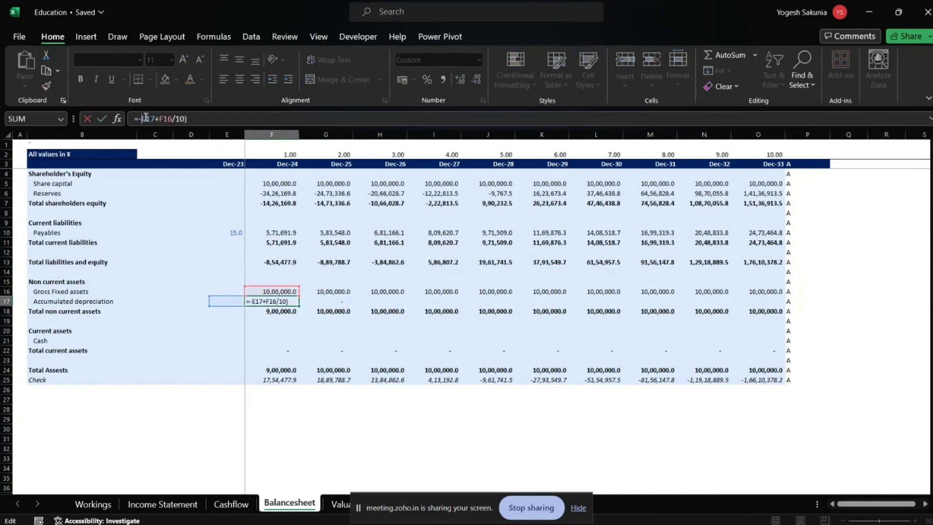
pyautogui.press('Left')
pyautogui.press('BackSpace')
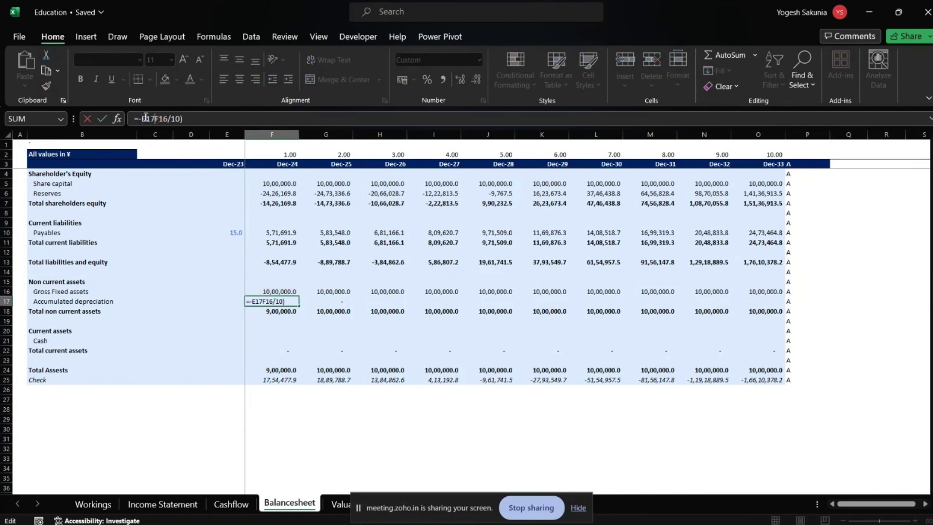
pyautogui.write('-')
pyautogui.press('End')
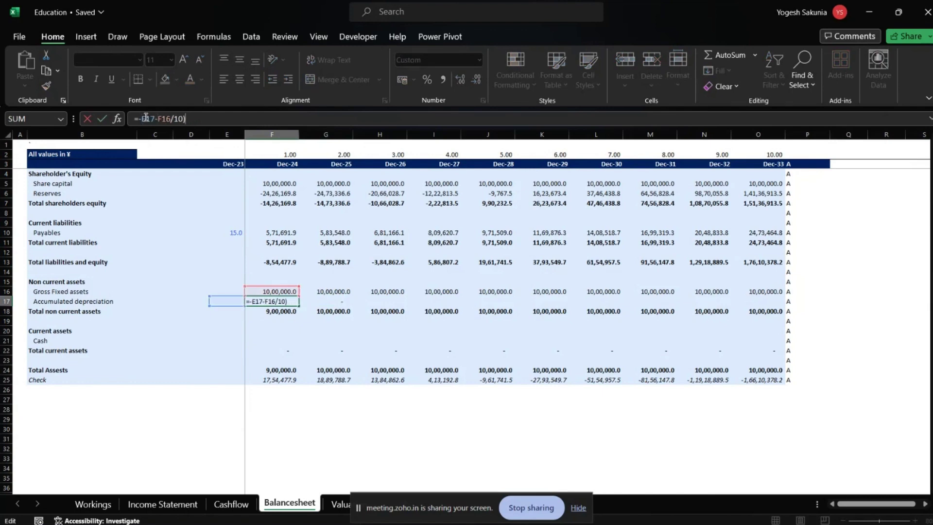
pyautogui.press('BackSpace')
pyautogui.press('Return')
pyautogui.press('Up')
# - Fill the Dec-24 Accumulated depreciation formula across the row through Dec-33
pyautogui.hotkey('shift', 'Right')
pyautogui.hotkey('shift', 'Left')
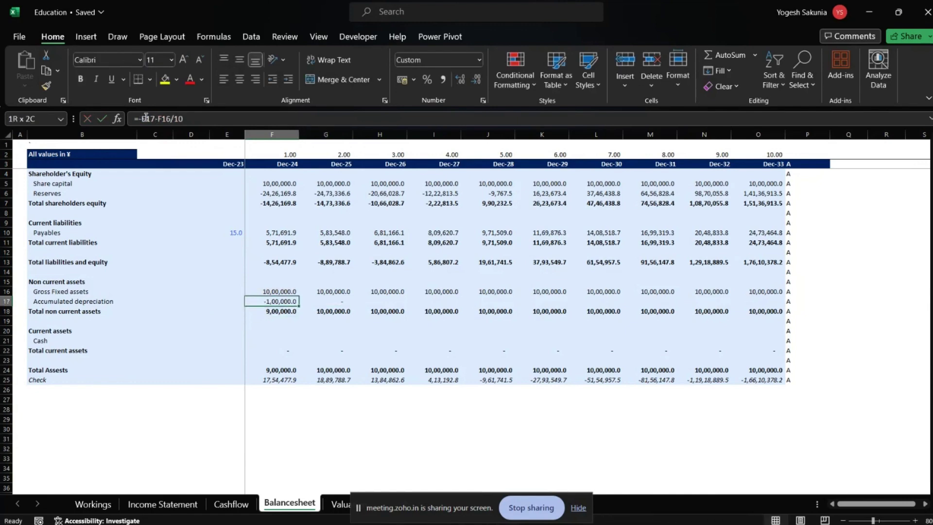
pyautogui.hotkey('ctrl', 'shift', 'Right')
pyautogui.hotkey('ctrl', 'shift', 'Left')
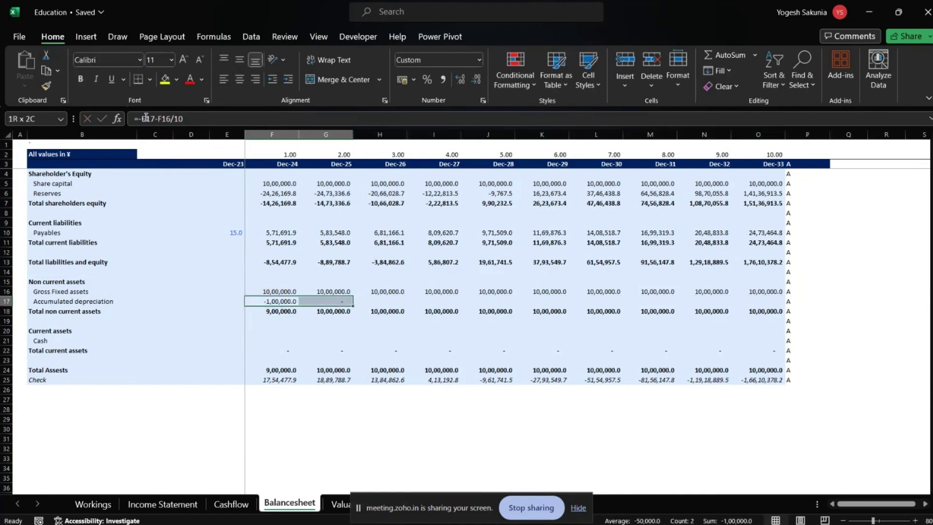
pyautogui.hotkey('ctrl', 'shift', 'Right')
pyautogui.hotkey('shift', 'Left')
pyautogui.hotkey('ctrl', 'v')
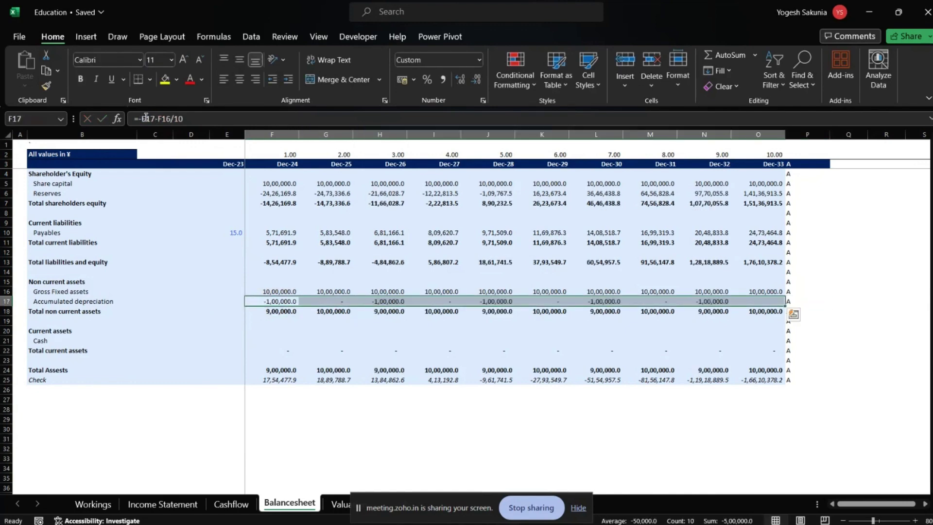
pyautogui.hotkey('ctrl', 'shift', 'Left')
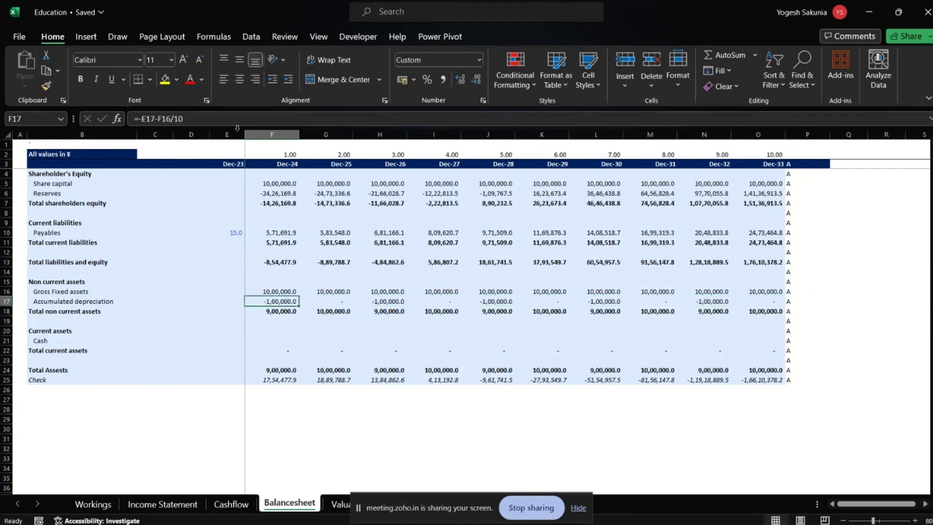
# - Compare the cell references of the Accumulated depreciation formulas in Dec-24 and Dec-25
pyautogui.click(224, 119)
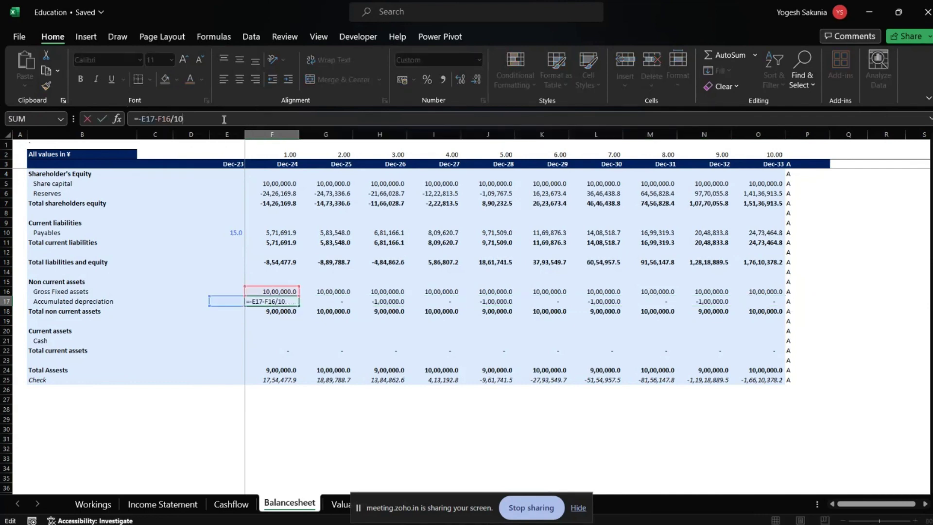
pyautogui.press('Tab')
pyautogui.click(224, 119)
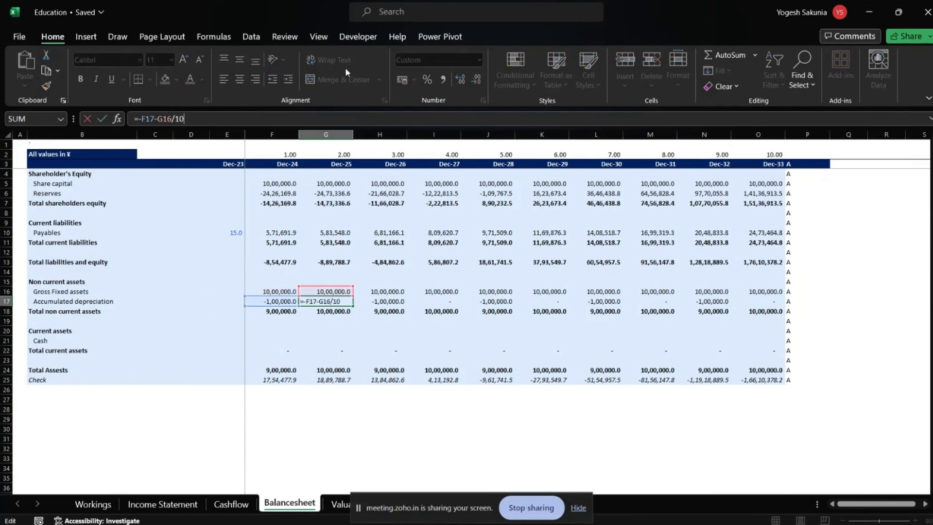
pyautogui.press('Escape')
pyautogui.press('Left')
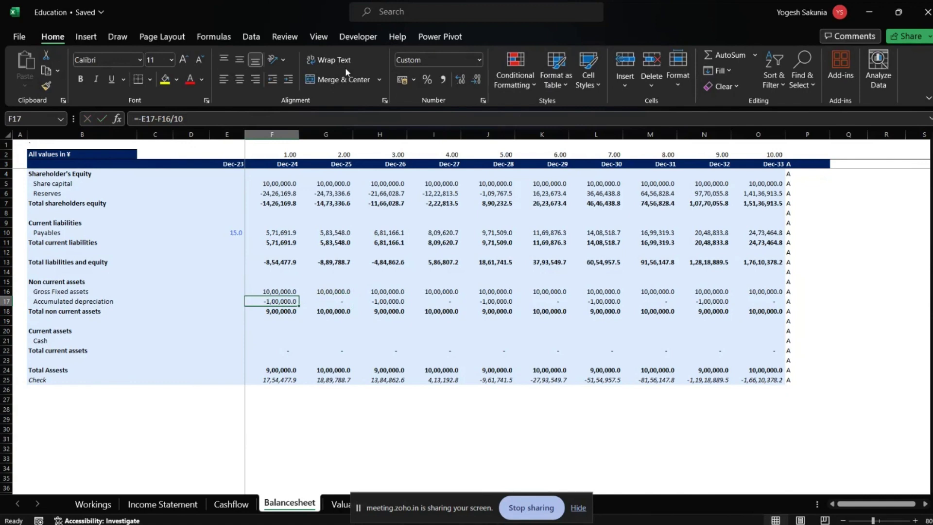
# - Remove the leading minus so Dec-24 Accumulated depreciation reads =E17-F16/10, and fill the formula across the row through Dec-33
pyautogui.click(142, 121)
pyautogui.press('Escape')
pyautogui.hotkey('ctrl', 'shift', 'Right')
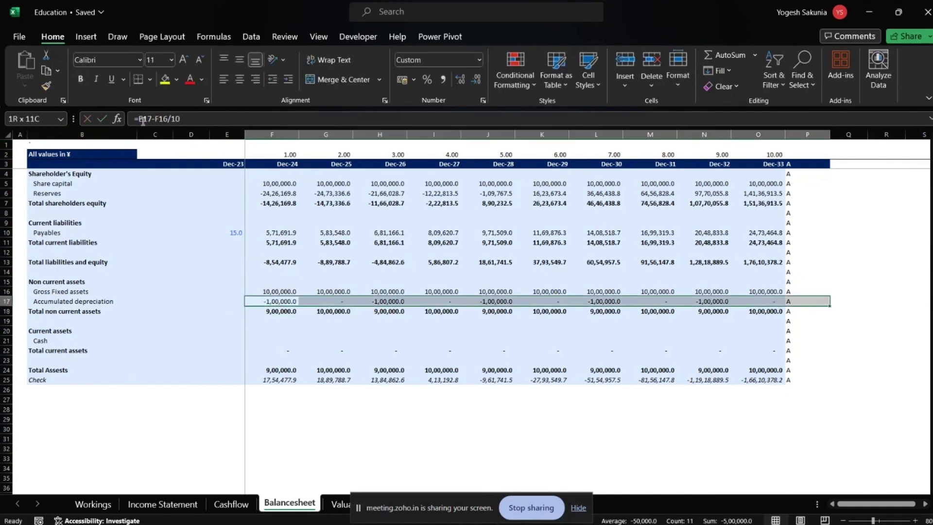
pyautogui.hotkey('ctrl', 'shift', 'Left')
pyautogui.hotkey('ctrl', 'shift', 'Right')
pyautogui.hotkey('shift', 'Left')
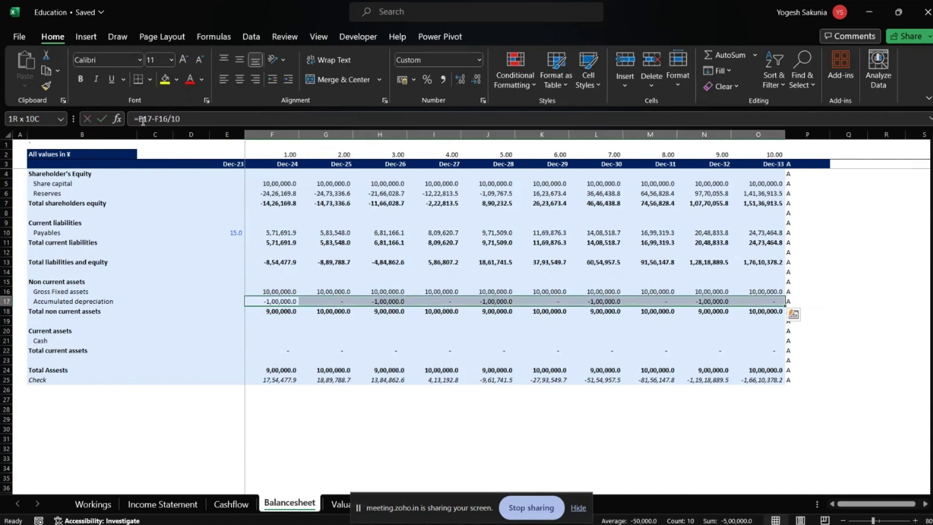
pyautogui.hotkey('ctrl', 'r')
pyautogui.press('Left')
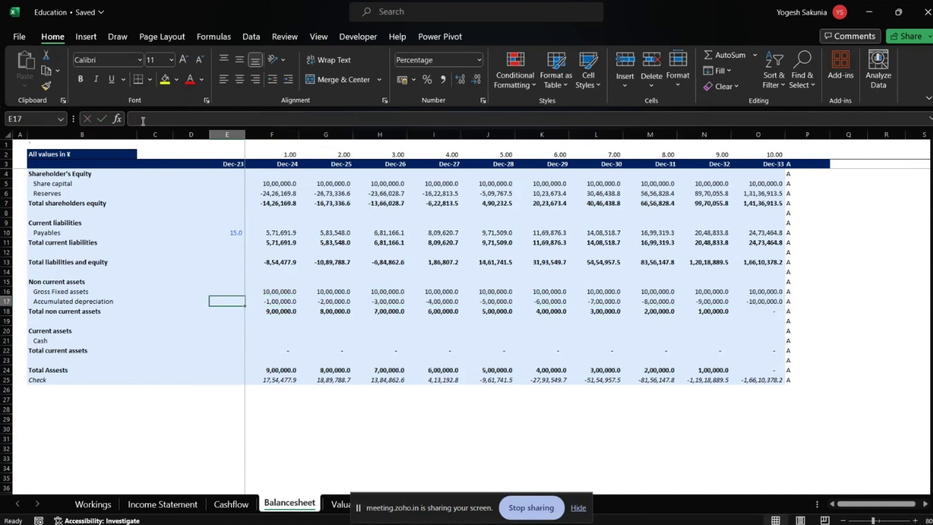
pyautogui.press('Right')
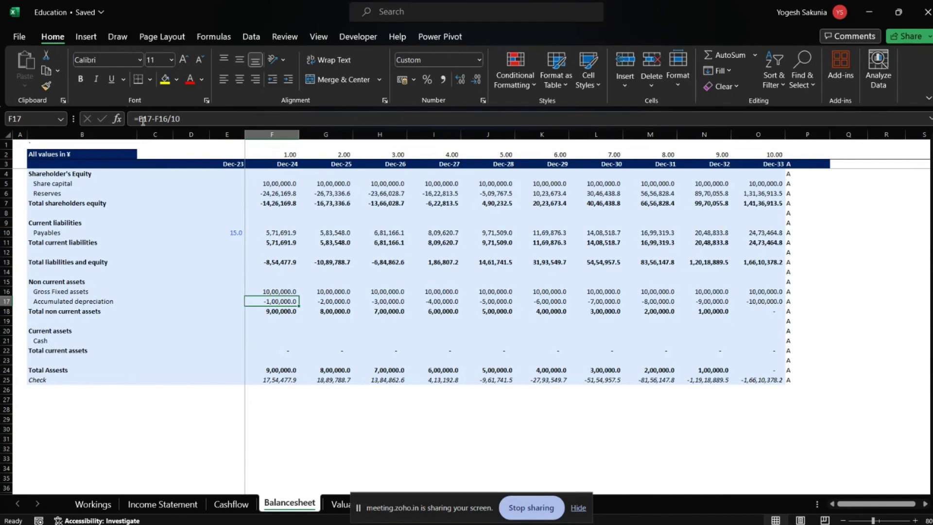
# - Check the Dec-24 formulas for Total non current assets and Accumulated depreciation
pyautogui.press('Down')
pyautogui.press('Down')
pyautogui.press('Down')
pyautogui.press('Down')
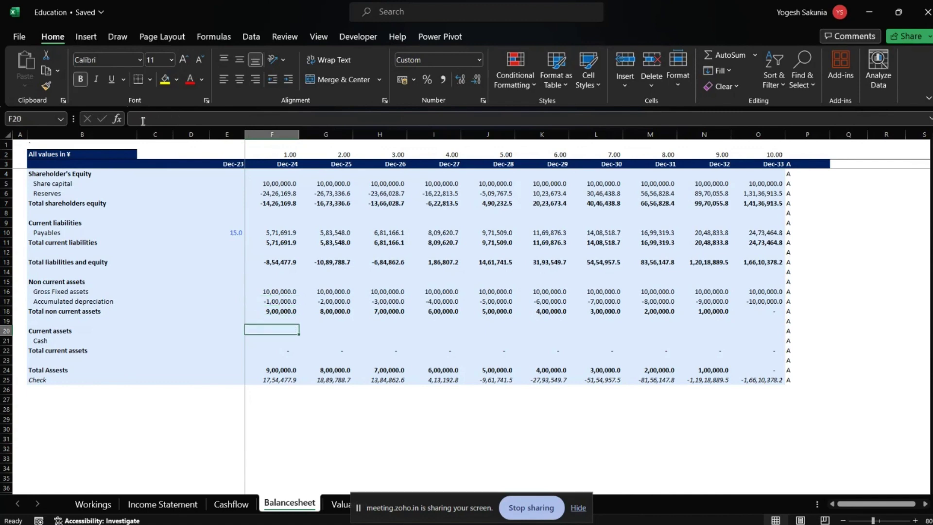
pyautogui.press('Up')
pyautogui.press('Up')
pyautogui.press('Up')
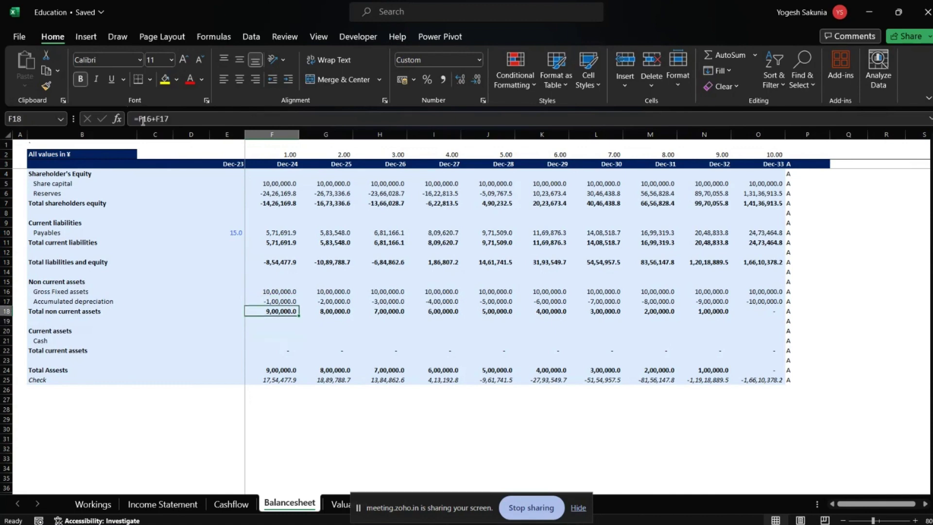
pyautogui.press('Up')
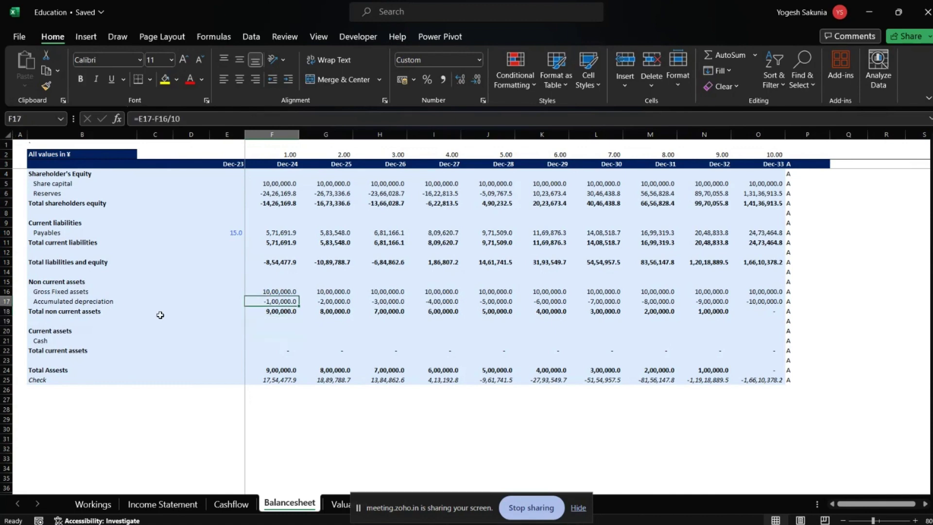
# - Check how Dec-24 Depreciation on the Income Statement sheet links to Accumulated depreciation, and return to the Balancesheet
pyautogui.click(155, 504)
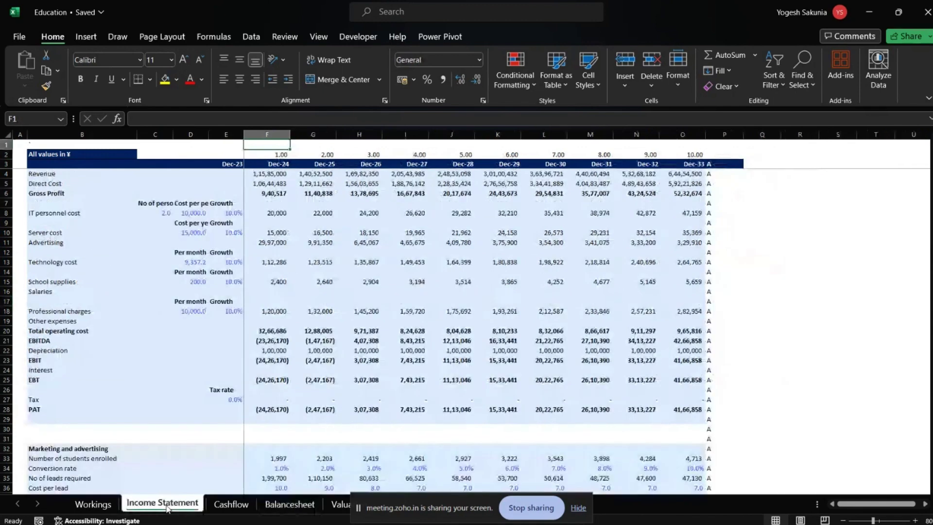
pyautogui.click(272, 350)
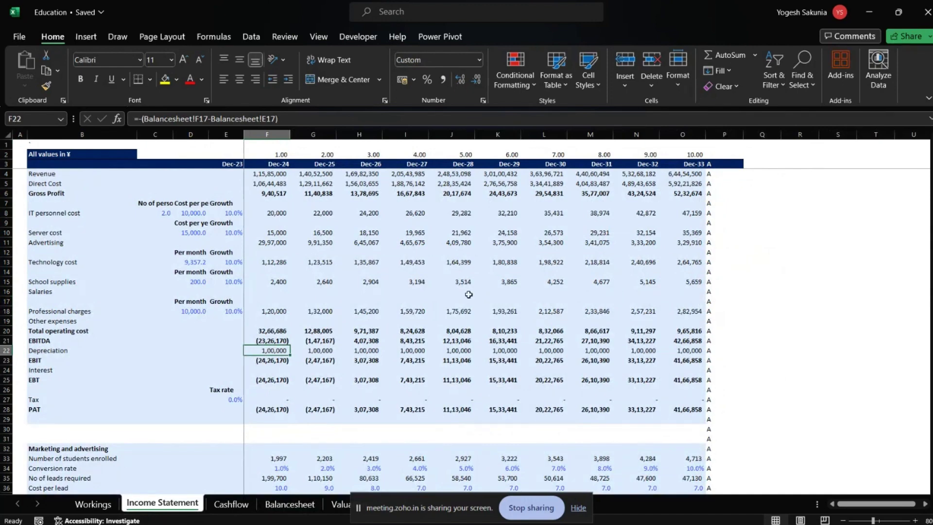
pyautogui.hotkey('ctrl', 'pagedown')
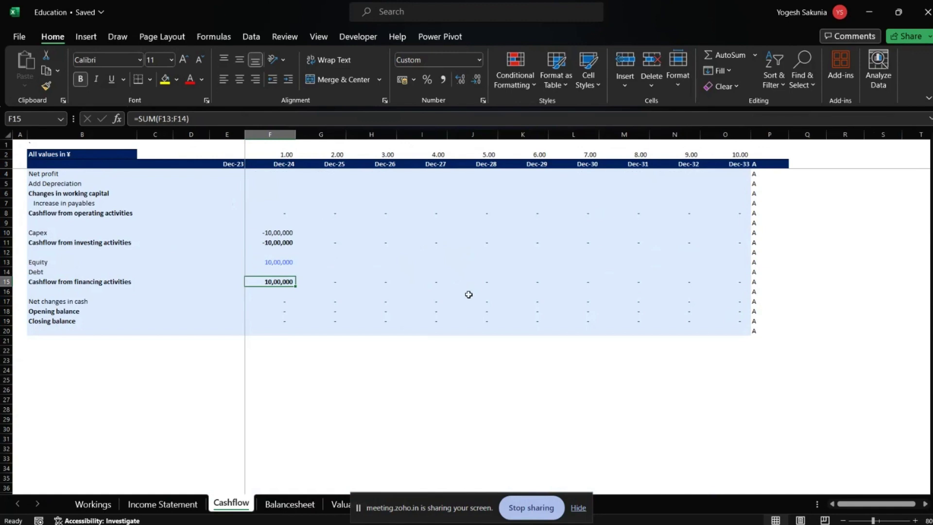
pyautogui.hotkey('ctrl', 'pagedown')
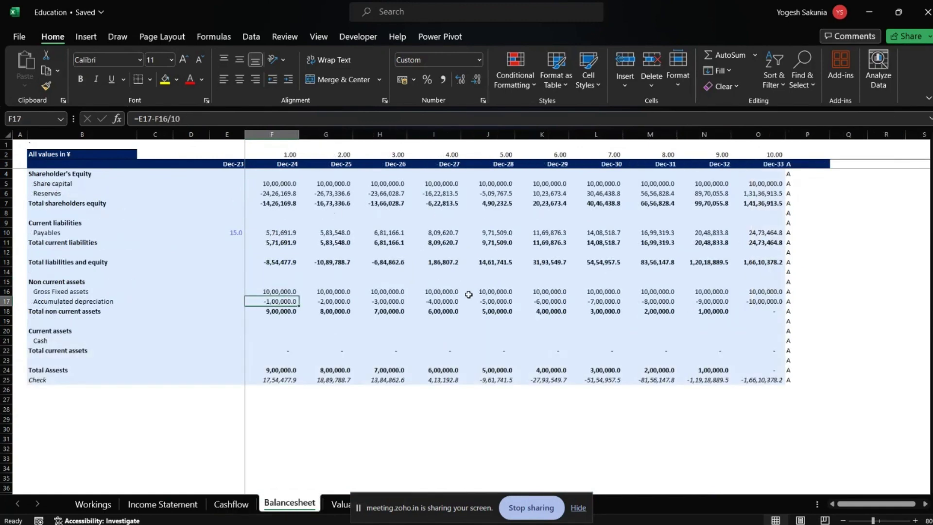
# - Examine the balance sheet's Cash row under Current assets, from its label to Dec-24
pyautogui.press('Down')
pyautogui.press('Down')
pyautogui.press('Down')
pyautogui.press('Down')
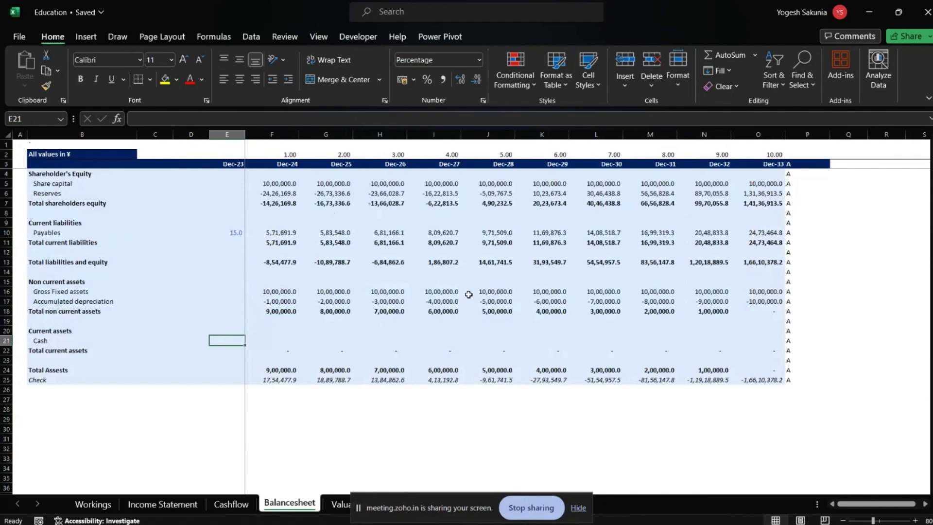
pyautogui.press('Left')
pyautogui.press('Left')
pyautogui.press('Left')
pyautogui.press('Left')
pyautogui.press('Right')
pyautogui.press('Right')
pyautogui.press('Right')
pyautogui.press('Right')
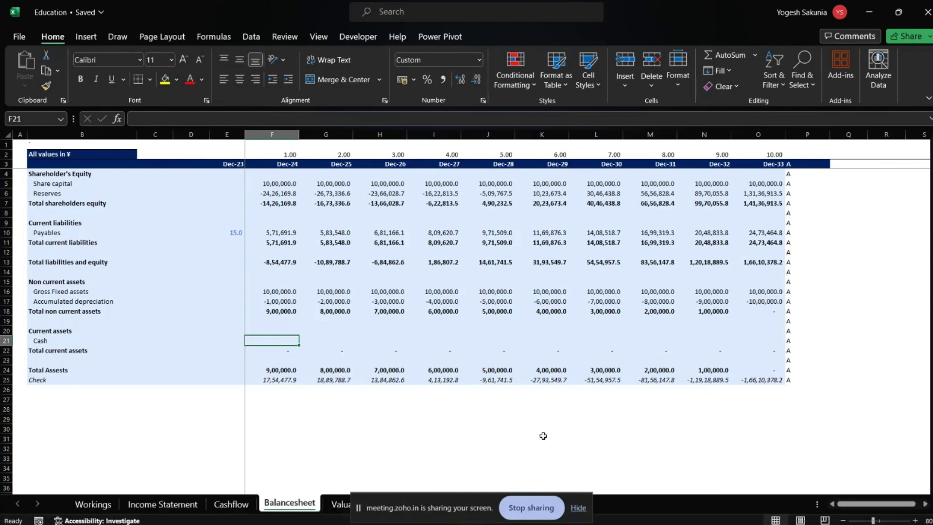
pyautogui.click(525, 508)
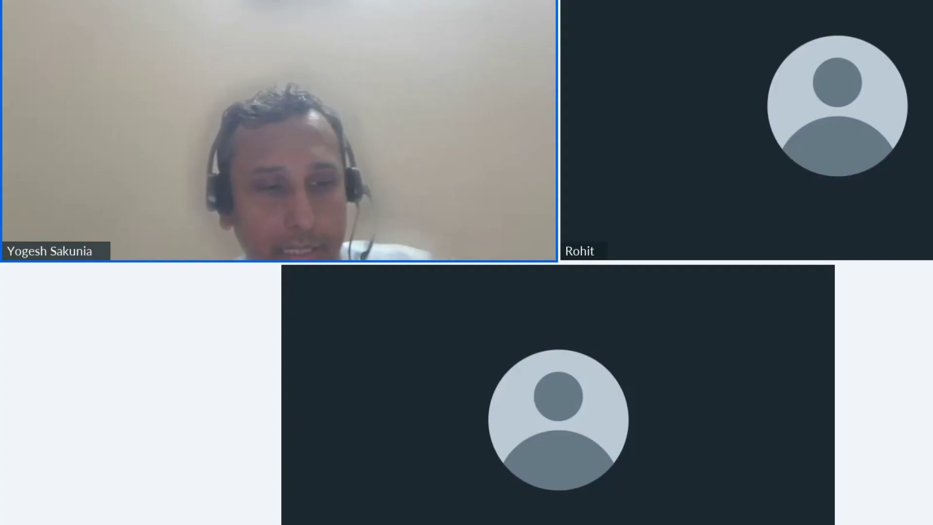
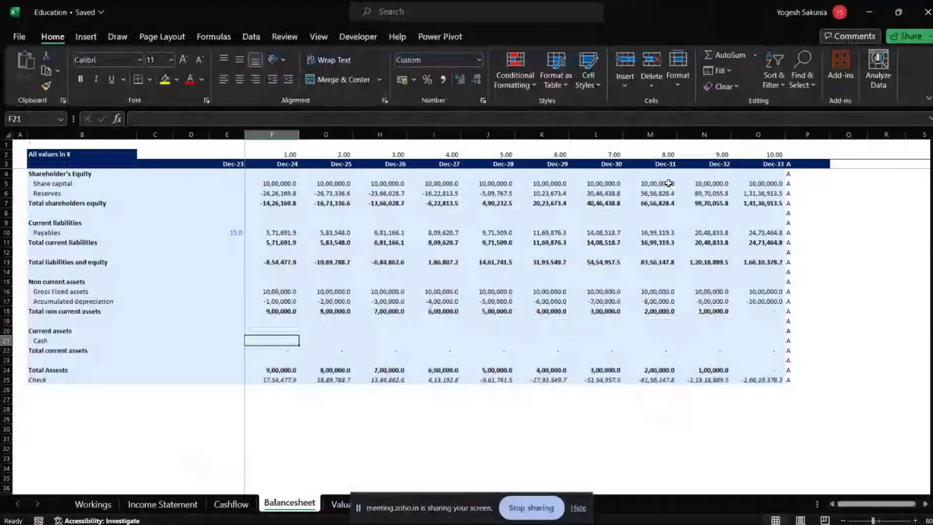
pyautogui.press('Left')
pyautogui.press('Left')
pyautogui.press('Right')
pyautogui.press('Right')
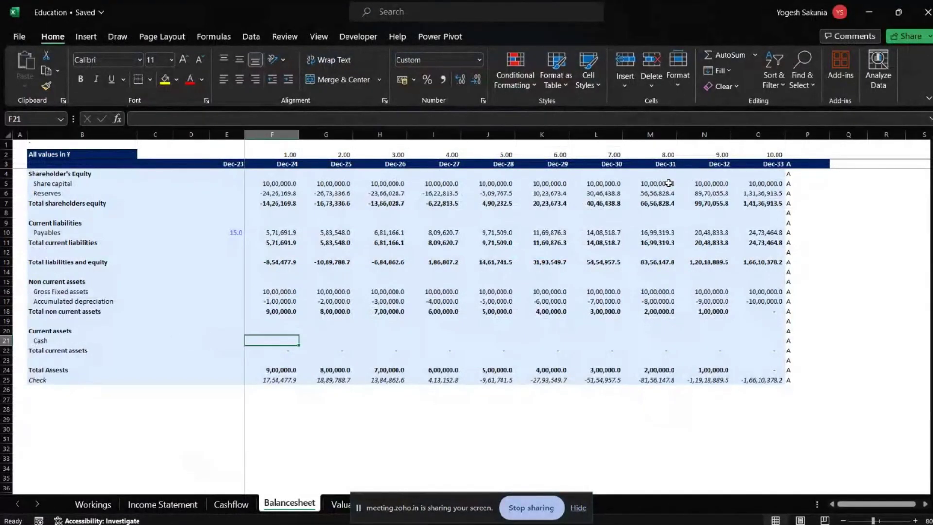
pyautogui.press('Right')
pyautogui.press('Left')
pyautogui.press('Left')
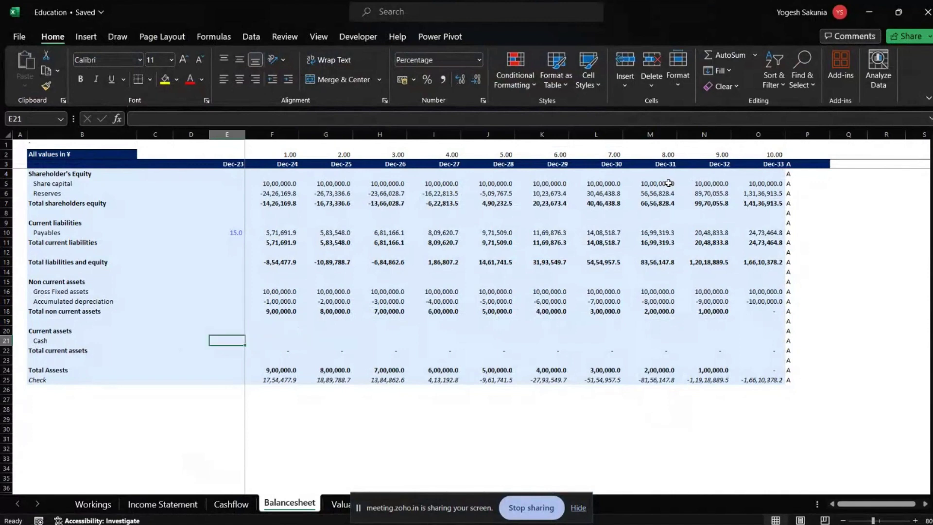
pyautogui.press('Left')
pyautogui.press('Left')
pyautogui.press('Left')
pyautogui.press('Left')
pyautogui.press('Right')
pyautogui.press('Right')
pyautogui.press('Right')
pyautogui.press('Right')
pyautogui.press('Right')
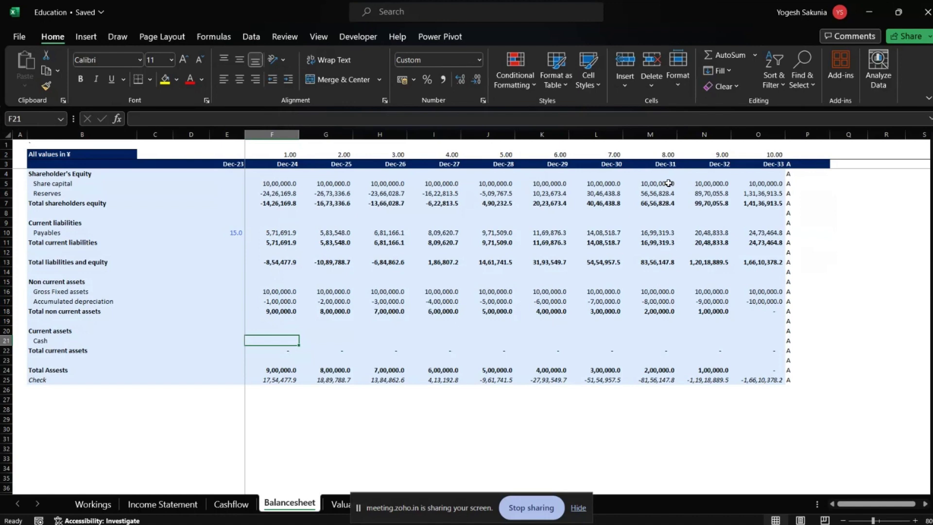
pyautogui.press('Up')
pyautogui.press('Up')
pyautogui.press('Up')
pyautogui.press('Up')
pyautogui.press('Up')
pyautogui.press('Up')
pyautogui.press('Up')
pyautogui.press('Up')
pyautogui.press('Up')
pyautogui.press('Up')
pyautogui.press('Up')
pyautogui.press('Up')
pyautogui.press('Up')
pyautogui.press('Up')
pyautogui.press('Up')
pyautogui.press('Up')
pyautogui.press('Up')
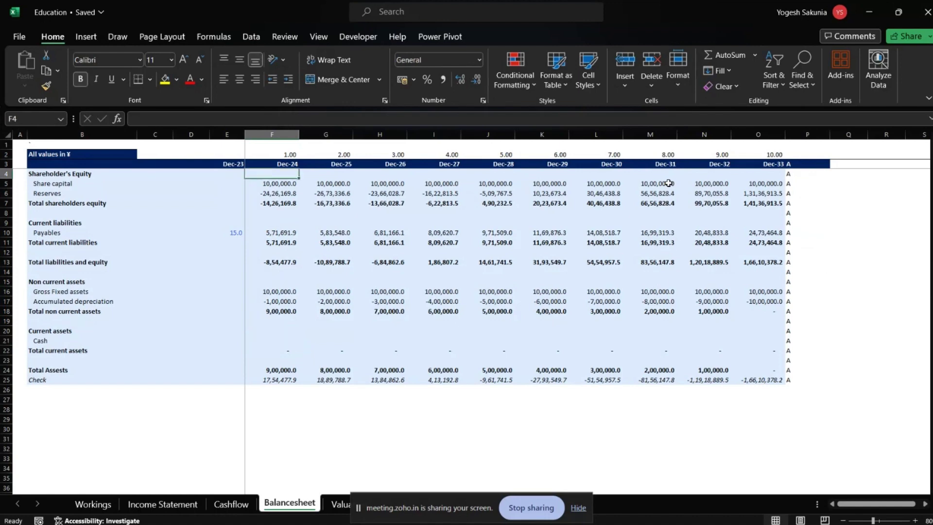
# - On the Cashflow sheet, link Dec-24 Net profit to PAT on the Income Statement with ='Income Statement'!F28
pyautogui.hotkey('ctrl', 'pageup')
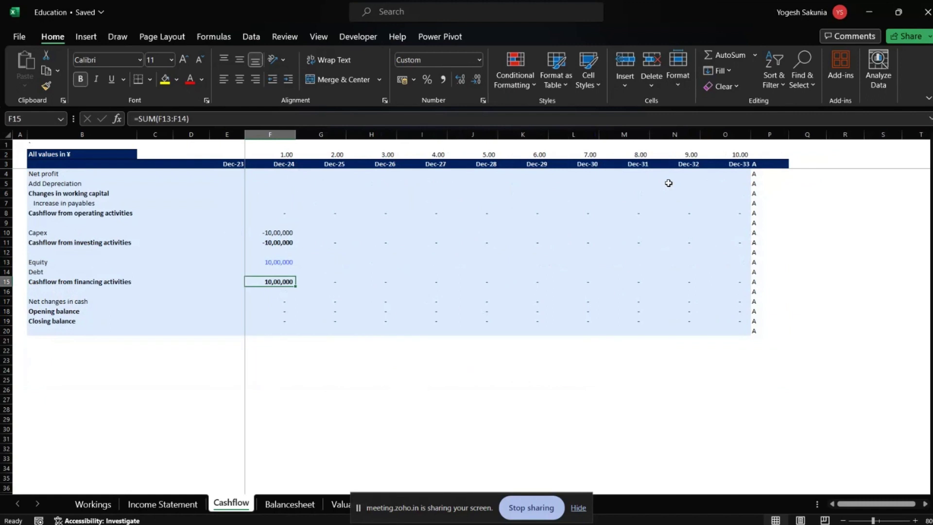
pyautogui.press('Up')
pyautogui.press('Up')
pyautogui.press('Up')
pyautogui.press('Up')
pyautogui.press('Up')
pyautogui.press('Up')
pyautogui.press('Up')
pyautogui.press('Up')
pyautogui.press('Up')
pyautogui.press('Up')
pyautogui.press('Up')
pyautogui.press('Up')
pyautogui.press('Up')
pyautogui.press('Down')
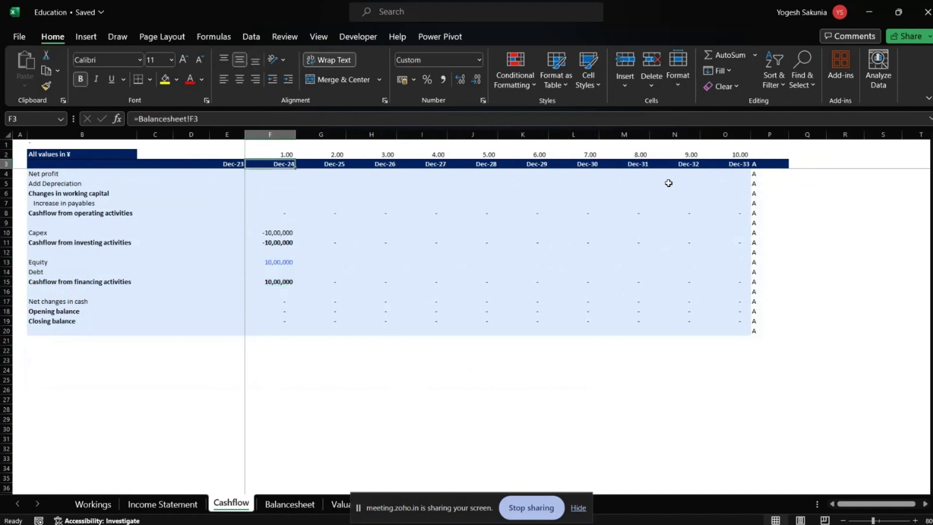
pyautogui.press('Down')
pyautogui.press('Left')
pyautogui.press('Left')
pyautogui.press('Left')
pyautogui.press('Left')
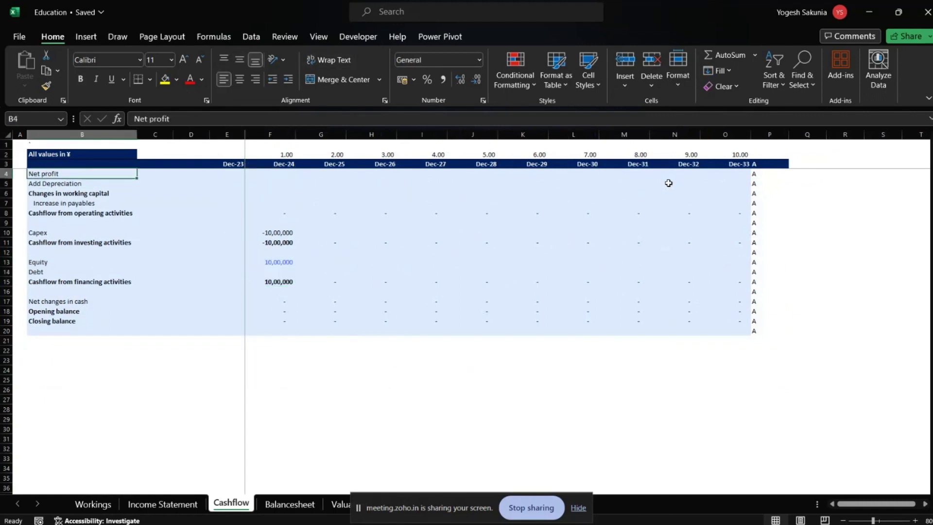
pyautogui.press('Right')
pyautogui.press('Right')
pyautogui.press('Right')
pyautogui.press('Right')
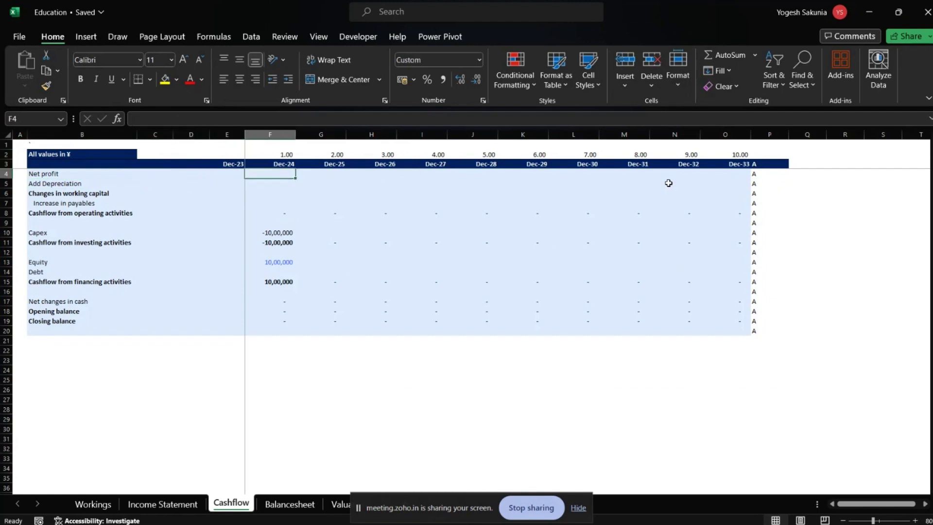
pyautogui.write('=')
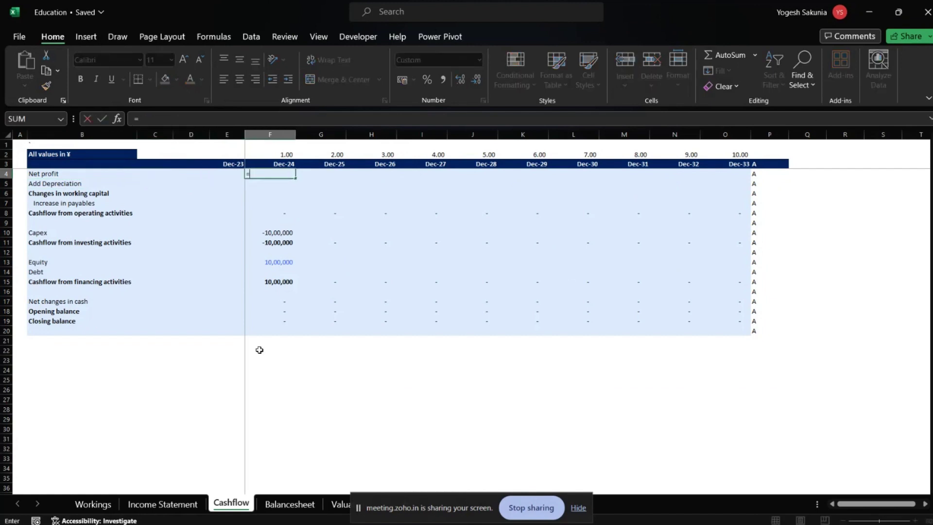
pyautogui.click(152, 507)
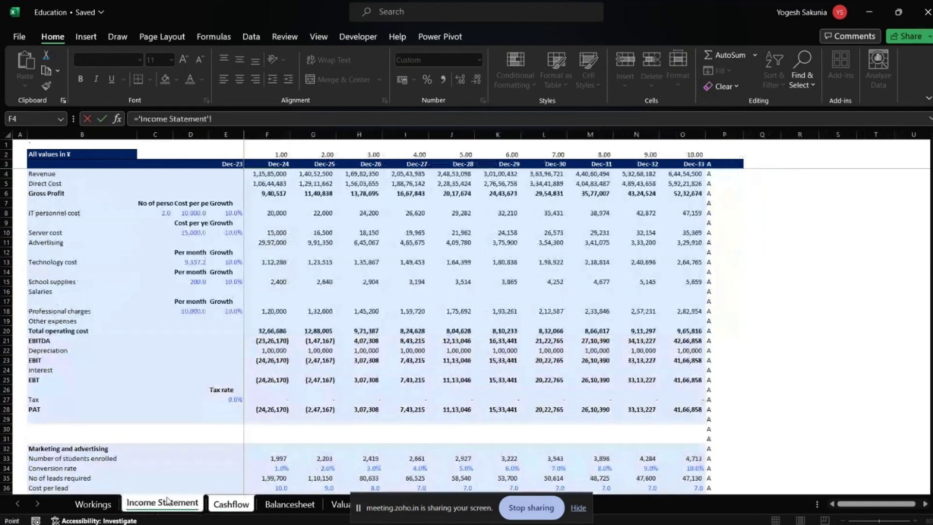
pyautogui.click(256, 408)
pyautogui.press('Return')
# - Fill the Net profit formula across the row from Dec-24 through Dec-33
pyautogui.press('Up')
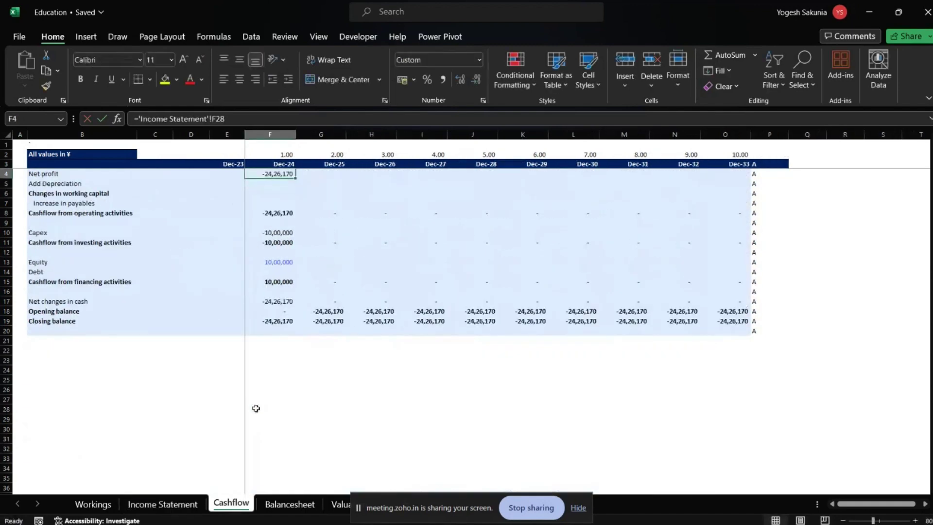
pyautogui.hotkey('ctrl', 'shift', 'Right')
pyautogui.hotkey('shift', 'Left')
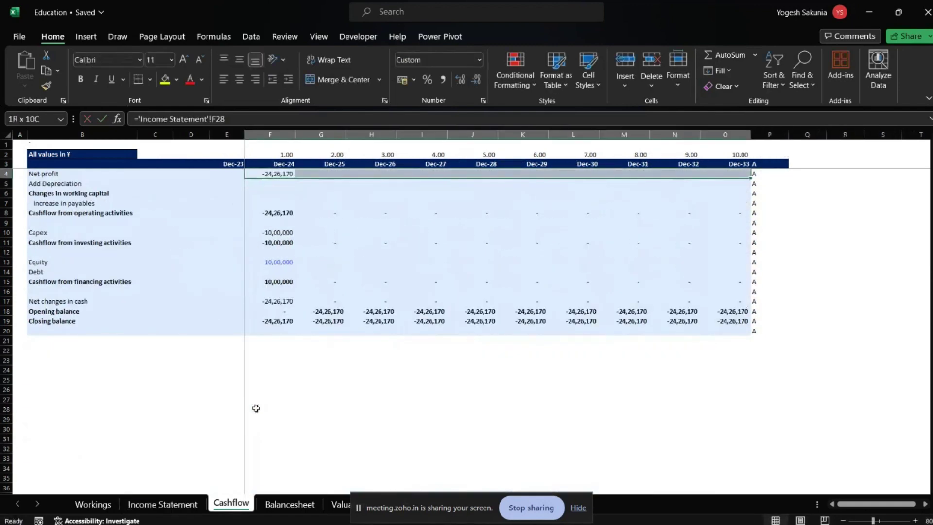
pyautogui.hotkey('ctrl', 'r')
# - Link Dec-24 Add Depreciation to the Income Statement's Depreciation with ='Income Statement'!F22
pyautogui.press('Down')
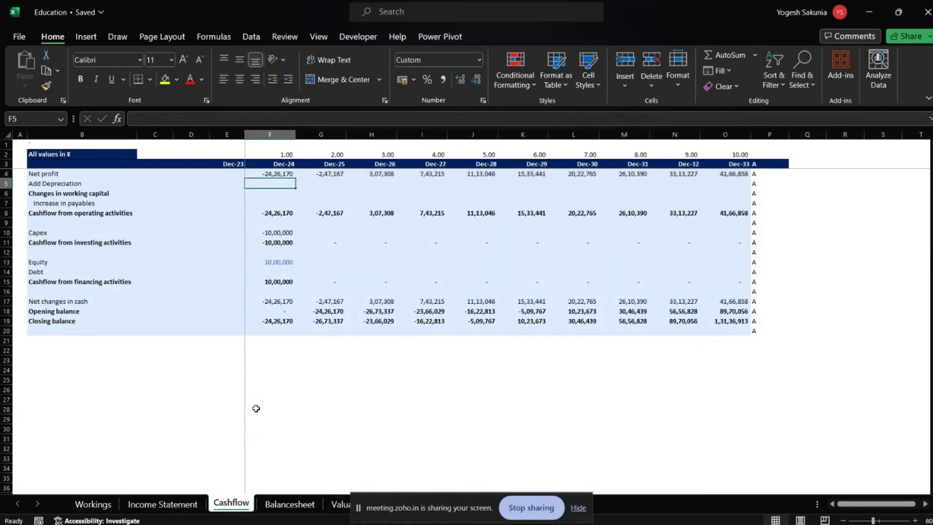
pyautogui.write('=')
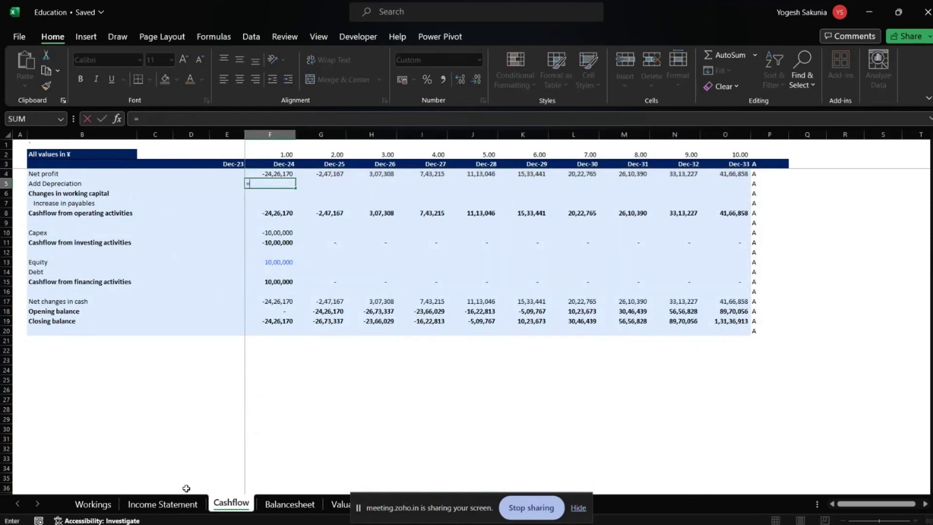
pyautogui.click(142, 503)
pyautogui.click(263, 352)
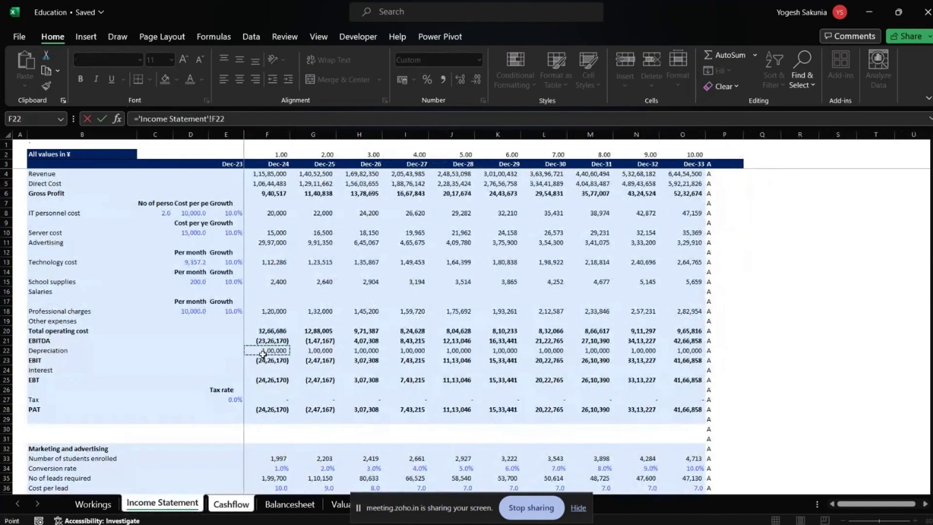
pyautogui.press('Return')
# - Fill the Add Depreciation formula across the row from Dec-24 through Dec-33
pyautogui.press('Up')
pyautogui.hotkey('shift', 'Right')
pyautogui.hotkey('shift', 'Right')
pyautogui.hotkey('shift', 'Right')
pyautogui.hotkey('shift', 'Right')
pyautogui.hotkey('shift', 'Right')
pyautogui.hotkey('shift', 'Right')
pyautogui.hotkey('shift', 'Right')
pyautogui.hotkey('shift', 'Right')
pyautogui.hotkey('shift', 'Right')
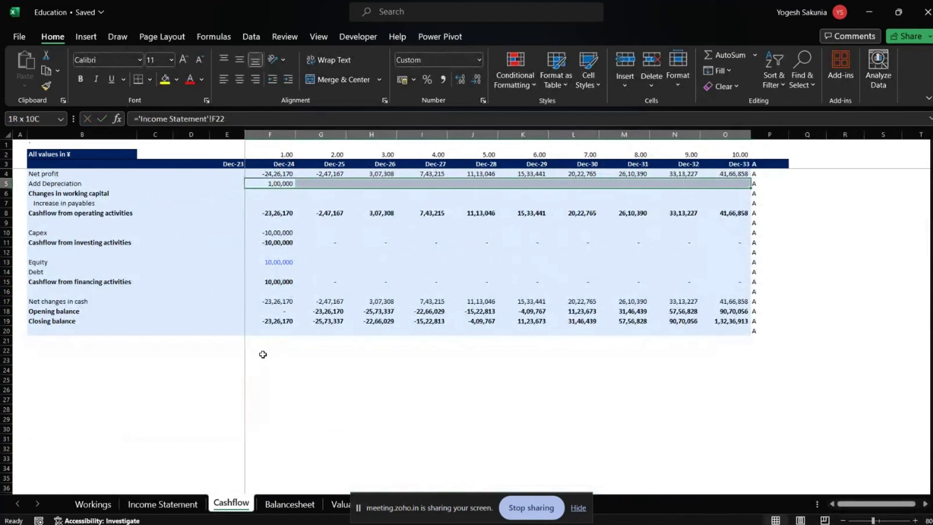
pyautogui.hotkey('ctrl', 'r')
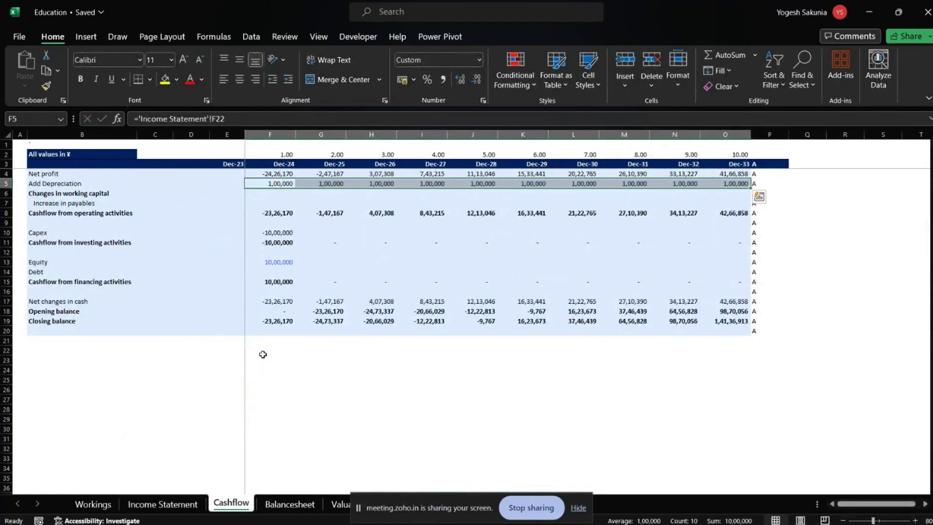
pyautogui.press('Down')
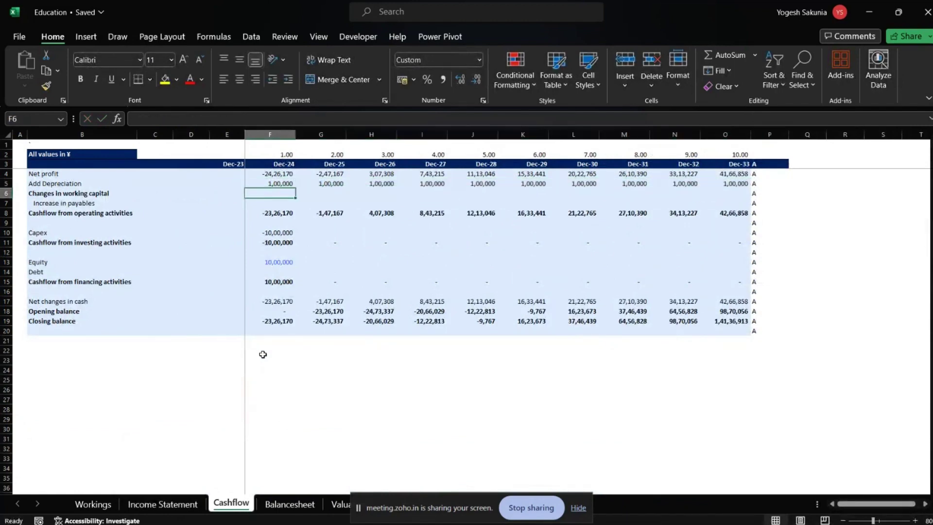
pyautogui.press('Down')
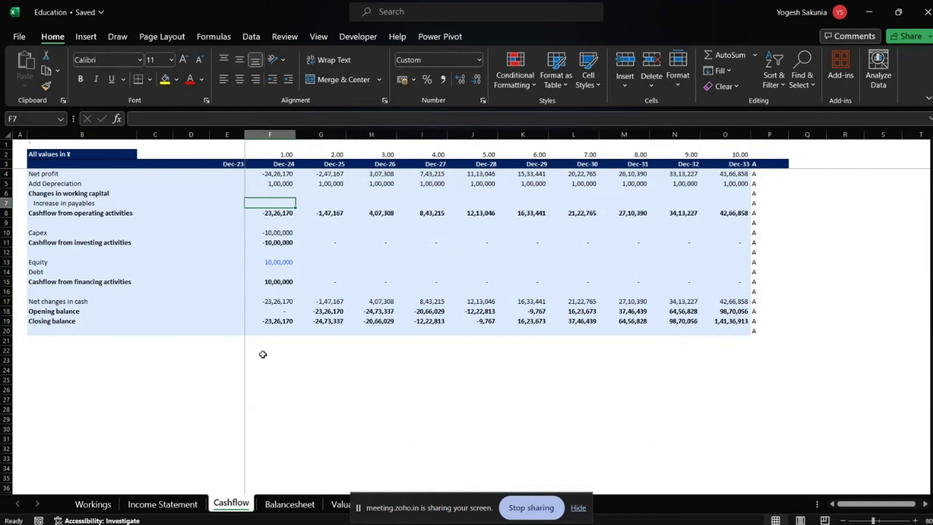
pyautogui.write('=')
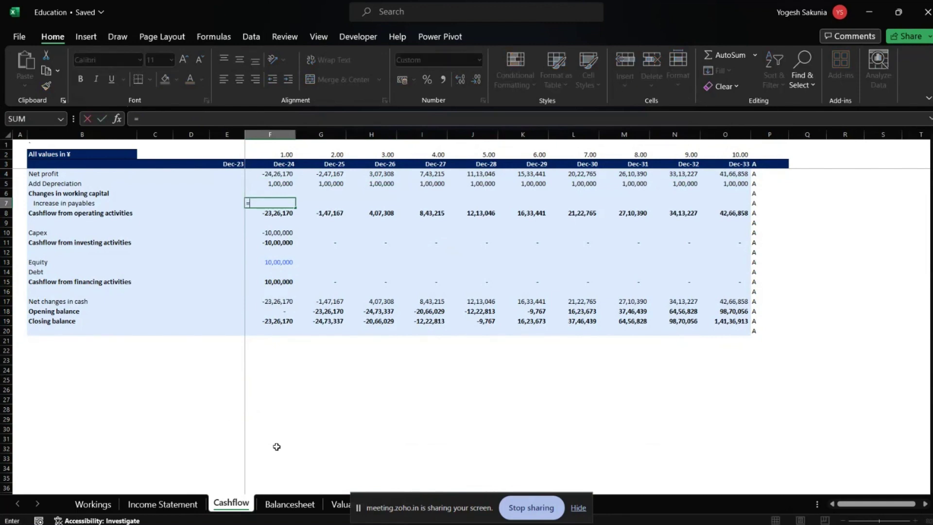
pyautogui.click(292, 505)
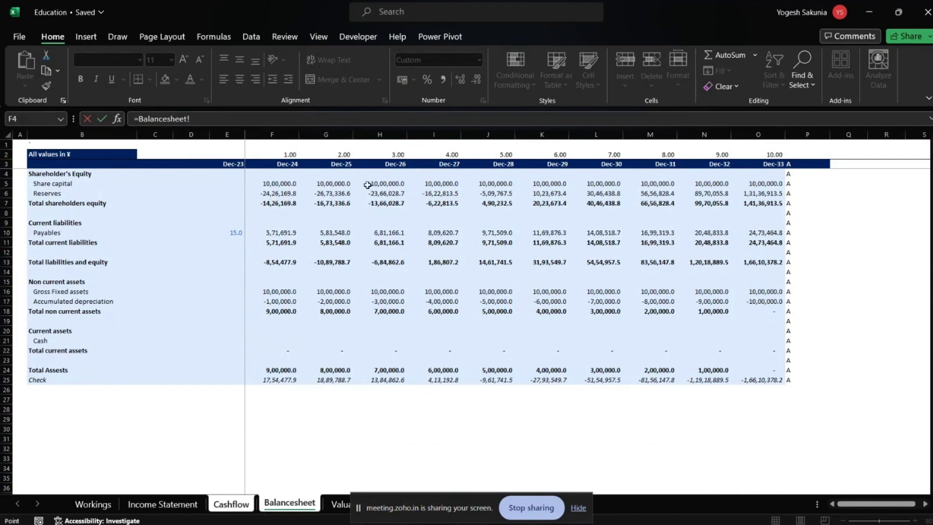
pyautogui.press('Escape')
pyautogui.write('=')
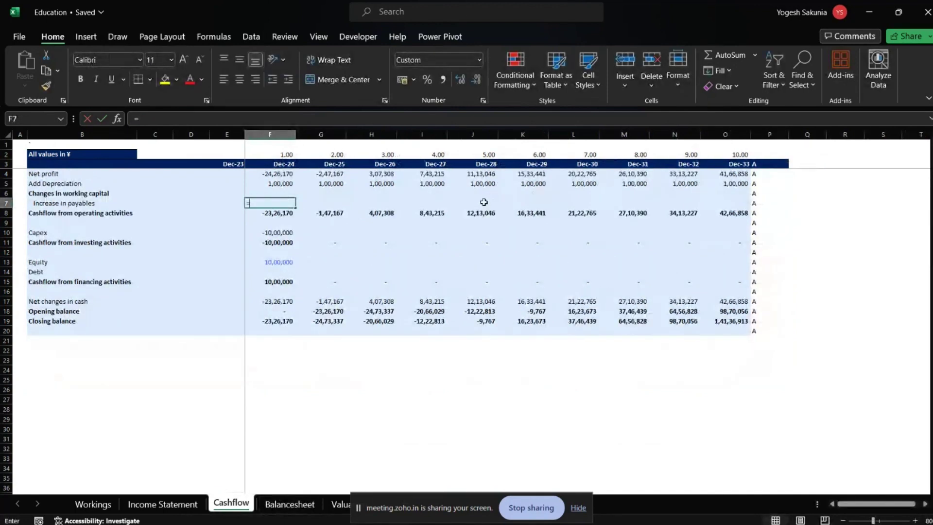
pyautogui.click(271, 505)
pyautogui.press('Escape')
# - On the Balancesheet, move the Payables input 15 from E10 to D10
pyautogui.hotkey('ctrl', 'pageup')
pyautogui.hotkey('ctrl', 'pageup')
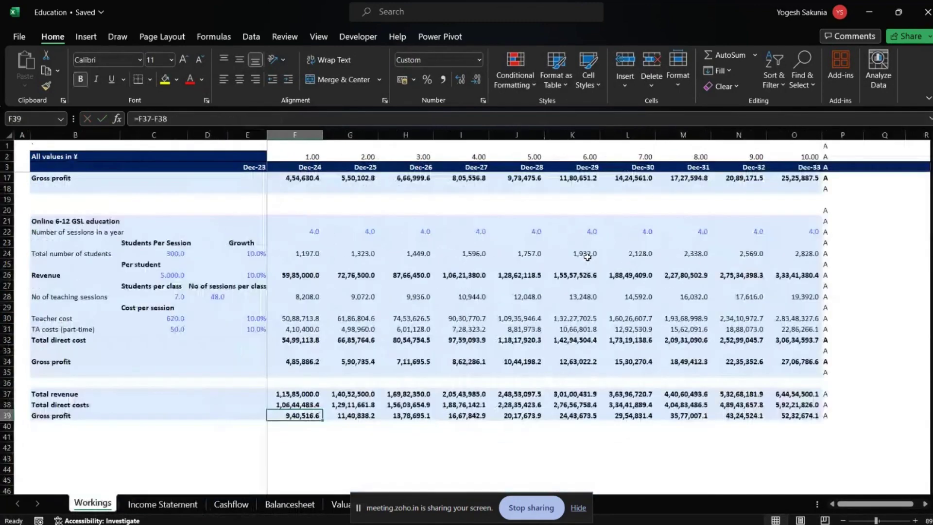
pyautogui.hotkey('ctrl', 'pagedown')
pyautogui.hotkey('ctrl', 'pagedown')
pyautogui.hotkey('ctrl', 'pagedown')
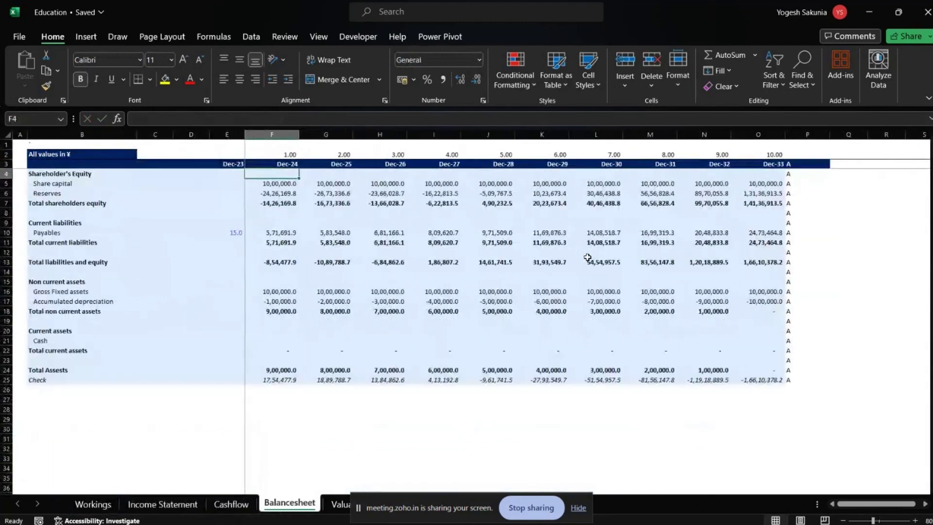
pyautogui.press('Down')
pyautogui.press('Down')
pyautogui.press('Down')
pyautogui.press('Down')
pyautogui.press('Down')
pyautogui.press('Down')
pyautogui.press('Left')
pyautogui.hotkey('ctrl', 'c')
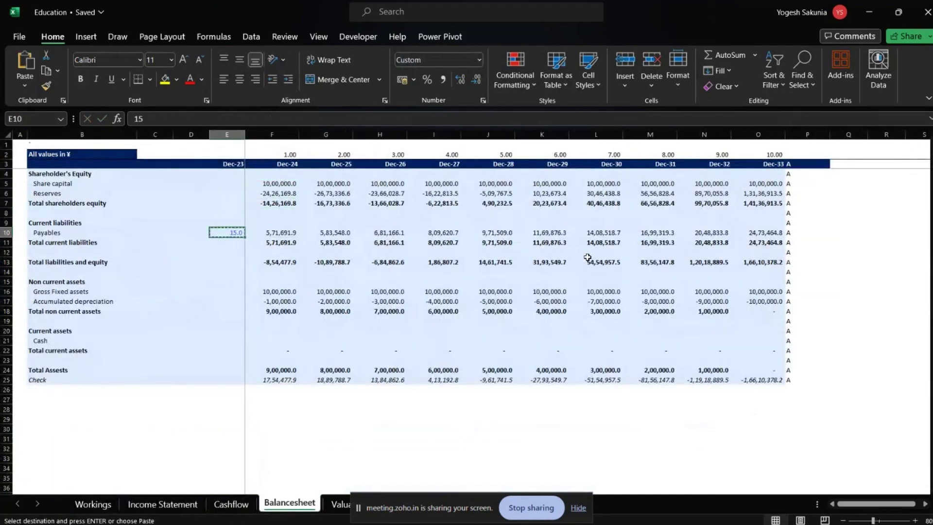
pyautogui.press('Left')
pyautogui.hotkey('ctrl', 'v')
# - Copy the blank shaded cell E9 onto E10 to restore the formatting of the Dec-23 Payables cell
pyautogui.press('Right')
pyautogui.press('Up')
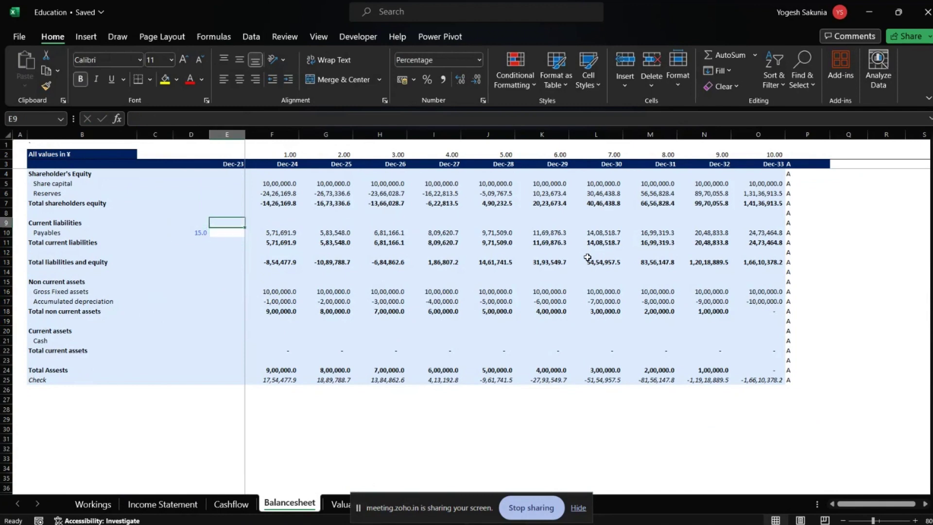
pyautogui.hotkey('ctrl', 'c')
pyautogui.press('Down')
pyautogui.press('Return')
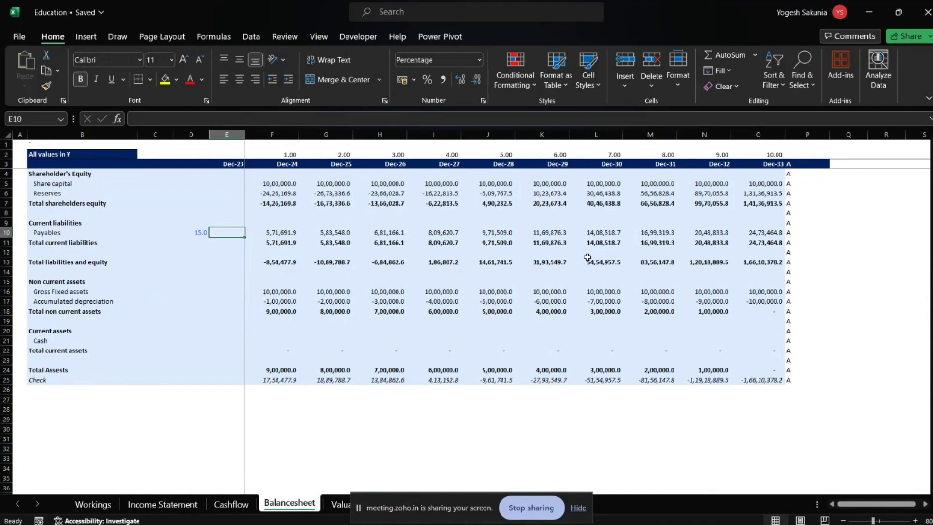
# - Check the moved Payables input in D10 and its reference in the Dec-24 Payables formula
pyautogui.press('Left')
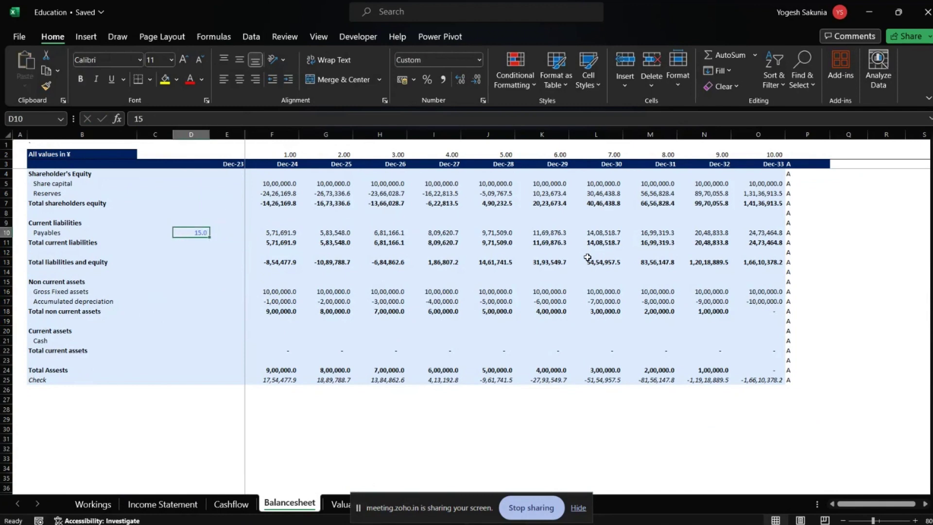
pyautogui.hotkey('ctrl', 'pagedown')
pyautogui.hotkey('ctrl', 'pageup')
pyautogui.press('Right')
pyautogui.press('Right')
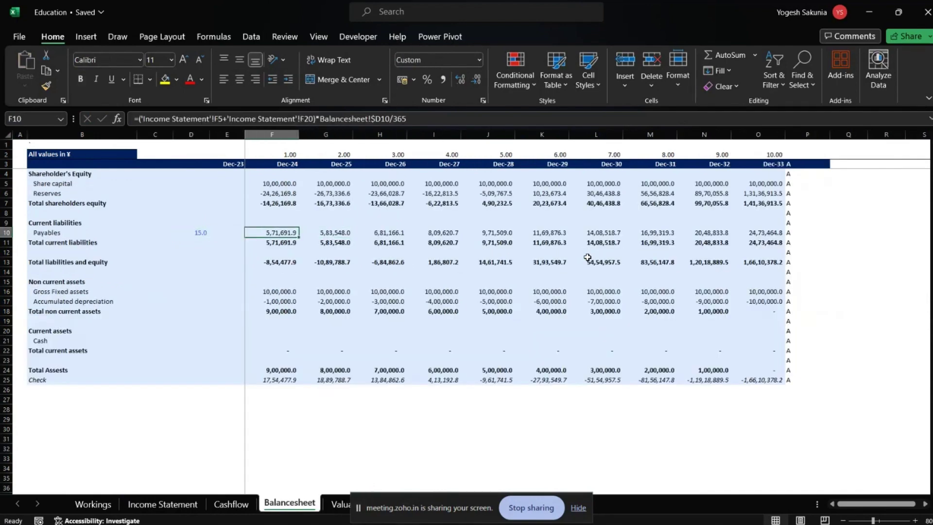
# - On the Cashflow sheet, set Dec-24 Increase in payables to =Balancesheet!F10-Balancesheet!E10
pyautogui.hotkey('ctrl', 'pageup')
pyautogui.write('=')
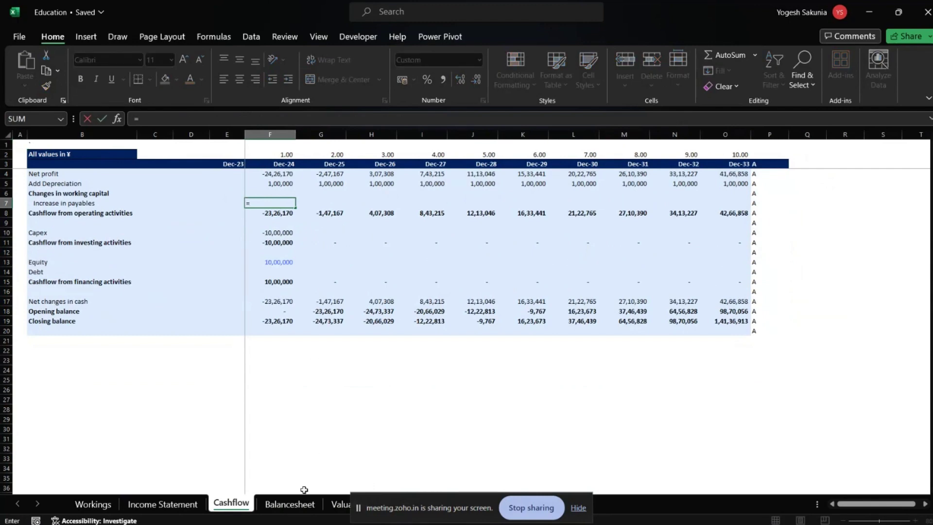
pyautogui.click(290, 504)
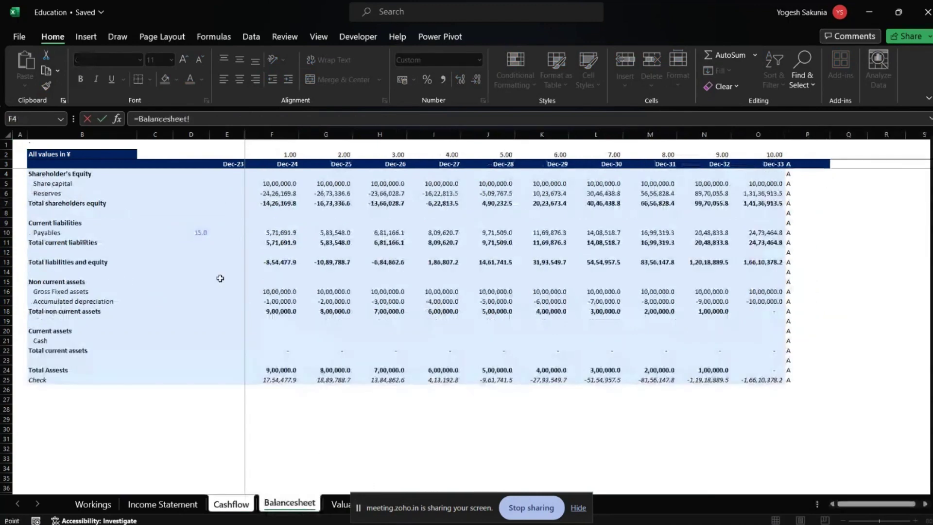
pyautogui.click(277, 233)
pyautogui.write('-')
pyautogui.click(235, 234)
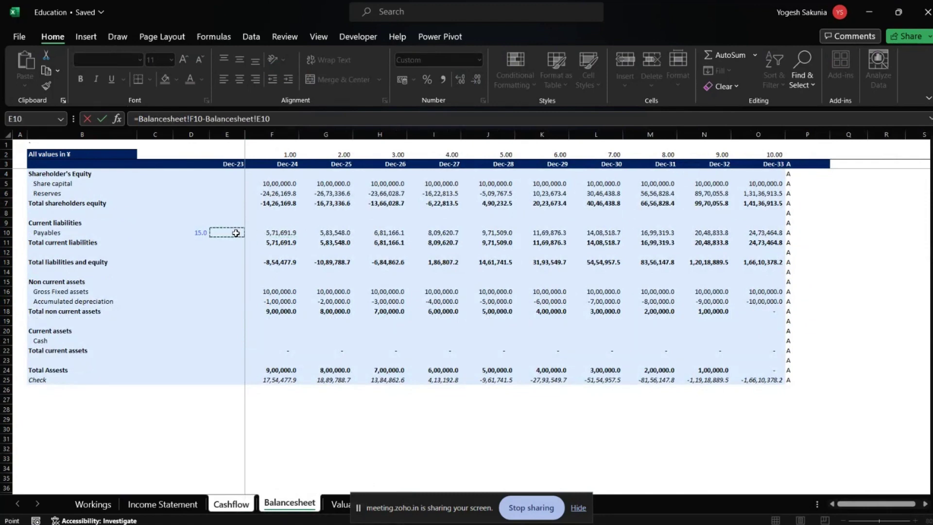
pyautogui.press('Return')
# - Fill the Increase in payables formula across the row from Dec-24 through Dec-33
pyautogui.press('Up')
pyautogui.hotkey('ctrl', 'shift', 'Right')
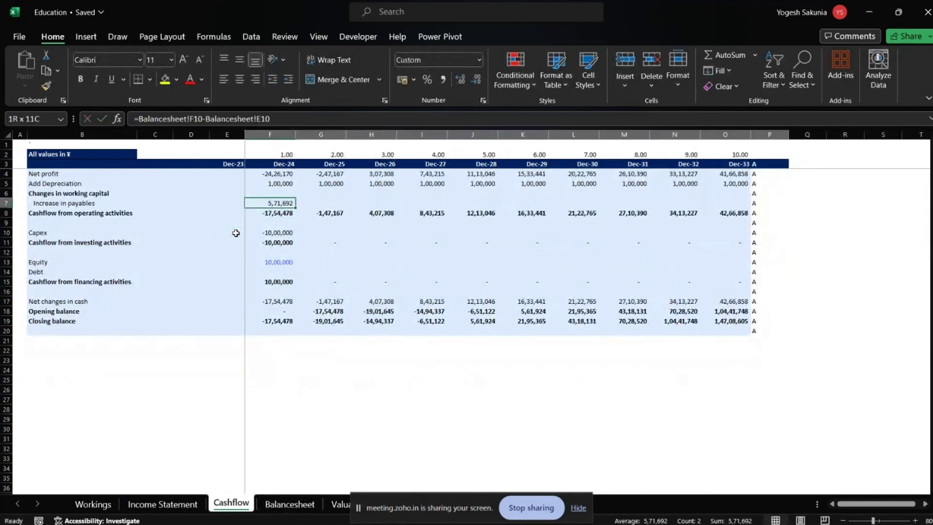
pyautogui.hotkey('shift', 'Left')
pyautogui.hotkey('ctrl', 'r')
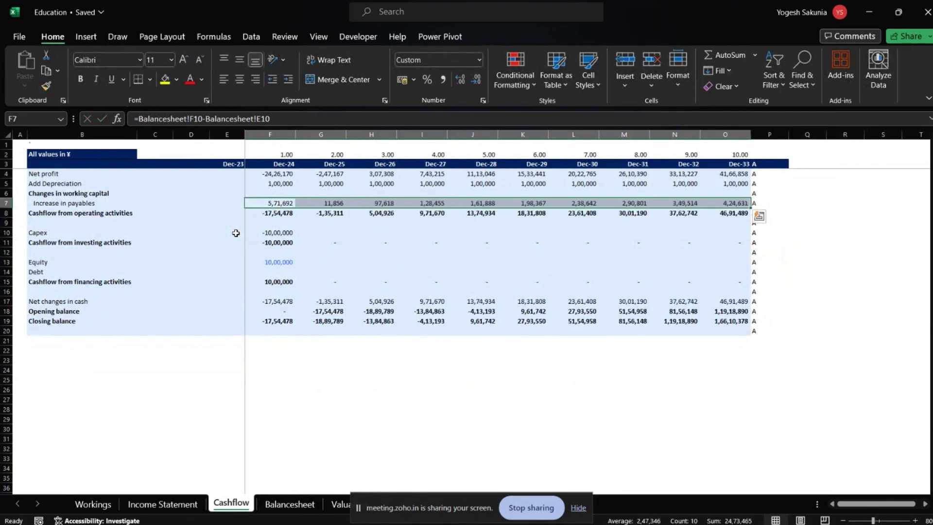
# - Review the Dec-24 column of the cash flow statement, covering operating, investing and financing activities and the cash balances
pyautogui.press('Down')
pyautogui.press('Down')
pyautogui.press('Down')
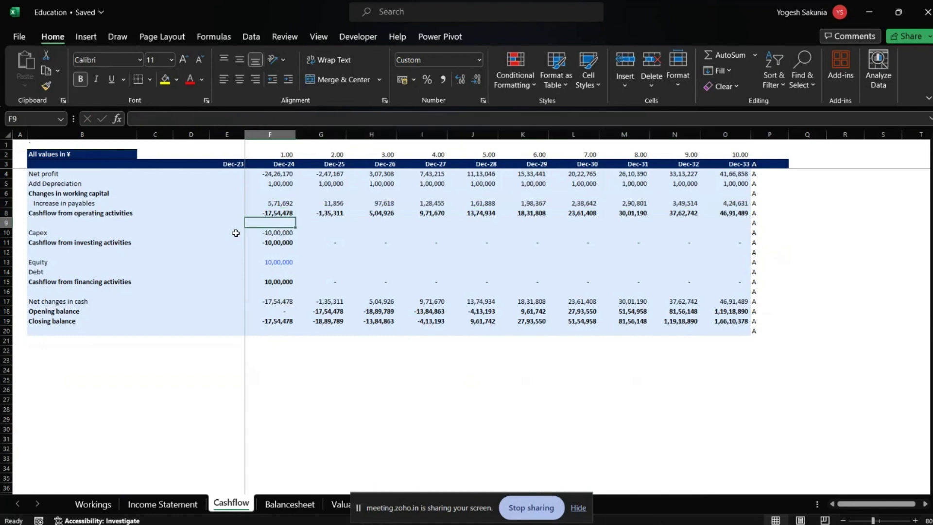
pyautogui.press('Up')
pyautogui.press('Up')
pyautogui.press('Up')
pyautogui.press('Up')
pyautogui.press('Up')
pyautogui.press('Up')
pyautogui.press('Down')
pyautogui.press('Down')
pyautogui.press('Down')
pyautogui.press('Down')
pyautogui.press('Down')
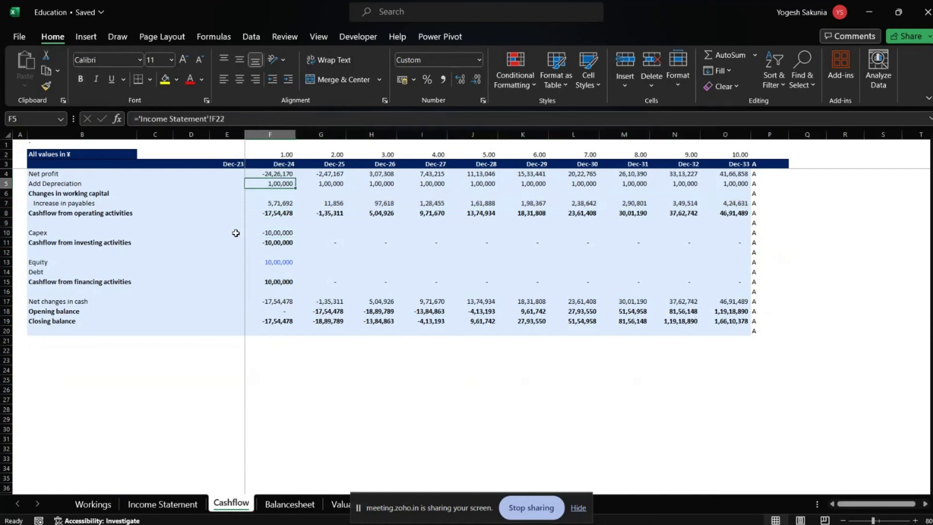
pyautogui.press('Down')
pyautogui.press('Down')
pyautogui.press('Down')
pyautogui.press('Down')
pyautogui.press('Down')
pyautogui.press('Down')
pyautogui.press('Down')
pyautogui.press('Down')
pyautogui.press('Down')
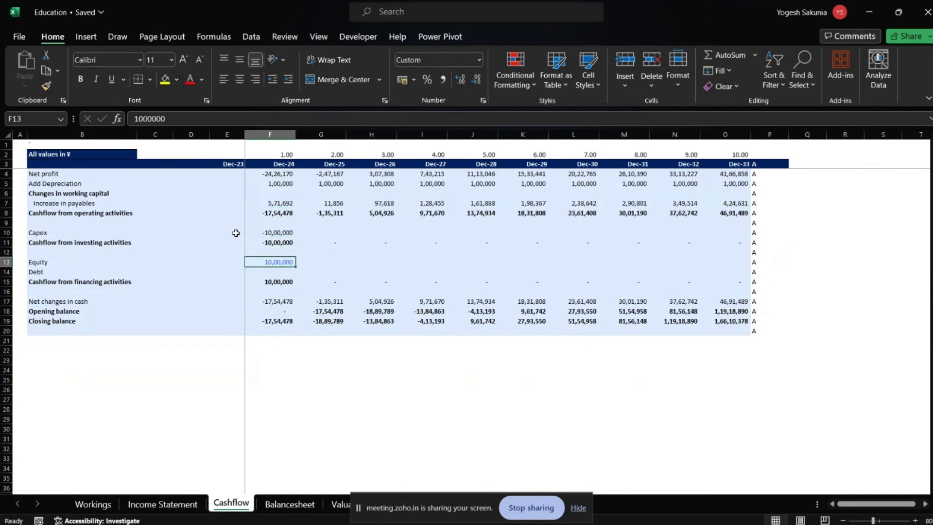
pyautogui.press('Down')
pyautogui.press('Down')
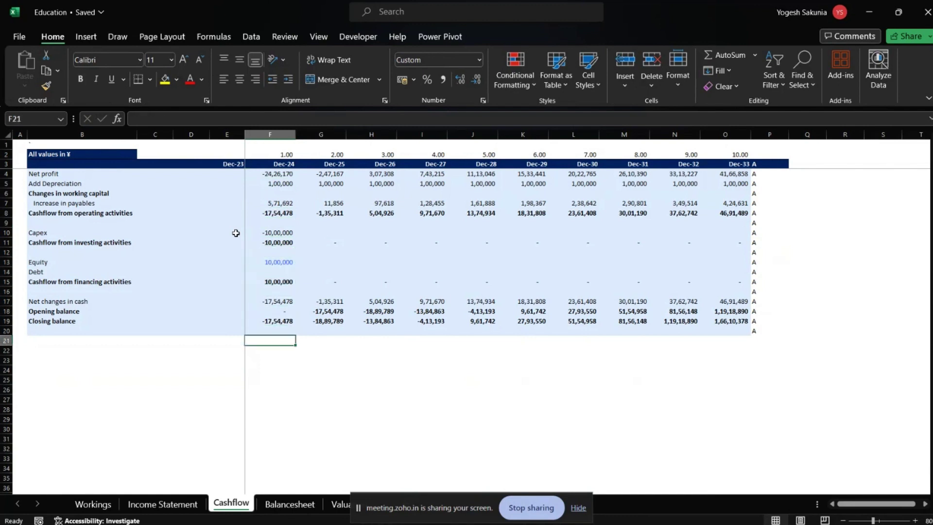
pyautogui.press('Up')
pyautogui.press('Up')
pyautogui.press('Up')
pyautogui.press('Up')
pyautogui.press('Up')
pyautogui.press('Up')
pyautogui.press('Up')
pyautogui.press('Up')
pyautogui.press('Up')
pyautogui.press('Up')
pyautogui.press('Down')
pyautogui.press('Down')
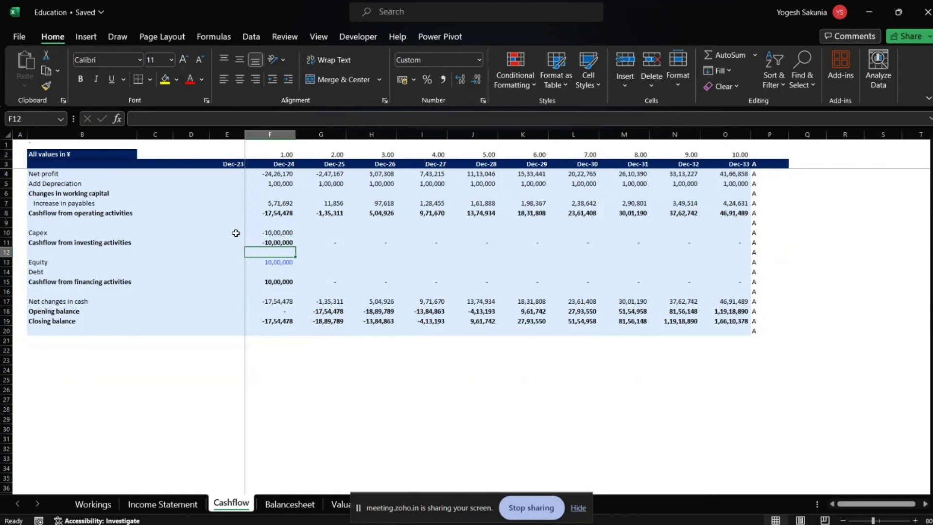
# - On the Balancesheet sheet, set Dec-24 Cash in F21 to the net changes in cash, =Cashflow!F17
pyautogui.hotkey('ctrl', 'pagedown')
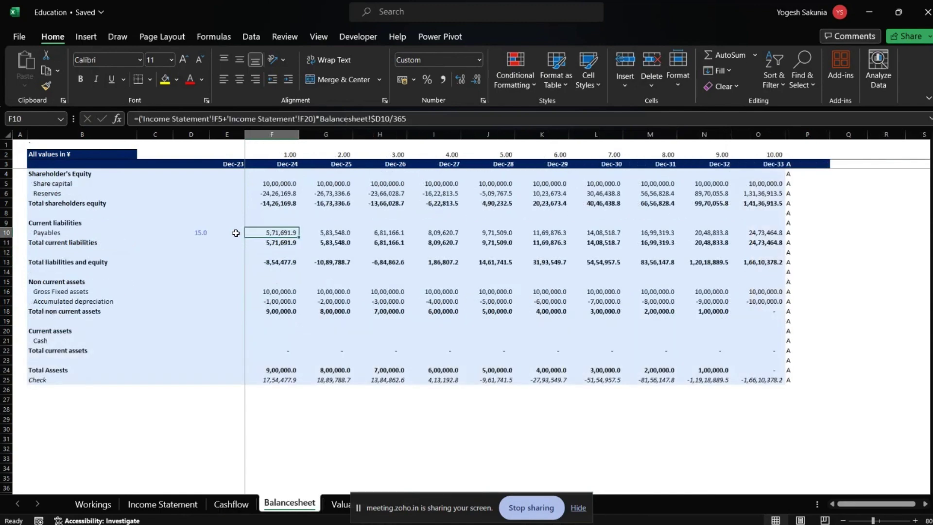
pyautogui.press('Down')
pyautogui.press('Down')
pyautogui.press('Down')
pyautogui.press('Down')
pyautogui.press('Down')
pyautogui.press('Down')
pyautogui.press('Down')
pyautogui.press('Down')
pyautogui.press('Down')
pyautogui.press('Down')
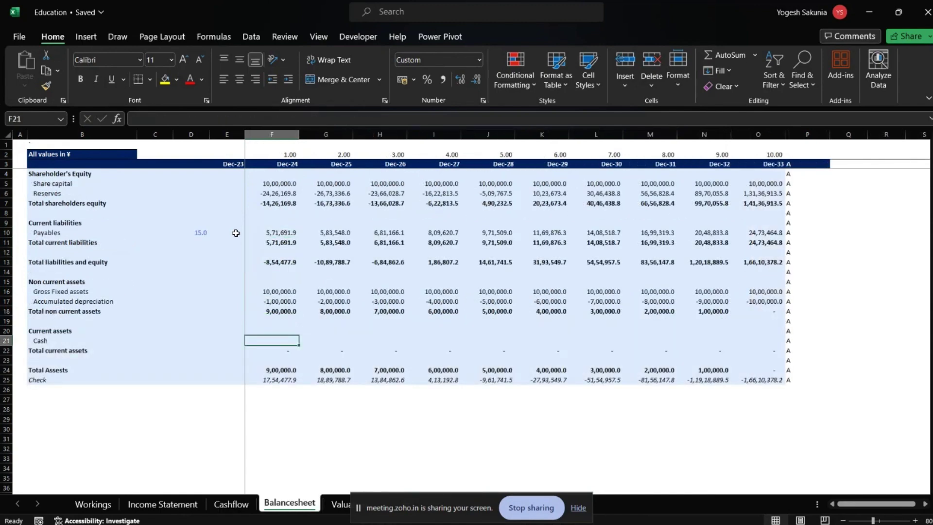
pyautogui.write('=')
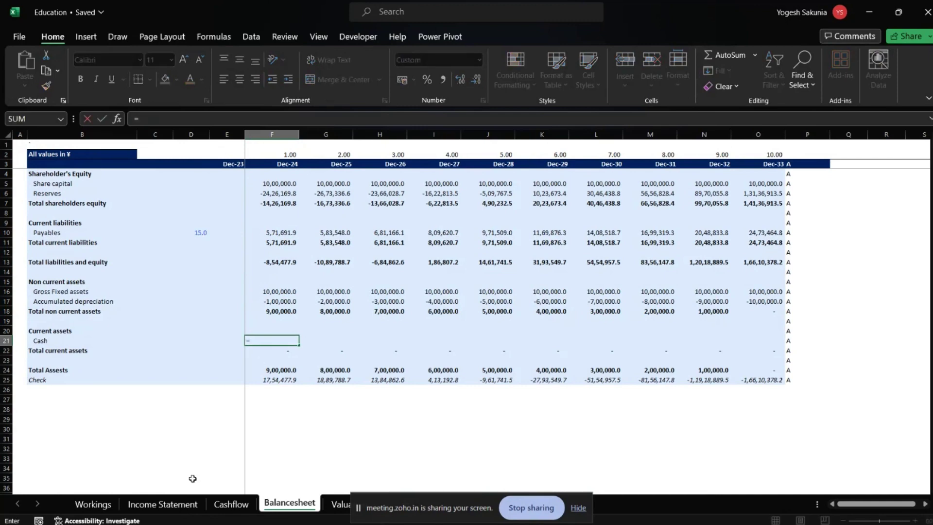
pyautogui.click(231, 503)
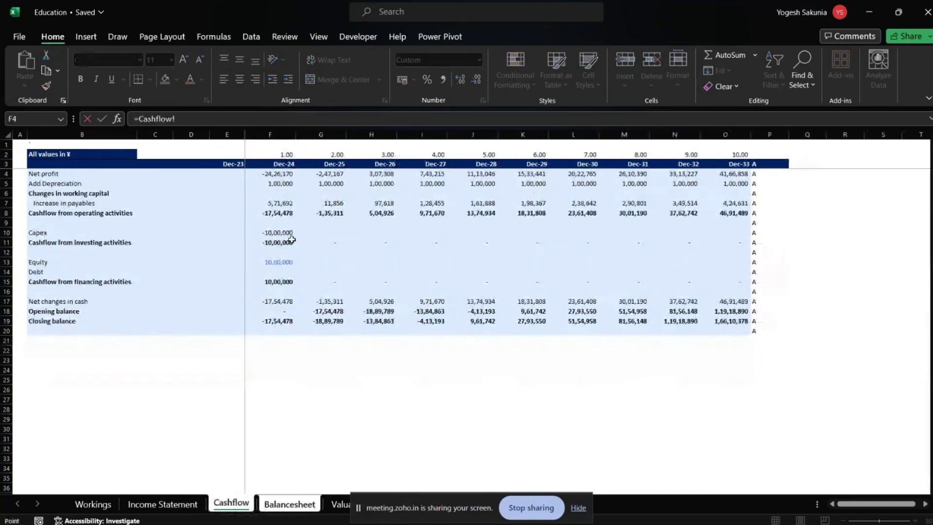
pyautogui.click(270, 300)
pyautogui.press('Return')
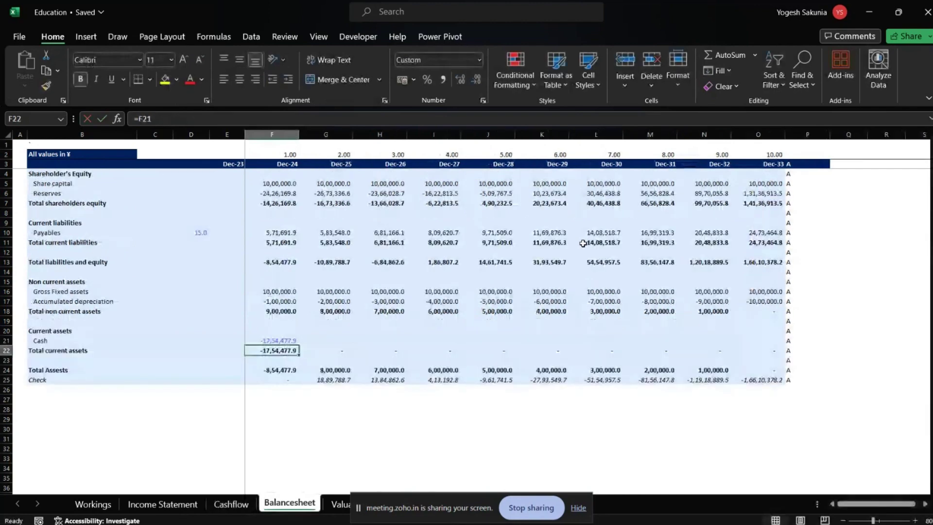
# - Copy the Dec-24 Cash formula across the Cash row through Dec-33
pyautogui.press('Up')
pyautogui.hotkey('ctrl', 'c')
pyautogui.hotkey('ctrl', 'shift', 'Right')
pyautogui.hotkey('shift', 'Left')
pyautogui.hotkey('ctrl', 'v')
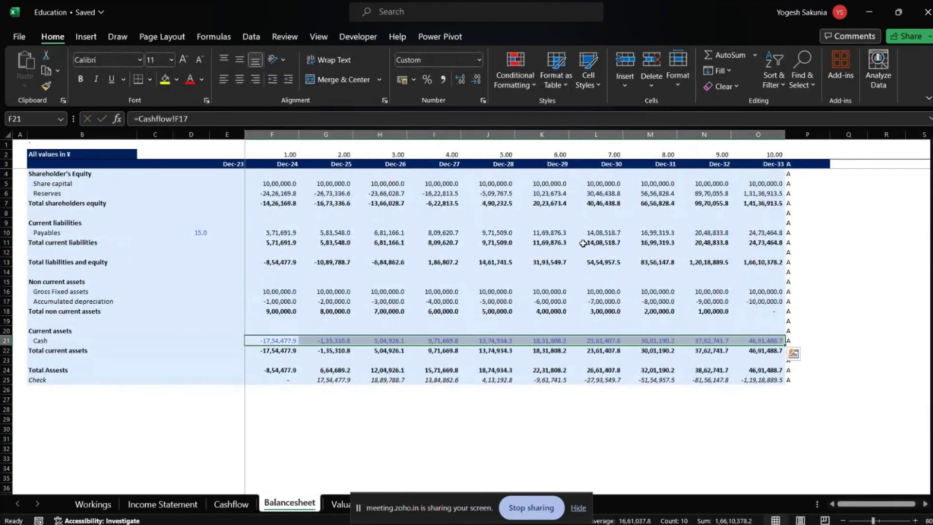
# - Inspect the formulas for net changes in cash, opening balance and closing balance on the Cashflow sheet
pyautogui.hotkey('ctrl', 'pageup')
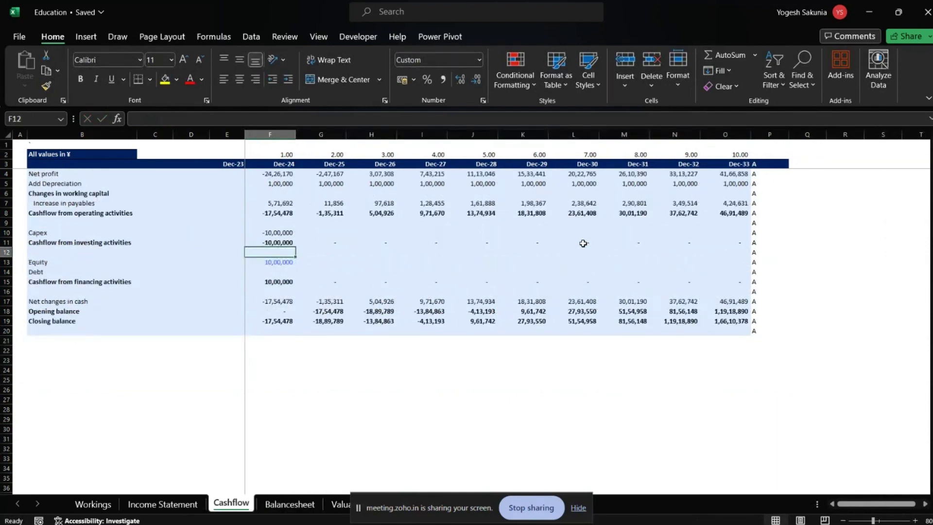
pyautogui.press('Down')
pyautogui.press('Down')
pyautogui.press('Down')
pyautogui.press('Down')
pyautogui.press('Down')
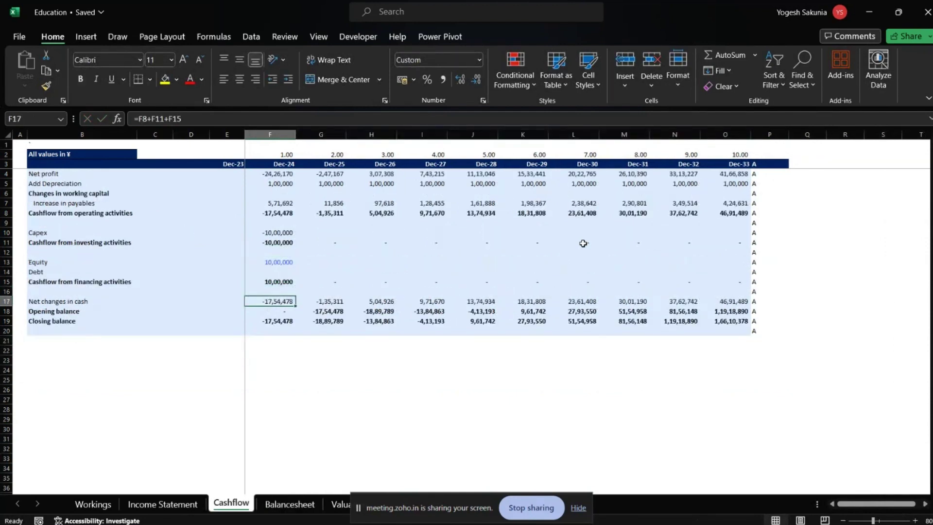
pyautogui.press('Down')
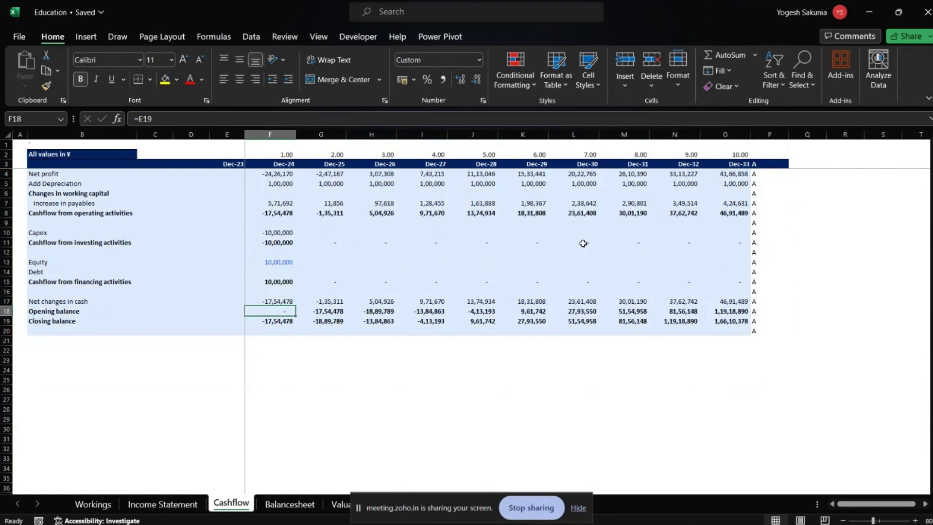
pyautogui.press('Down')
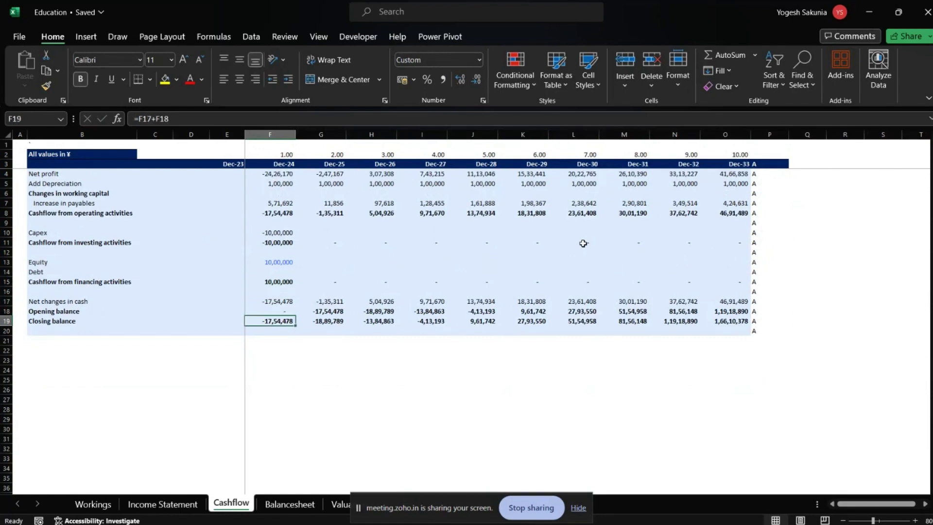
pyautogui.click(181, 119)
pyautogui.press('Tab')
pyautogui.click(181, 120)
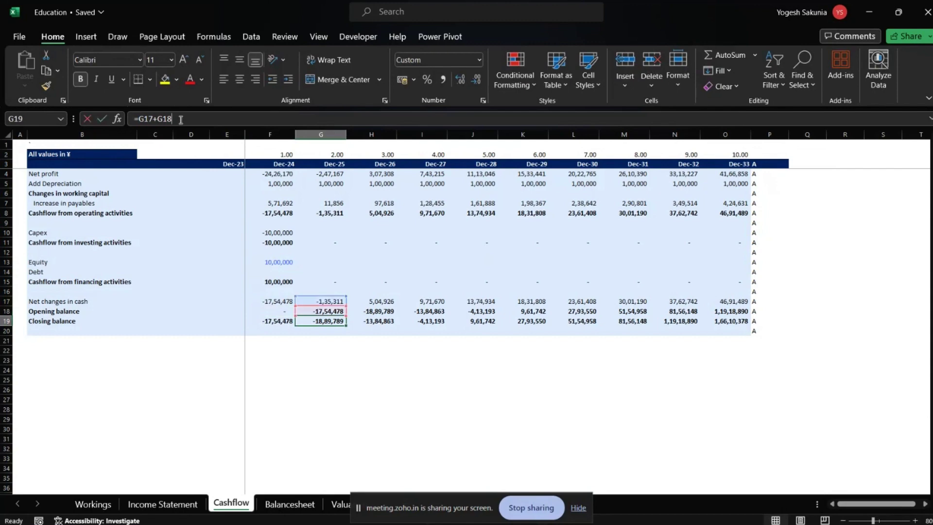
pyautogui.press('Escape')
# - Trace the balance sheet's Dec-24 Cash formula to its source cell on the Cashflow sheet and return to F21
pyautogui.hotkey('ctrl', 'pagedown')
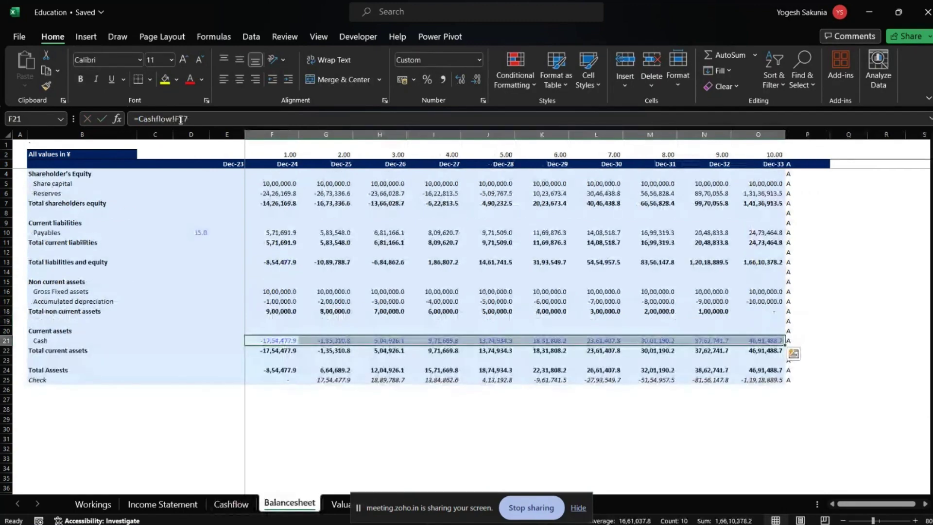
pyautogui.hotkey('ctrl', 'Left')
pyautogui.press('Right')
pyautogui.press('Right')
pyautogui.press('Right')
pyautogui.press('Right')
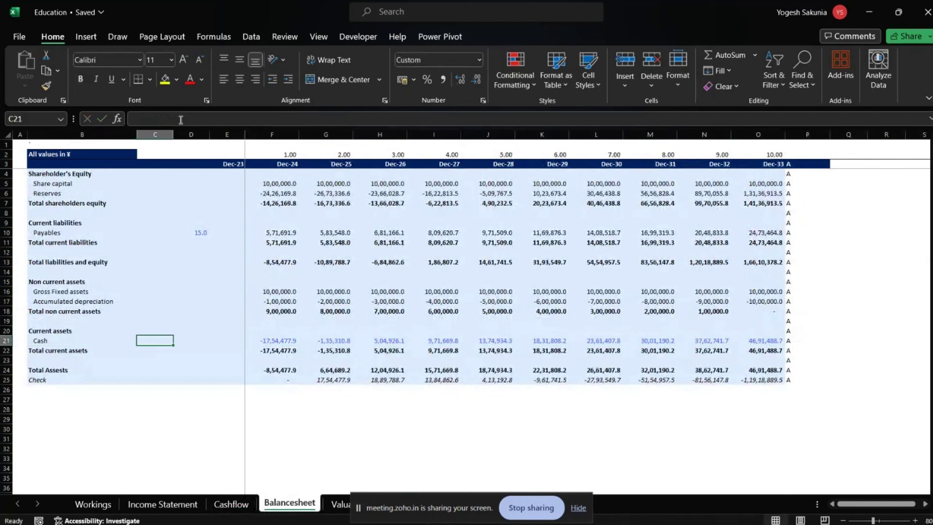
pyautogui.press('Left')
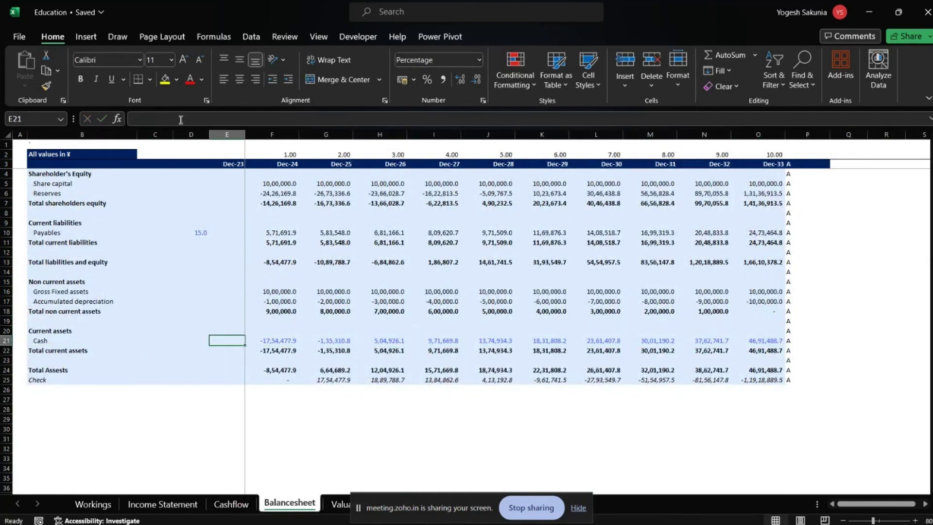
pyautogui.press('Right')
pyautogui.hotkey('ctrl', '[')
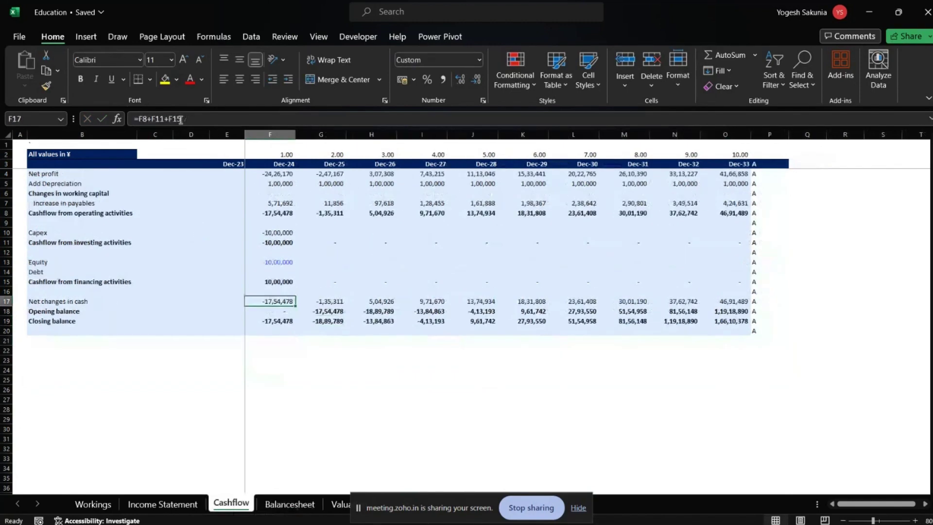
pyautogui.press('F5')
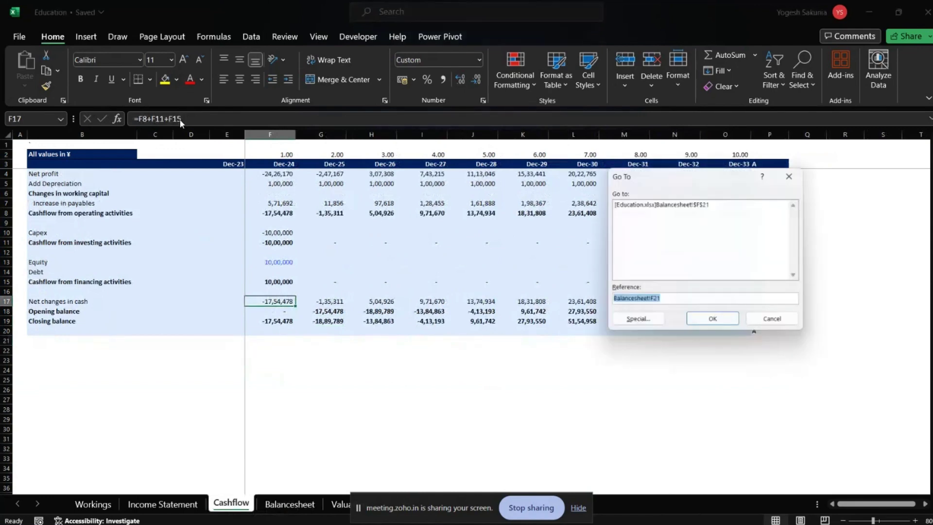
pyautogui.press('Return')
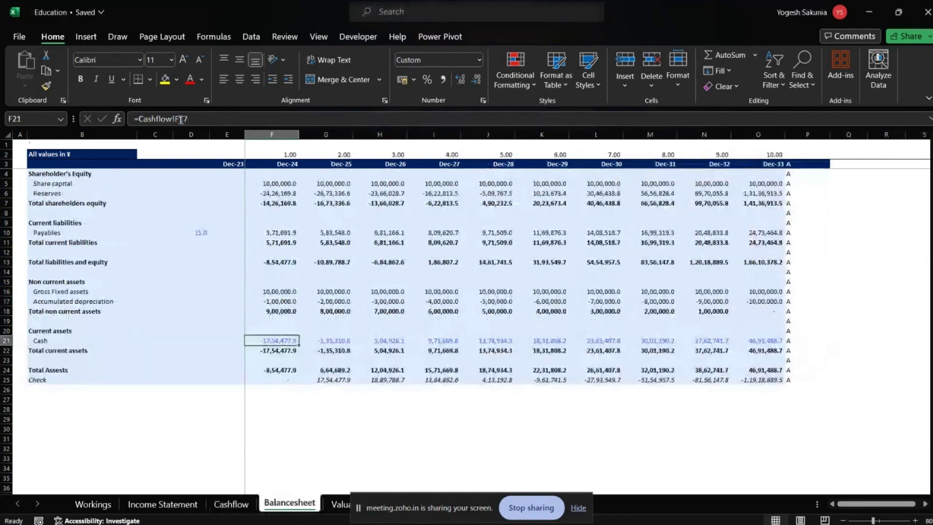
# - Change the Dec-24 Cash formula to reference the closing balance, =Cashflow!F19
pyautogui.click(215, 118)
pyautogui.press('BackSpace')
pyautogui.write('9')
pyautogui.press('Return')
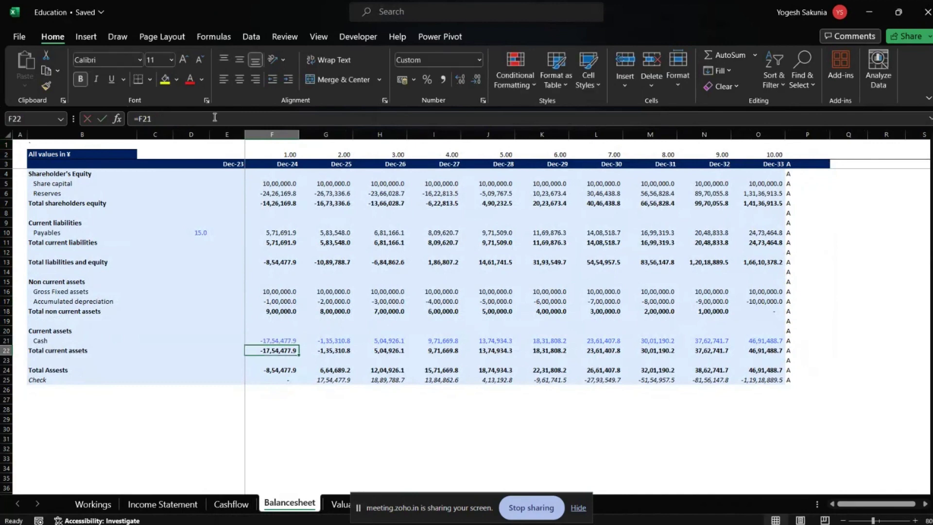
# - Fill the corrected Cash formula across the balance sheet row from Dec-24 through Dec-33
pyautogui.press('Up')
pyautogui.hotkey('ctrl', 'shift', 'Right')
pyautogui.hotkey('shift', 'Left')
pyautogui.hotkey('ctrl', 'r')
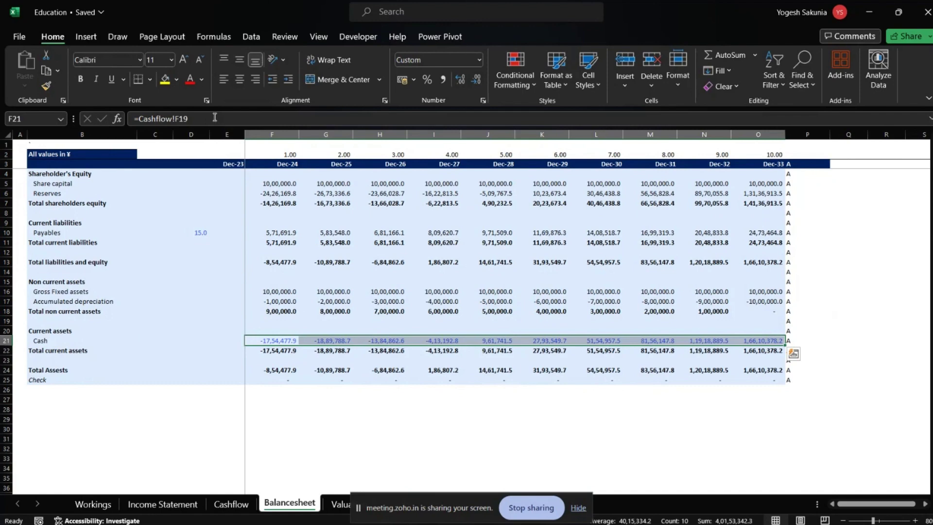
# - Examine the Check row below Total Assets to verify that the balance sheet balances from Dec-24 through Dec-33
pyautogui.press('Down')
pyautogui.press('Down')
pyautogui.press('Down')
pyautogui.press('Down')
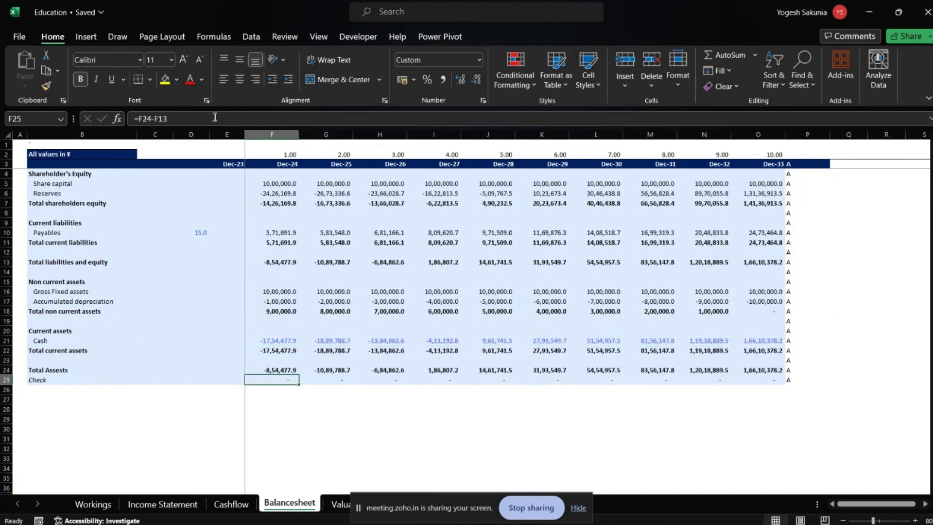
pyautogui.hotkey('ctrl', 'shift', 'Right')
pyautogui.press('Left')
pyautogui.press('Left')
pyautogui.press('Left')
pyautogui.press('Left')
pyautogui.press('Left')
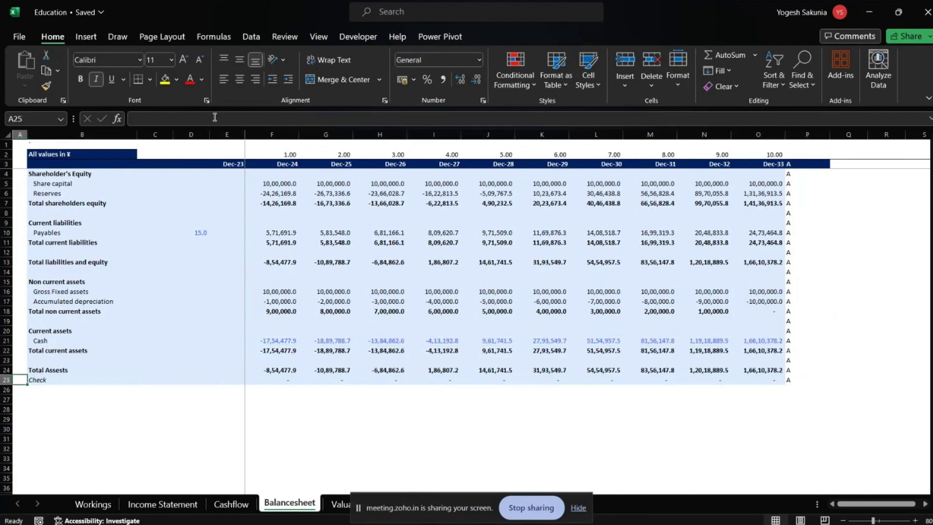
pyautogui.press('Right')
pyautogui.press('Right')
pyautogui.press('Right')
pyautogui.press('Right')
pyautogui.press('Right')
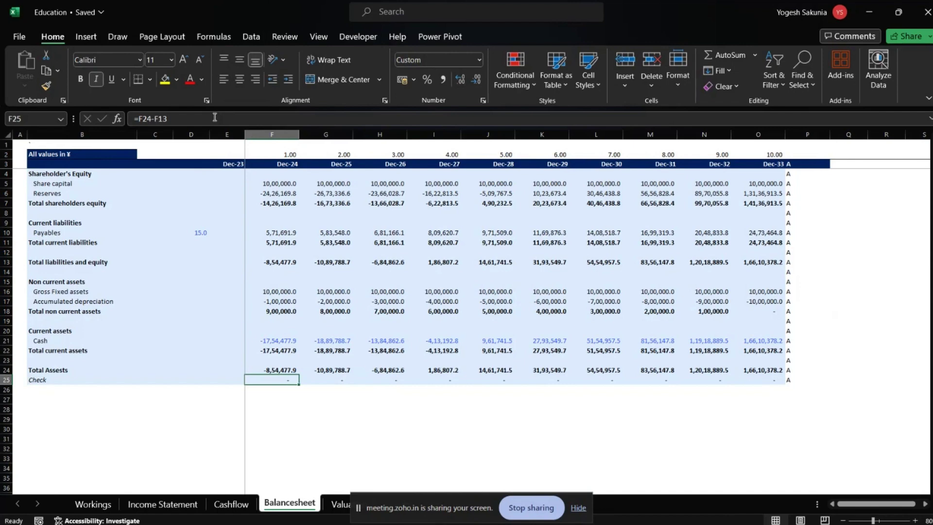
# - On the Valuation sheet, link Dec-24 Operating cashflow in F5 to cashflow from operating activities, =Cashflow!F8
pyautogui.hotkey('ctrl', 'pageup')
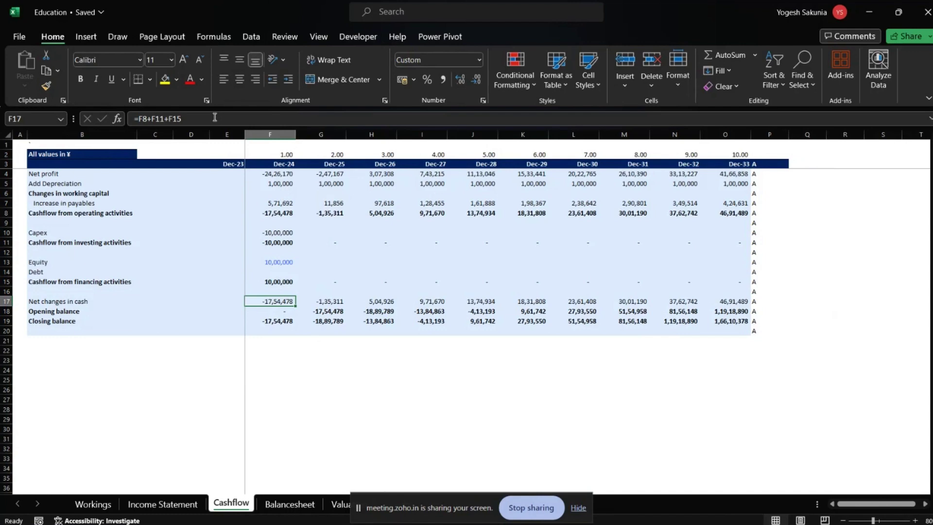
pyautogui.hotkey('ctrl', 'pagedown')
pyautogui.hotkey('ctrl', 'pagedown')
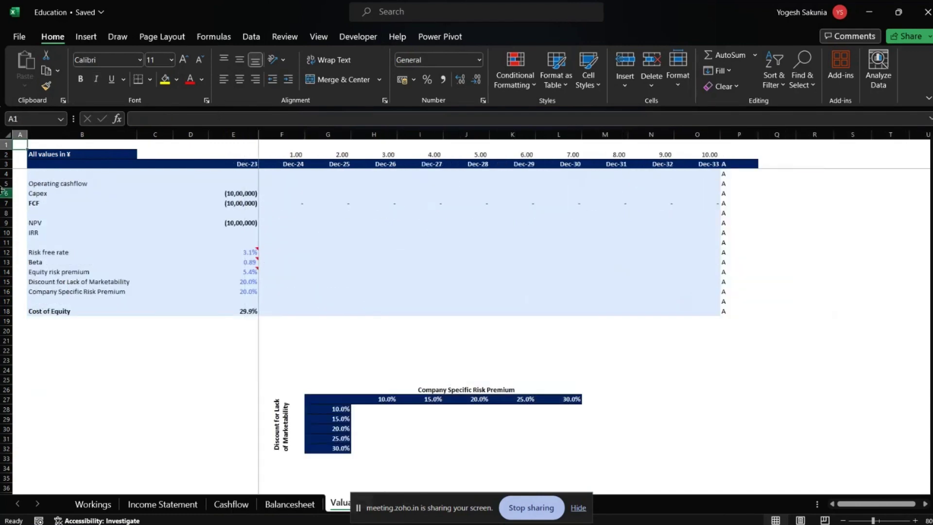
pyautogui.click(579, 508)
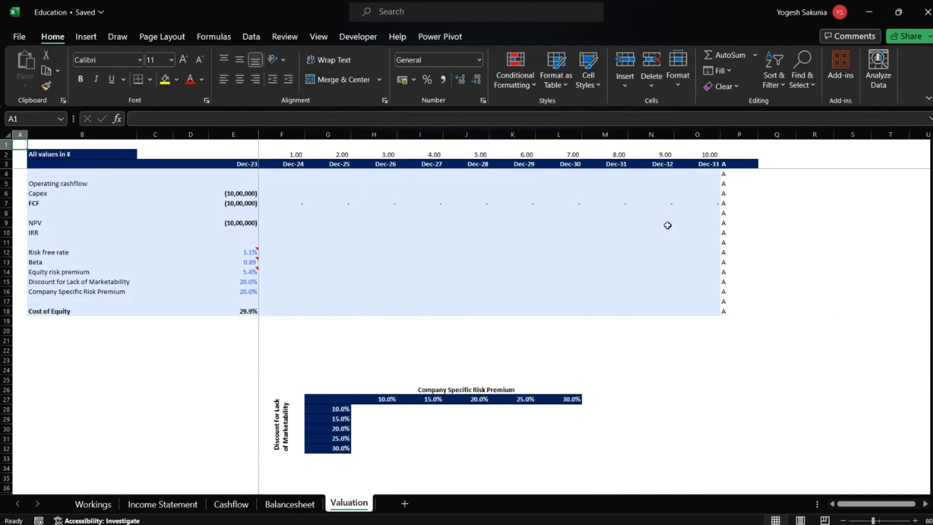
pyautogui.click(272, 192)
pyautogui.press('Up')
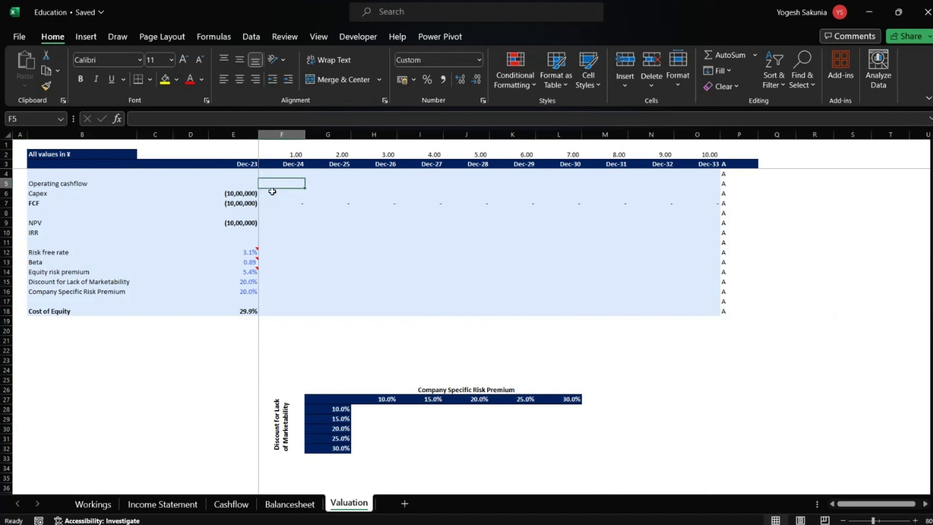
pyautogui.write('=')
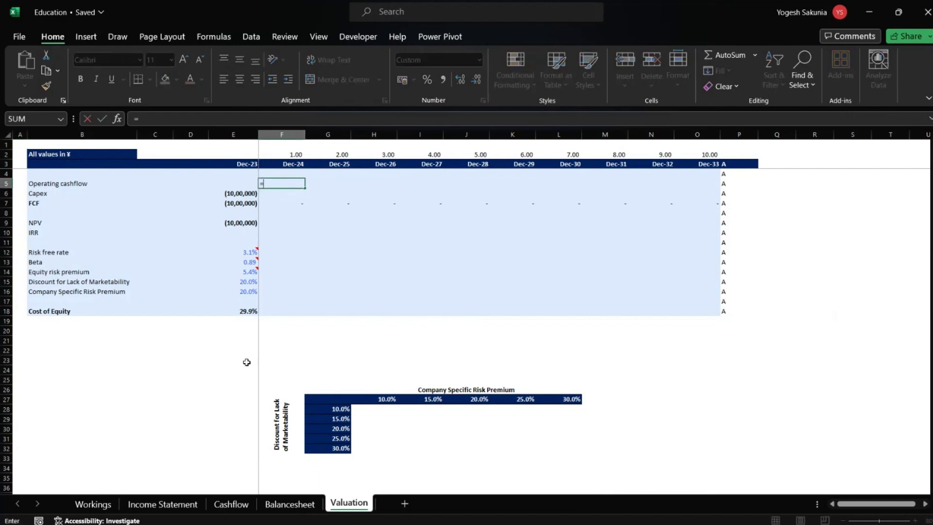
pyautogui.click(286, 503)
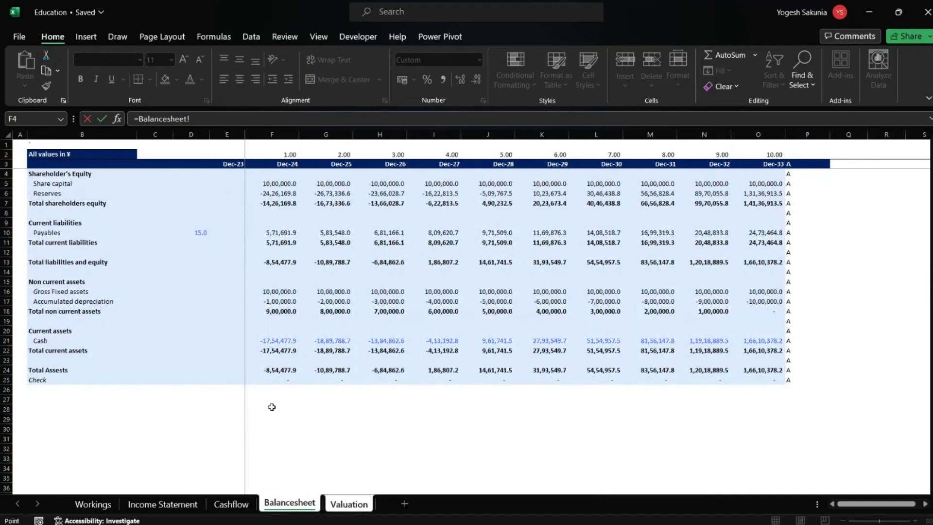
pyautogui.click(231, 505)
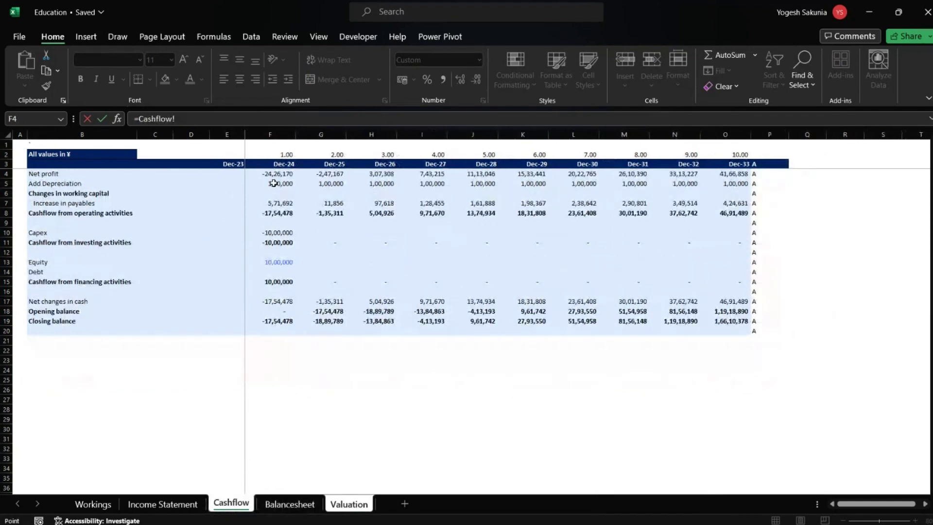
pyautogui.click(264, 215)
pyautogui.press('Return')
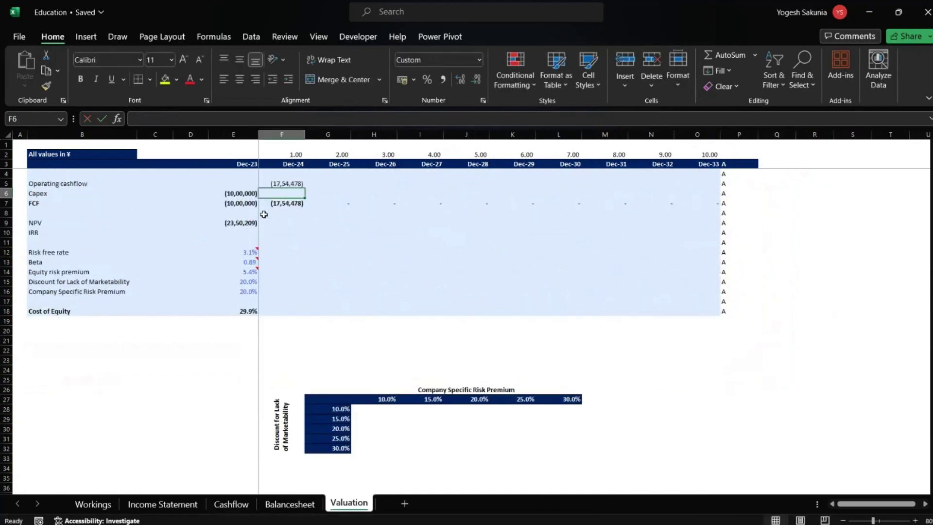
# - Fill the Operating cashflow formula across the Valuation row from Dec-24 through Dec-33
pyautogui.press('Up')
pyautogui.hotkey('ctrl', 'shift', 'Right')
pyautogui.hotkey('shift', 'Left')
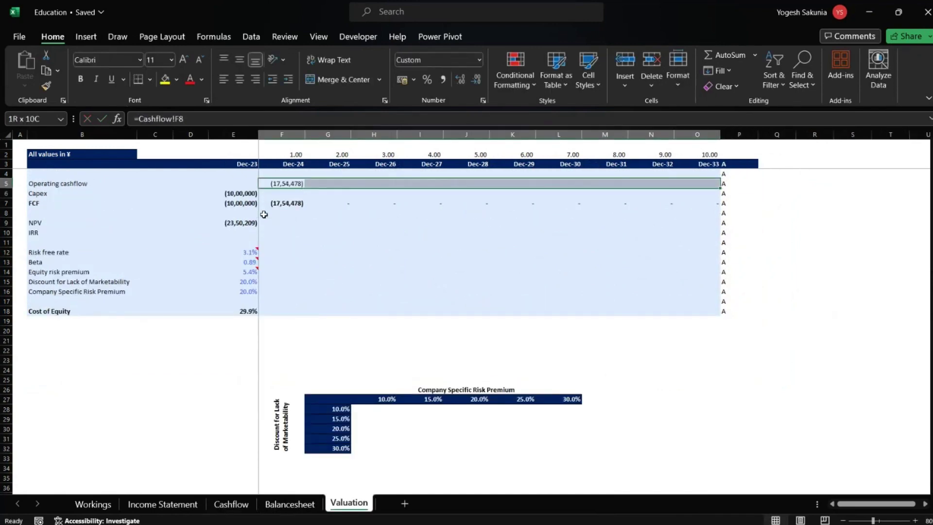
pyautogui.hotkey('ctrl', 'r')
# - Review the Capex row on the Valuation sheet, checking the Dec-23 formula and the cells for the following years
pyautogui.press('Down')
pyautogui.press('Left')
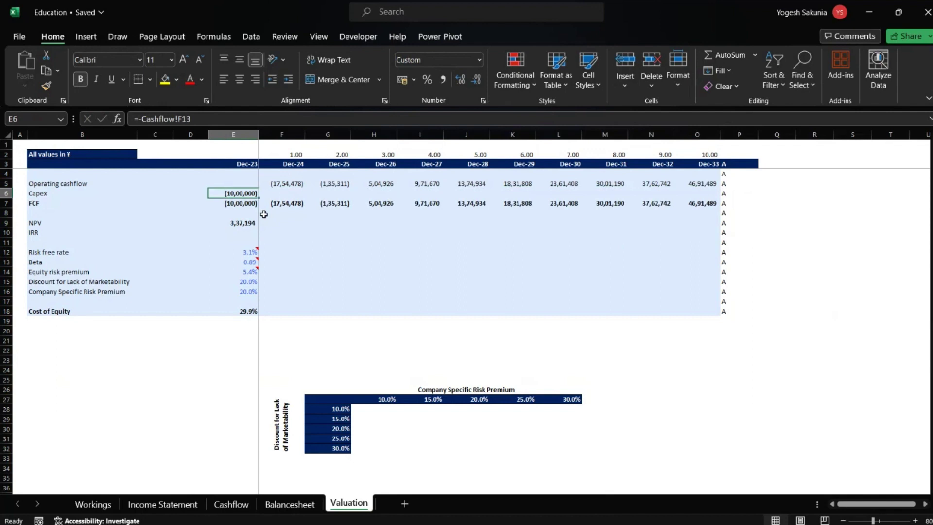
pyautogui.press('Right')
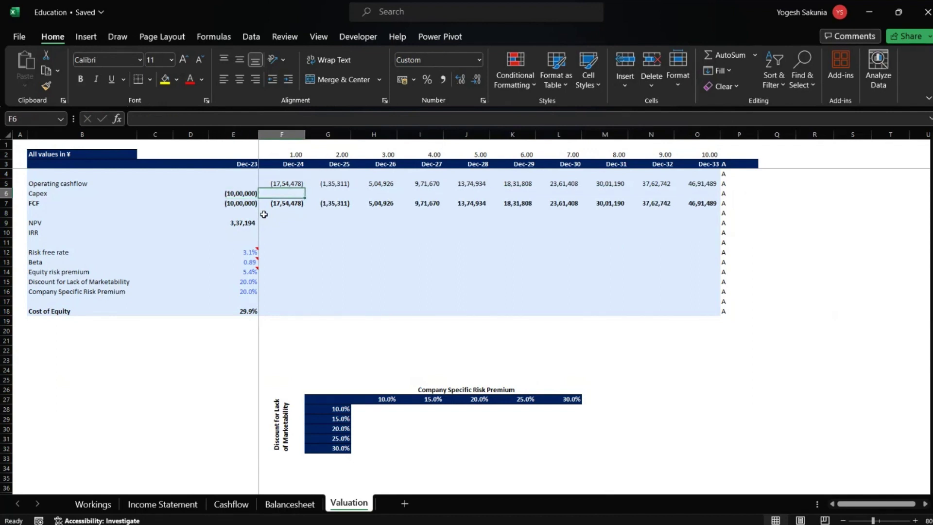
pyautogui.press('Left')
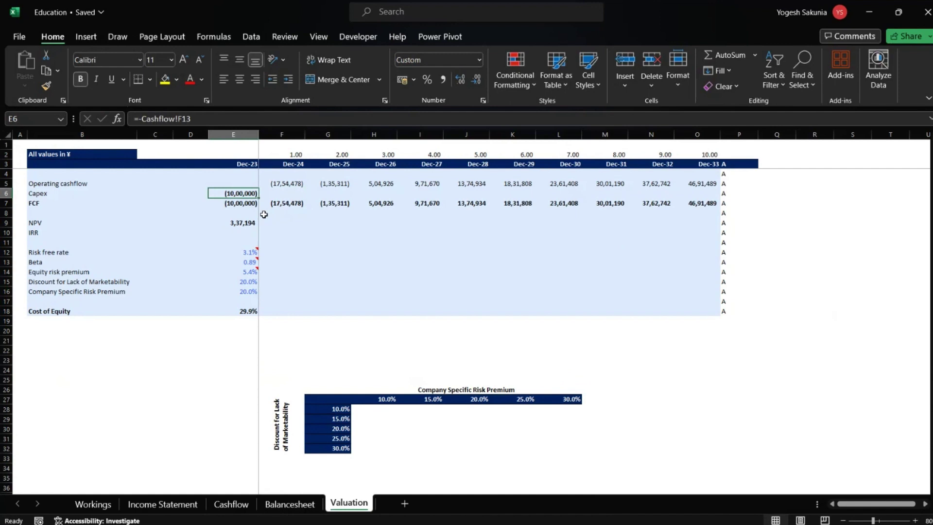
pyautogui.press('Right')
pyautogui.press('Right')
pyautogui.press('Right')
pyautogui.press('Right')
pyautogui.press('Right')
pyautogui.press('Right')
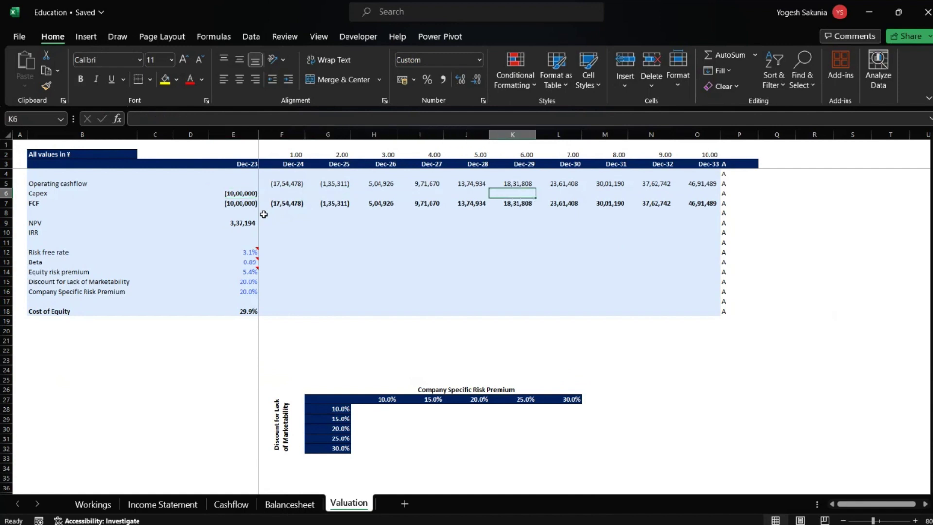
# - Review the FCF row on the Valuation sheet, comparing the Dec-23 and Dec-24 sum formulas
pyautogui.press('Left')
pyautogui.press('Left')
pyautogui.press('Left')
pyautogui.press('Left')
pyautogui.press('Left')
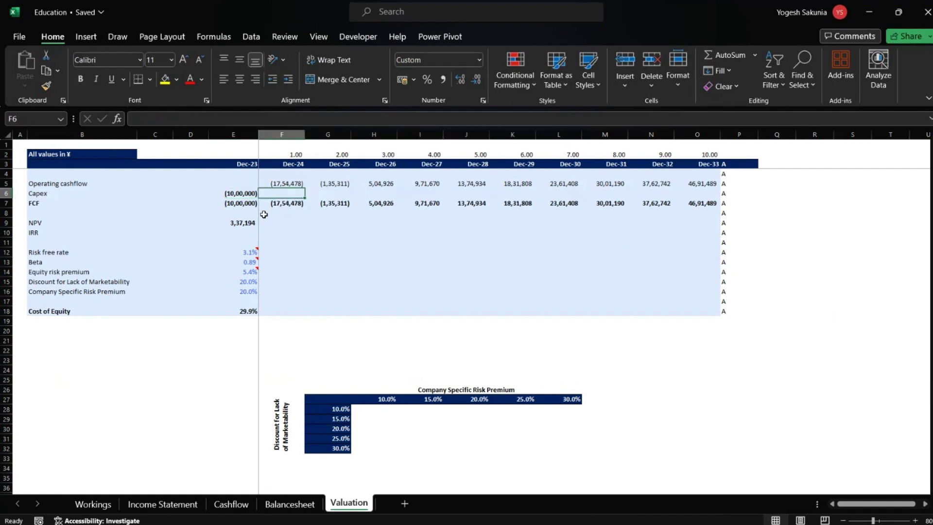
pyautogui.press('Down')
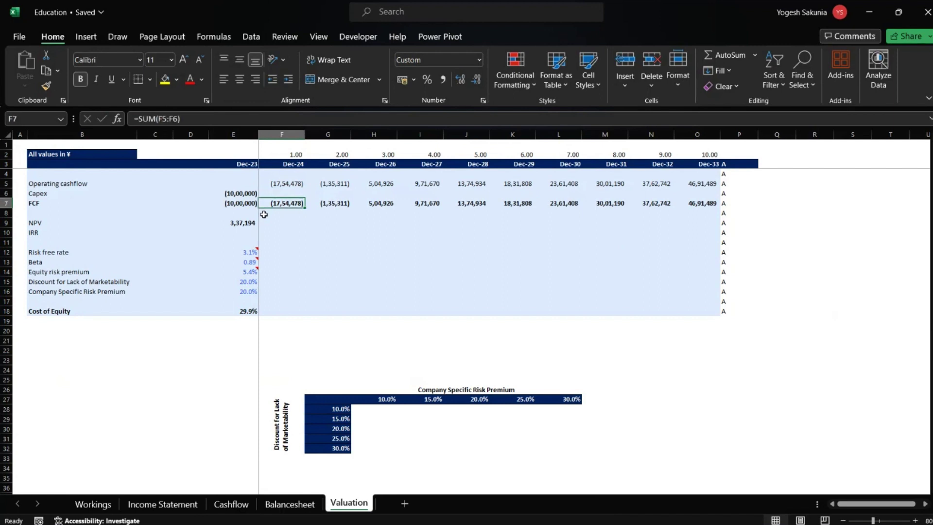
pyautogui.press('Left')
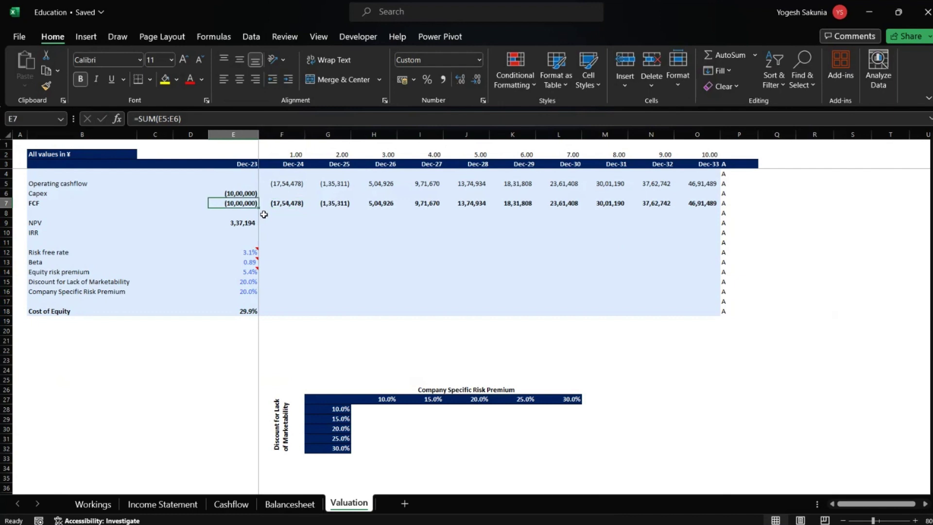
pyautogui.press('Right')
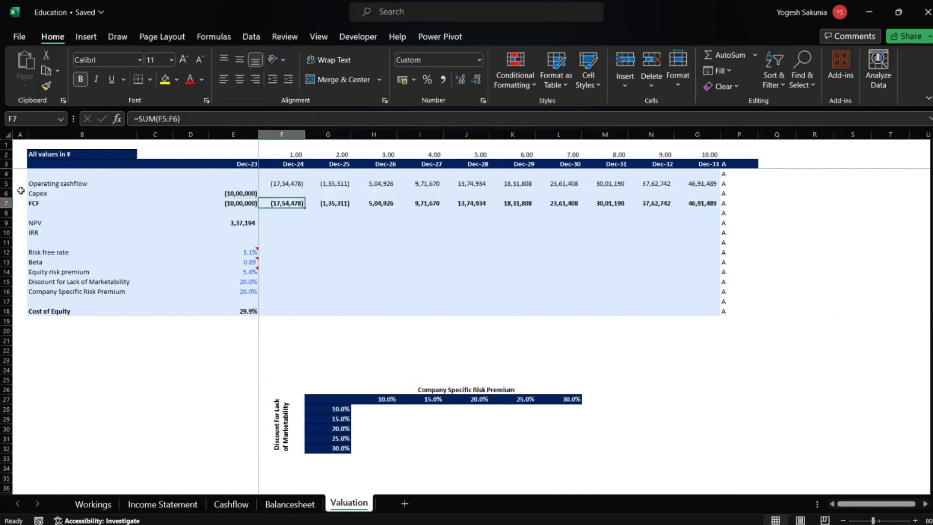
pyautogui.click(210, 115)
pyautogui.press('Escape')
# - Clear the NPV cell E9 and start a new NPV formula using the Cost of Equity in E18 as the rate
pyautogui.press('Down')
pyautogui.press('Down')
pyautogui.press('Left')
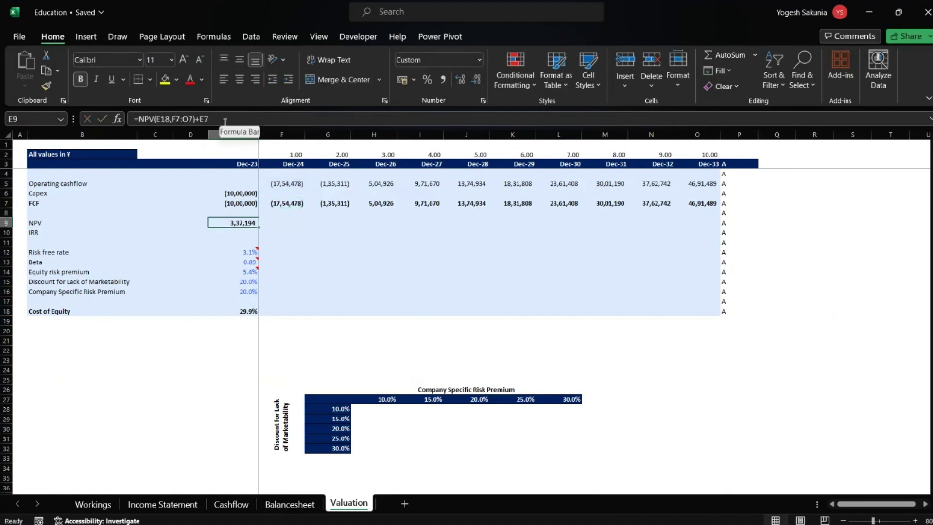
pyautogui.press('Delete')
pyautogui.write('=')
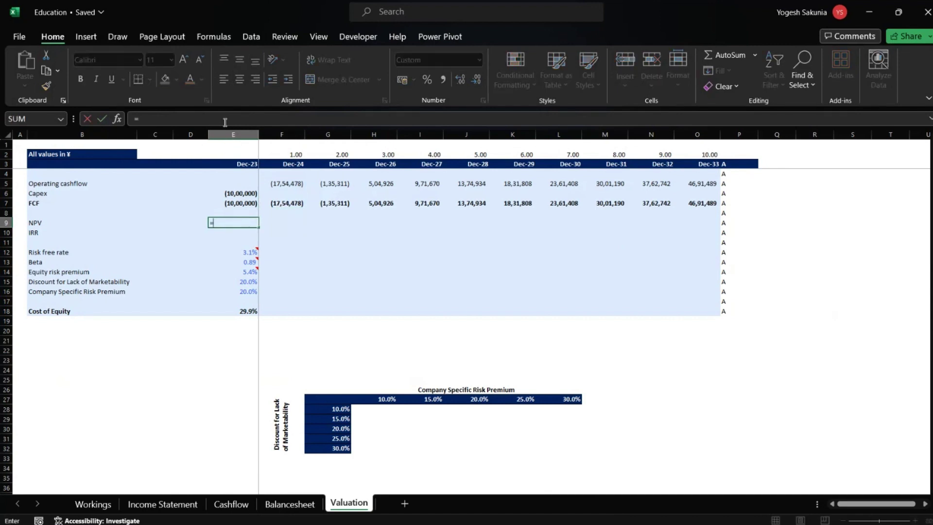
pyautogui.write('np')
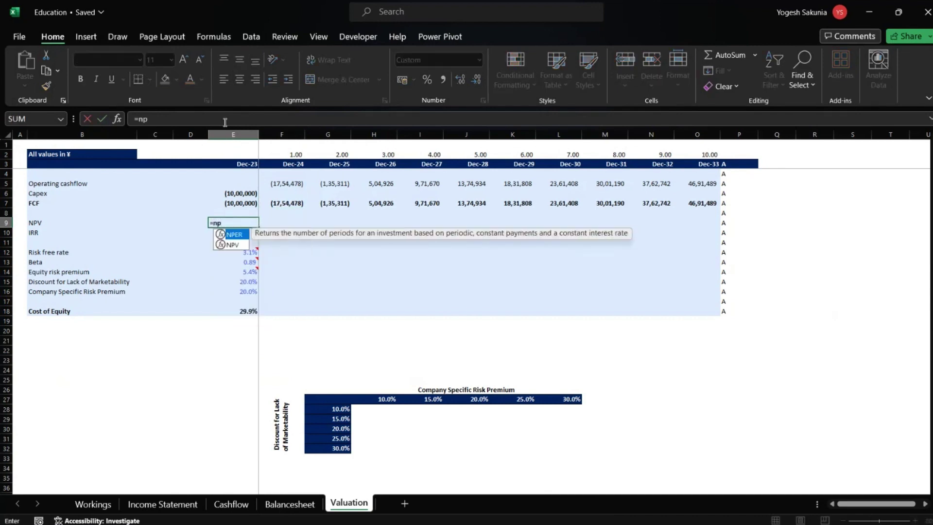
pyautogui.press('Down')
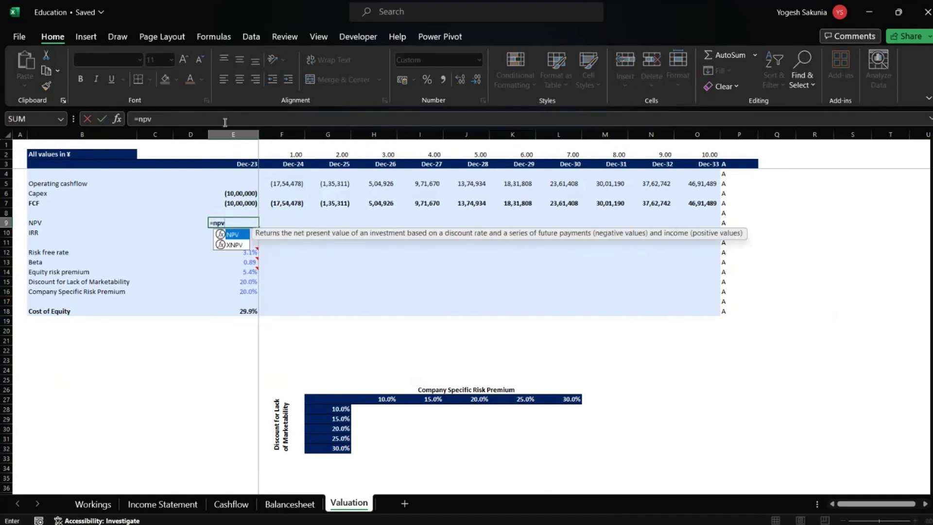
pyautogui.press('Tab')
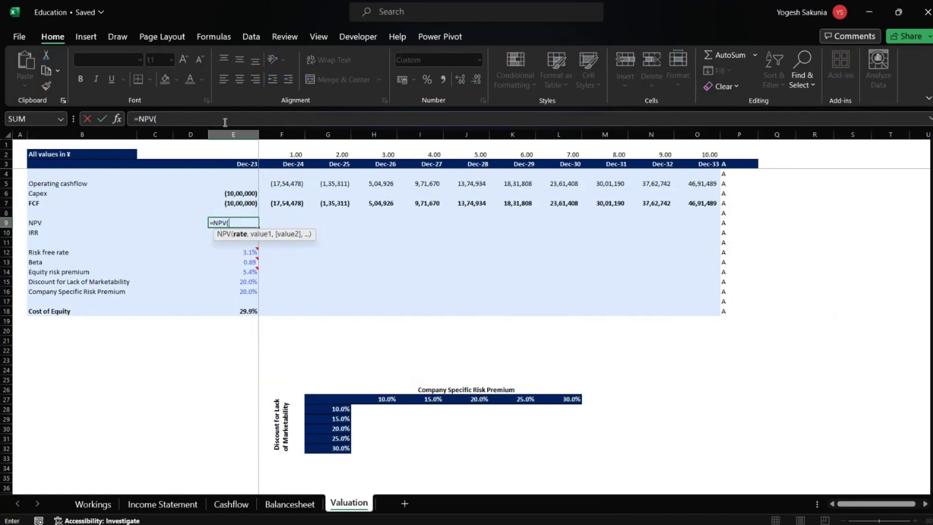
pyautogui.press('Down')
pyautogui.press('Down')
pyautogui.press('Down')
pyautogui.press('Down')
pyautogui.press('Down')
pyautogui.press('Down')
pyautogui.press('Down')
pyautogui.press('Down')
pyautogui.press('Down')
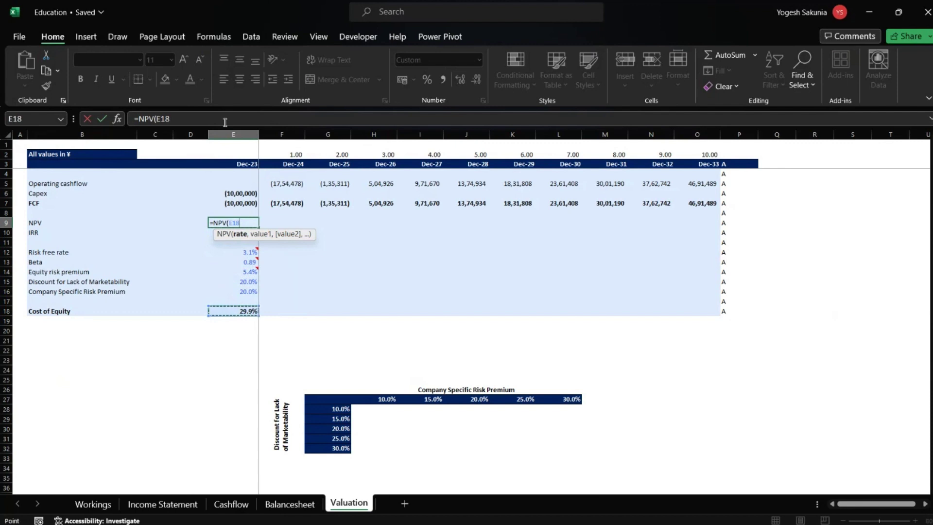
pyautogui.write(',')
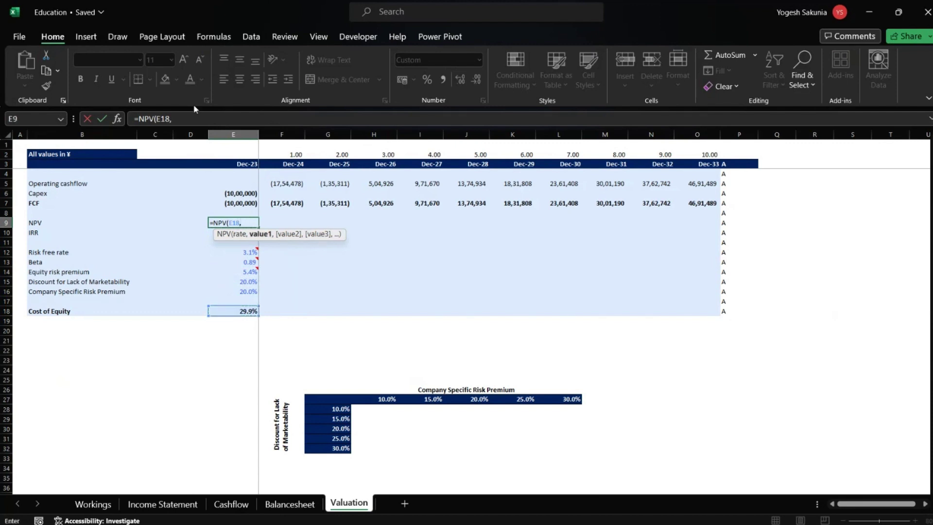
# - Complete the NPV formula with the Dec-24 to Dec-33 FCF values plus the Dec-23 FCF, giving =NPV(E18,F7:O7)+E7
pyautogui.press('Up')
pyautogui.press('Up')
pyautogui.press('Right')
pyautogui.hotkey('ctrl', 'shift', 'Right')
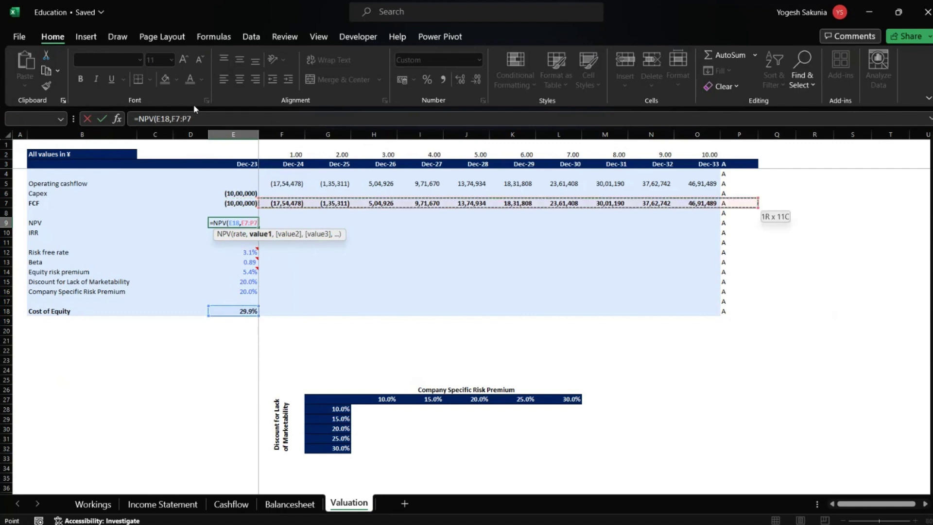
pyautogui.hotkey('shift', 'Left')
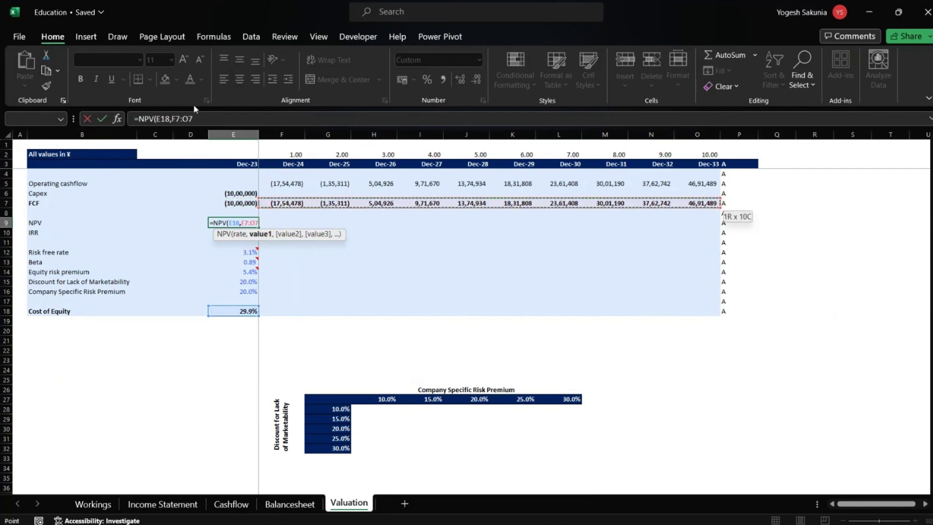
pyautogui.write(')')
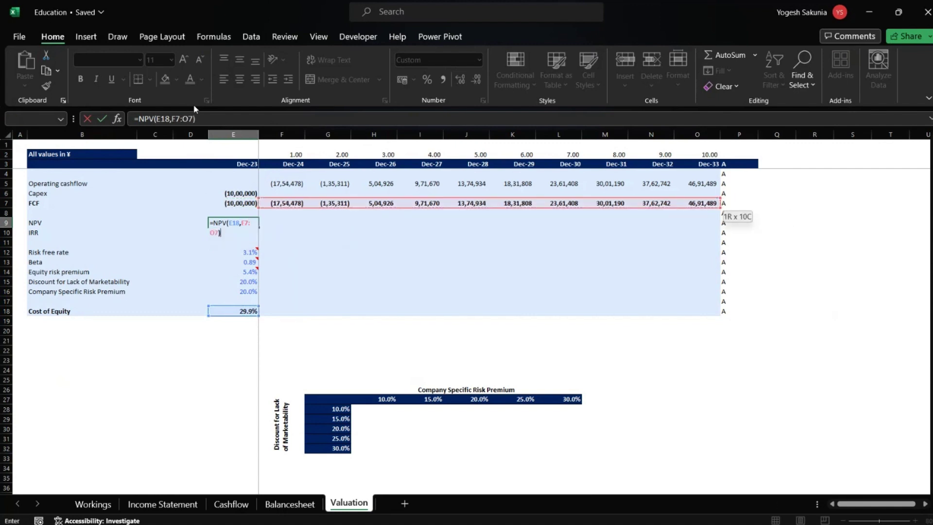
pyautogui.write('+')
pyautogui.click(230, 200)
pyautogui.press('Return')
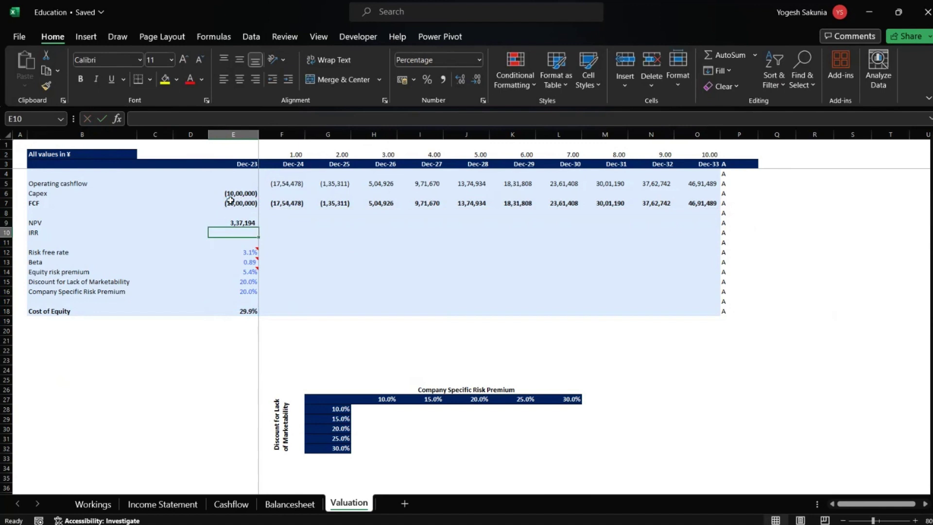
pyautogui.press('Up')
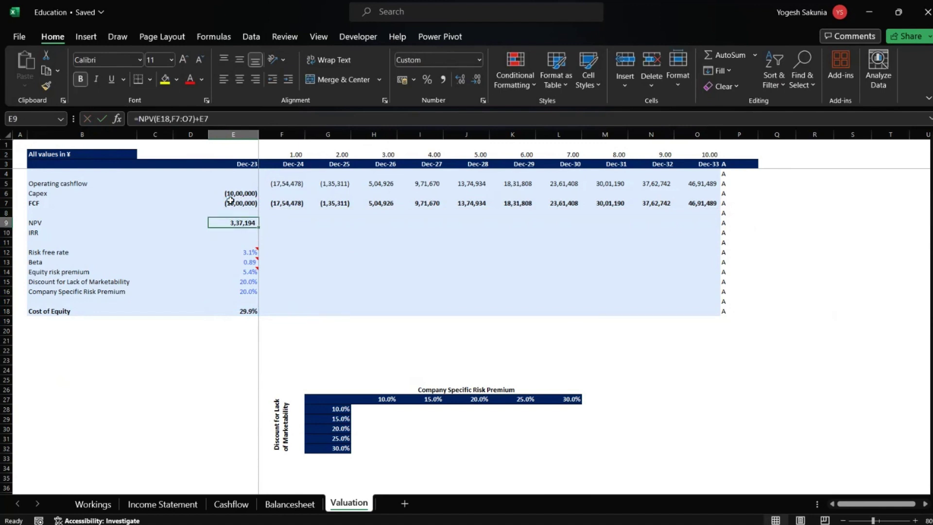
# - Calculate the IRR in E10 from the Dec-23 to Dec-33 FCF values with =IRR(E7:O7)
pyautogui.press('Down')
pyautogui.write('=IRR(')
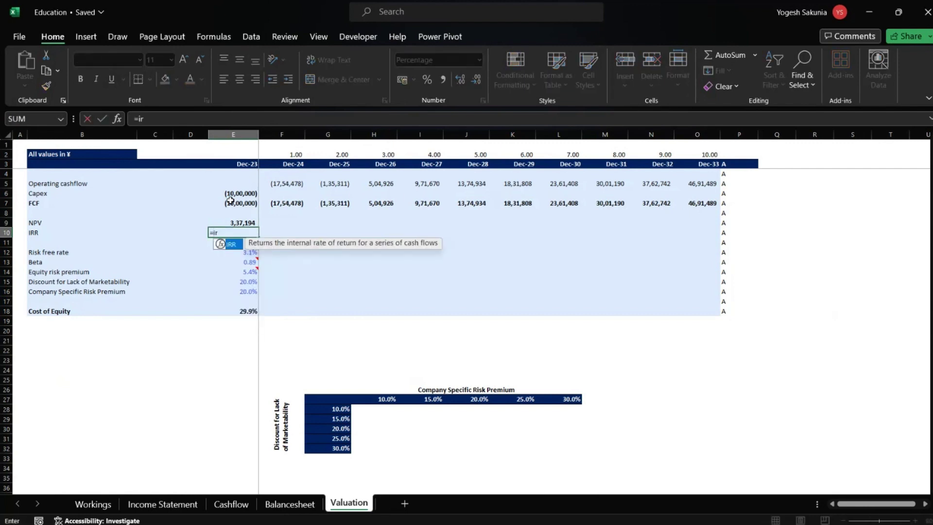
pyautogui.click(230, 200)
pyautogui.hotkey('ctrl', 'shift', 'Right')
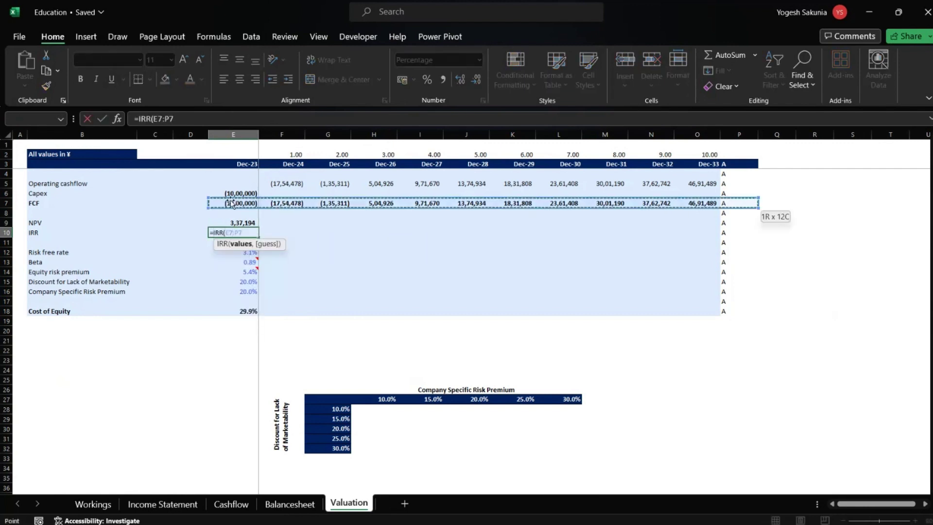
pyautogui.press('Return')
pyautogui.press('Up')
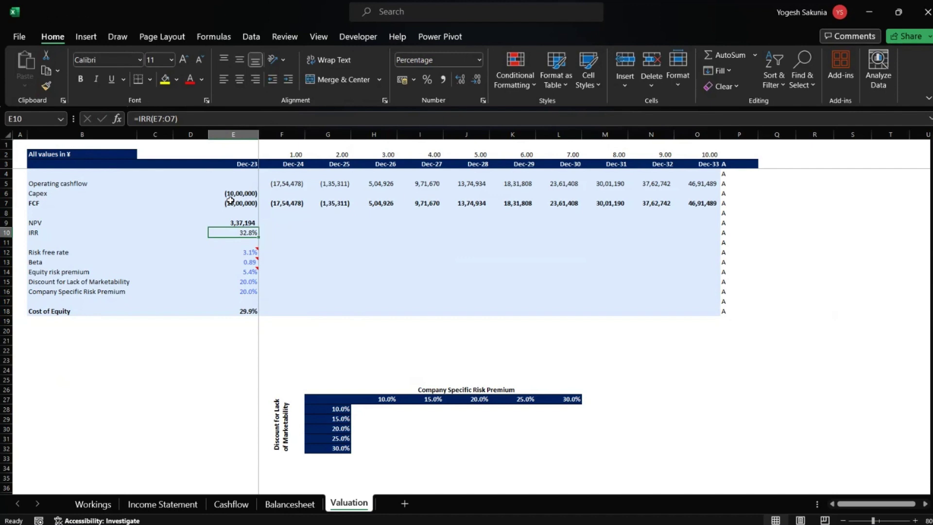
# - Inspect the Cost of Equity formula in E18 to see how the discount rate is built
pyautogui.press('Down')
pyautogui.press('Down')
pyautogui.press('Down')
pyautogui.press('Down')
pyautogui.press('Down')
pyautogui.press('Down')
pyautogui.press('Down')
pyautogui.press('Down')
pyautogui.press('Down')
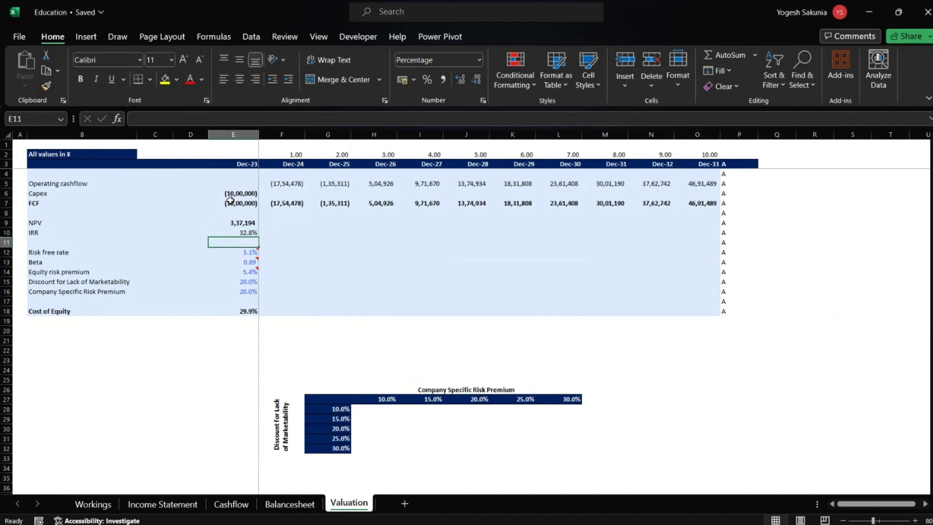
pyautogui.press('Up')
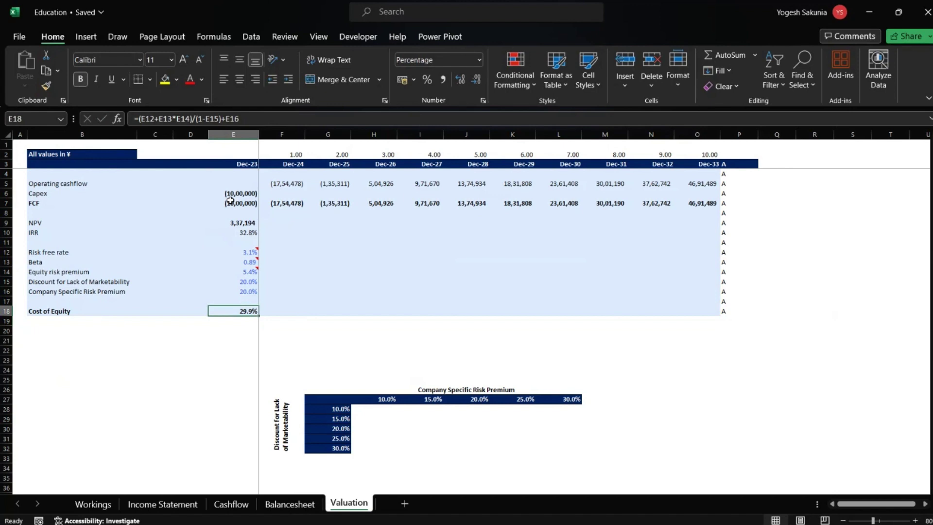
# - Review the Cost of Equity inputs from Risk free rate down to Discount for Lack of Marketability and Company Specific Risk Premium
pyautogui.press('Up')
pyautogui.press('Up')
pyautogui.press('Up')
pyautogui.press('Up')
pyautogui.press('Up')
pyautogui.press('Up')
pyautogui.press('Up')
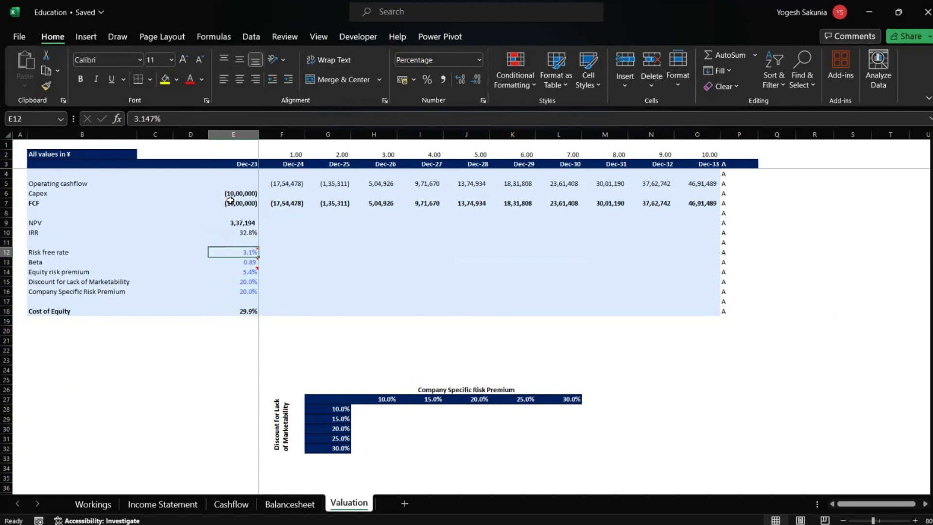
pyautogui.press('Down')
pyautogui.press('Down')
pyautogui.press('Down')
pyautogui.press('Down')
pyautogui.hotkey('shift', 'Down')
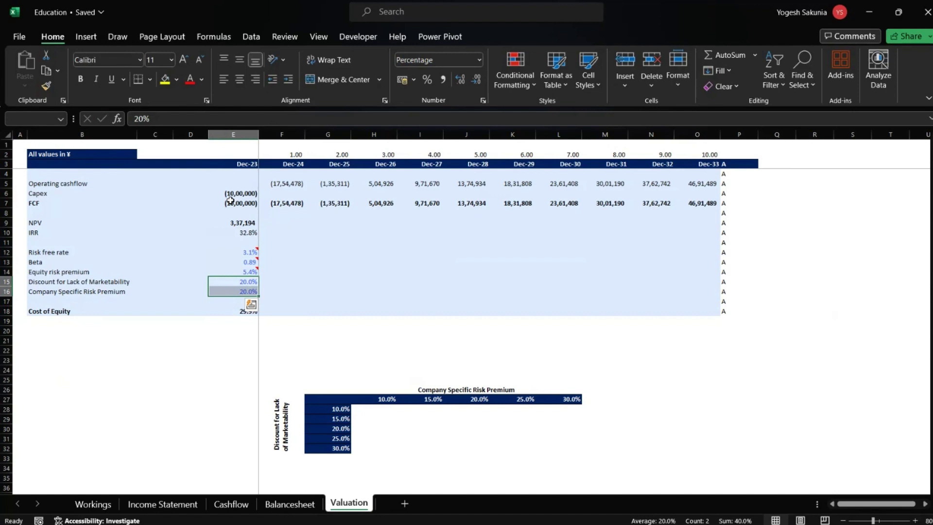
# - Examine the Risk free rate, Beta and Equity risk premium cells E12:E14 and read their attached source notes
pyautogui.press('Up')
pyautogui.press('Up')
pyautogui.press('Up')
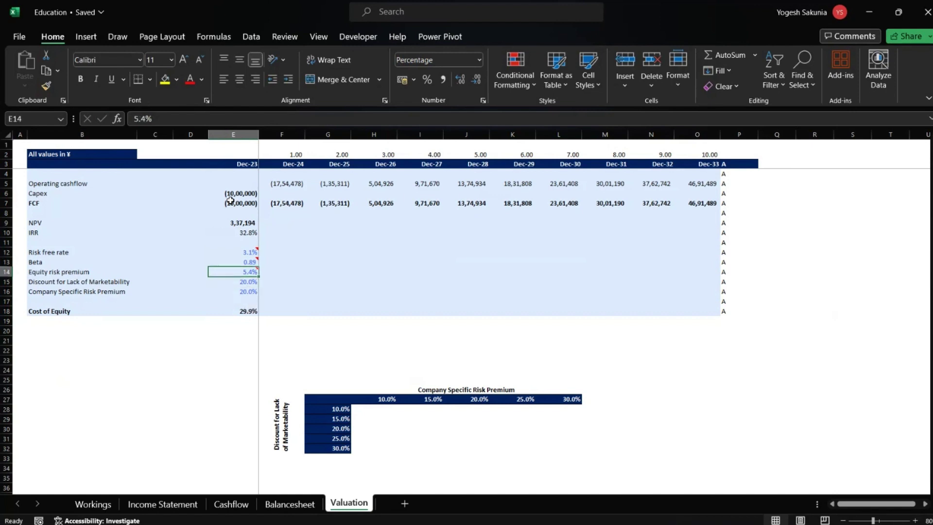
pyautogui.hotkey('shift', 'Down')
pyautogui.hotkey('shift', 'Down')
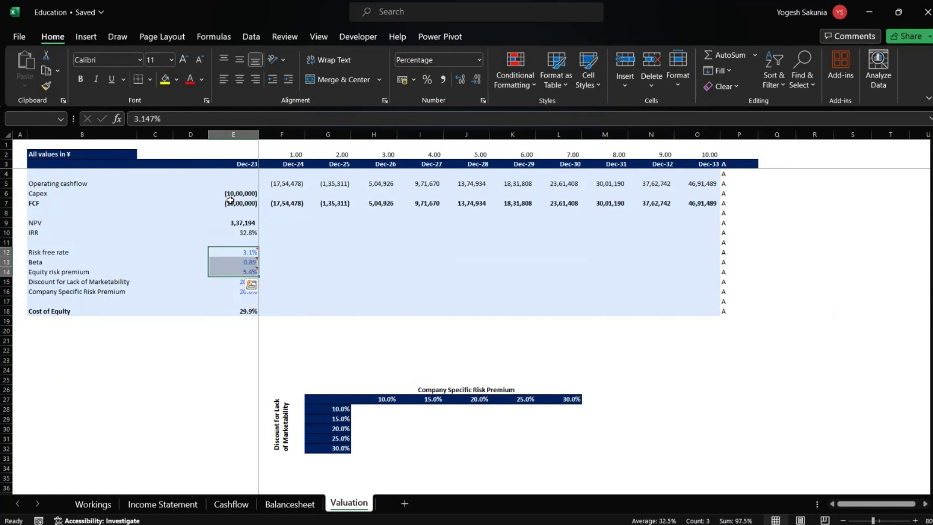
pyautogui.click(248, 262)
pyautogui.click(247, 272)
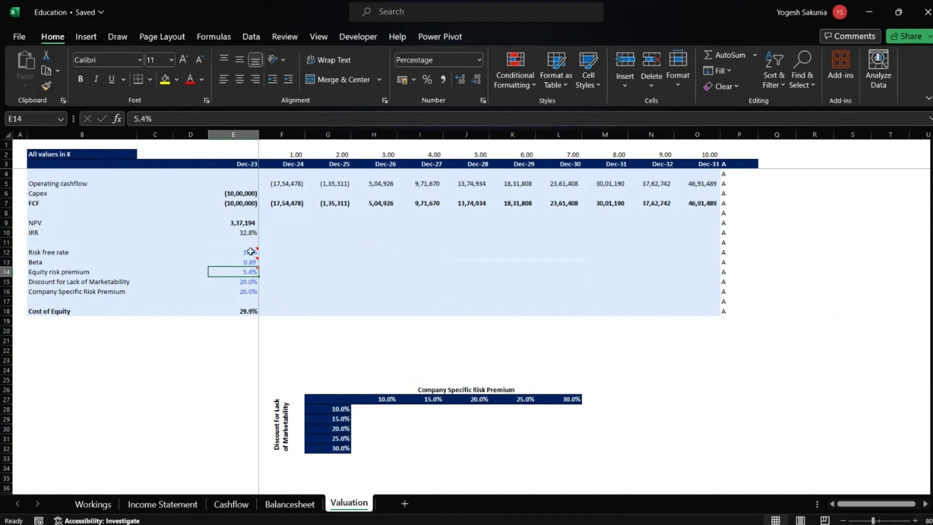
pyautogui.moveTo(251, 252)
pyautogui.moveTo(250, 252); pyautogui.dragTo(250, 266)
pyautogui.moveTo(251, 271); pyautogui.dragTo(258, 260)
pyautogui.moveTo(255, 253)
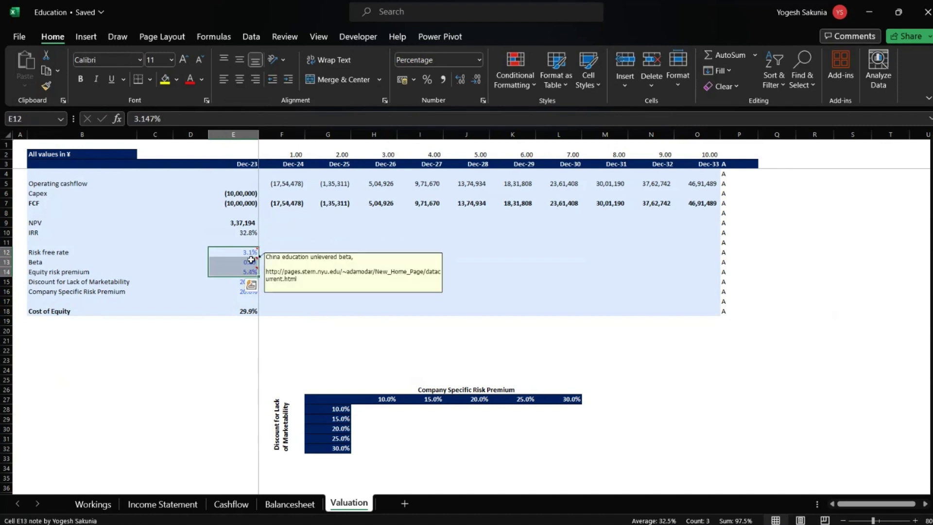
pyautogui.moveTo(251, 263); pyautogui.dragTo(251, 271)
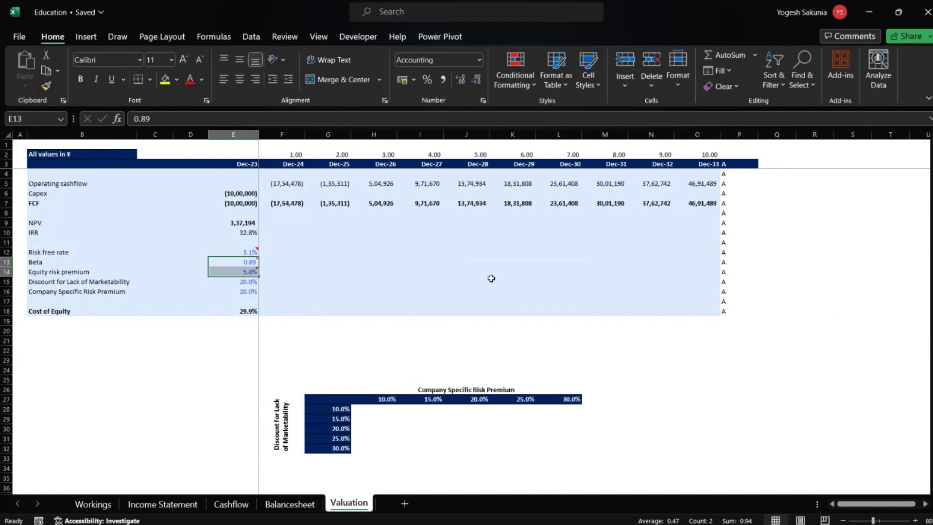
pyautogui.click(435, 308)
# - Examine the sensitivity table's header row, checking corner cell G27 and the formulas behind the Company Specific Risk Premium headings
pyautogui.click(531, 360)
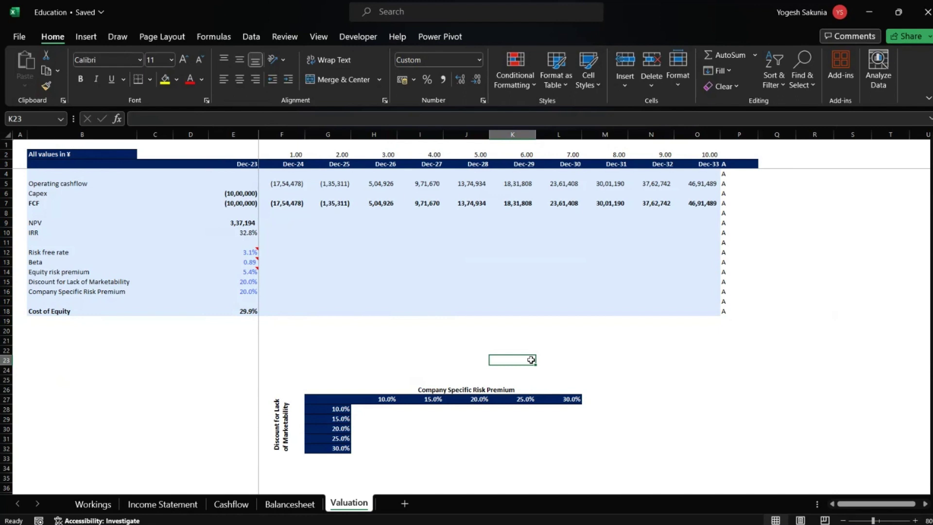
pyautogui.press('Down')
pyautogui.press('Down')
pyautogui.press('Down')
pyautogui.press('Down')
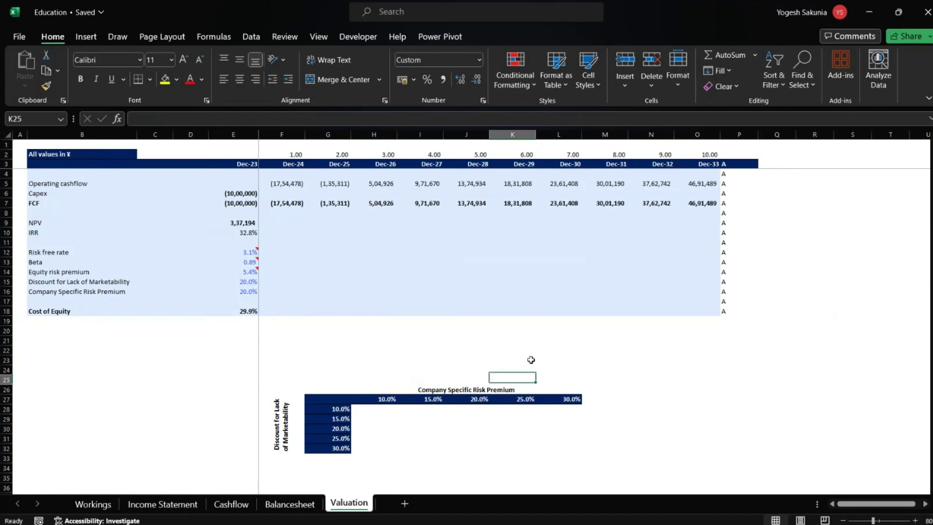
pyautogui.press('Left')
pyautogui.press('Left')
pyautogui.press('Left')
pyautogui.press('Left')
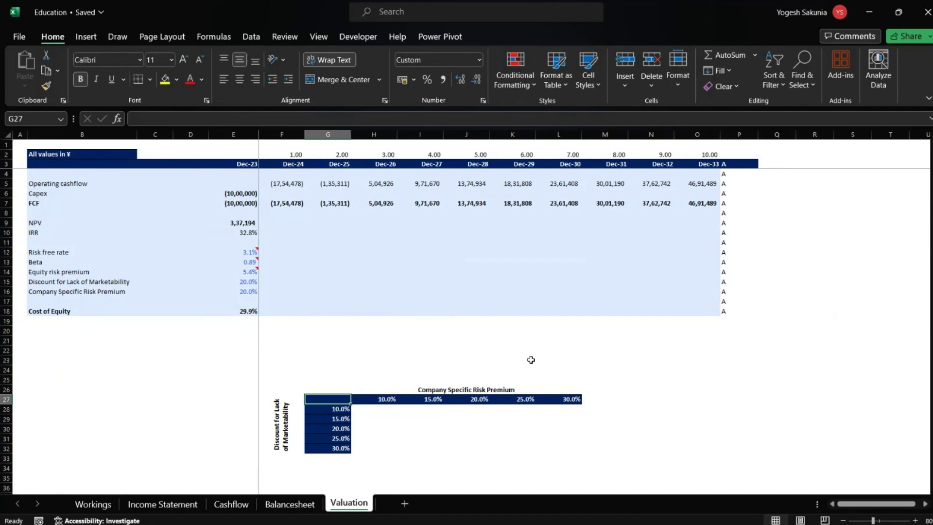
pyautogui.press('Right')
pyautogui.press('Right')
pyautogui.press('Right')
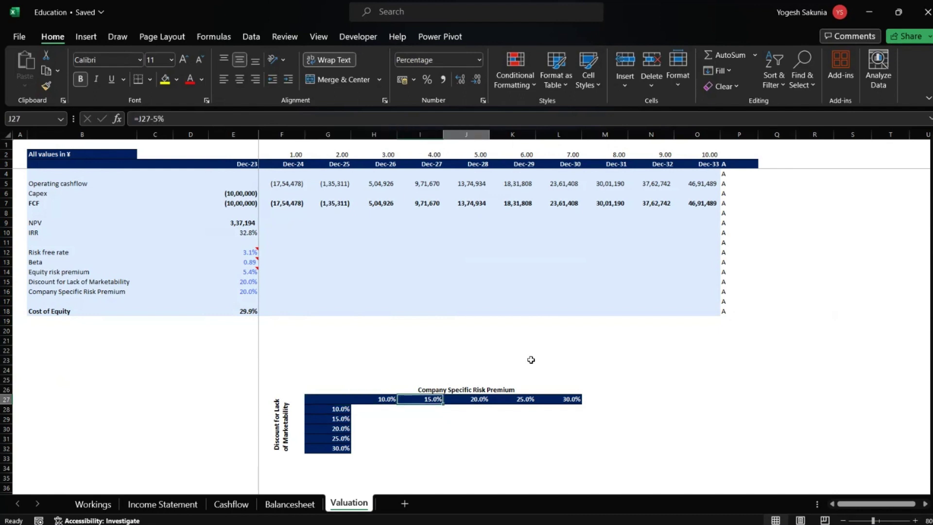
pyautogui.press('Left')
pyautogui.press('Left')
pyautogui.press('Right')
pyautogui.press('Right')
pyautogui.press('Right')
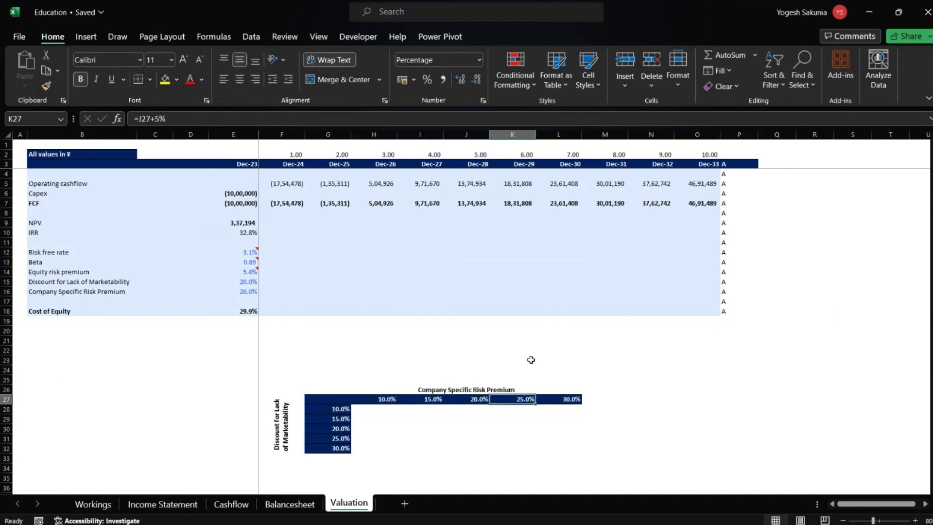
pyautogui.press('Left')
pyautogui.press('Left')
pyautogui.press('Right')
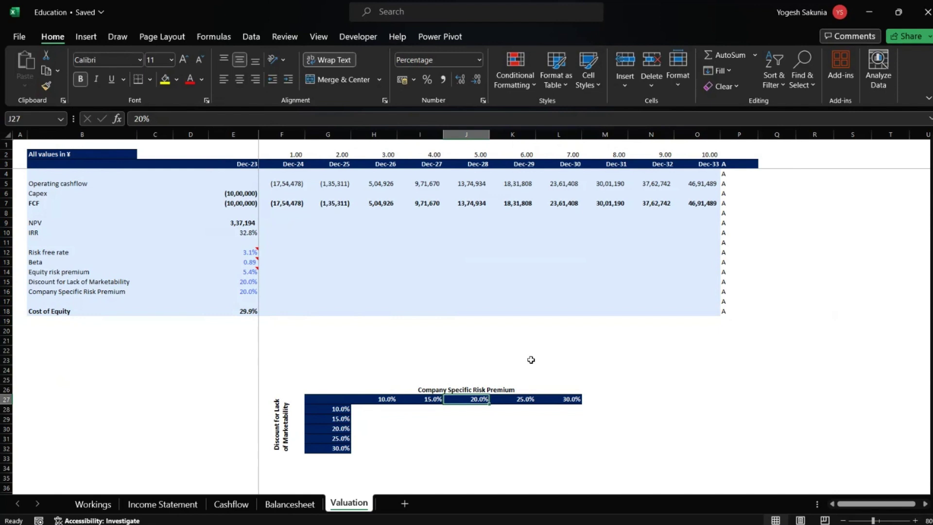
pyautogui.press('Up')
pyautogui.press('Down')
pyautogui.press('Left')
pyautogui.press('Left')
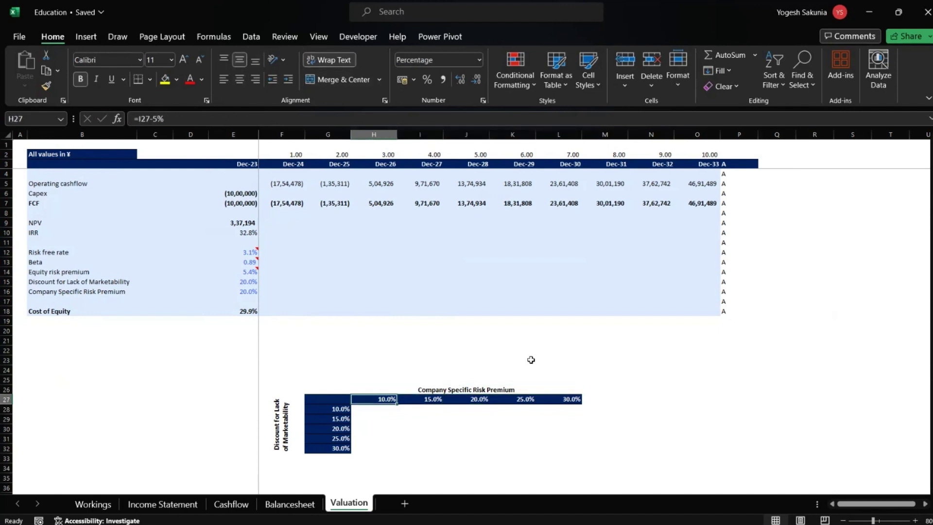
# - Review the Company Specific Risk Premium headings across H27:L27 and the 5% steps between neighbouring values
pyautogui.press('Right')
pyautogui.press('Right')
pyautogui.press('Right')
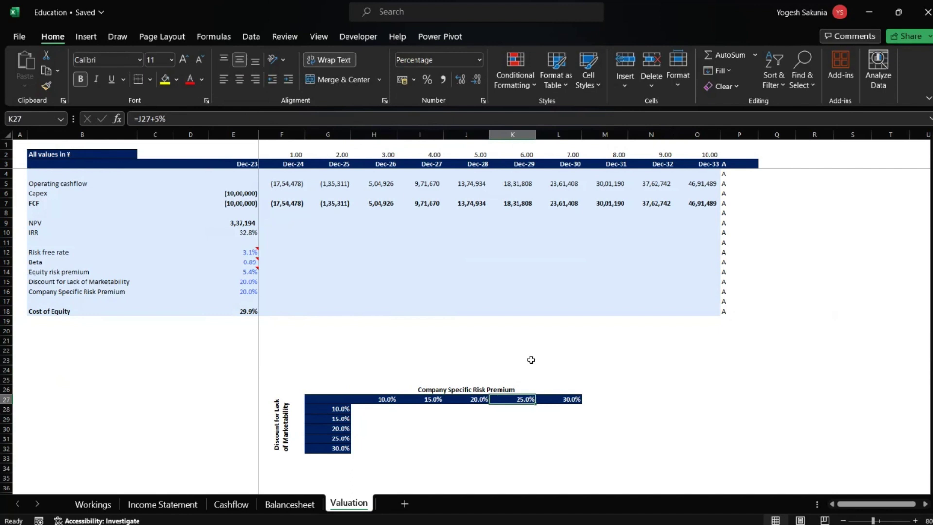
pyautogui.press('Right')
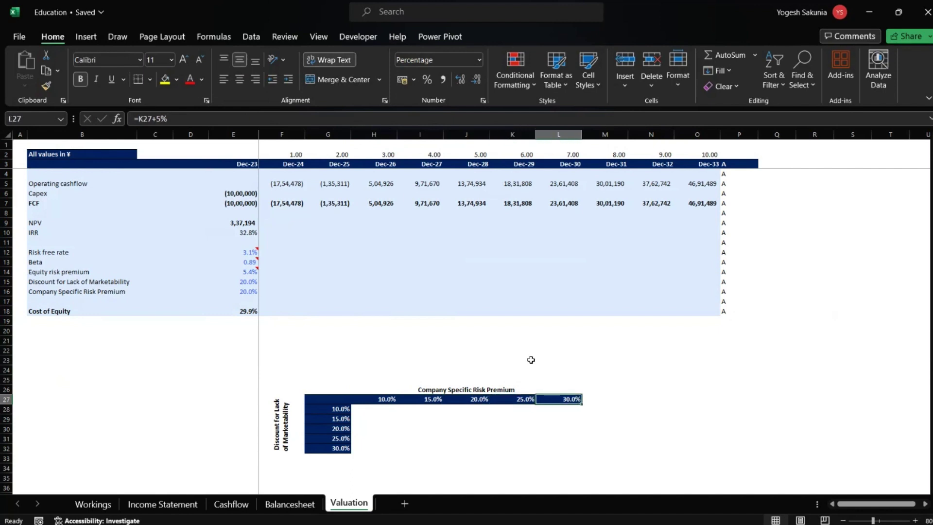
pyautogui.press('Left')
pyautogui.press('Left')
pyautogui.press('Left')
pyautogui.press('Left')
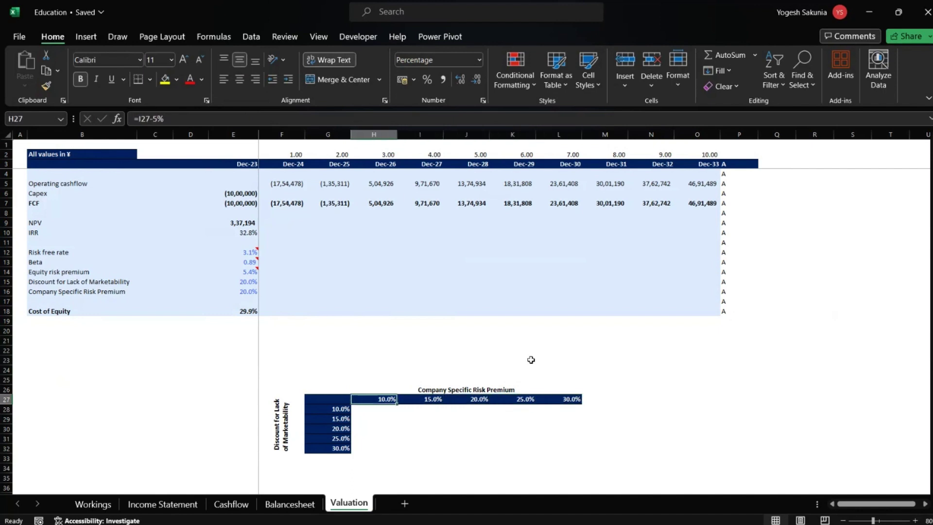
pyautogui.hotkey('ctrl', 'shift', 'Right')
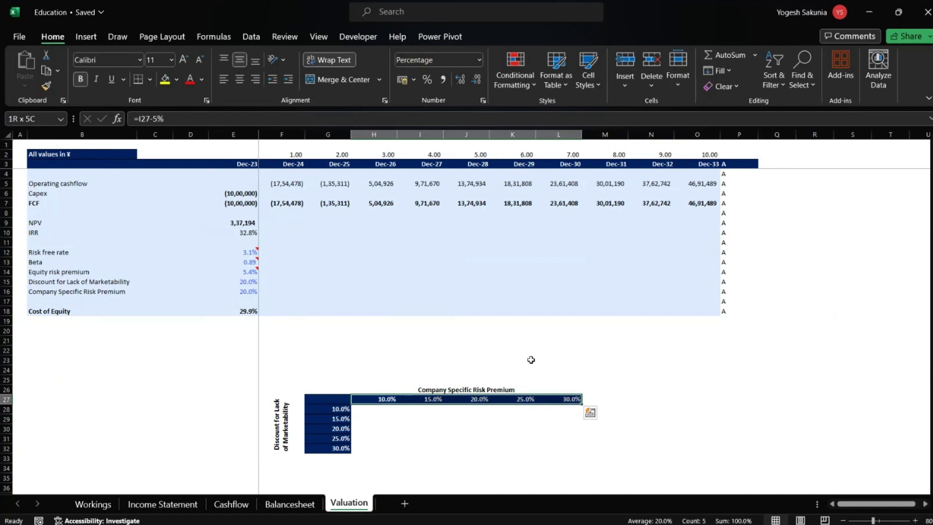
pyautogui.press('Left')
pyautogui.press('Right')
pyautogui.press('Right')
pyautogui.press('Right')
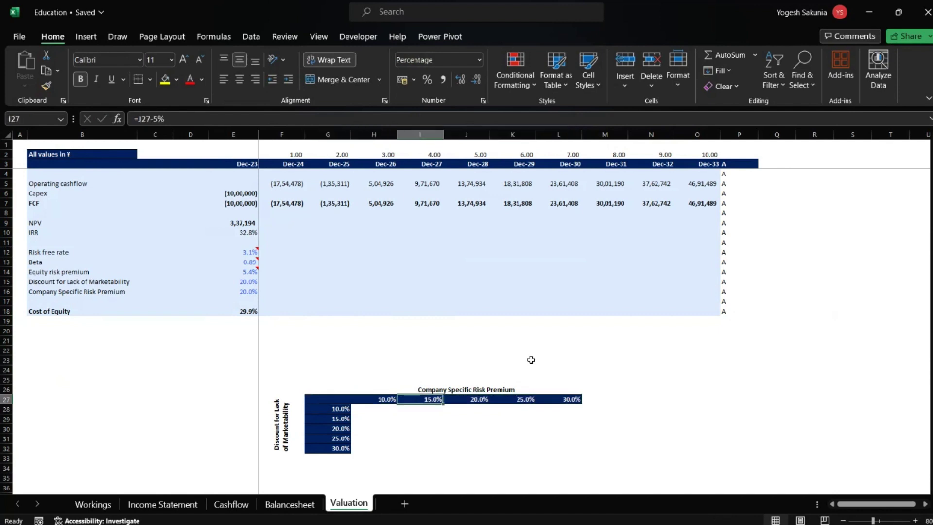
pyautogui.press('Left')
pyautogui.press('Left')
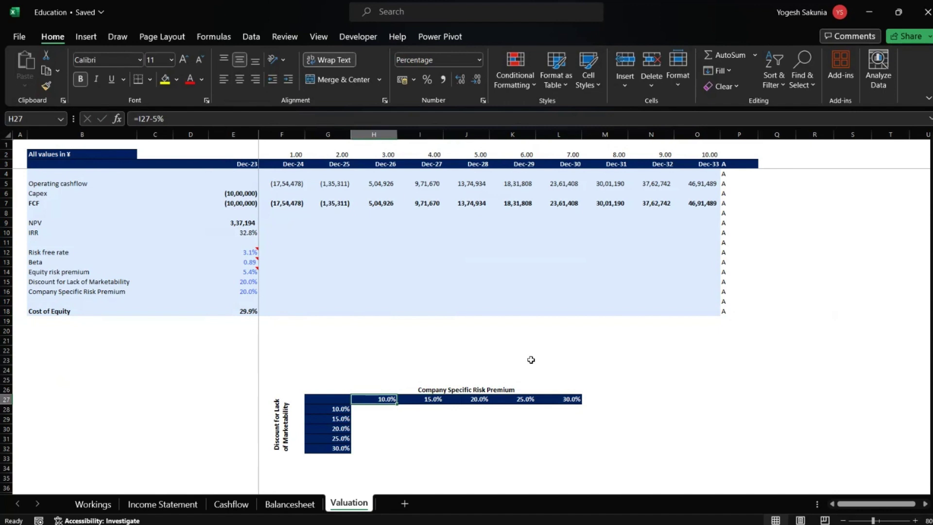
pyautogui.press('Left')
pyautogui.press('Right')
pyautogui.hotkey('ctrl', 'shift', 'Right')
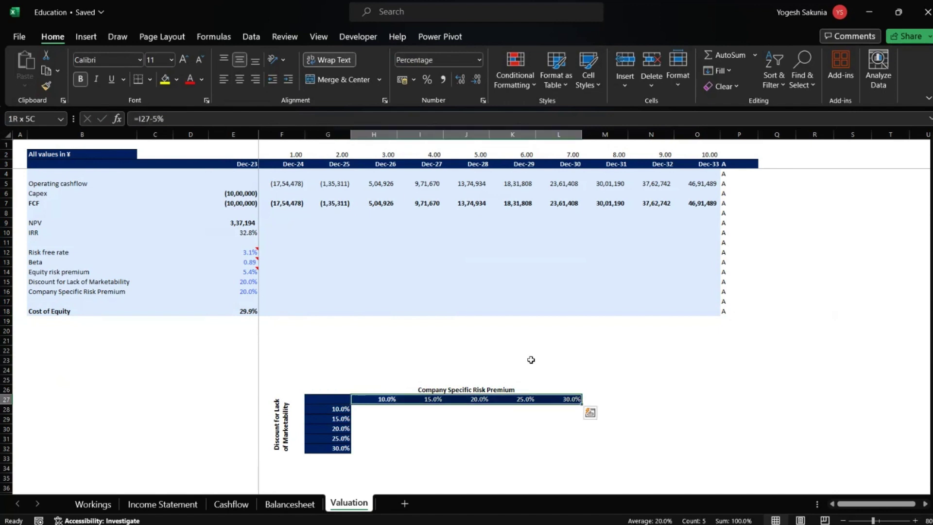
# - Review the Discount for Lack of Marketability headings in G28:G32 along with their row label
pyautogui.press('Left')
pyautogui.press('Down')
pyautogui.hotkey('ctrl', 'shift', 'Down')
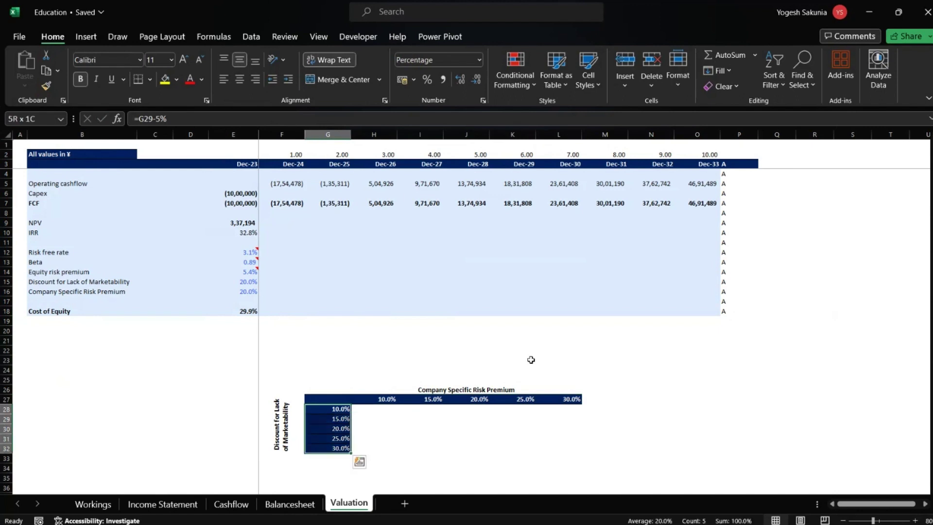
pyautogui.press('Left')
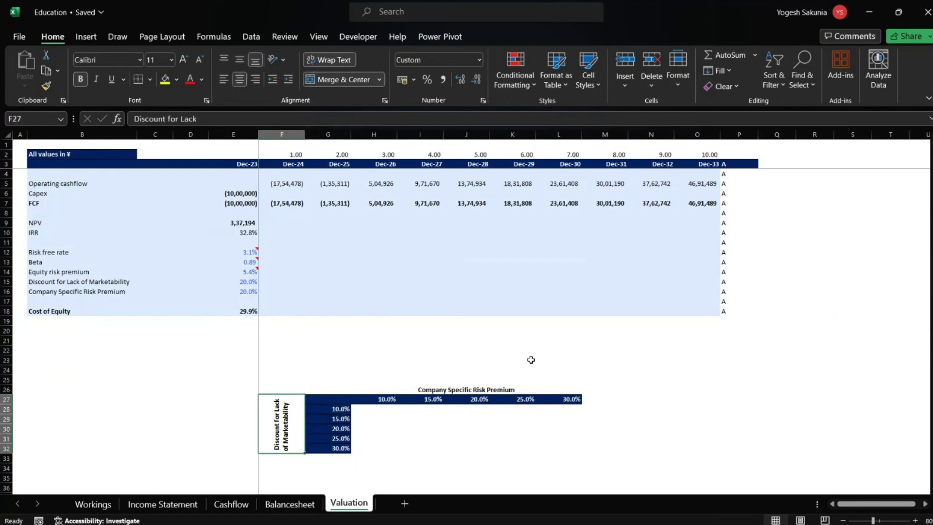
pyautogui.press('Right')
pyautogui.press('Right')
pyautogui.press('Left')
pyautogui.press('Down')
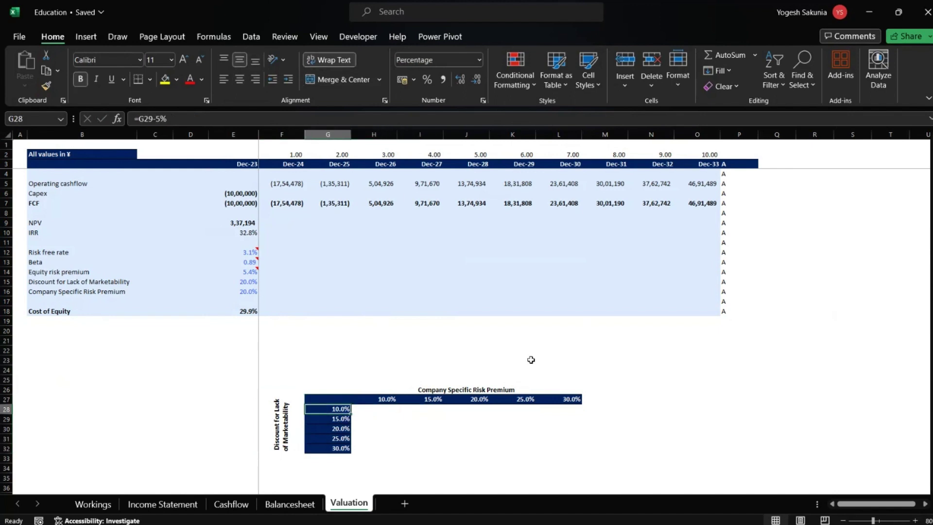
# - Link the sensitivity table's corner cell G27 to the NPV with the formula =E9
pyautogui.press('Up')
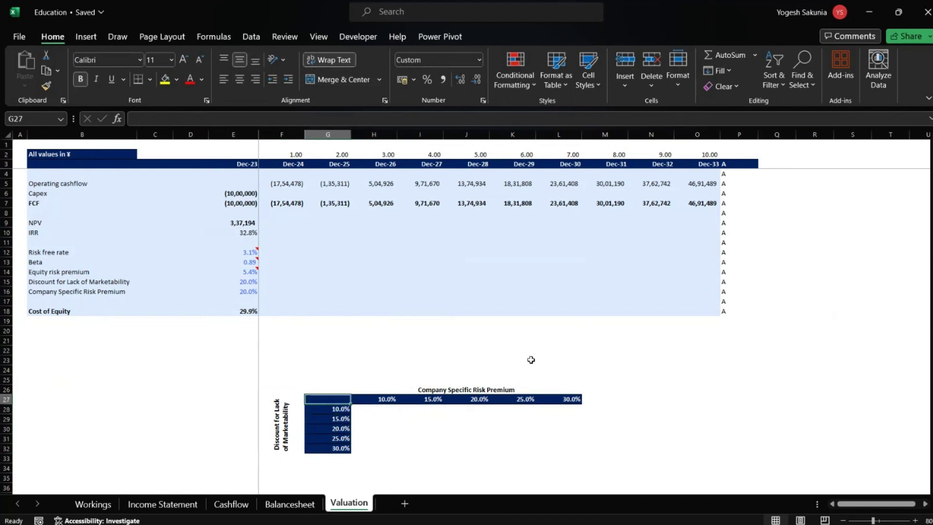
pyautogui.press('Down')
pyautogui.press('Up')
pyautogui.write('=')
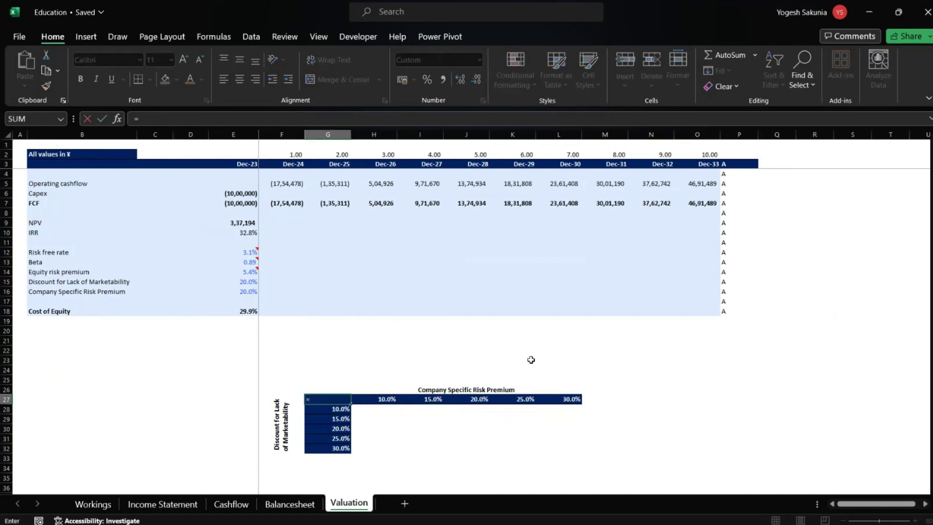
pyautogui.press('Up')
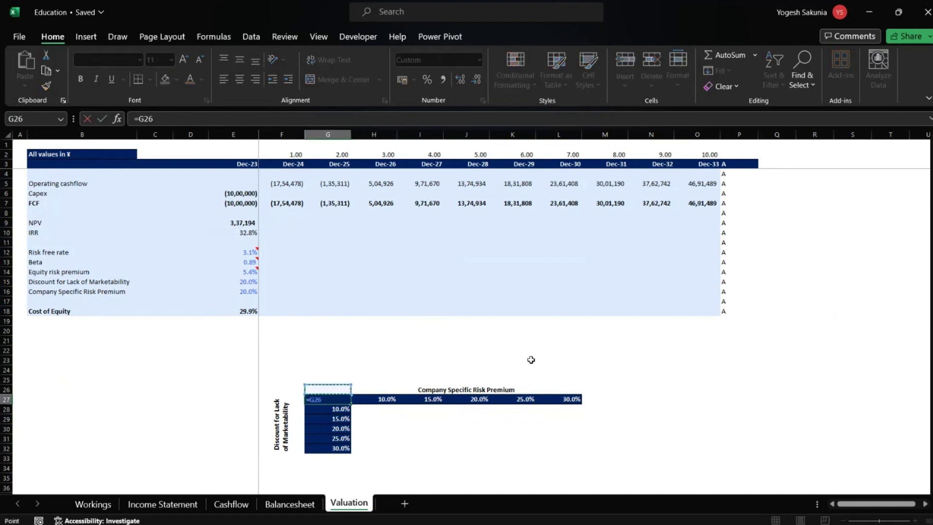
pyautogui.press('Up')
pyautogui.press('Up')
pyautogui.press('Up')
pyautogui.press('Up')
pyautogui.press('Up')
pyautogui.press('Up')
pyautogui.press('Up')
pyautogui.press('Up')
pyautogui.press('Up')
pyautogui.press('Up')
pyautogui.press('Up')
pyautogui.press('Up')
pyautogui.press('Up')
pyautogui.press('Up')
pyautogui.press('Up')
pyautogui.press('Up')
pyautogui.press('Up')
pyautogui.press('Left')
pyautogui.press('Left')
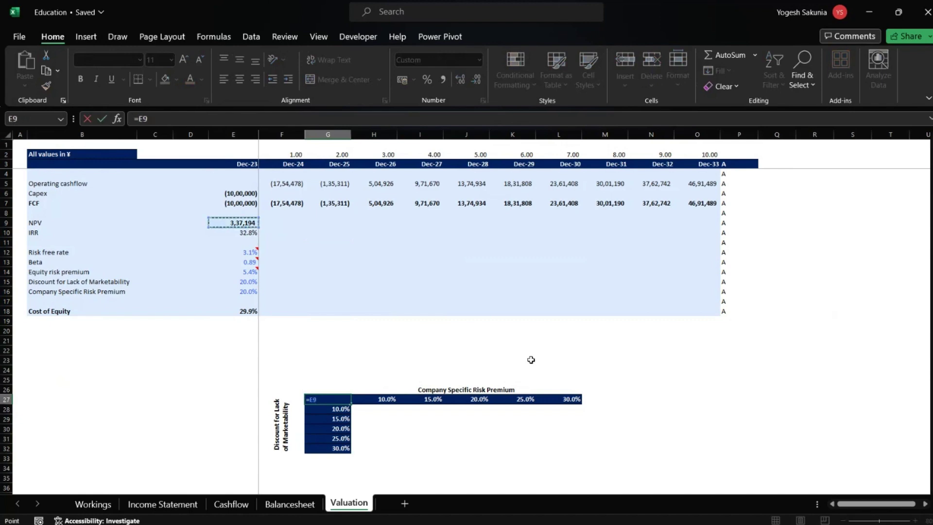
pyautogui.press('Return')
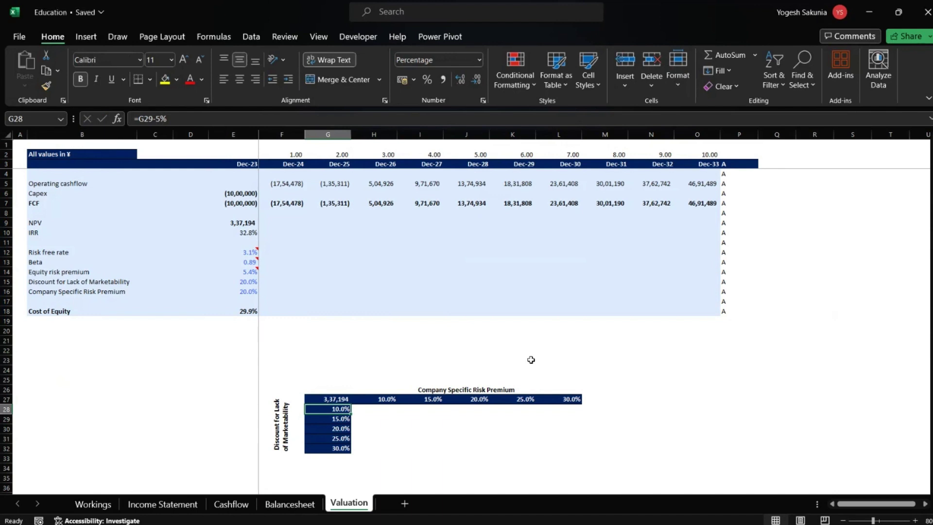
# - Create a two-variable What-If data table over G27:L32 with row input cell $E$16 and column input cell $E$15
pyautogui.press('Up')
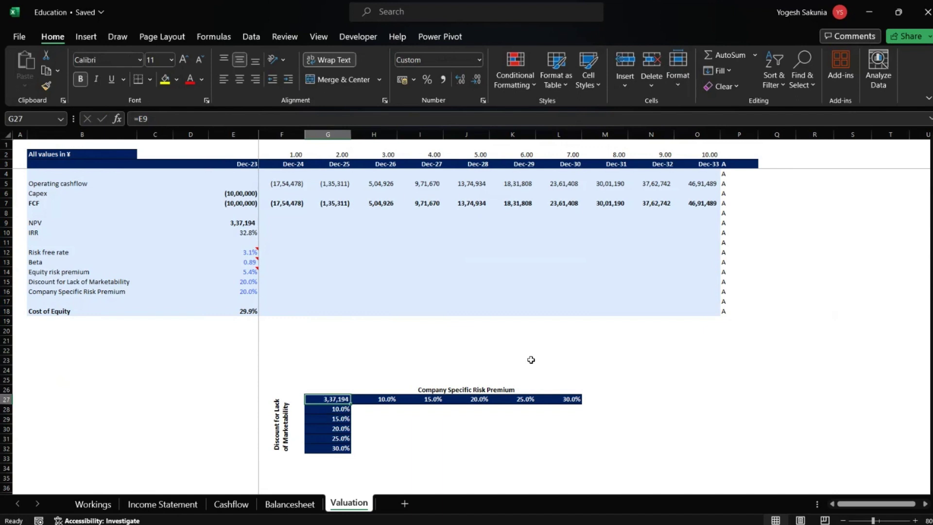
pyautogui.hotkey('ctrl', 'shift', 'Right')
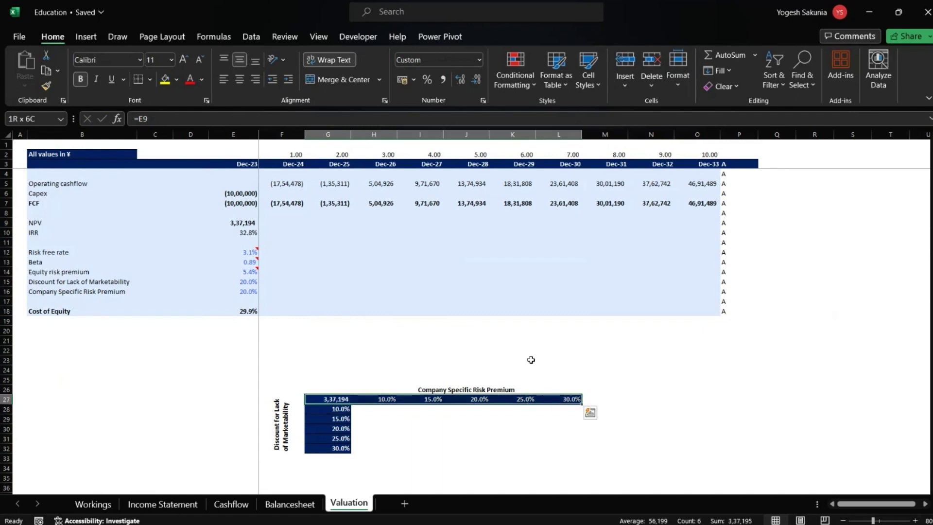
pyautogui.hotkey('shift', 'Down')
pyautogui.hotkey('shift', 'Down')
pyautogui.hotkey('shift', 'Down')
pyautogui.hotkey('shift', 'Down')
pyautogui.hotkey('shift', 'Down')
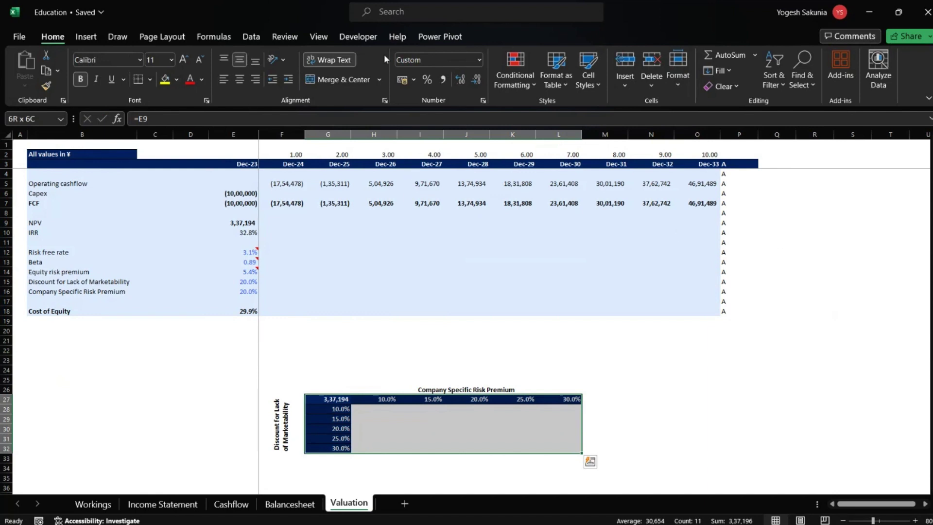
pyautogui.click(260, 36)
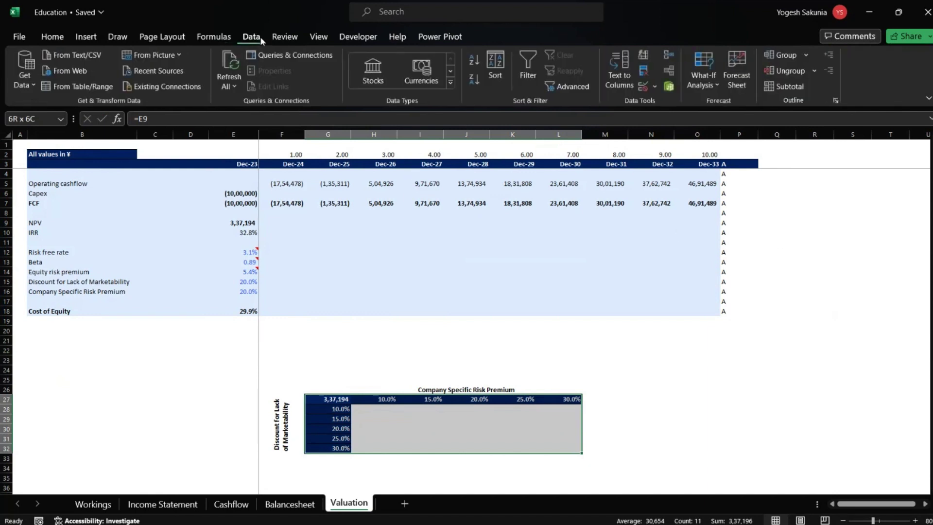
pyautogui.click(711, 89)
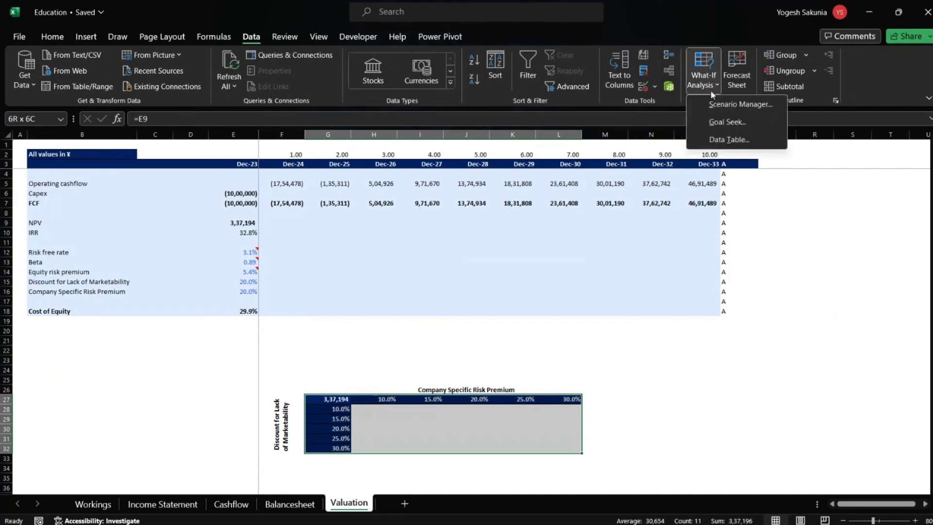
pyautogui.click(725, 139)
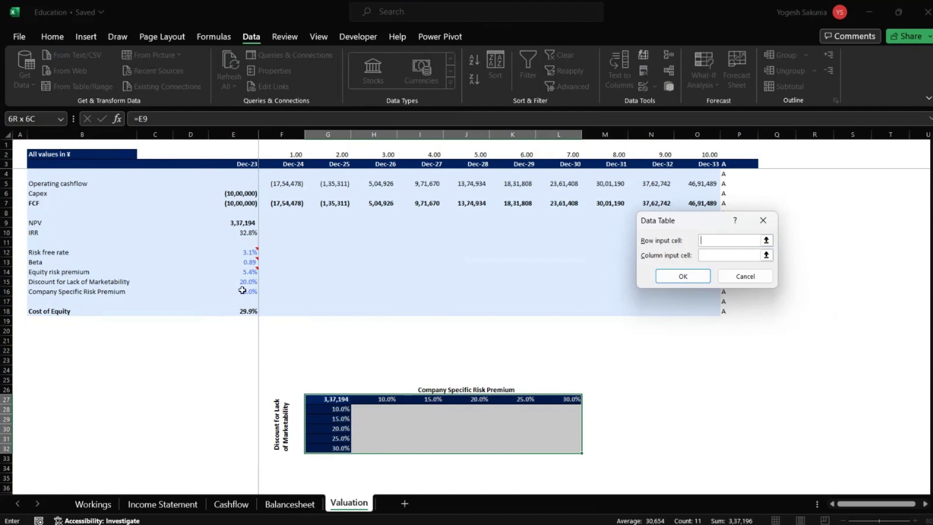
pyautogui.click(242, 290)
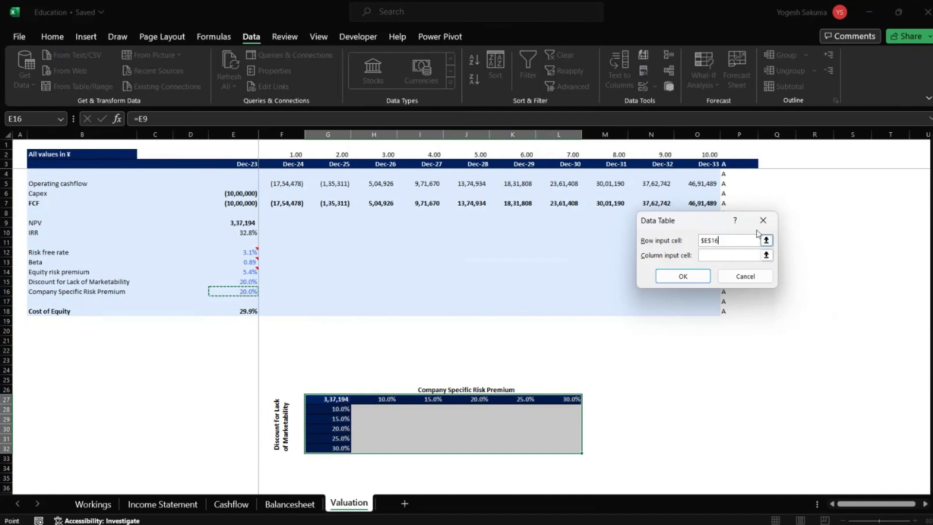
pyautogui.click(734, 254)
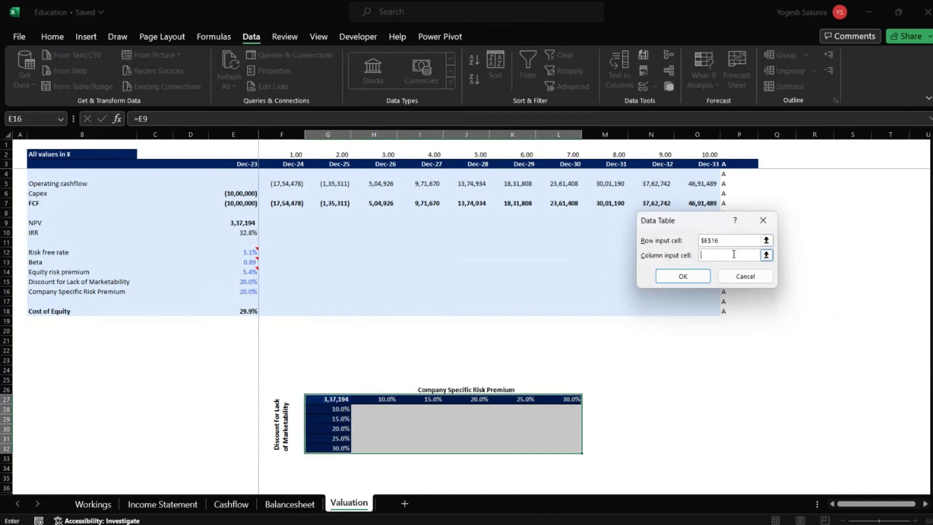
pyautogui.click(234, 283)
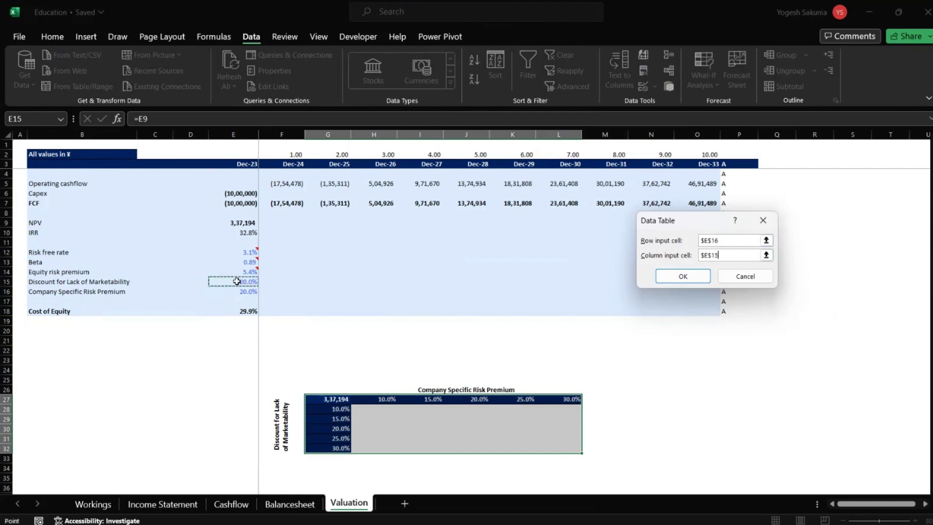
pyautogui.click(687, 275)
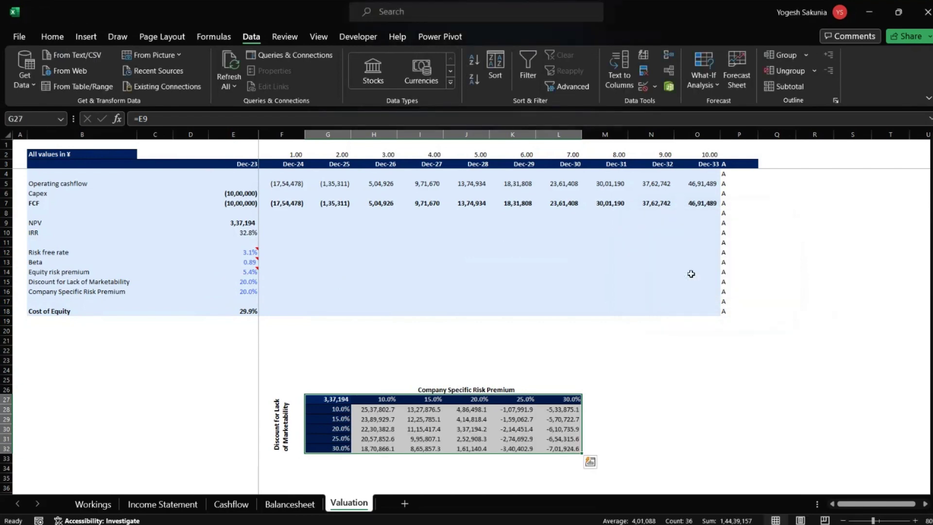
pyautogui.click(693, 396)
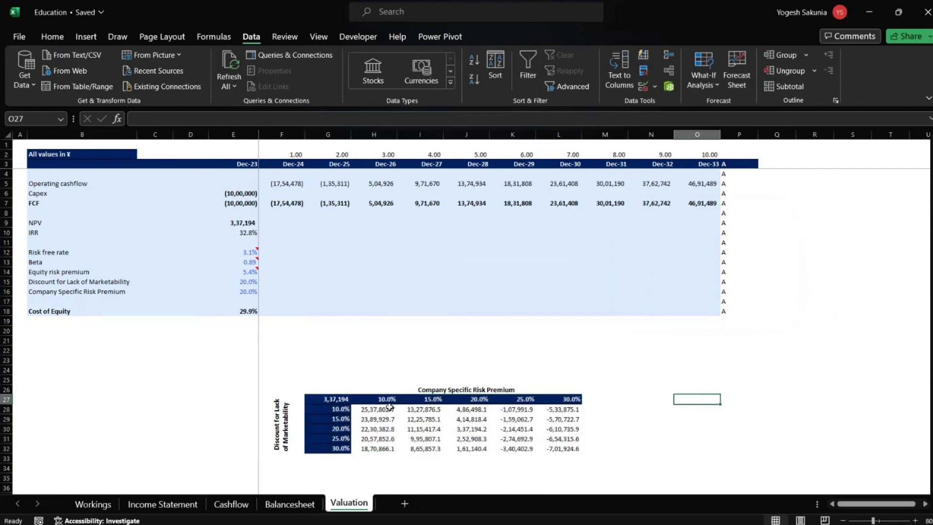
# - Examine the NPV results in H28:L32, focusing on the 25% and 30% Company Specific Risk Premium columns
pyautogui.moveTo(382, 410); pyautogui.dragTo(552, 454)
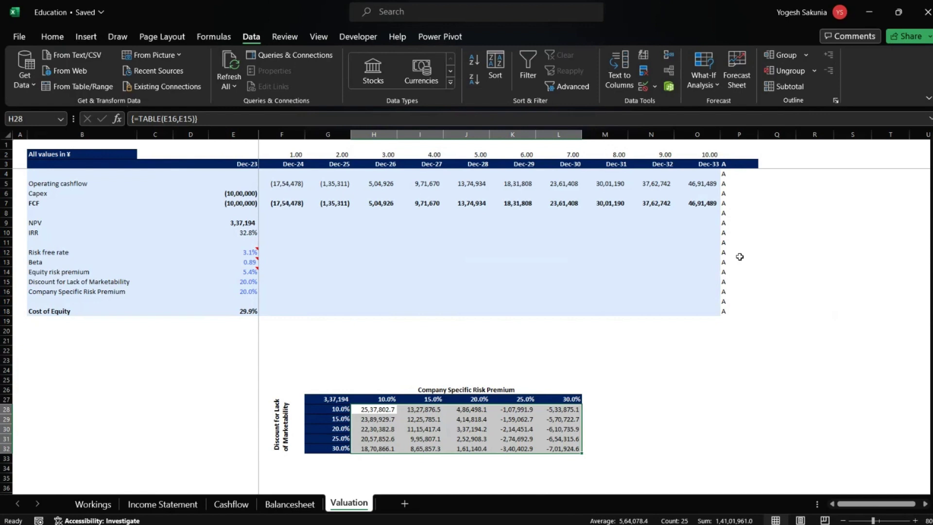
pyautogui.click(645, 423)
pyautogui.moveTo(506, 410); pyautogui.dragTo(556, 448)
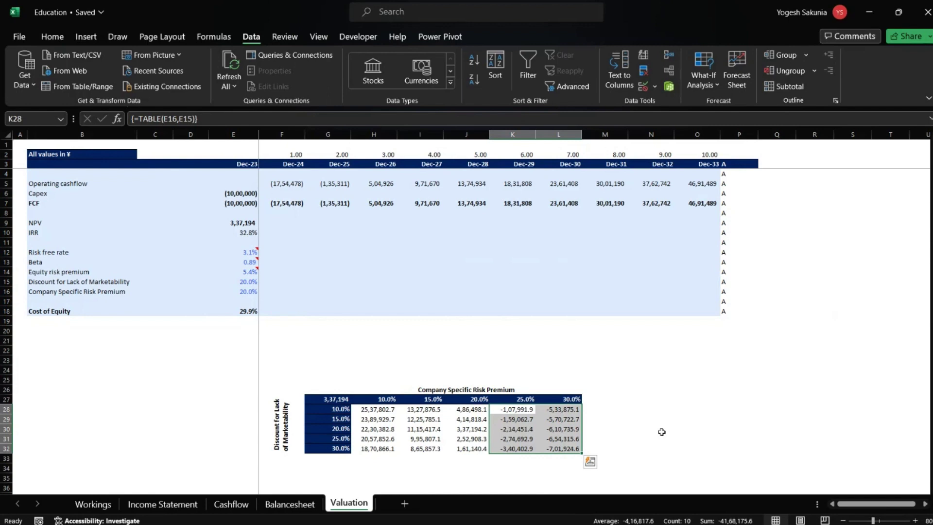
pyautogui.press('Up')
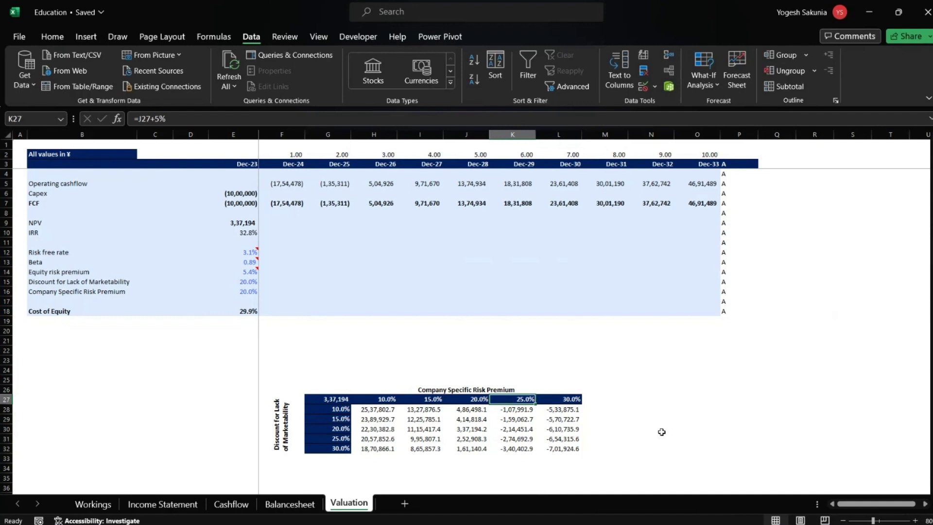
pyautogui.press('Down')
pyautogui.press('Down')
pyautogui.press('Down')
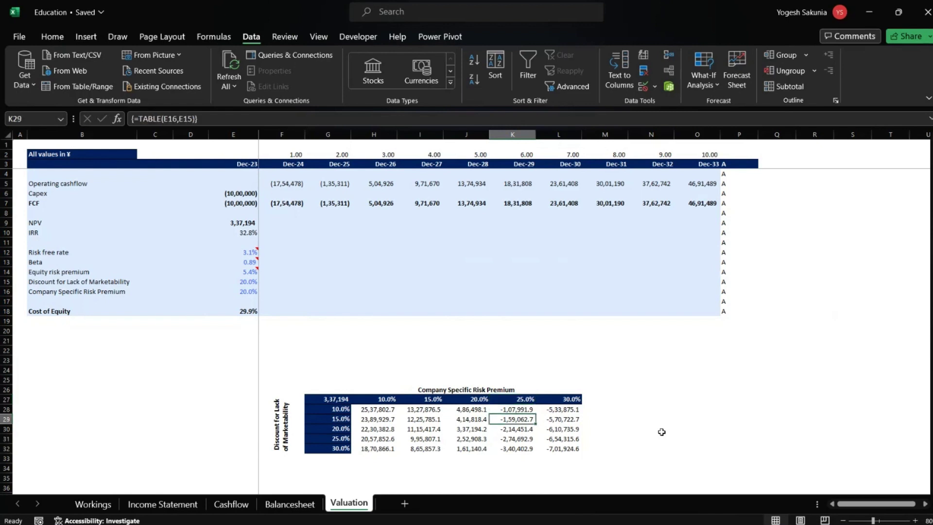
# - Compare the table's NPVs along the Discount for Lack of Marketability rows and against the Company Specific Risk Premium heading
pyautogui.press('Left')
pyautogui.press('Left')
pyautogui.press('Left')
pyautogui.press('Left')
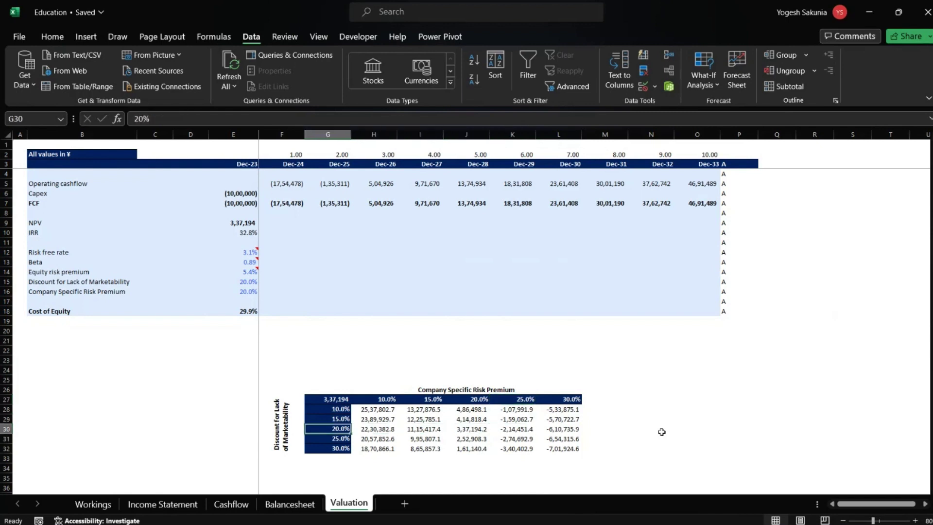
pyautogui.press('Right')
pyautogui.press('Right')
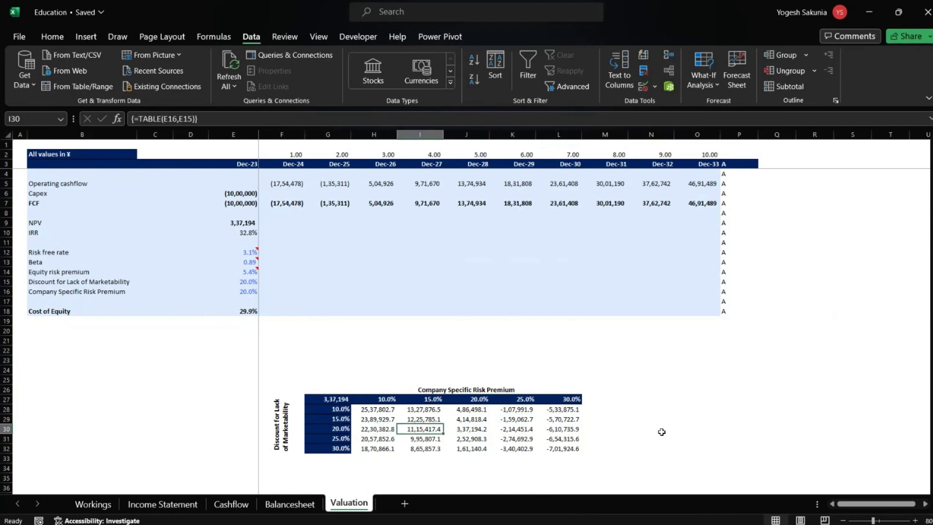
pyautogui.press('Left')
pyautogui.press('Left')
pyautogui.press('Down')
pyautogui.press('Down')
pyautogui.press('Down')
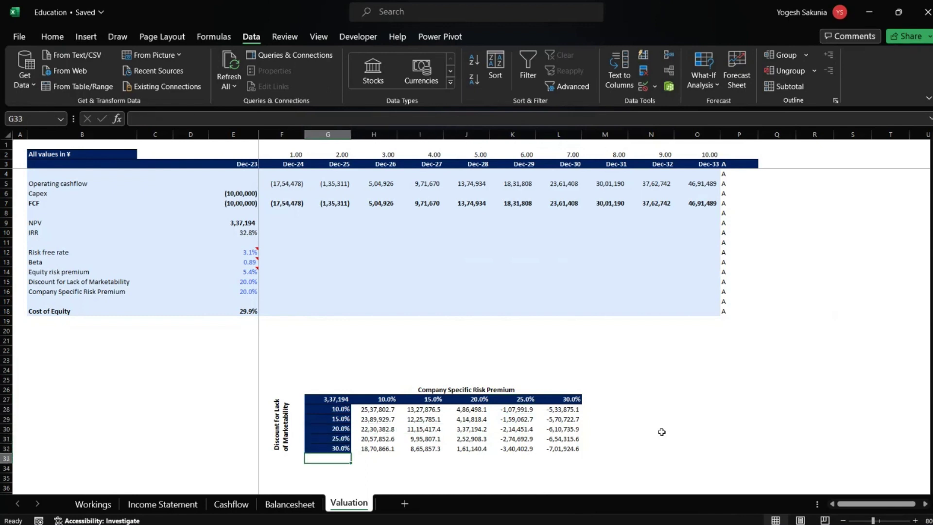
pyautogui.press('Up')
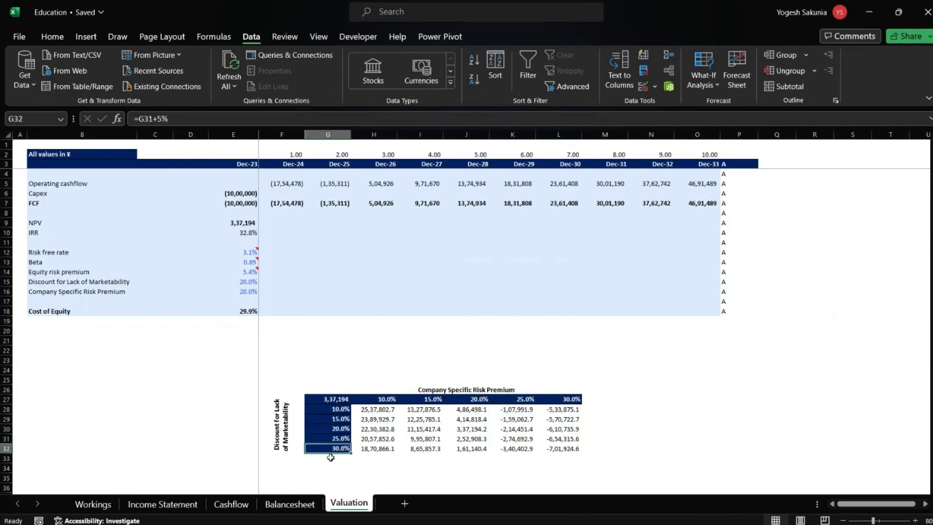
pyautogui.click(492, 383)
pyautogui.click(445, 387)
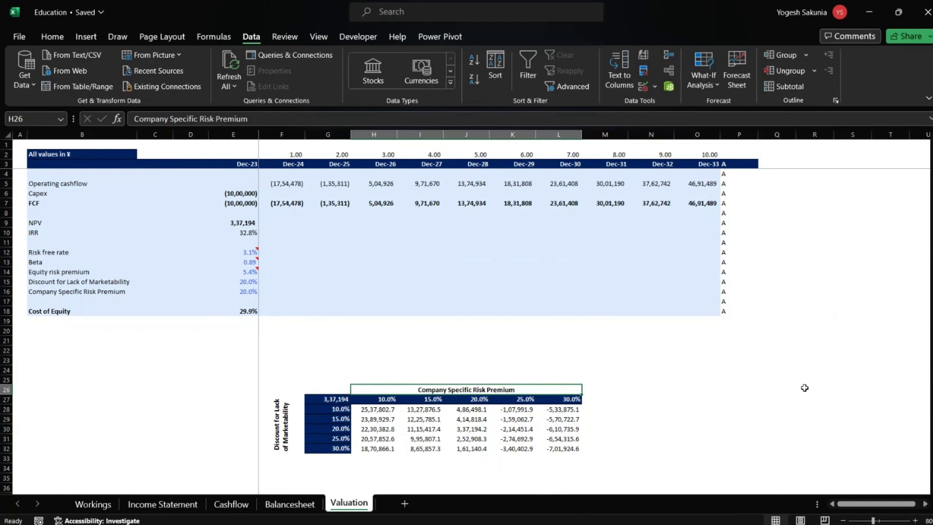
# - Review the sensitivity table's first Discount for Lack of Marketability and Company Specific Risk Premium values in G28 and H27
pyautogui.click(339, 411)
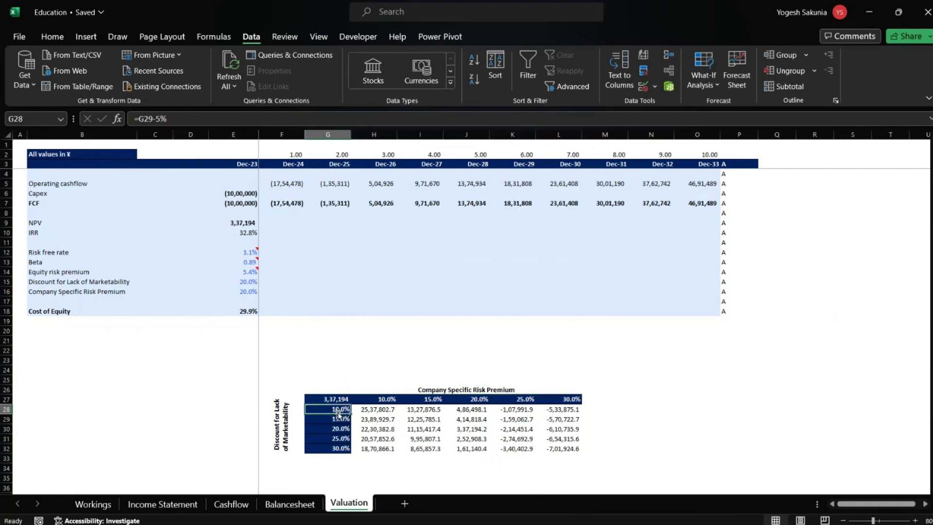
pyautogui.click(362, 401)
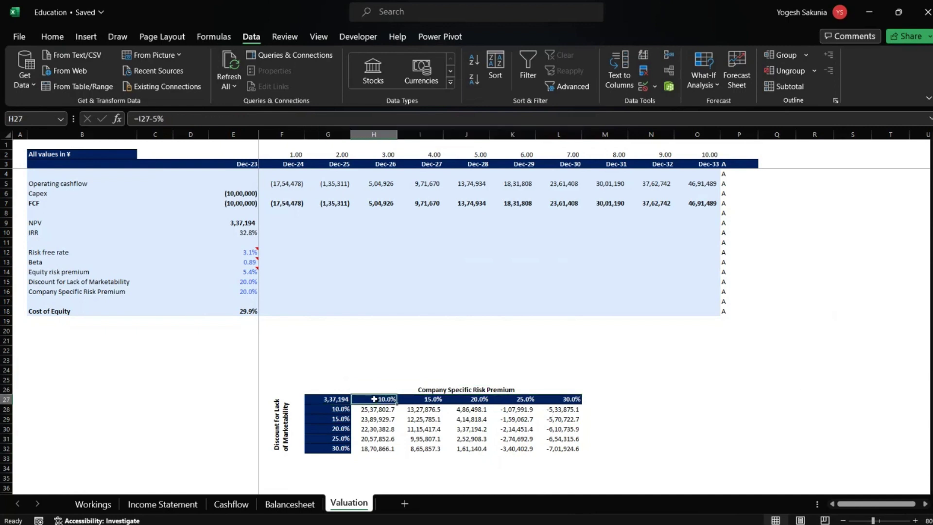
pyautogui.click(329, 409)
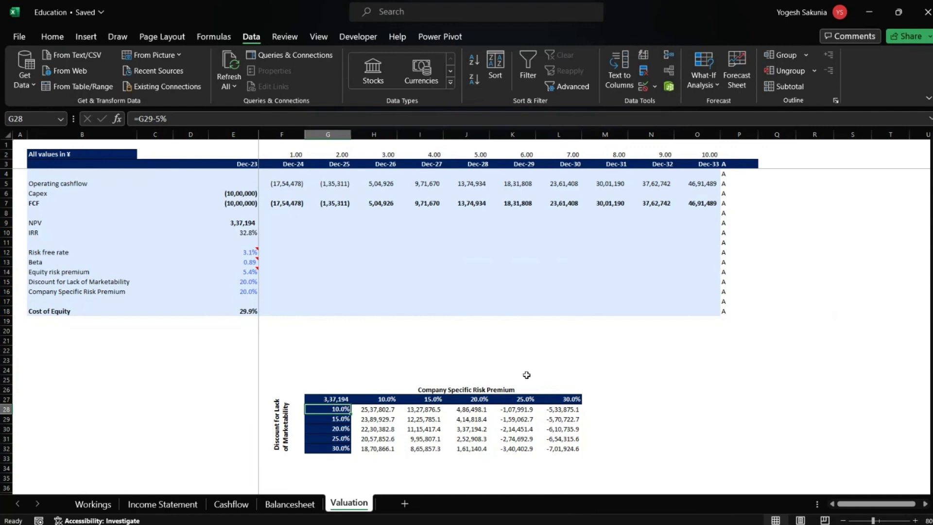
# - Review the Online 6-12 ESL education assumptions on the Workings sheet, focusing on the revenue per student in C9
pyautogui.click(106, 507)
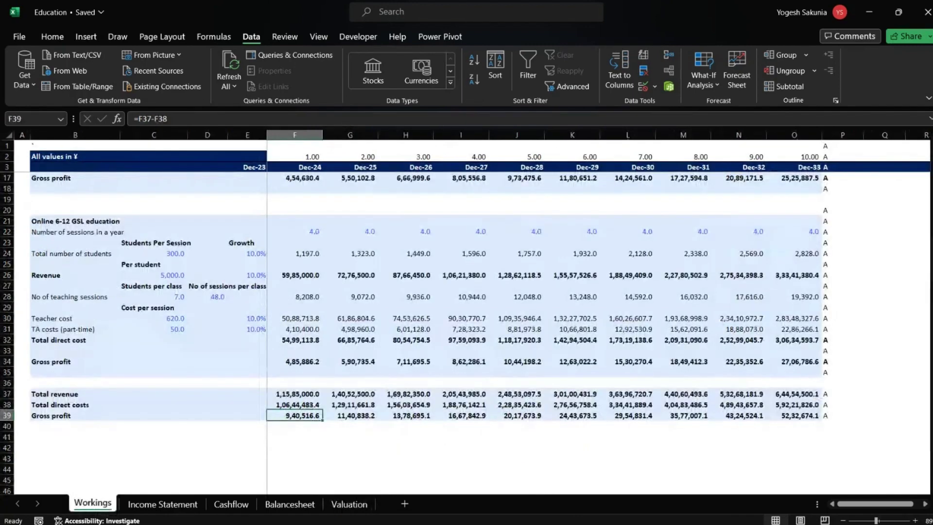
pyautogui.scroll(5, 889, 219)
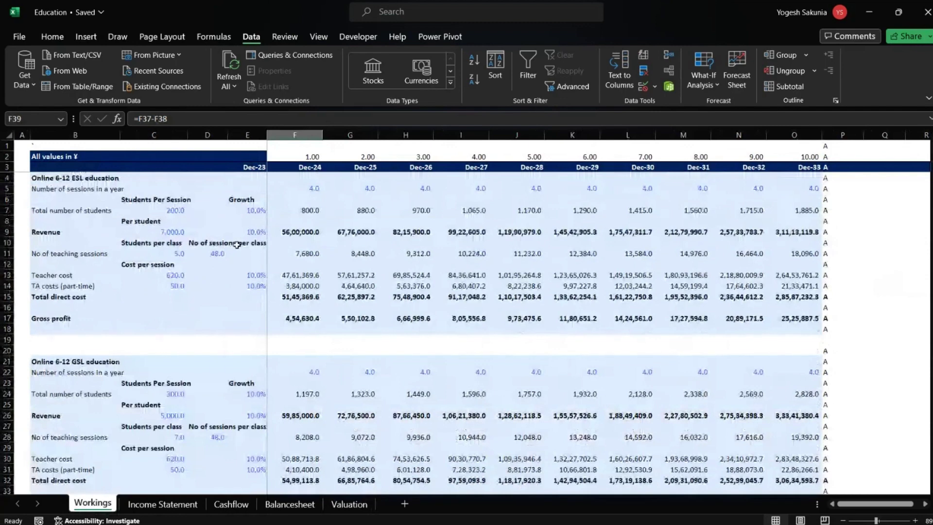
pyautogui.click(173, 229)
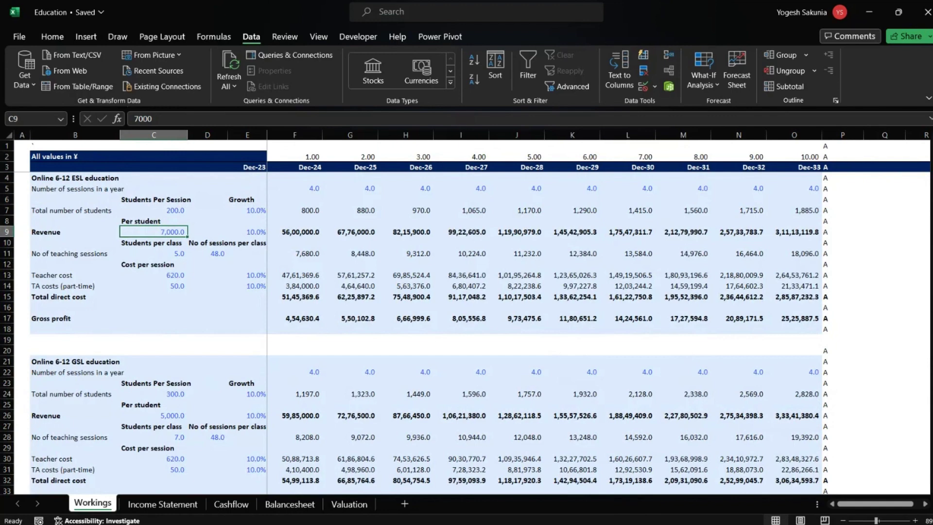
# - Return to the Valuation sheet and inspect the sensitivity table's NPV link in G27 and first risk premium heading in H27
pyautogui.click(339, 508)
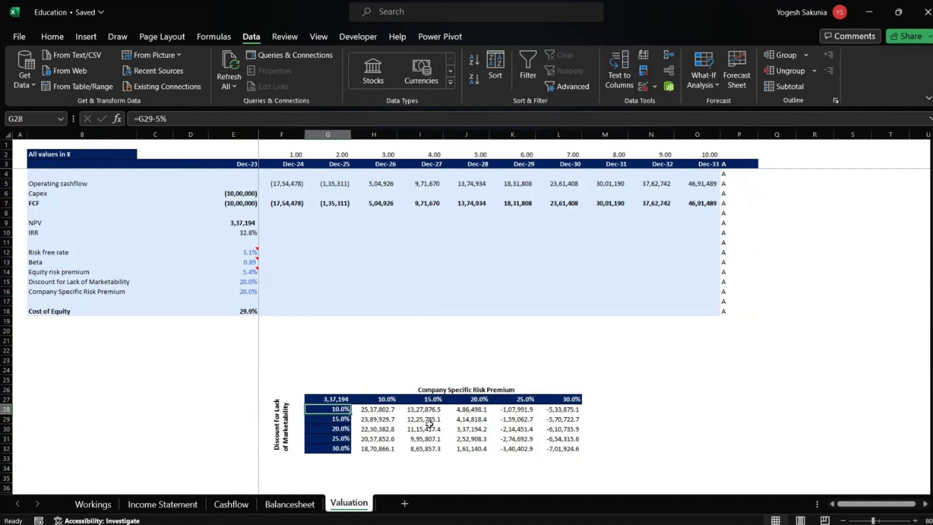
pyautogui.click(334, 398)
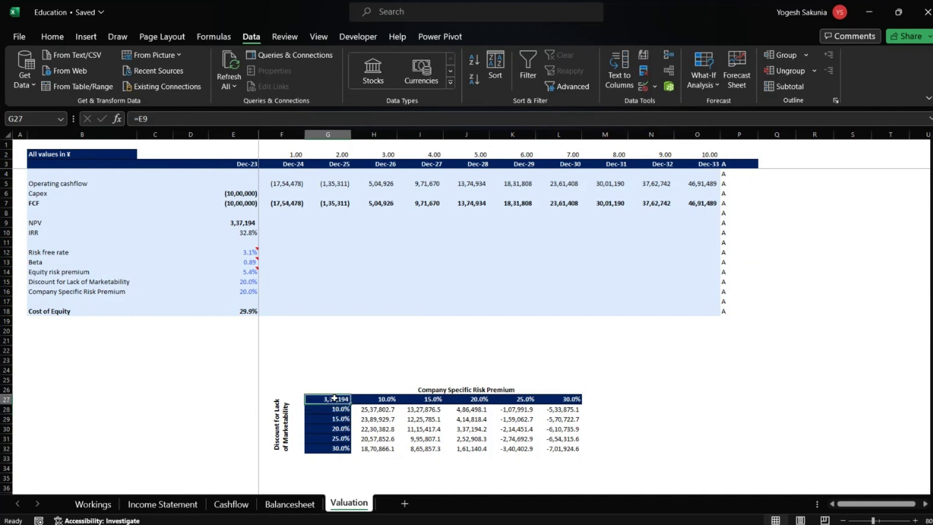
pyautogui.click(389, 399)
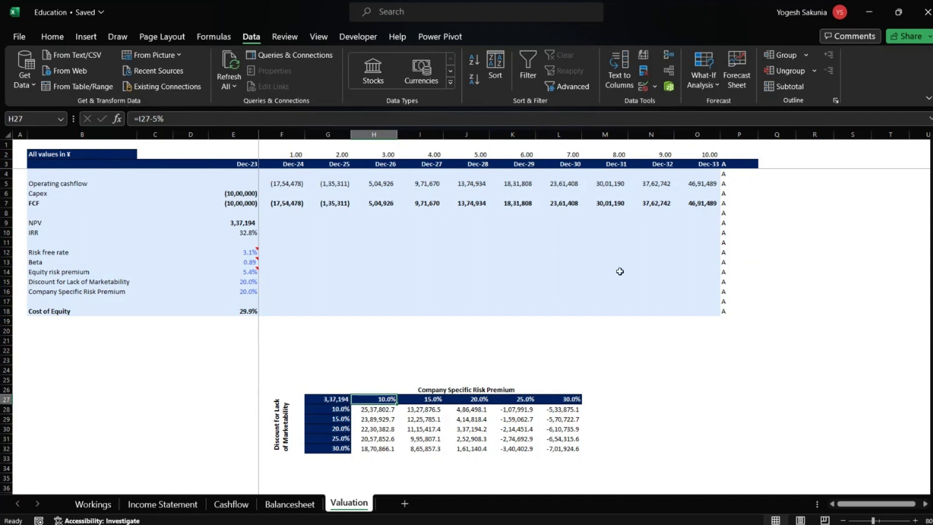